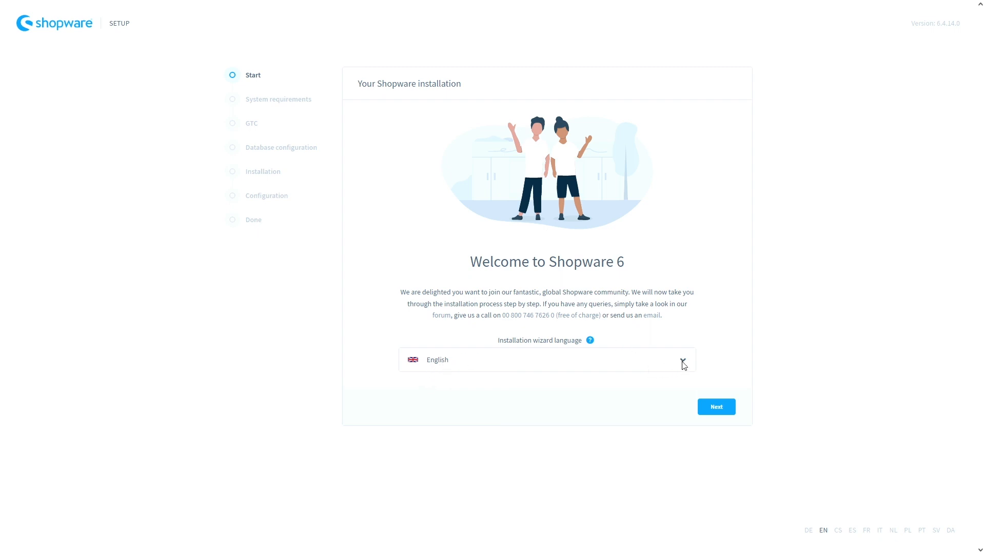
- Pass the Start and System requirements steps and accept the General Terms and Conditions
{"action": "left_click", "coordinate": [722, 410]}
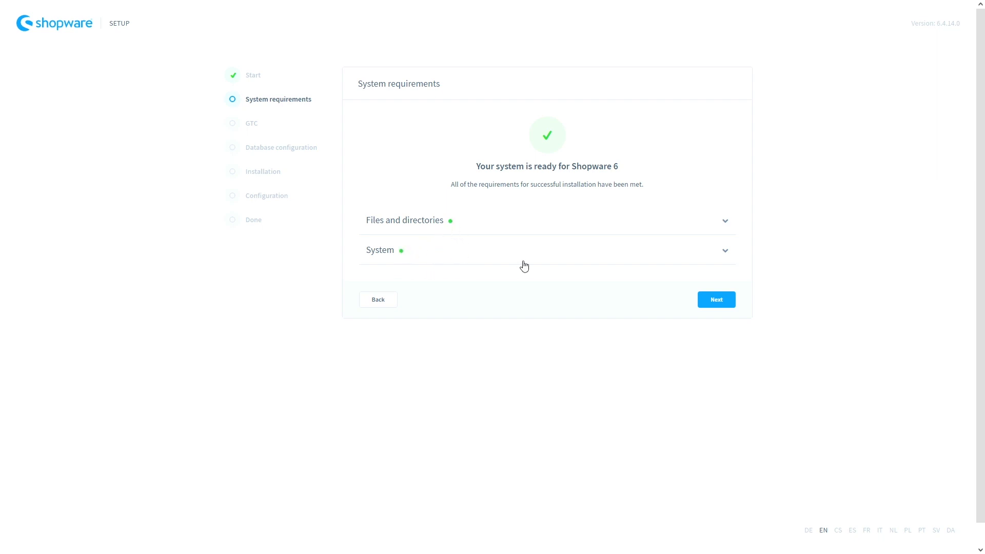
{"action": "left_click", "coordinate": [720, 304]}
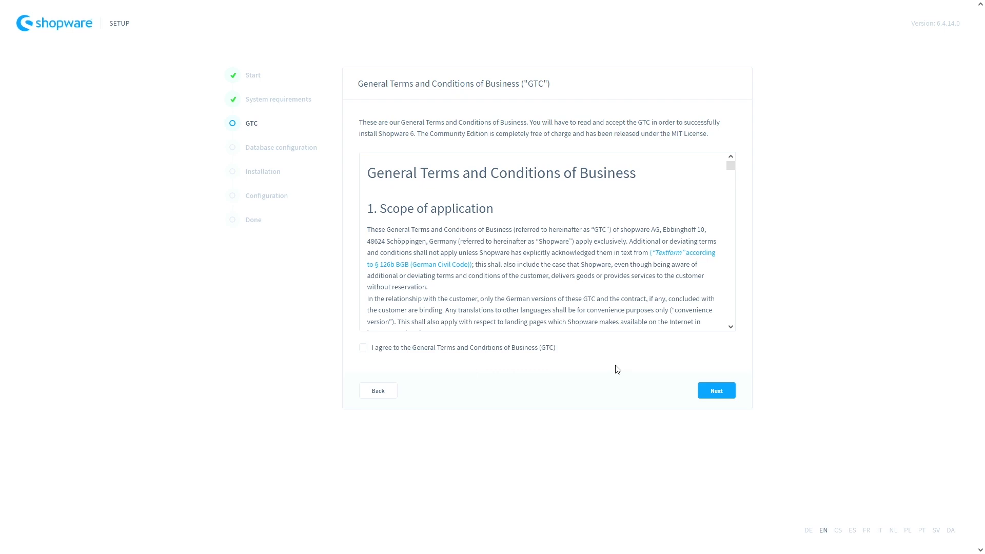
{"action": "left_click", "coordinate": [363, 349]}
{"action": "left_click", "coordinate": [716, 391]}
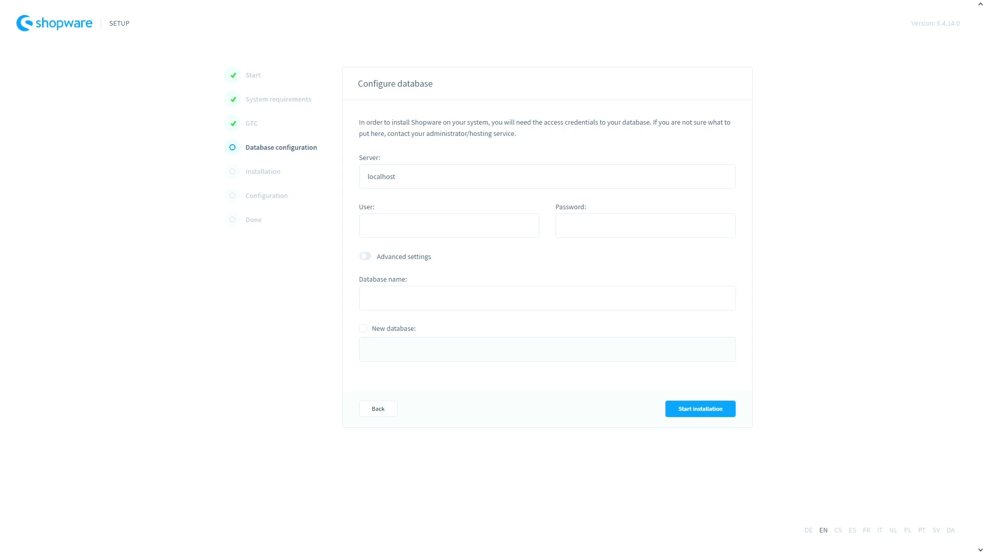
- Paste the database user and password, choose the shop database, and launch the installation
{"action": "left_click", "coordinate": [442, 232]}
{"action": "left_click", "coordinate": [568, 226]}
{"action": "key", "text": "ctrl+v"}
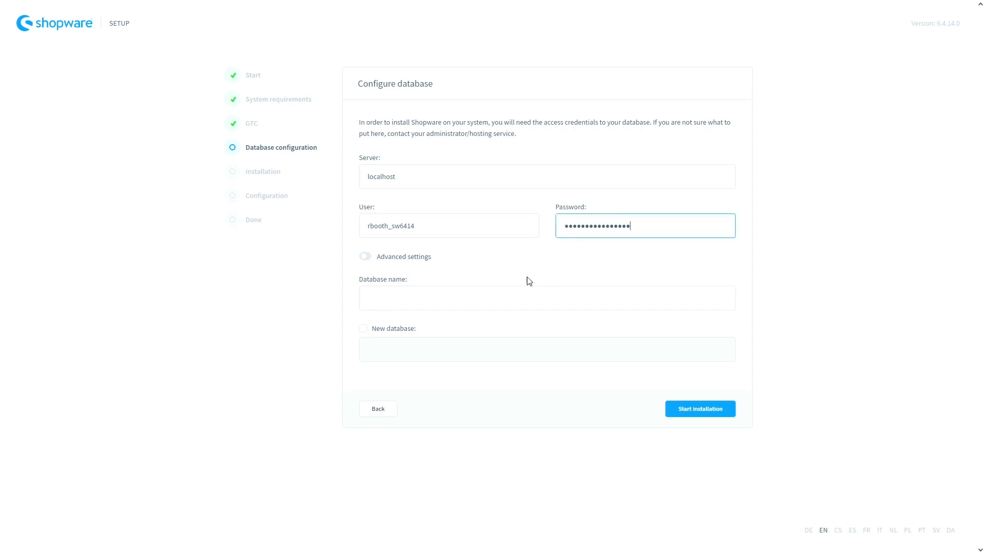
{"action": "left_click", "coordinate": [373, 299]}
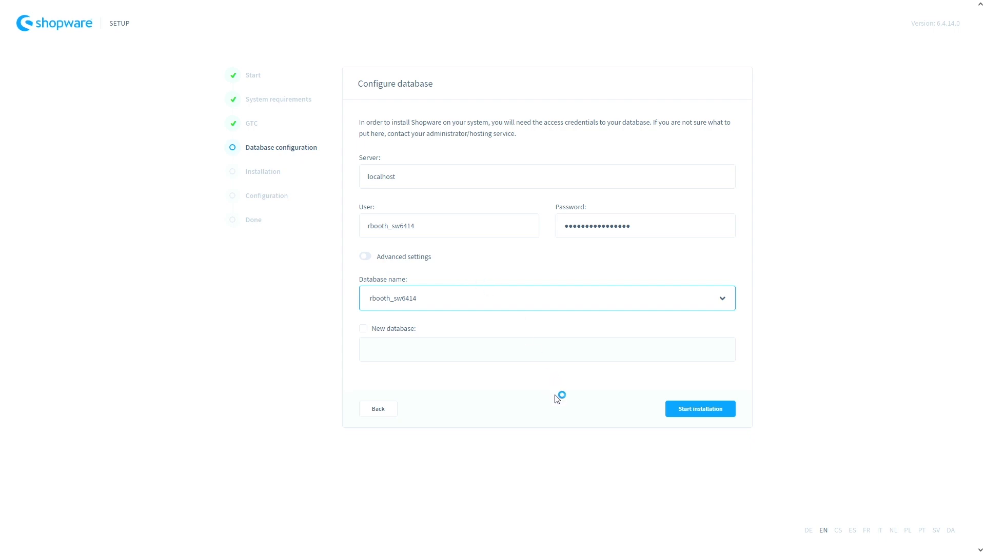
{"action": "left_click", "coordinate": [682, 411]}
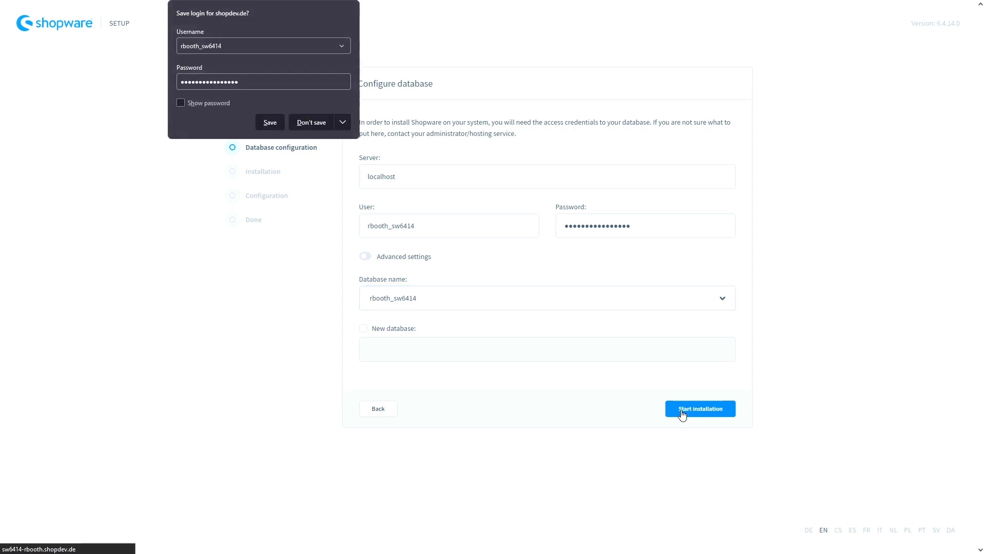
- Decline the browser's save-login offer and proceed to shop configuration once installed
{"action": "left_click", "coordinate": [310, 122]}
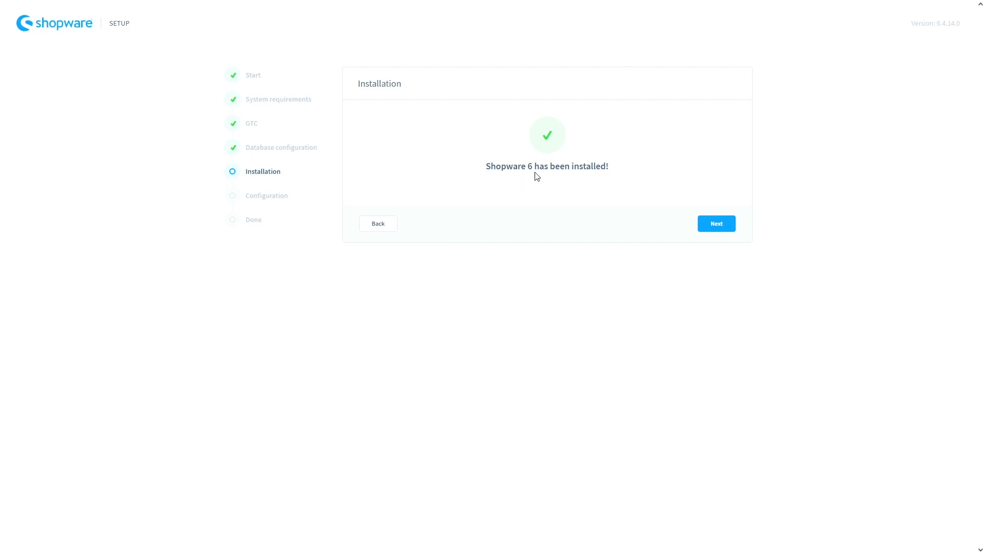
{"action": "left_click", "coordinate": [712, 224]}
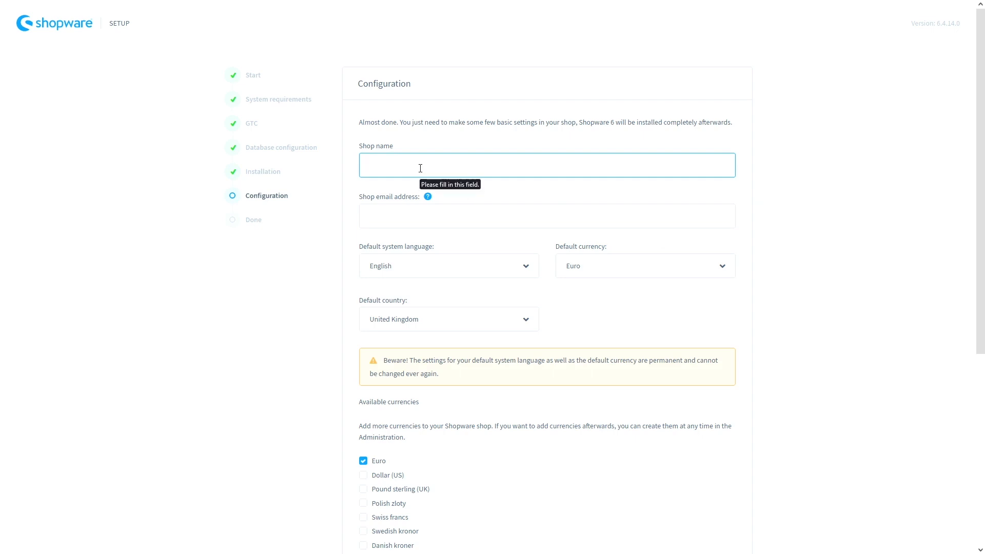
- Name the shop 'shopware-bbq' and enter the shop's e-mail address
{"action": "type", "text": "shopware-bbq"}
{"action": "left_click", "coordinate": [388, 216]}
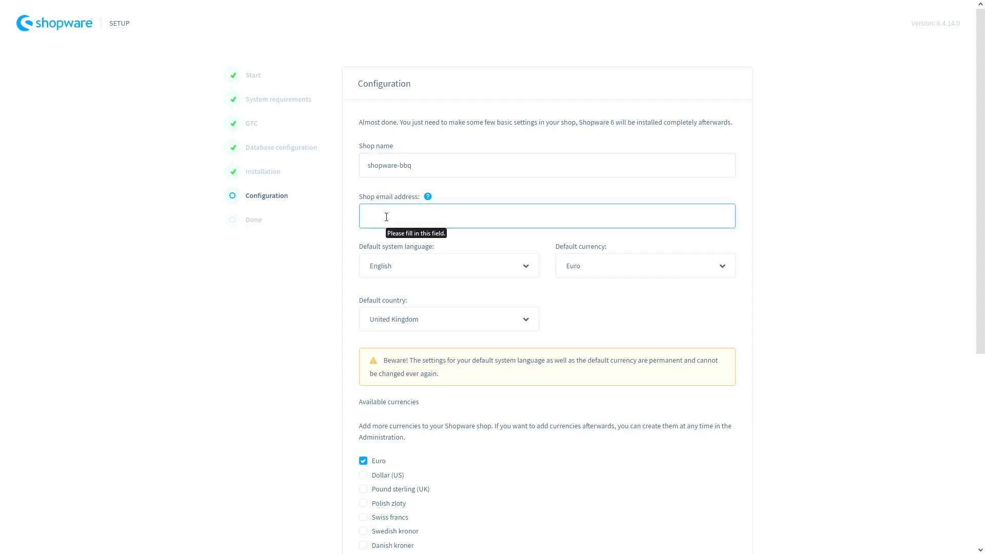
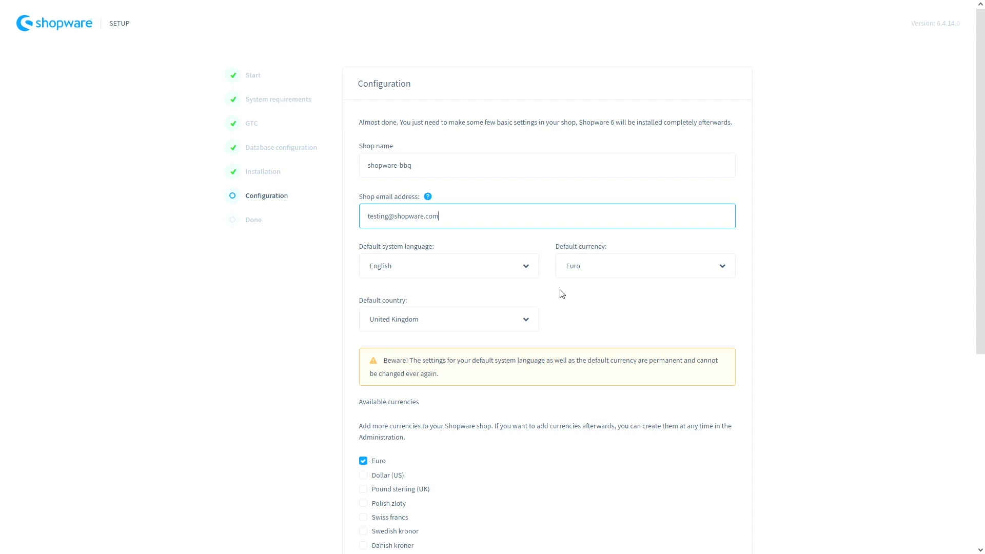
- Enable Pound sterling (UK) under Available currencies
{"action": "scroll", "coordinate": [550, 301], "scroll_direction": "down", "scroll_amount": 1}
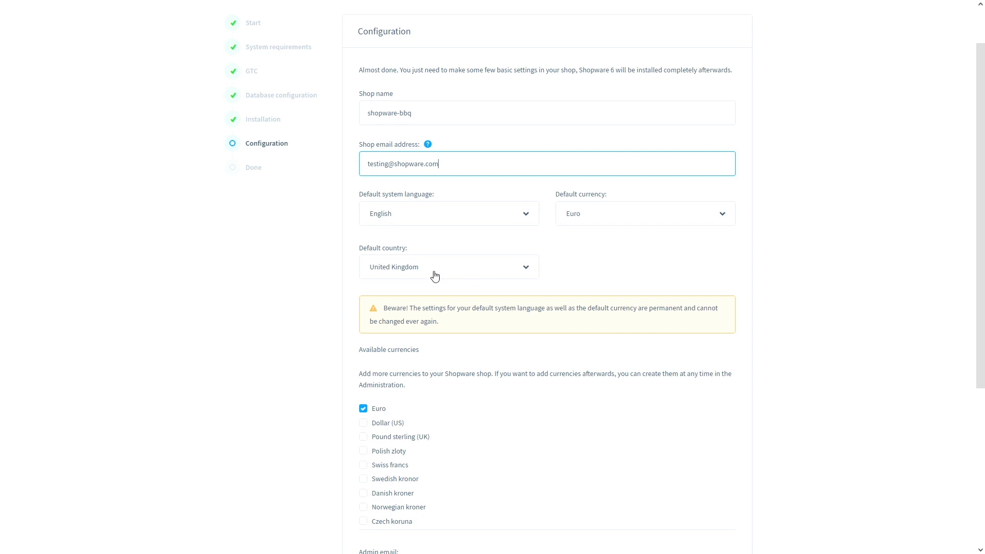
{"action": "scroll", "coordinate": [454, 273], "scroll_direction": "down", "scroll_amount": 2}
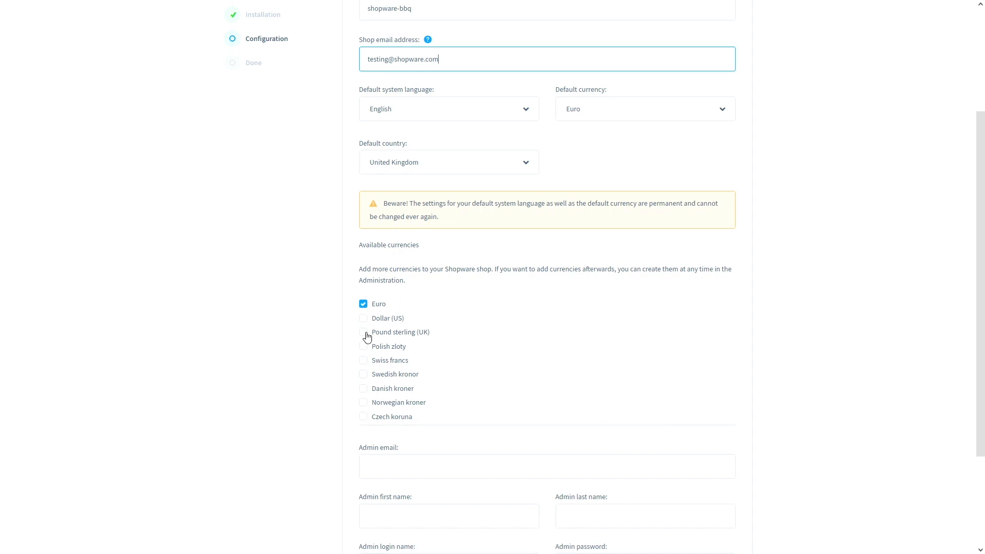
{"action": "left_click", "coordinate": [365, 334]}
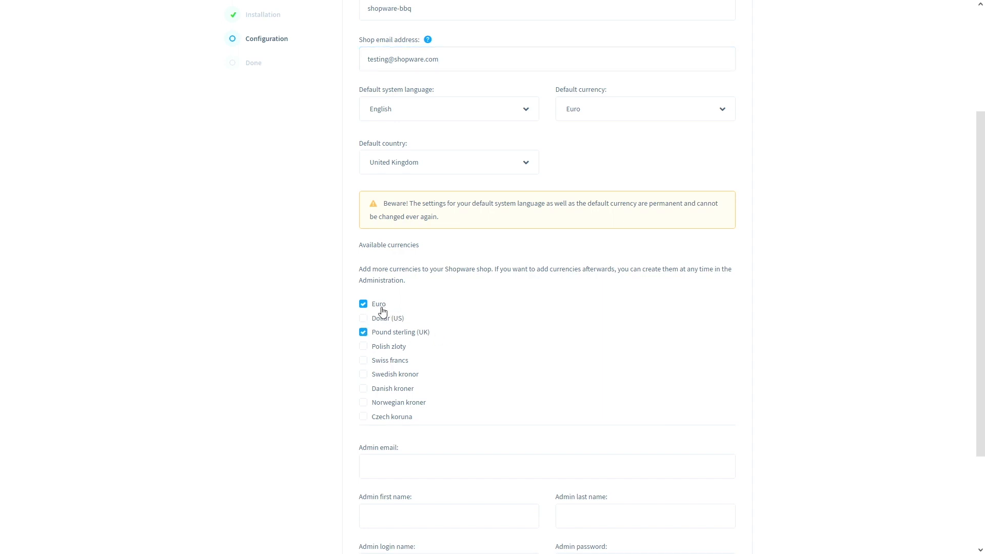
{"action": "scroll", "coordinate": [493, 332], "scroll_direction": "down", "scroll_amount": 3}
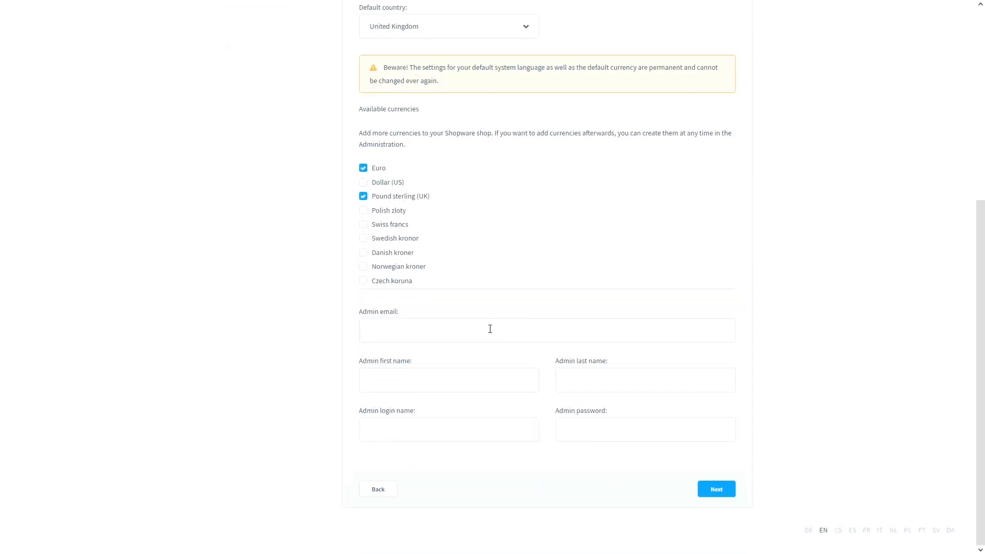
- Enter the administrator's e-mail address, first name and last name
{"action": "left_click", "coordinate": [416, 336]}
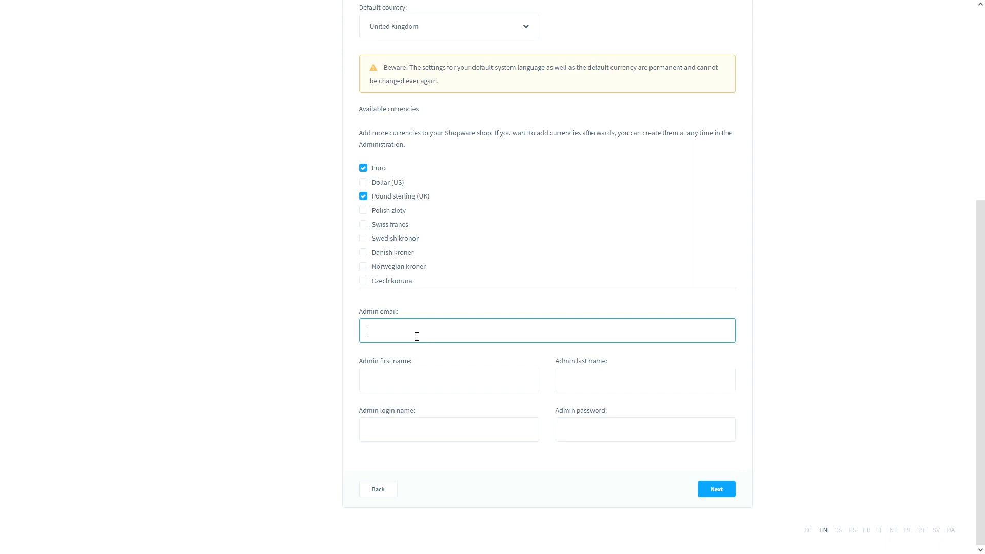
{"action": "left_click", "coordinate": [408, 385]}
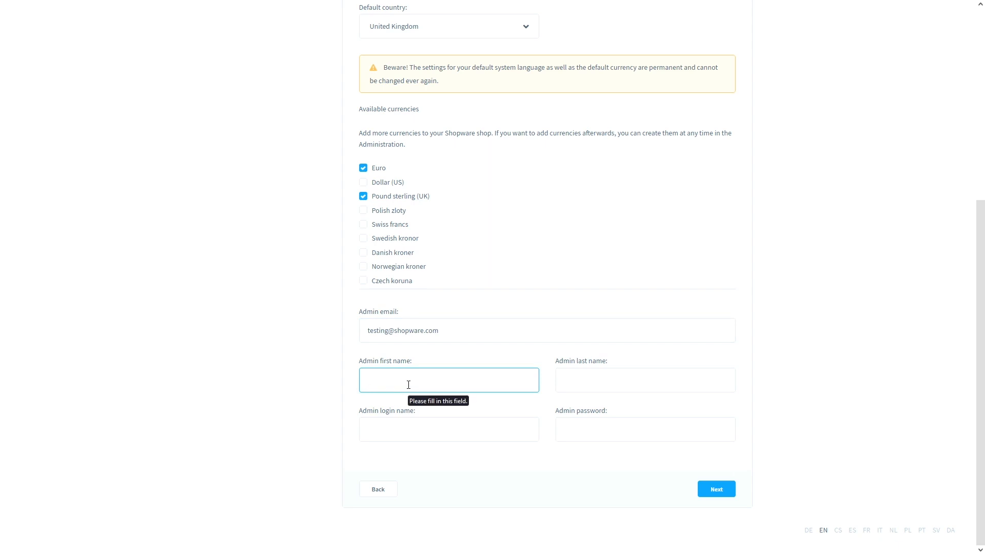
{"action": "type", "text": "demo"}
{"action": "left_click", "coordinate": [584, 380]}
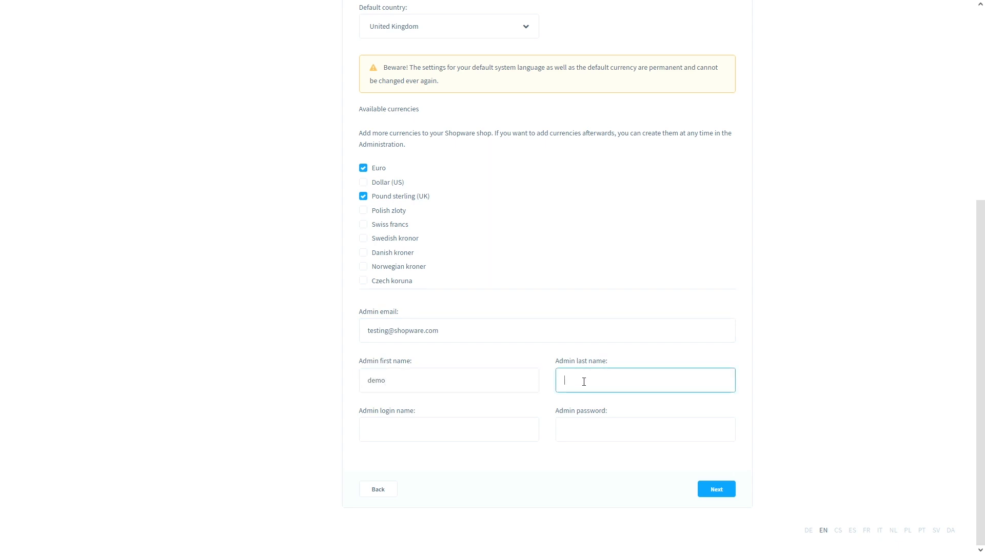
{"action": "type", "text": "test"}
- Set the admin login name and password, submit the configuration, and decline saving the login
{"action": "left_click", "coordinate": [409, 431]}
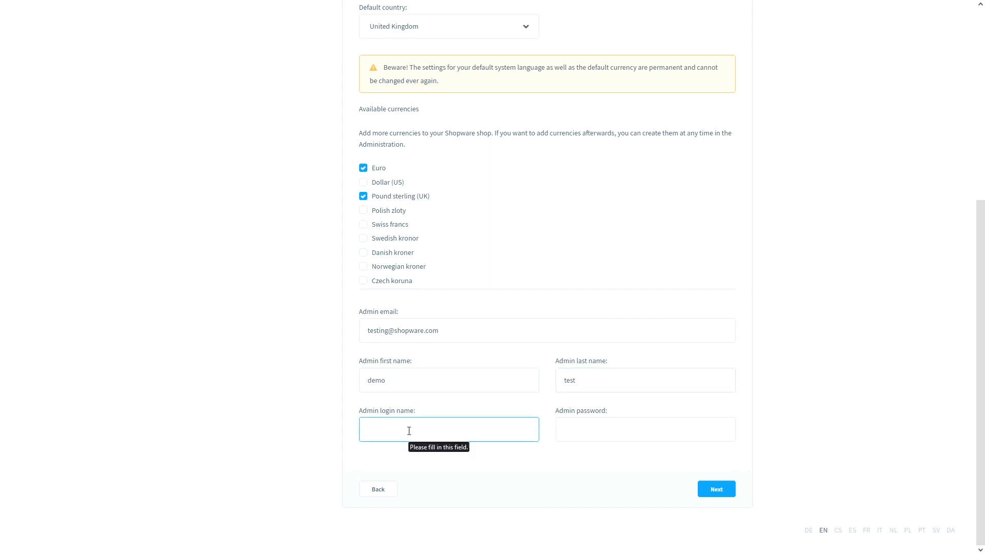
{"action": "type", "text": "deom"}
{"action": "key", "text": "BackSpace"}
{"action": "key", "text": "BackSpace"}
{"action": "type", "text": "mo"}
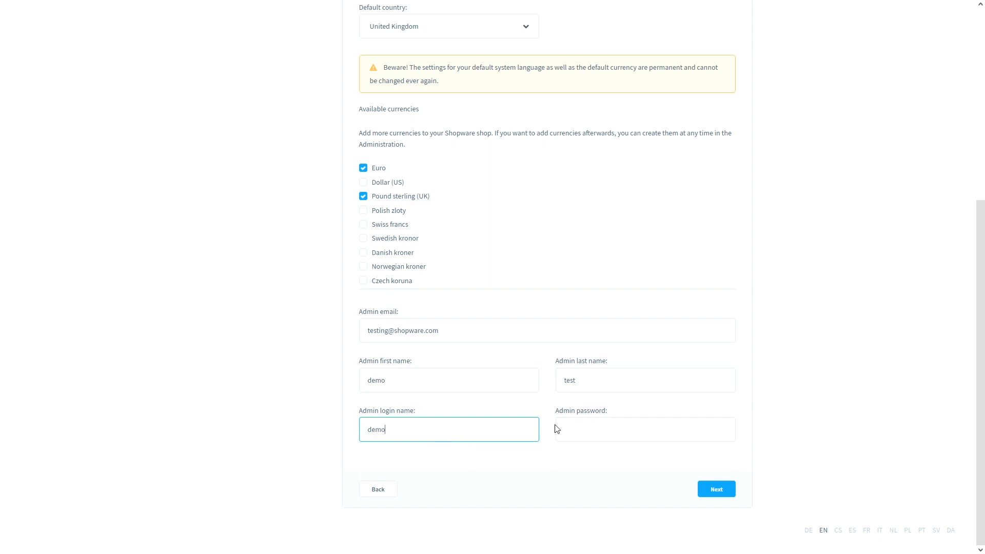
{"action": "left_click", "coordinate": [587, 426]}
{"action": "type", "text": "demo"}
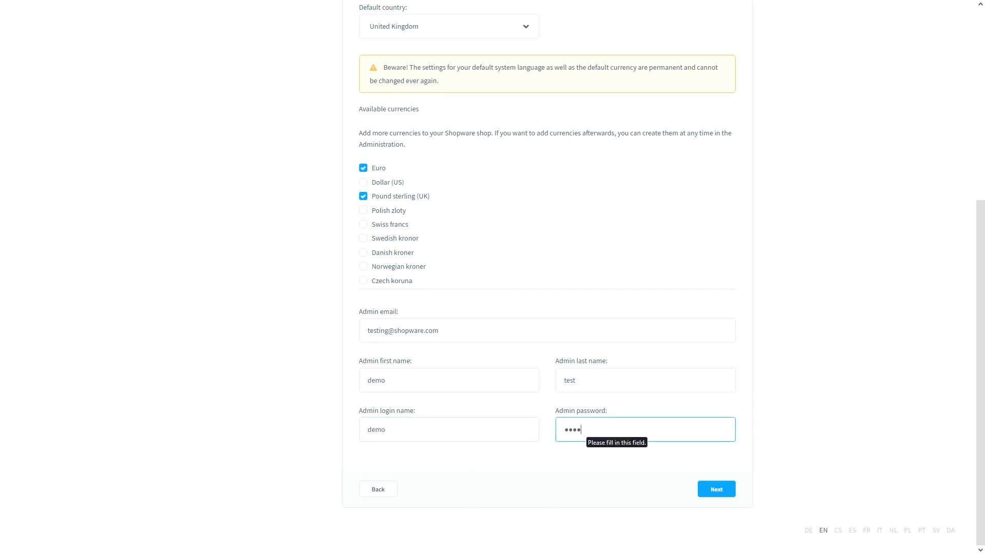
{"action": "left_click", "coordinate": [544, 459]}
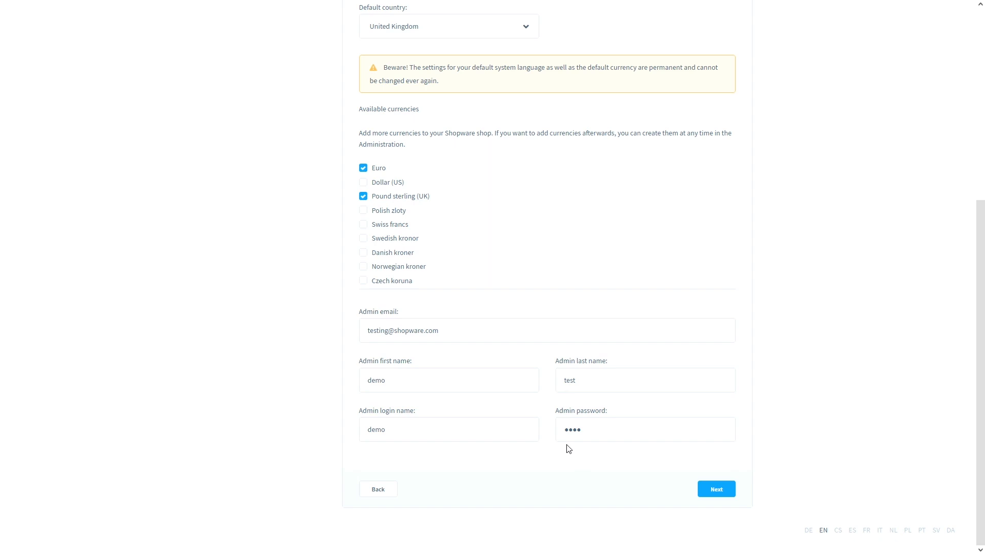
{"action": "left_click", "coordinate": [707, 493]}
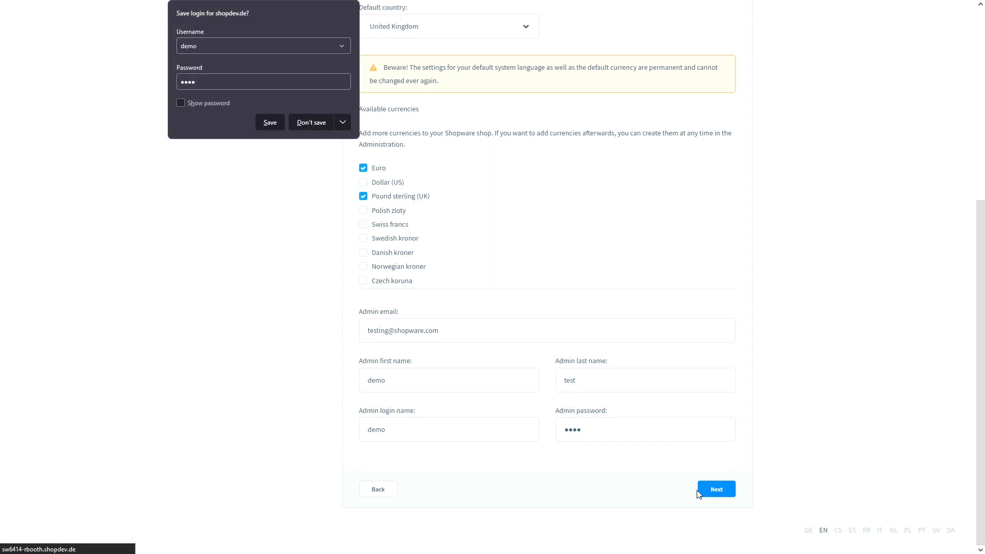
{"action": "left_click", "coordinate": [317, 121]}
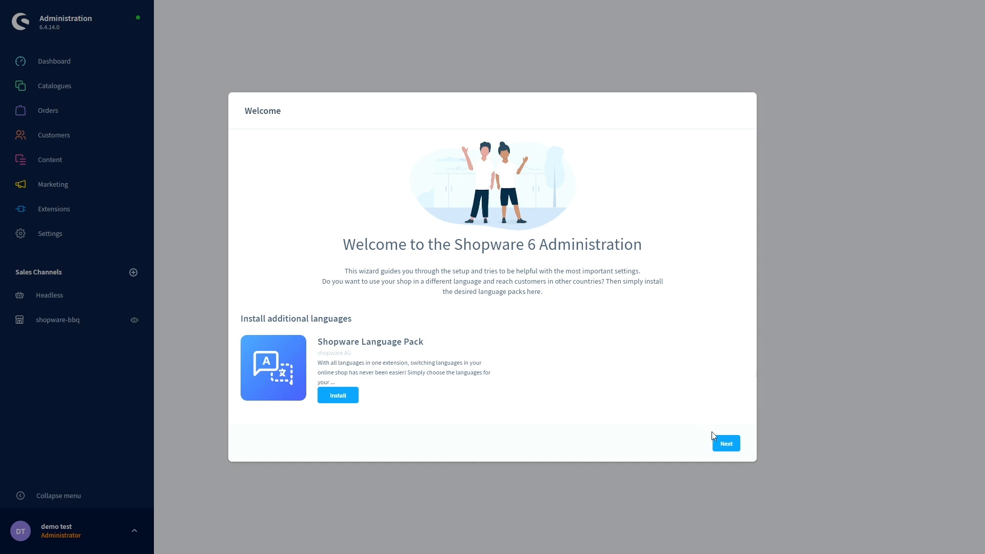
- Start the getting-started wizard and skip the Data import step without demo data
{"action": "left_click", "coordinate": [725, 444]}
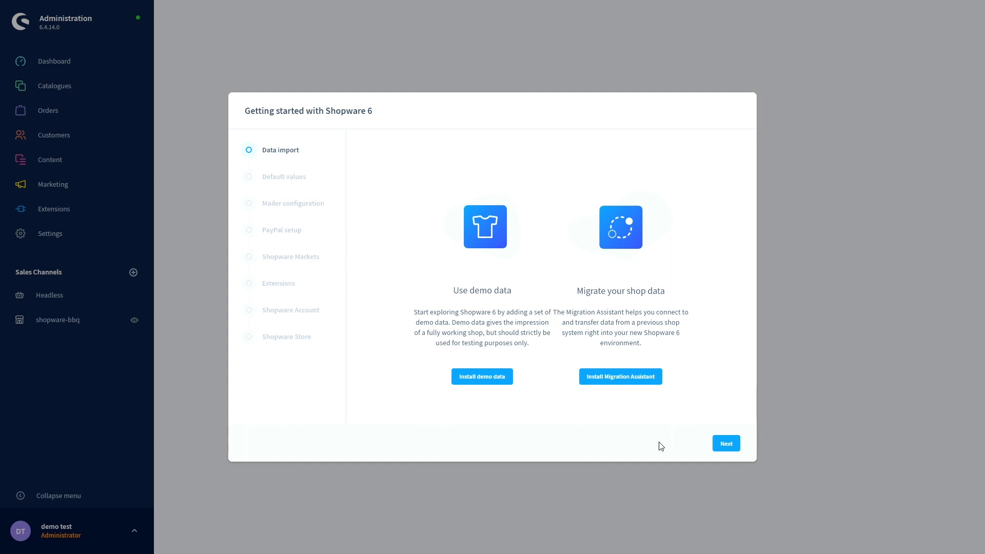
{"action": "left_click", "coordinate": [727, 445]}
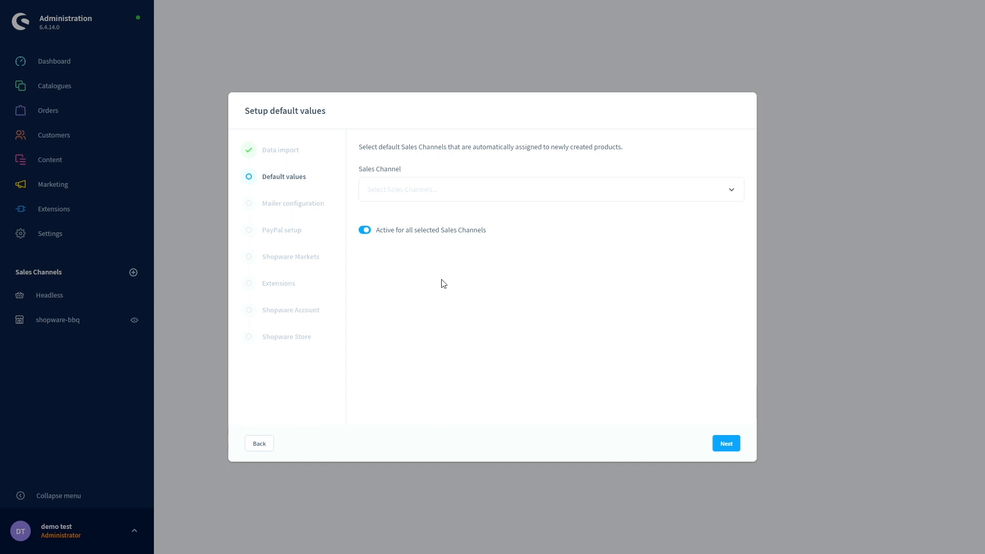
- Choose shopware-bbq as the default Sales Channel and continue
{"action": "left_click", "coordinate": [445, 194]}
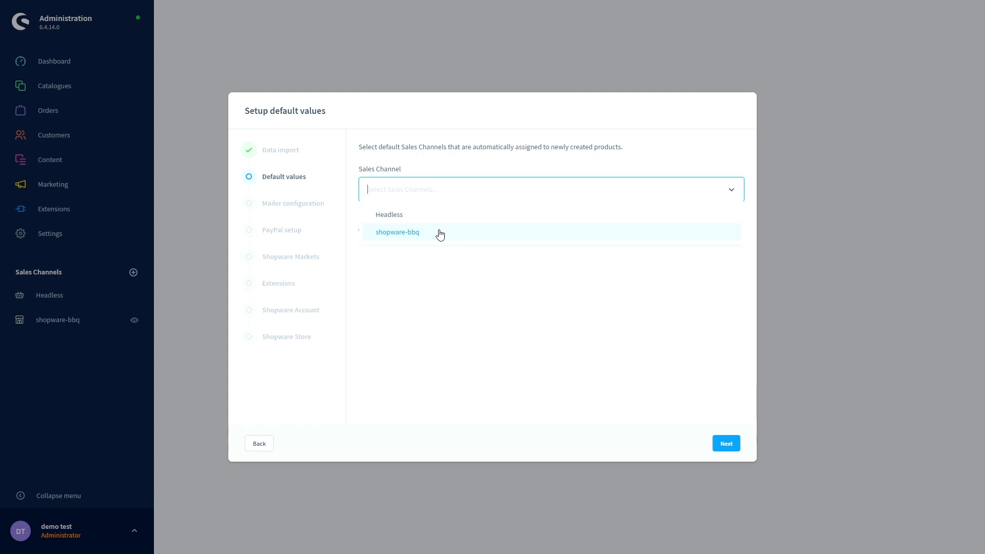
{"action": "left_click", "coordinate": [400, 234]}
{"action": "left_click", "coordinate": [451, 267]}
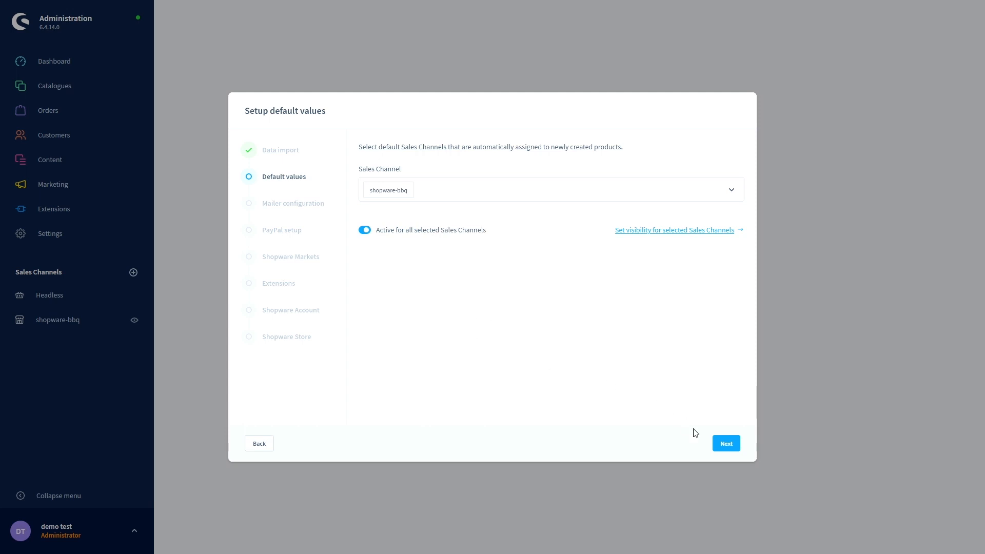
{"action": "left_click", "coordinate": [718, 448]}
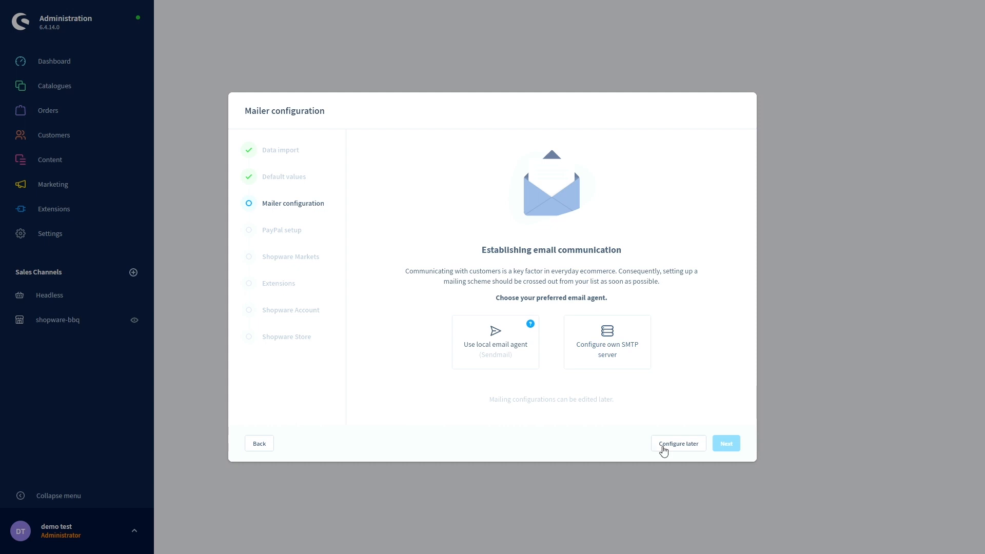
- Defer mailer configuration, skip PayPal setup, and continue past Shopware Markets
{"action": "left_click", "coordinate": [664, 444]}
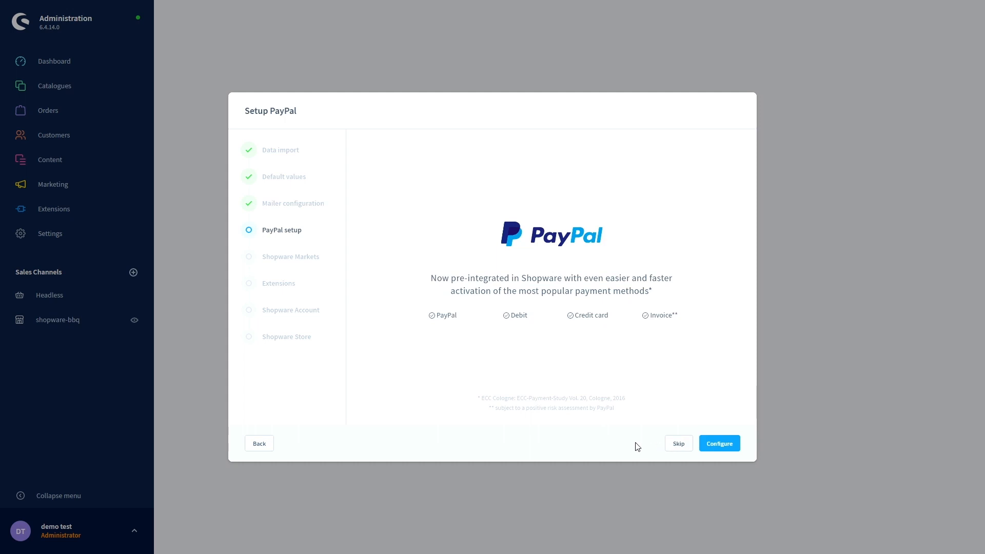
{"action": "left_click", "coordinate": [677, 444]}
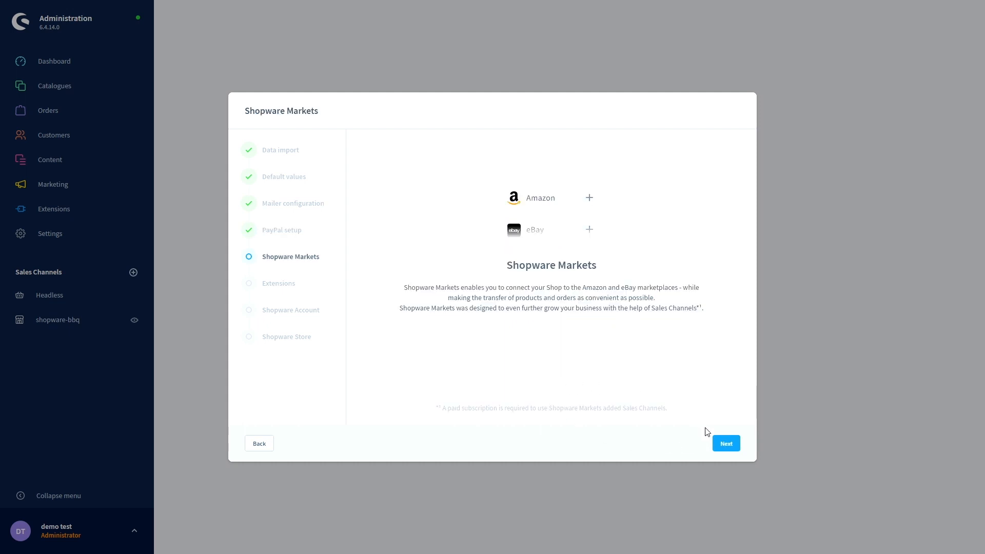
{"action": "left_click", "coordinate": [723, 445]}
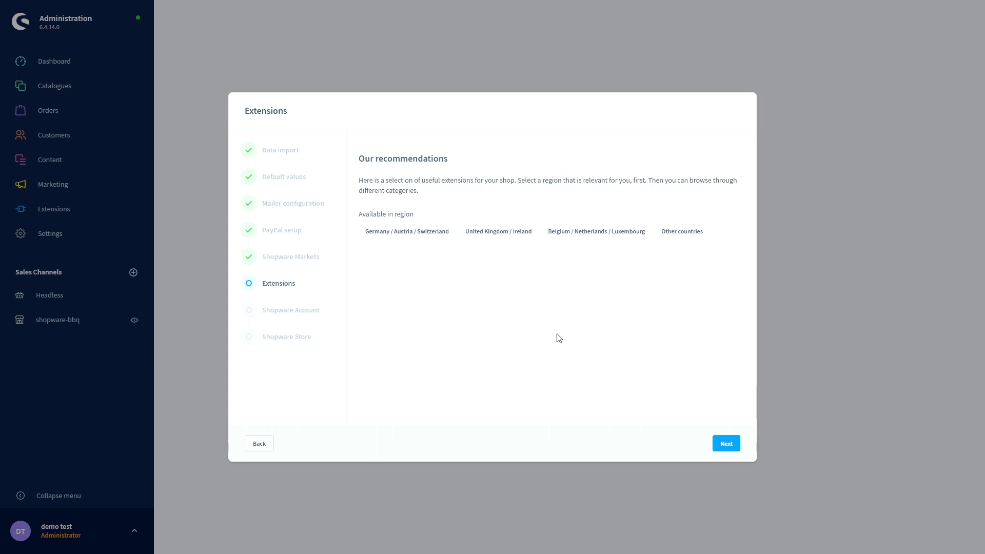
- Continue past the Extensions recommendations without installing any
{"action": "left_click", "coordinate": [724, 448]}
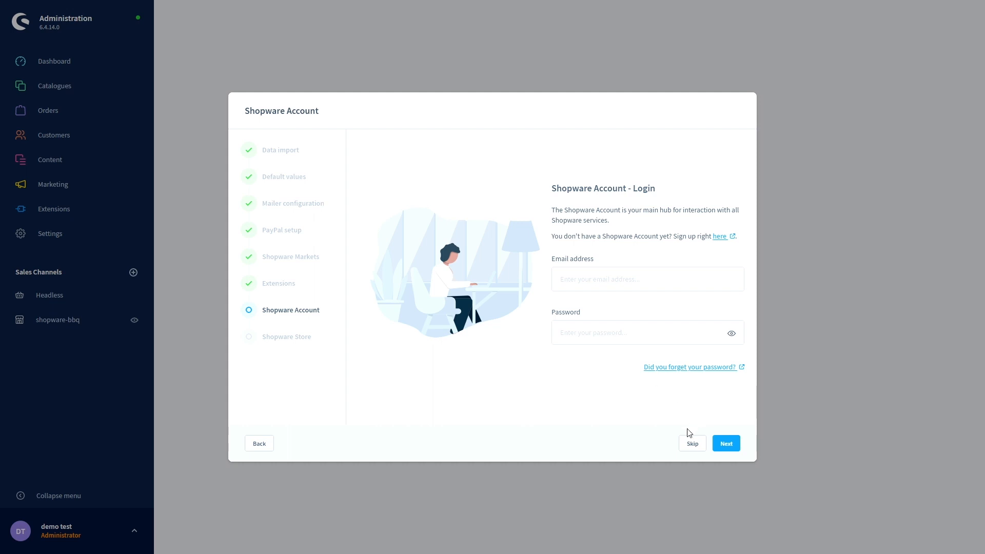
- Skip the Account login, activate the Shopware Store, dismiss notifications, and finish the wizard
{"action": "left_click", "coordinate": [687, 444]}
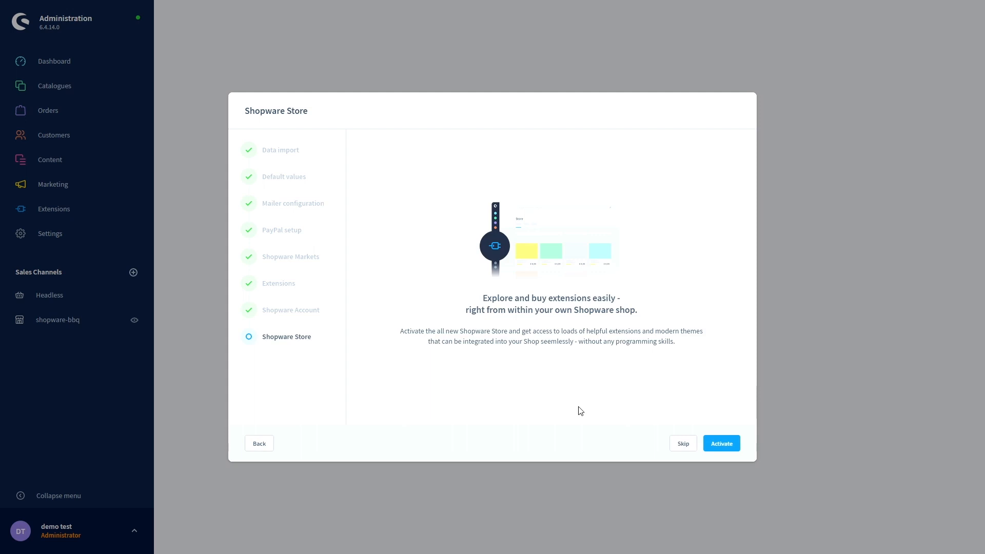
{"action": "left_click", "coordinate": [717, 449]}
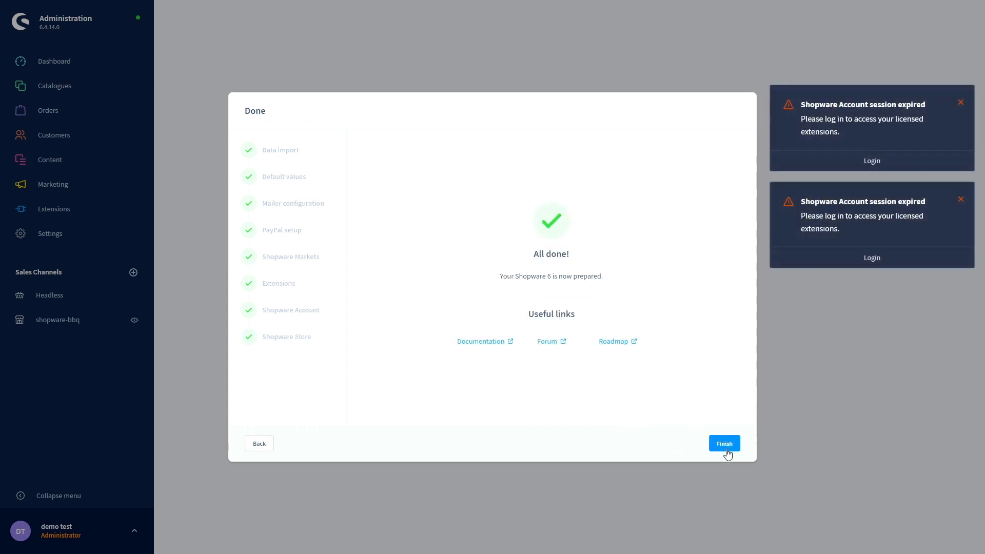
{"action": "left_click", "coordinate": [961, 102]}
{"action": "left_click", "coordinate": [960, 103]}
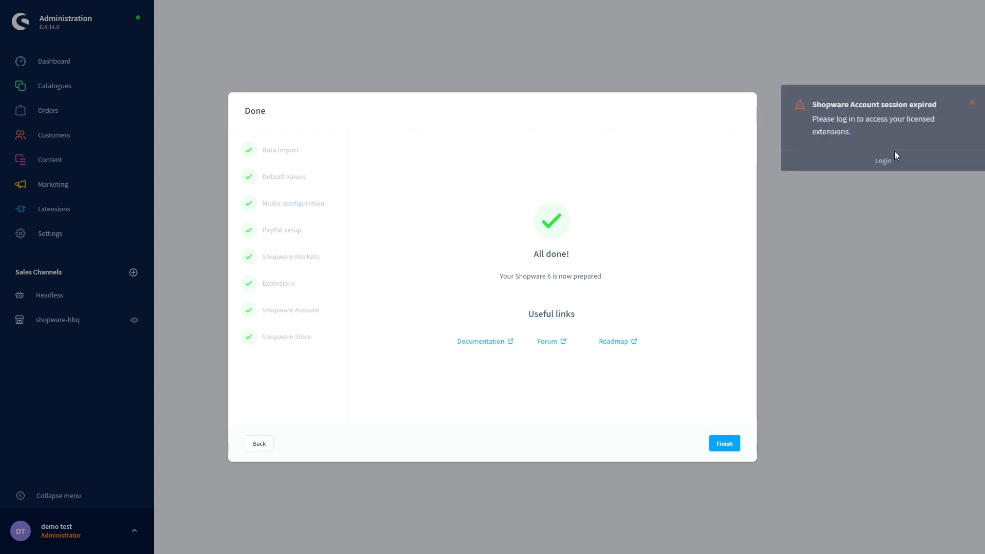
{"action": "left_click", "coordinate": [724, 444]}
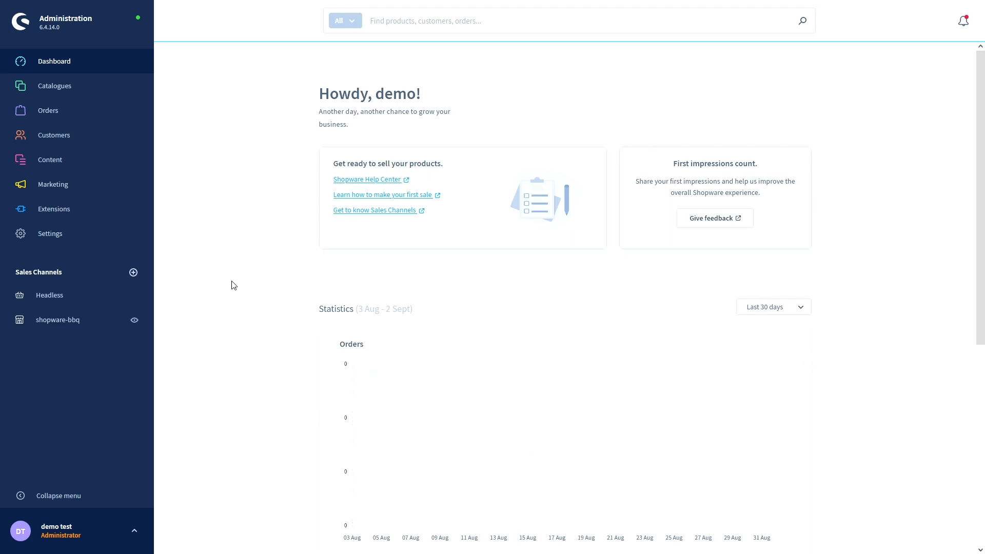
- Scroll down through the Dashboard statistics and back up to the top
{"action": "scroll", "coordinate": [272, 269], "scroll_direction": "down", "scroll_amount": 5}
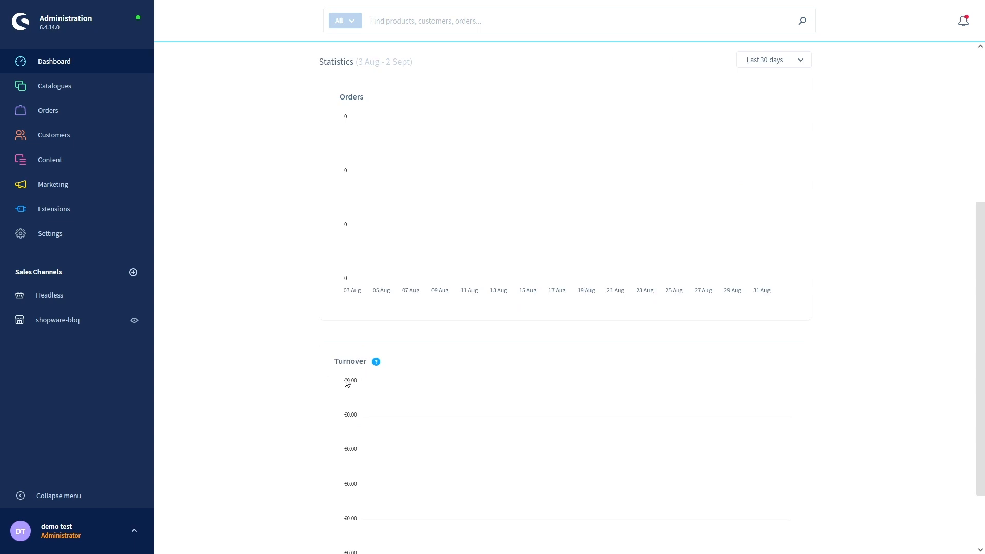
{"action": "scroll", "coordinate": [345, 328], "scroll_direction": "down", "scroll_amount": 2}
{"action": "scroll", "coordinate": [253, 424], "scroll_direction": "up", "scroll_amount": 7}
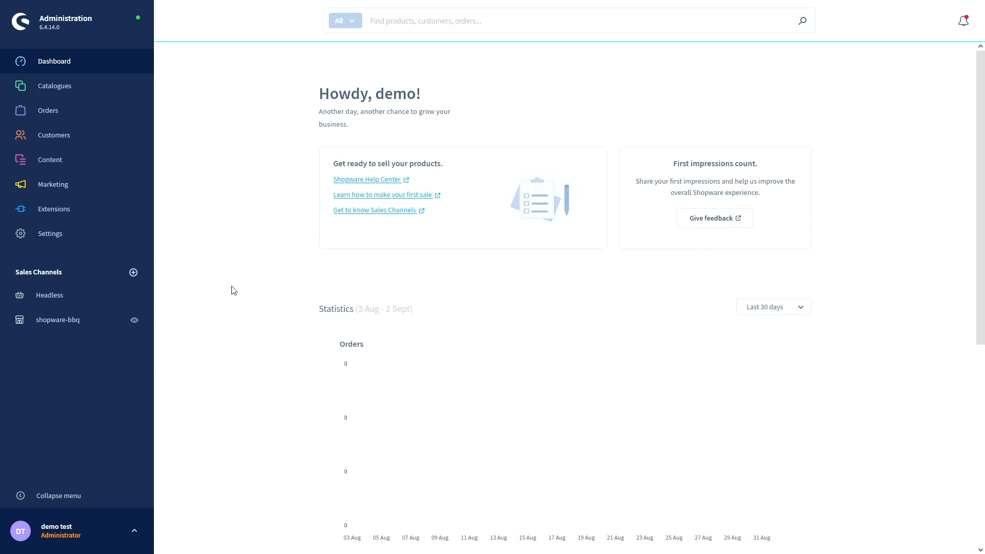
{"action": "mouse_move", "coordinate": [105, 98]}
{"action": "mouse_move", "coordinate": [67, 88]}
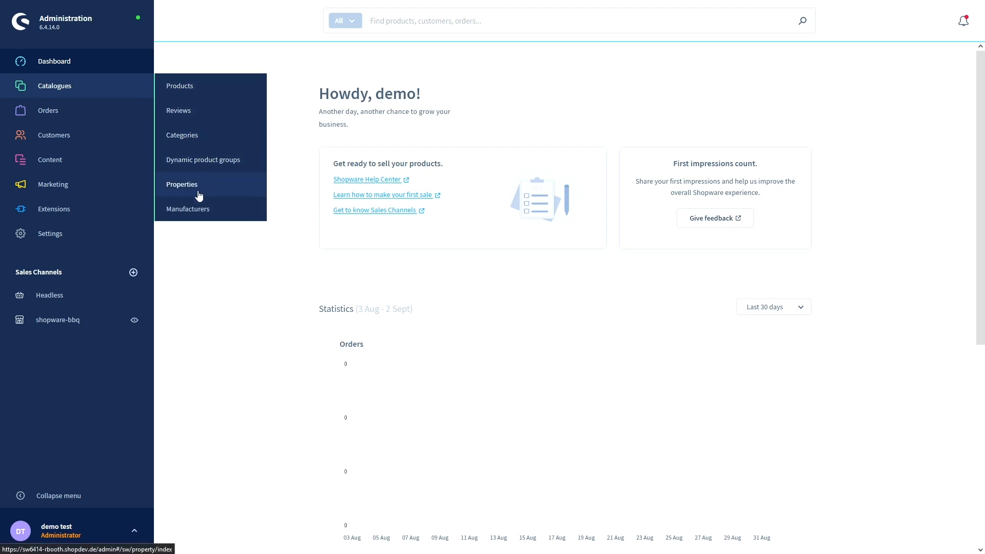
{"action": "mouse_move", "coordinate": [91, 121]}
{"action": "mouse_move", "coordinate": [81, 146]}
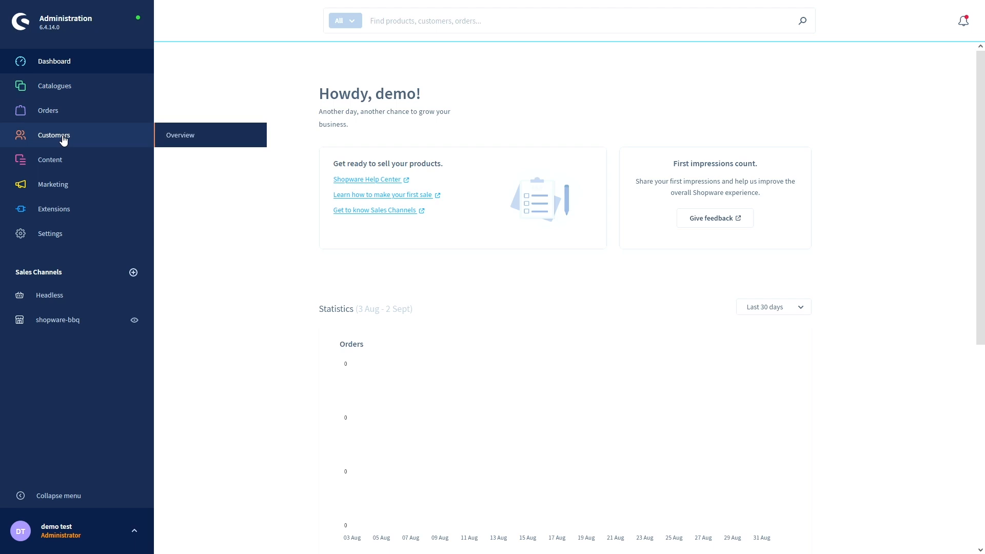
{"action": "mouse_move", "coordinate": [59, 165]}
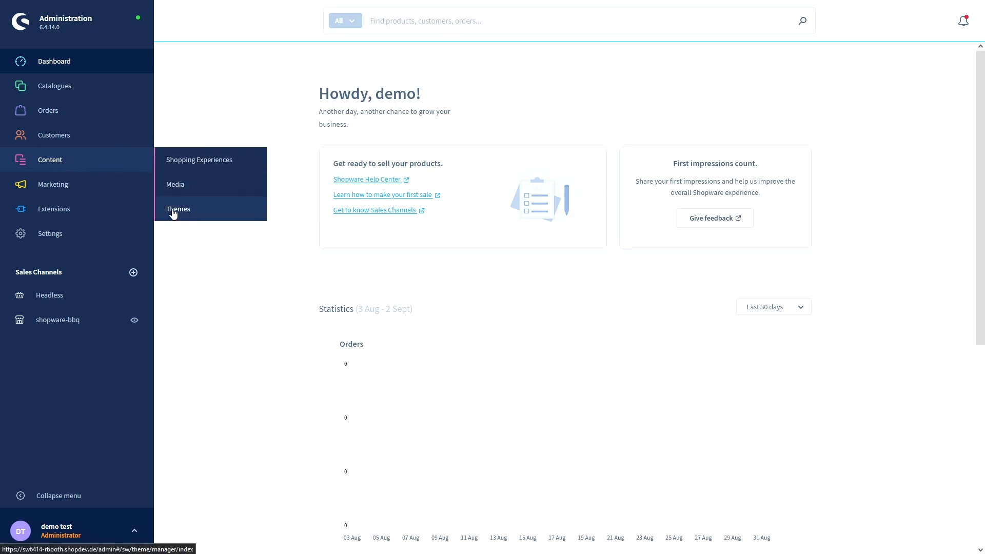
{"action": "mouse_move", "coordinate": [79, 195]}
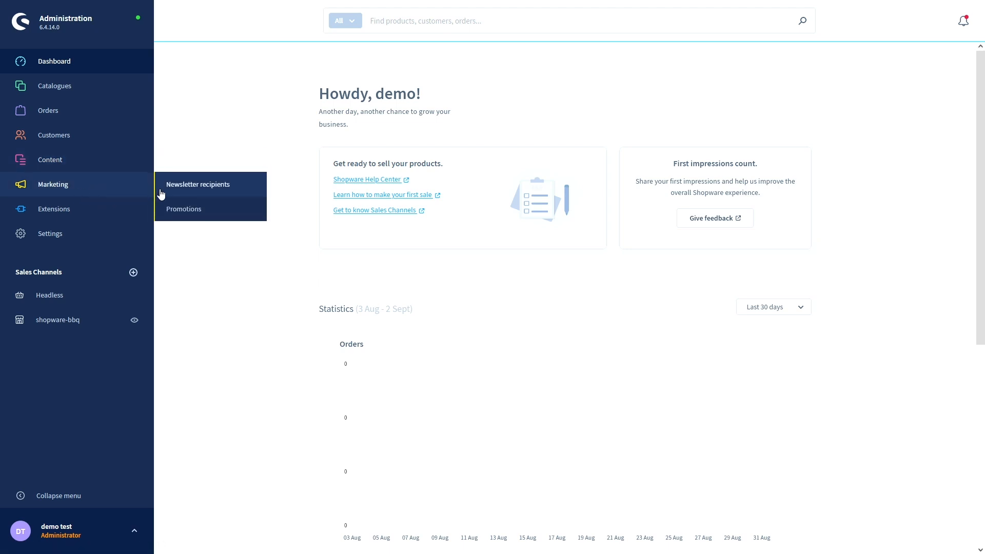
{"action": "mouse_move", "coordinate": [95, 216]}
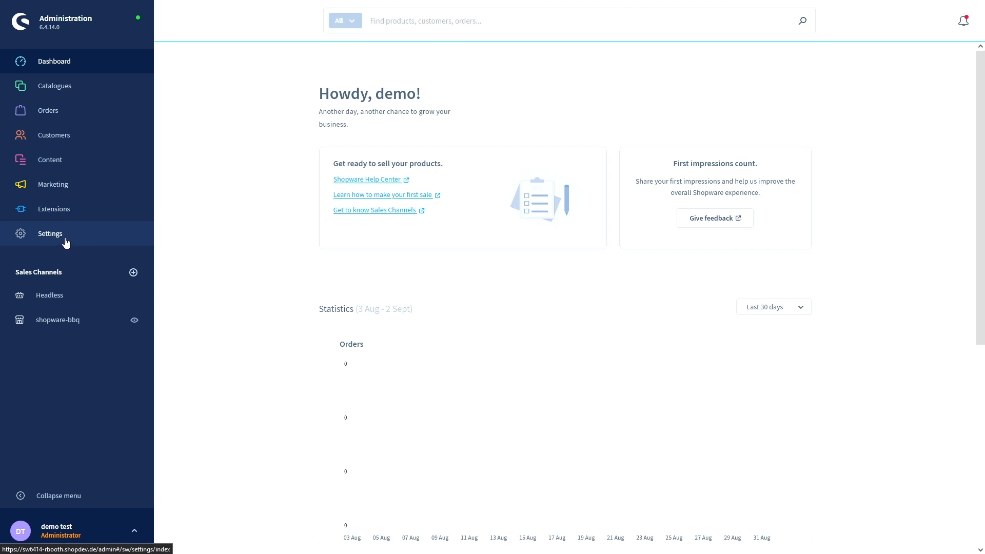
{"action": "mouse_move", "coordinate": [53, 273]}
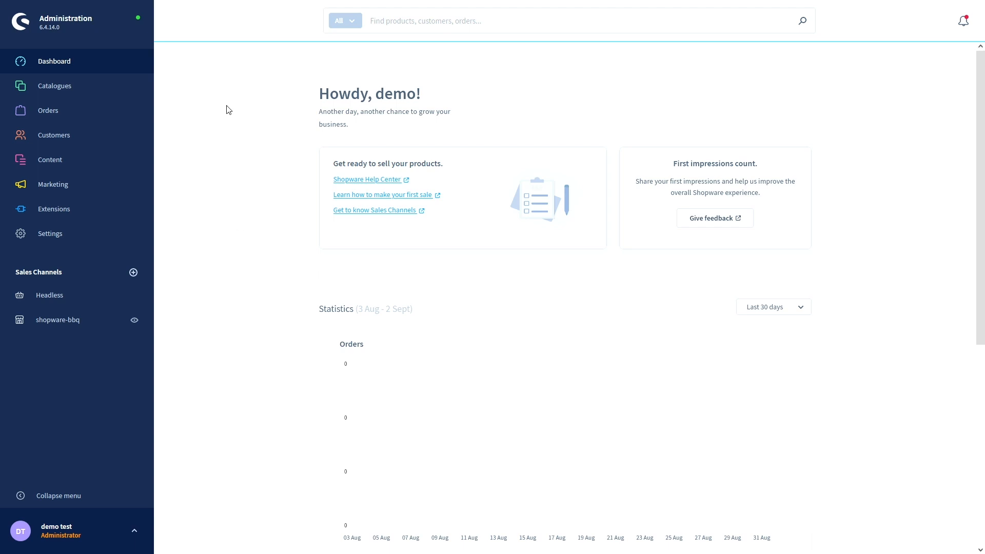
{"action": "mouse_move", "coordinate": [97, 93]}
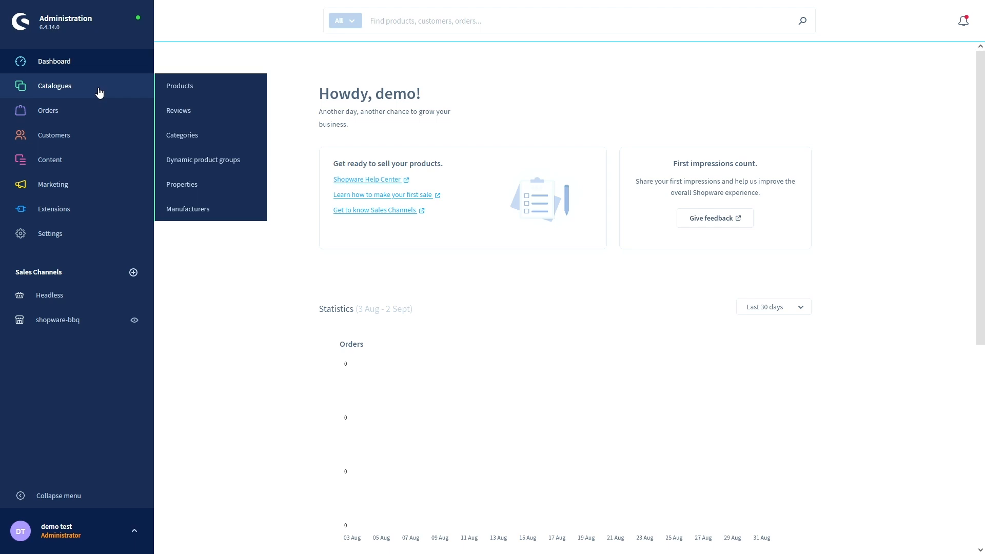
- Open Categories and inspect the tree, expanding Landing pages and Home's options without changing anything
{"action": "left_click", "coordinate": [177, 135]}
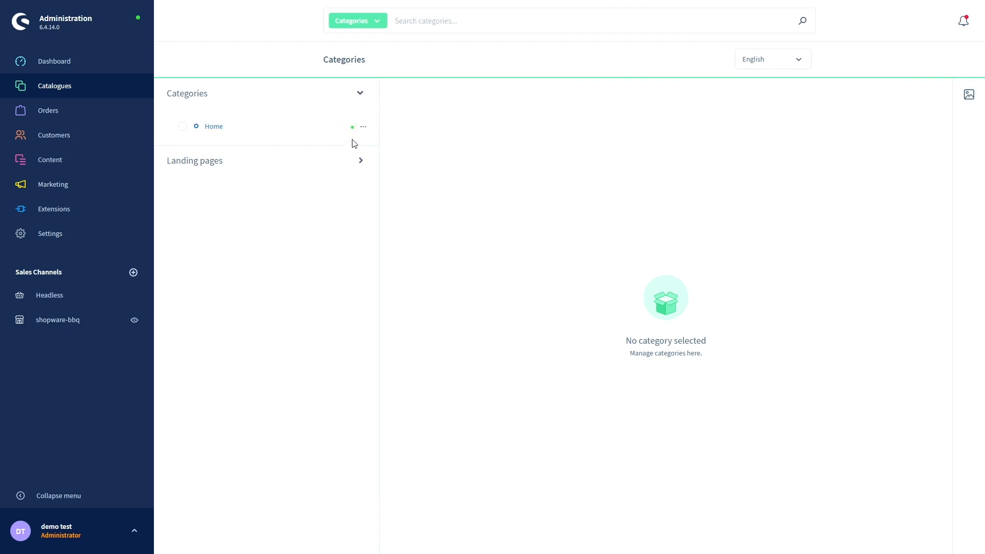
{"action": "left_click", "coordinate": [362, 162]}
{"action": "left_click", "coordinate": [361, 162]}
{"action": "left_click", "coordinate": [364, 128]}
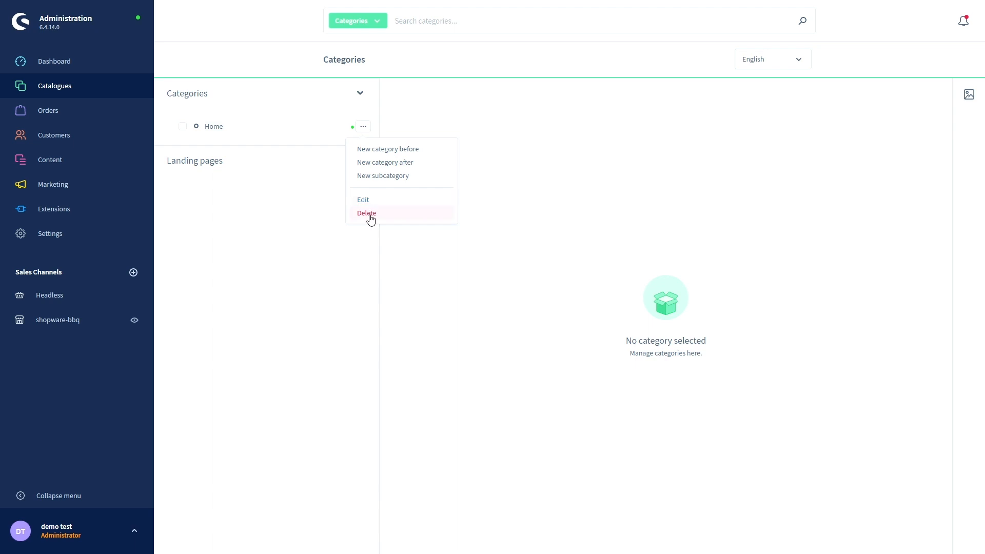
{"action": "left_click", "coordinate": [326, 230]}
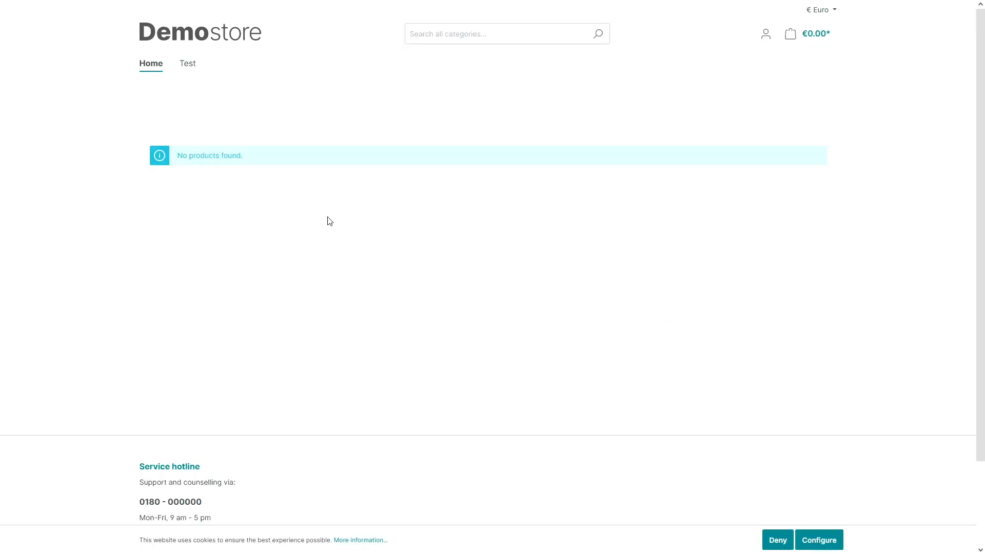
- Reload the storefront, confirm only Home appears in its navigation, and return to the admin
{"action": "key", "text": "F5"}
{"action": "left_click", "coordinate": [147, 70]}
{"action": "scroll", "coordinate": [497, 319], "scroll_direction": "down", "scroll_amount": 2}
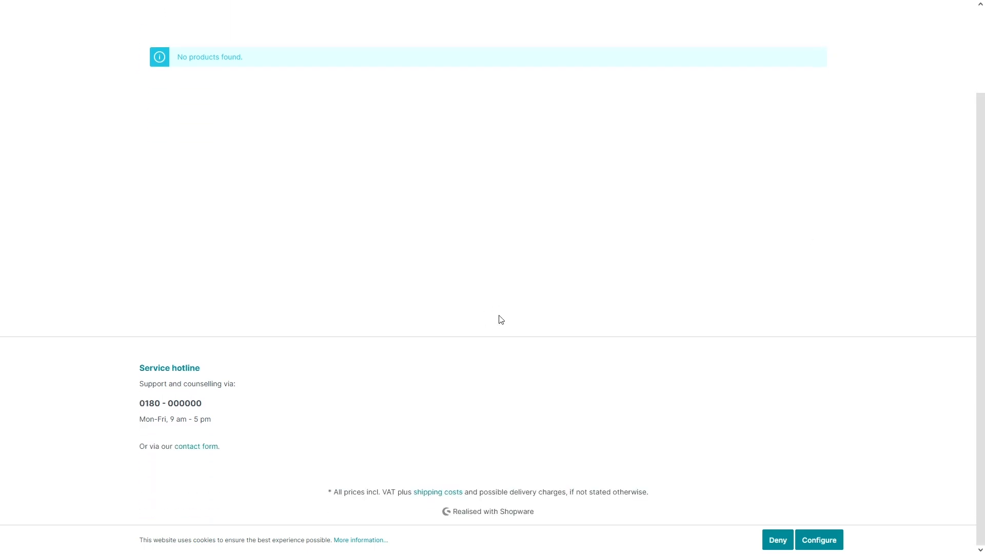
{"action": "scroll", "coordinate": [498, 319], "scroll_direction": "up", "scroll_amount": 2}
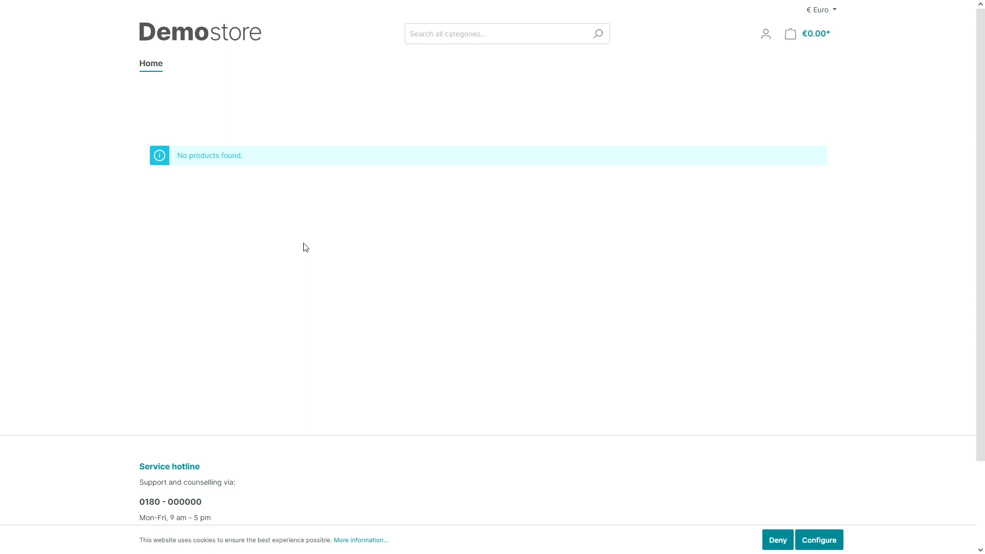
{"action": "key", "text": "ctrl+Tab"}
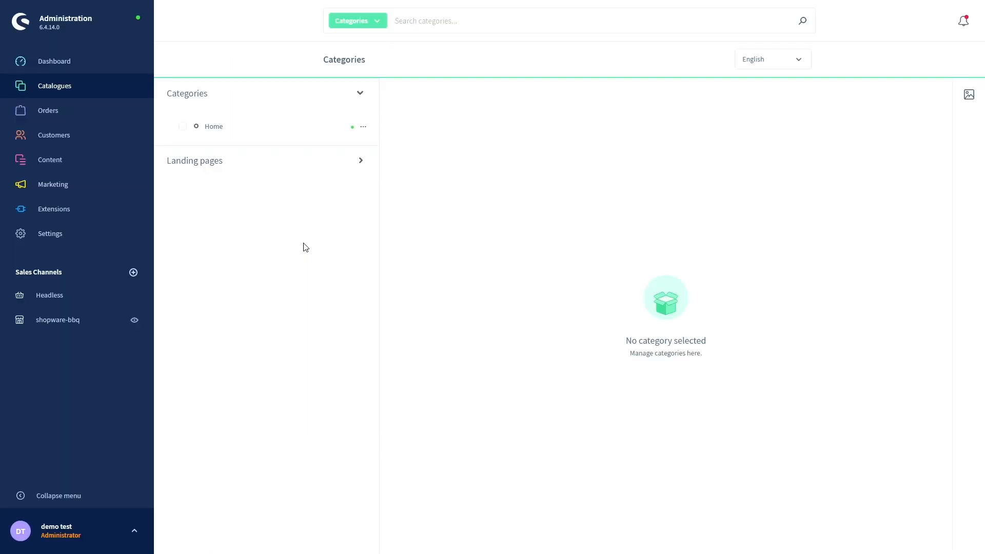
- Create the subcategory 'Gas bbq' under Home
{"action": "left_click", "coordinate": [364, 127]}
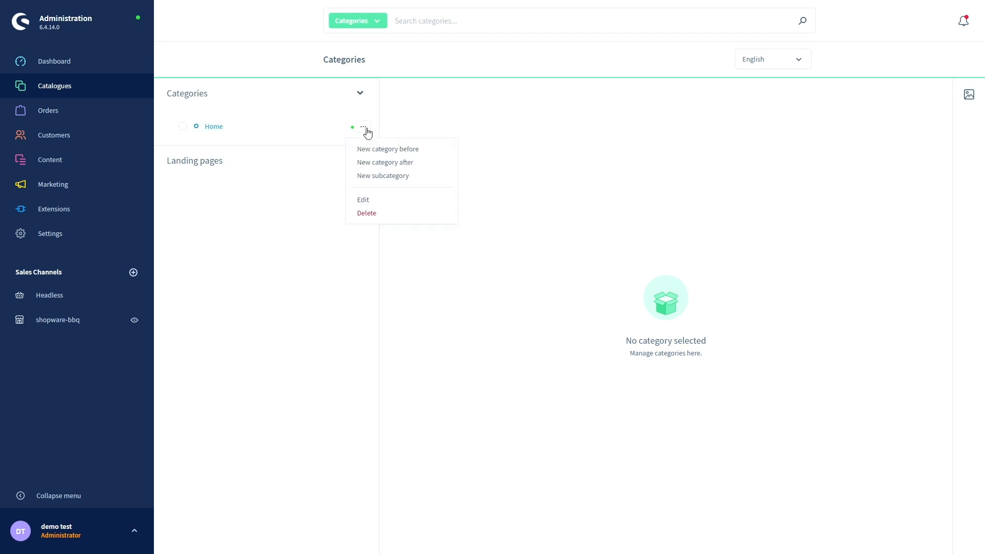
{"action": "left_click", "coordinate": [385, 177]}
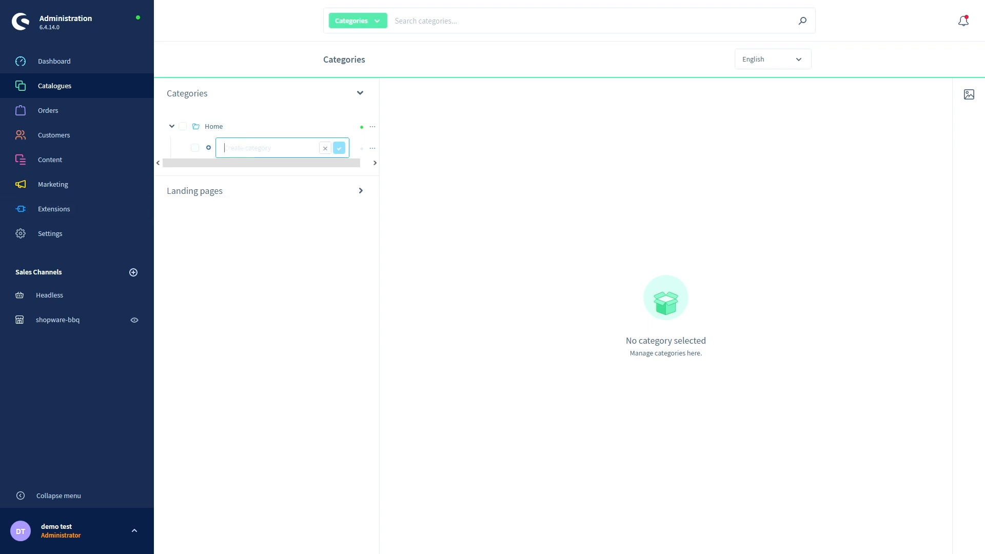
{"action": "key", "text": "Escape"}
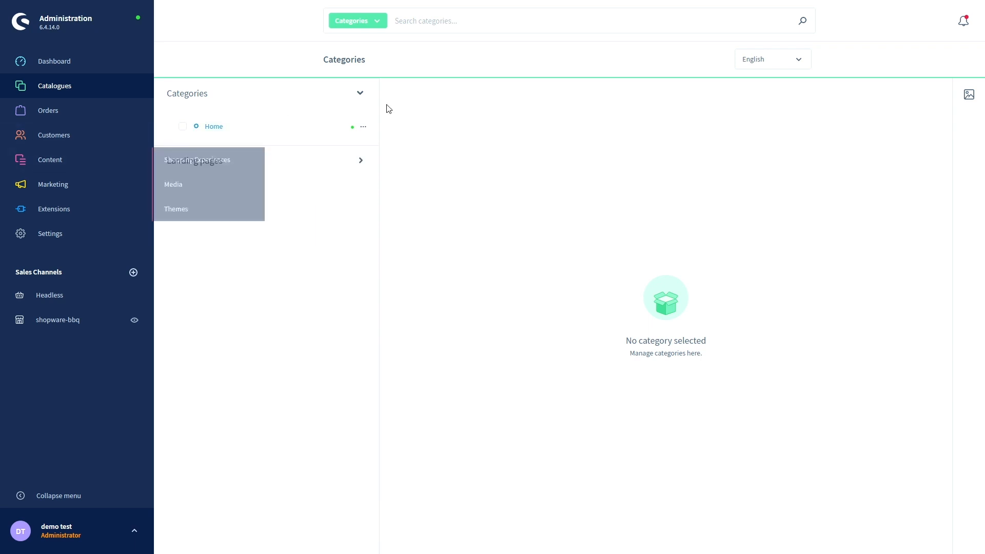
{"action": "left_click", "coordinate": [363, 127]}
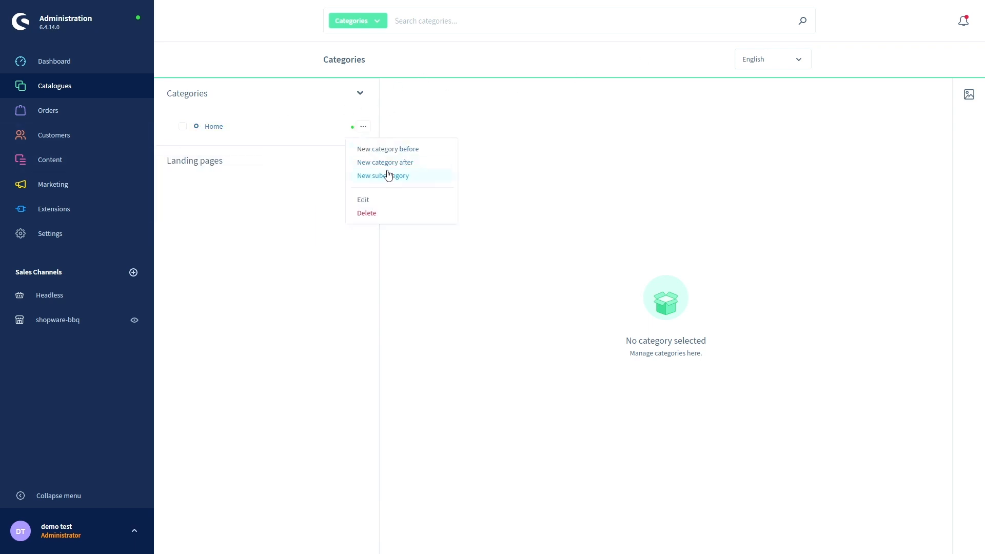
{"action": "left_click", "coordinate": [386, 175]}
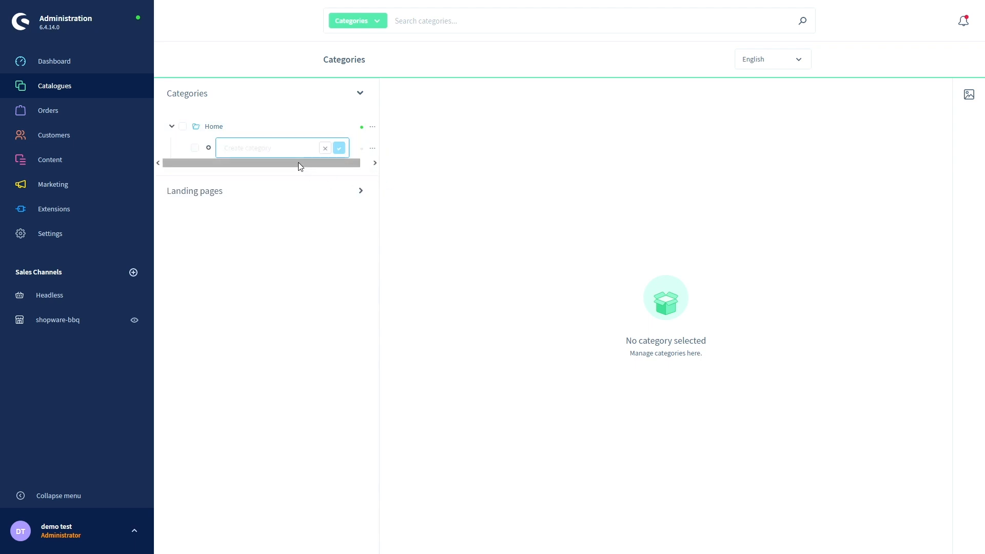
{"action": "type", "text": "Gas bbq"}
{"action": "left_click", "coordinate": [339, 148]}
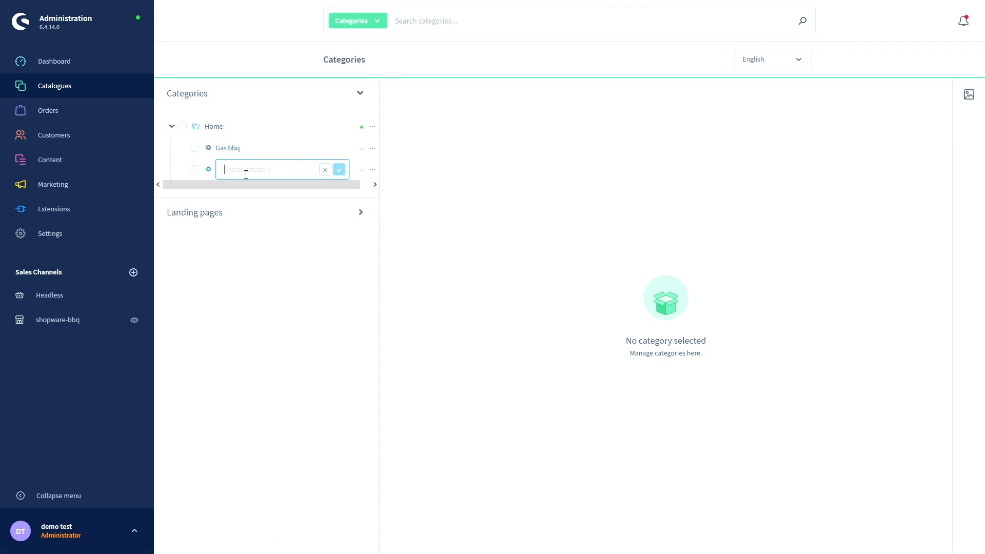
- Add 'Charcoal bqq' under Home as well, then open Gas bbq's details
{"action": "type", "text": "Charcoal bqq"}
{"action": "left_click", "coordinate": [339, 170]}
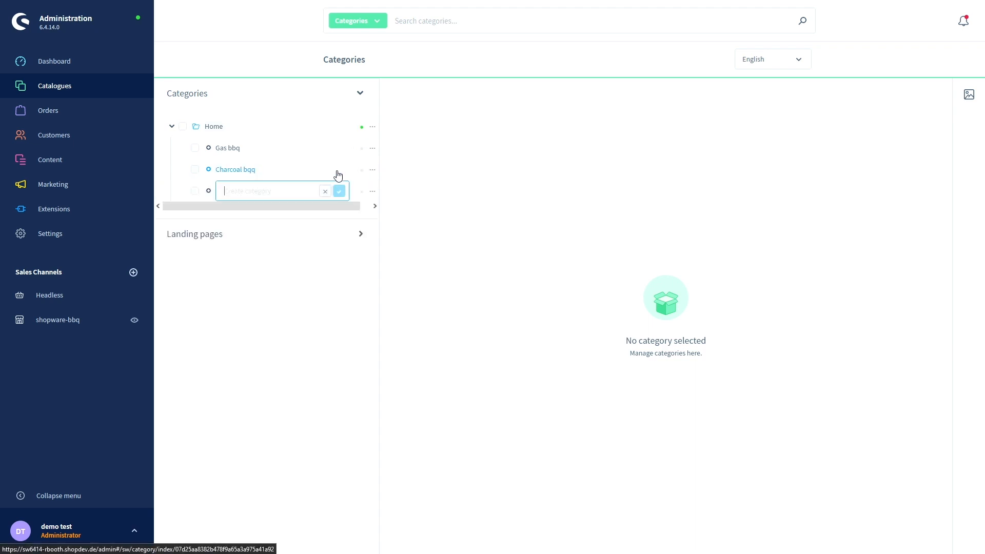
{"action": "left_click", "coordinate": [325, 192]}
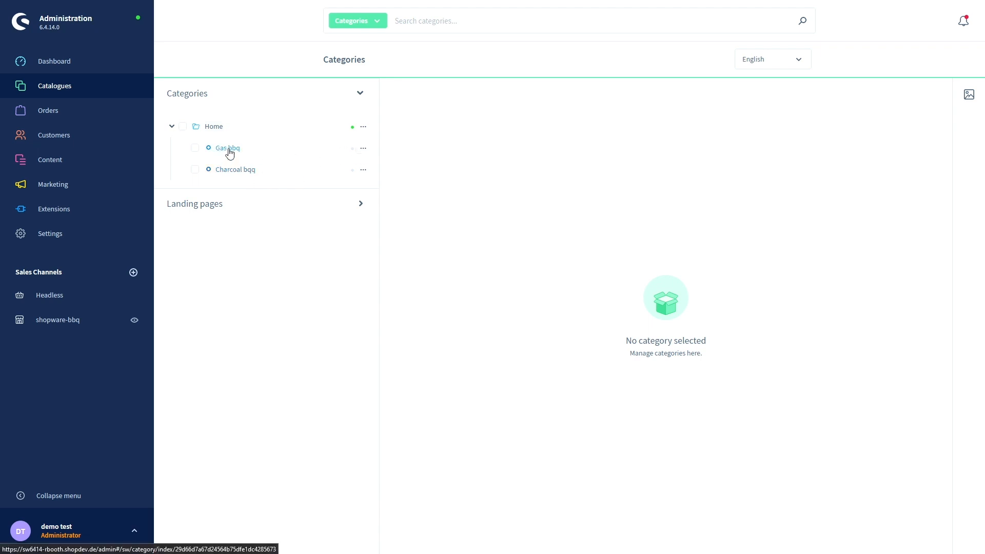
{"action": "left_click", "coordinate": [231, 152]}
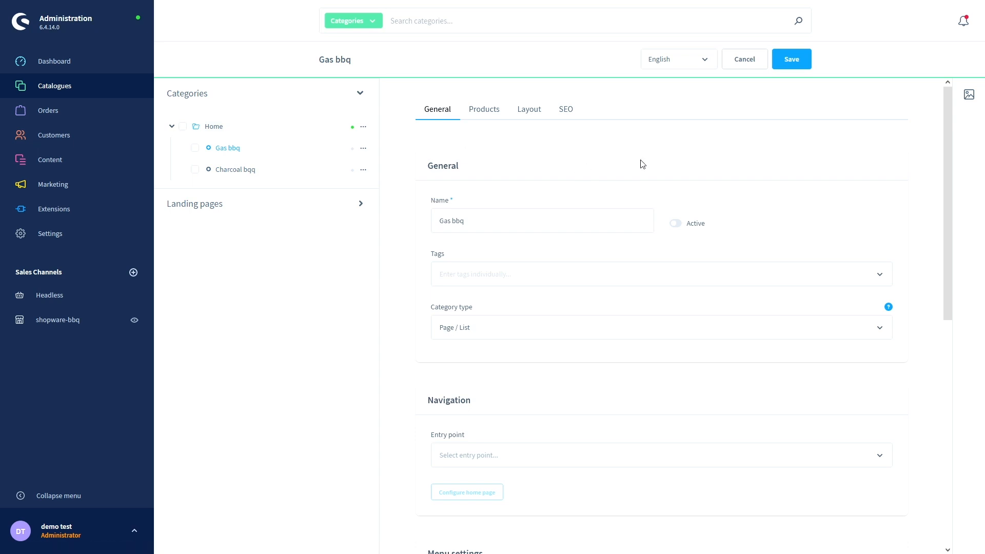
{"action": "left_click", "coordinate": [677, 225]}
{"action": "scroll", "coordinate": [415, 238], "scroll_direction": "down", "scroll_amount": 1}
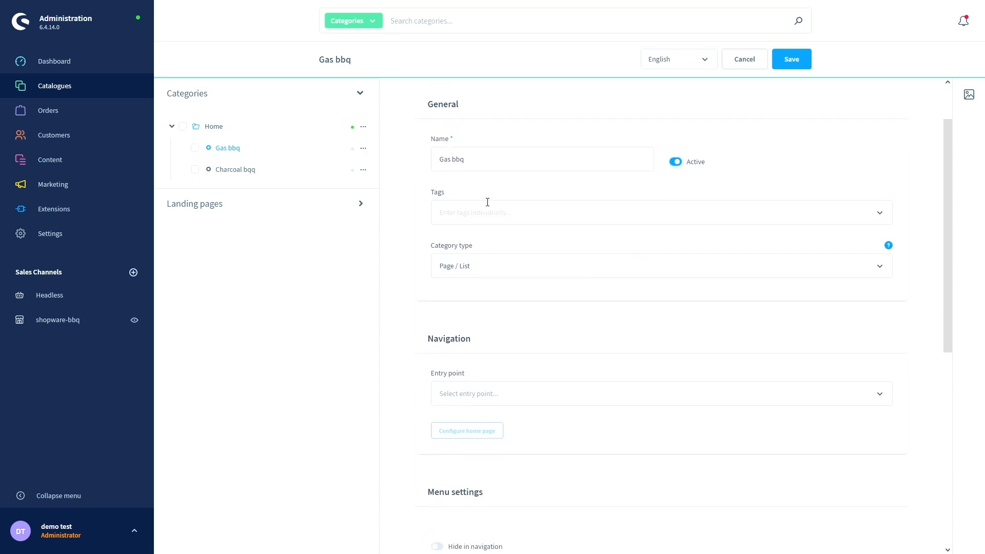
{"action": "scroll", "coordinate": [582, 182], "scroll_direction": "down", "scroll_amount": 1}
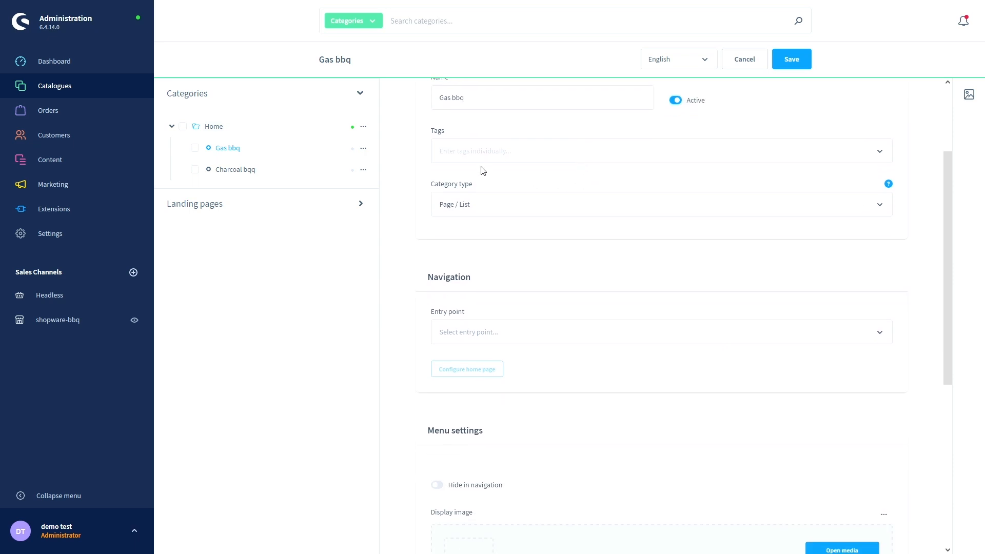
{"action": "left_click", "coordinate": [485, 202]}
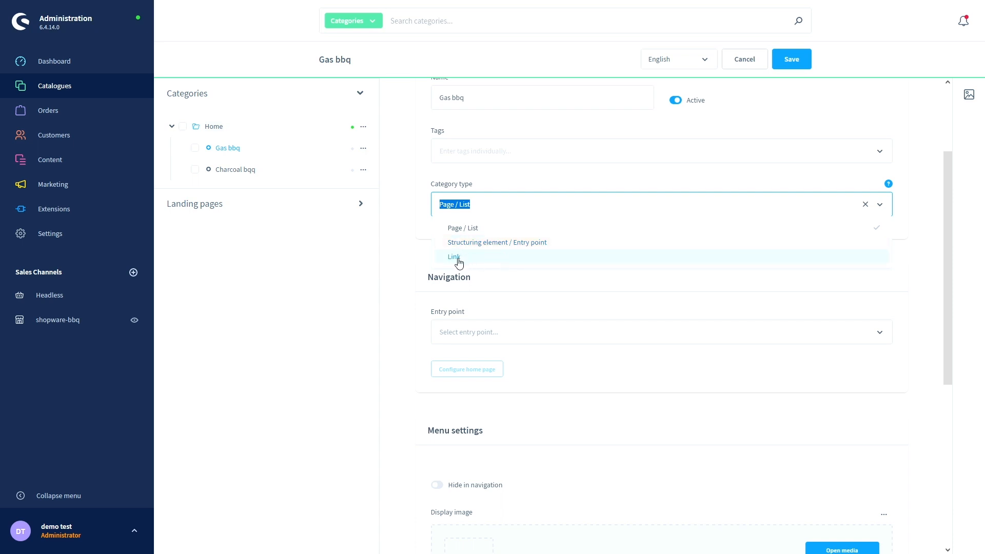
{"action": "left_click", "coordinate": [480, 205]}
{"action": "left_click", "coordinate": [478, 231]}
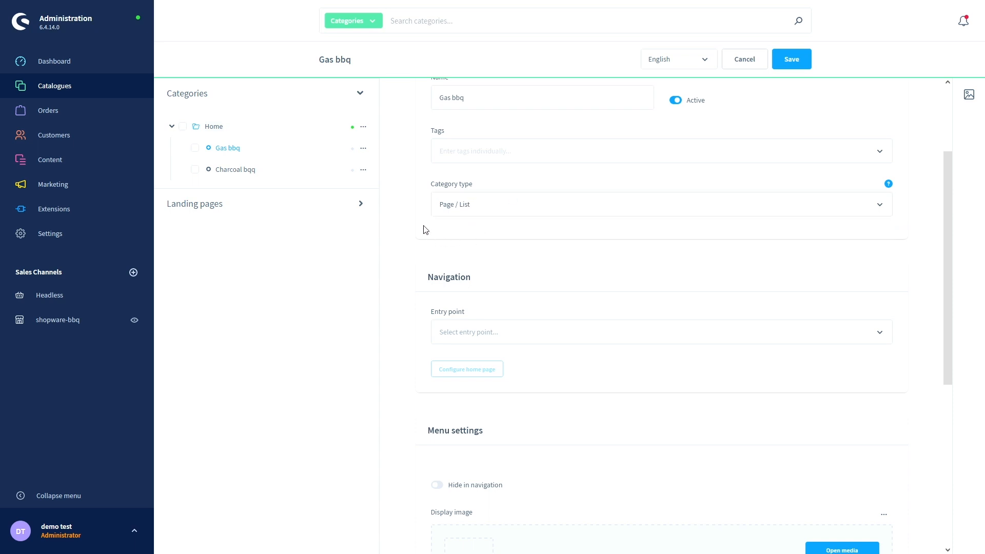
{"action": "scroll", "coordinate": [426, 229], "scroll_direction": "down", "scroll_amount": 1}
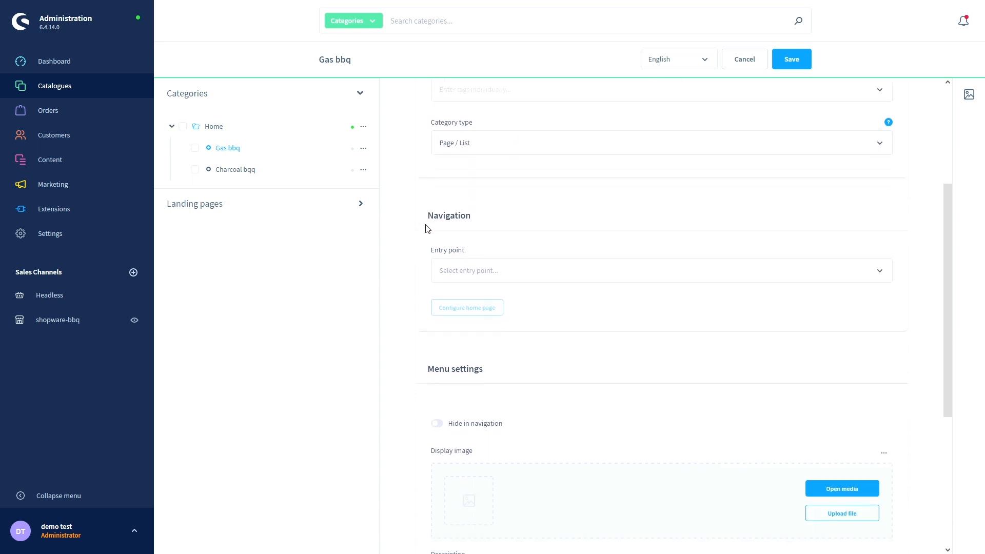
{"action": "scroll", "coordinate": [429, 229], "scroll_direction": "down", "scroll_amount": 1}
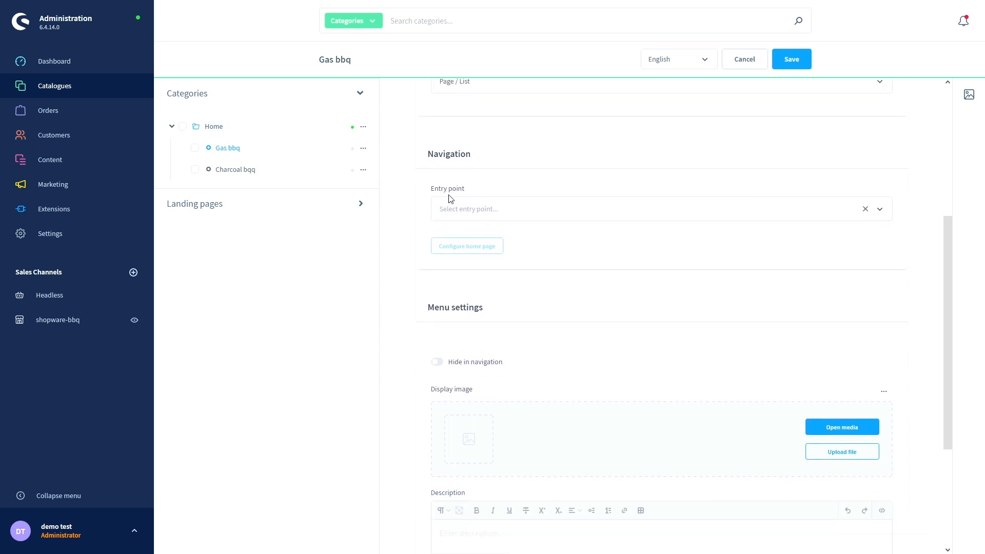
- Set Gas bbq's entry point to Main navigation, assigned only to the shopware-bbq sales channel
{"action": "left_click", "coordinate": [462, 209]}
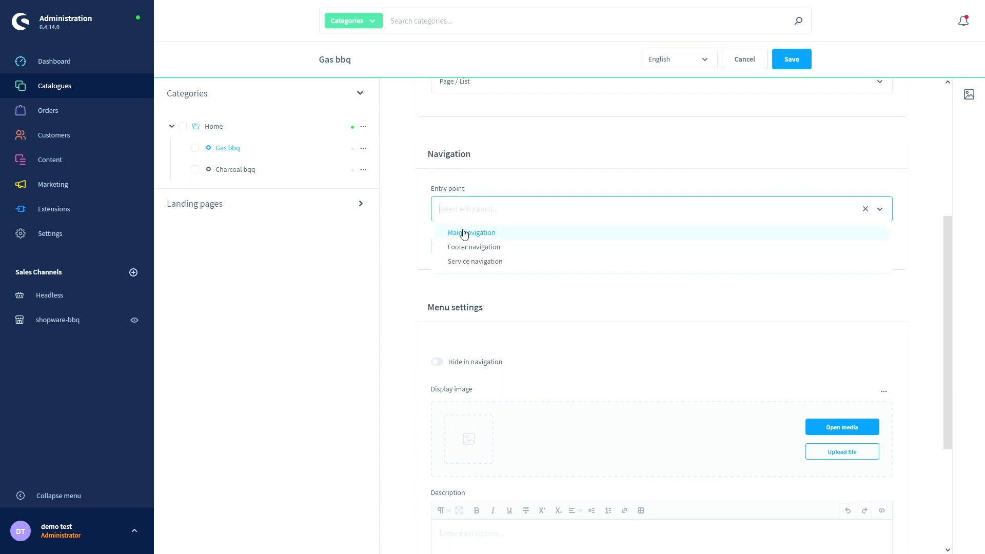
{"action": "left_click", "coordinate": [464, 234]}
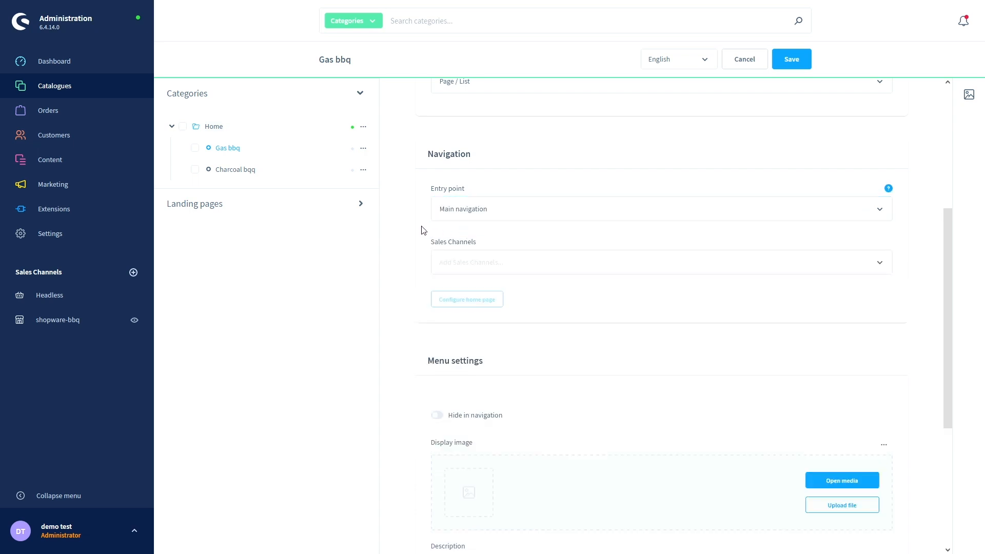
{"action": "left_click", "coordinate": [455, 262]}
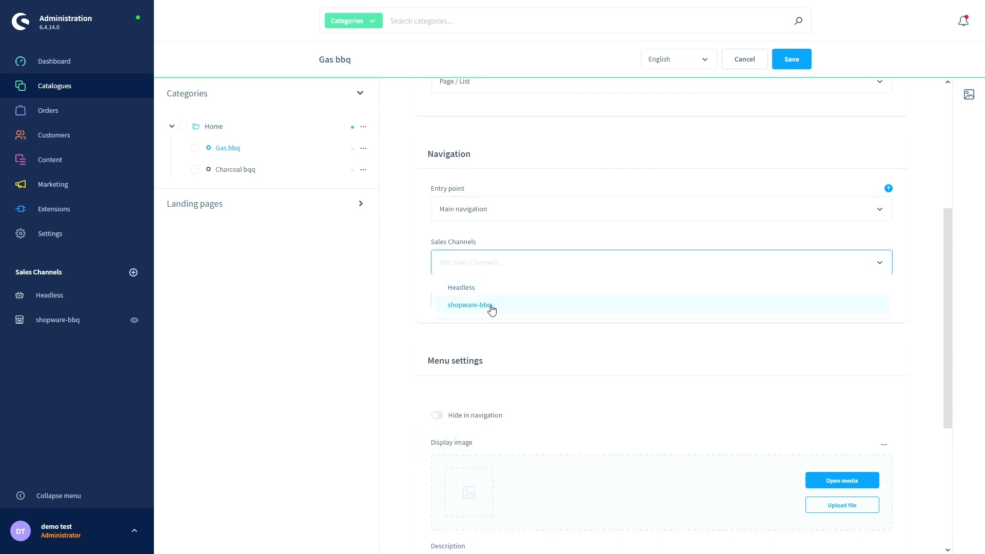
{"action": "left_click", "coordinate": [491, 308]}
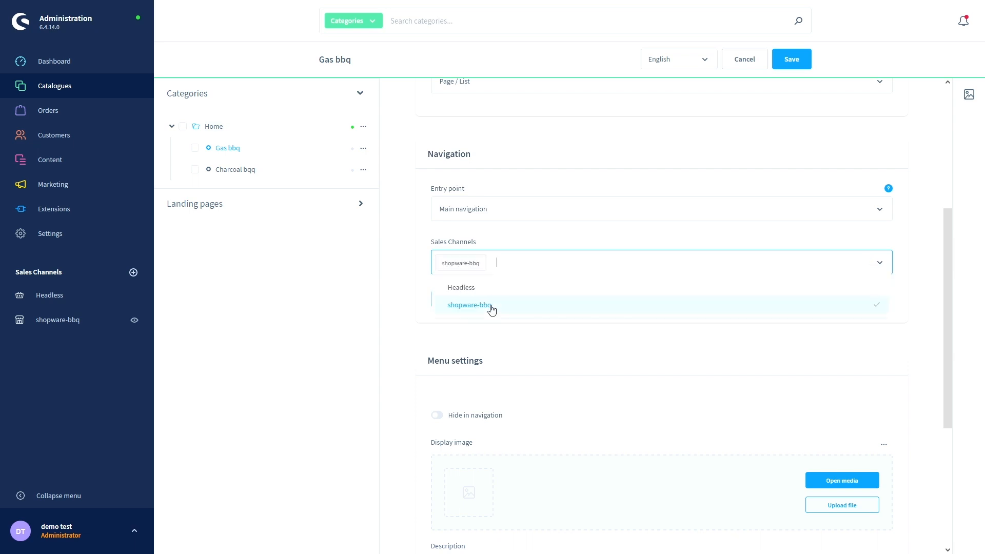
{"action": "left_click", "coordinate": [417, 311]}
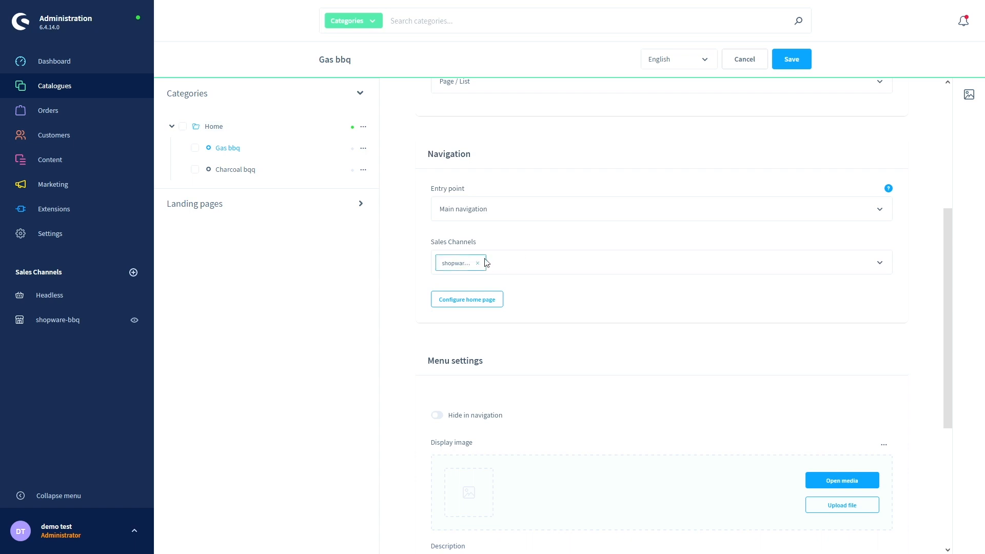
{"action": "left_click", "coordinate": [509, 266]}
{"action": "left_click", "coordinate": [496, 288]}
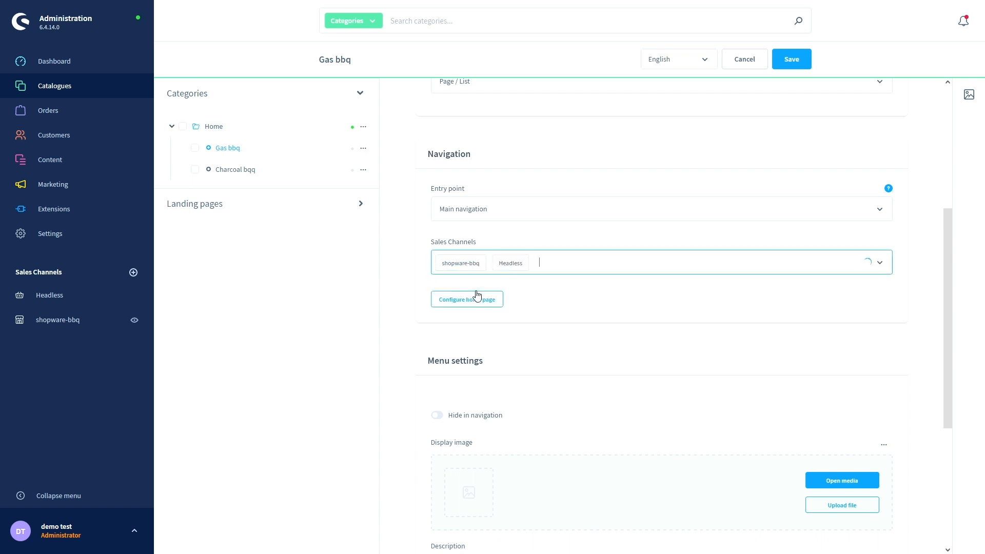
{"action": "left_click", "coordinate": [518, 262]}
{"action": "left_click", "coordinate": [520, 263]}
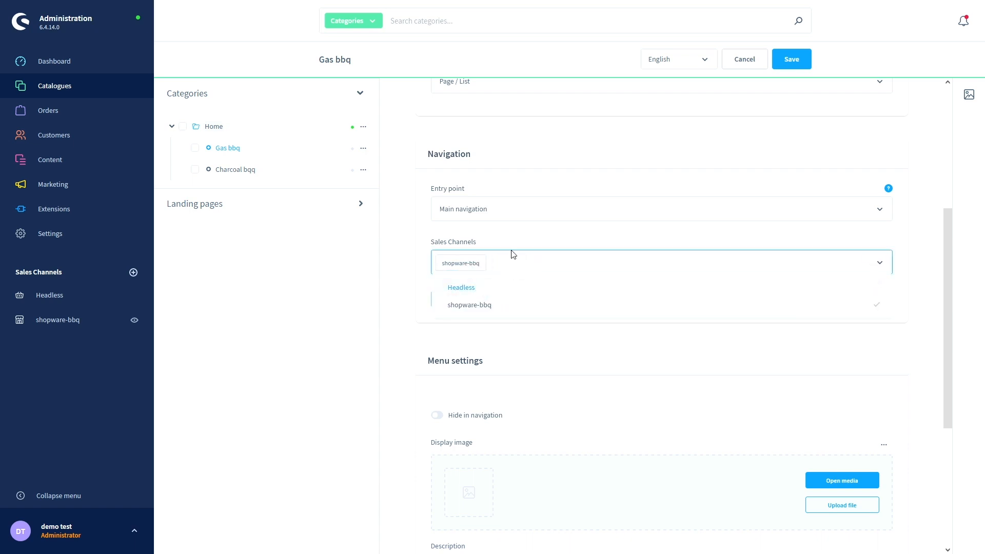
{"action": "left_click", "coordinate": [424, 265]}
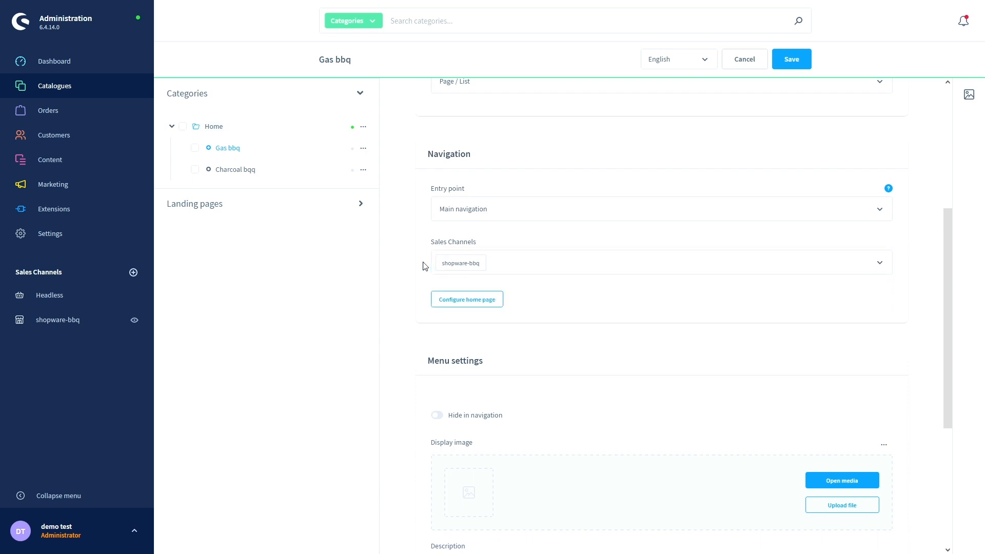
{"action": "scroll", "coordinate": [424, 266], "scroll_direction": "down", "scroll_amount": 4}
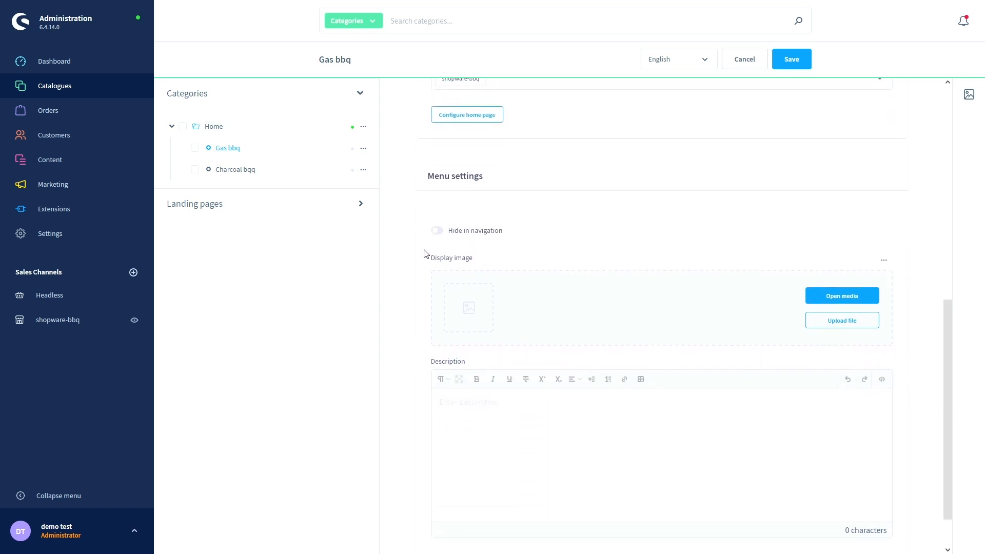
{"action": "scroll", "coordinate": [424, 253], "scroll_direction": "down", "scroll_amount": 1}
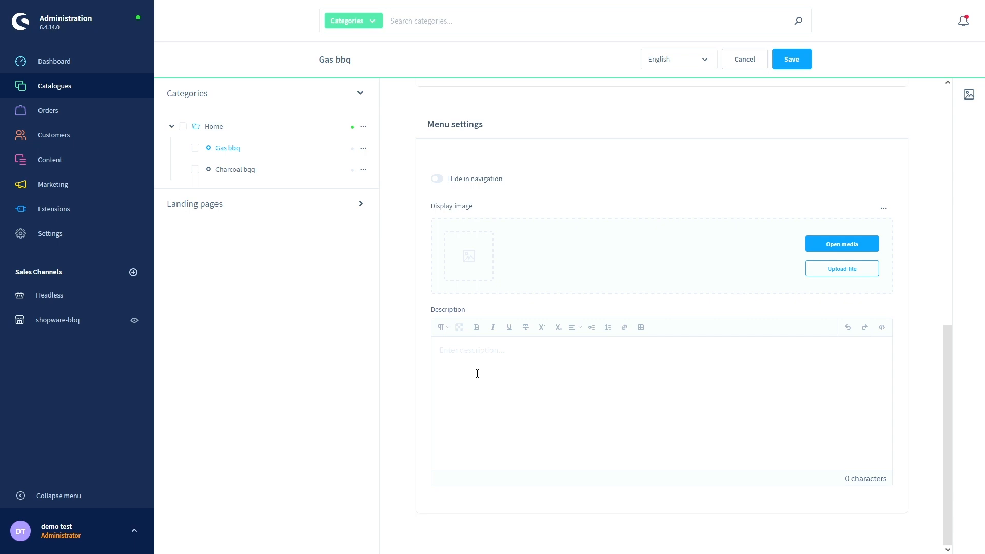
- Save Gas bbq, confirming it overwrites shopware-bbq's existing navigation entry point
{"action": "scroll", "coordinate": [477, 373], "scroll_direction": "up", "scroll_amount": 10}
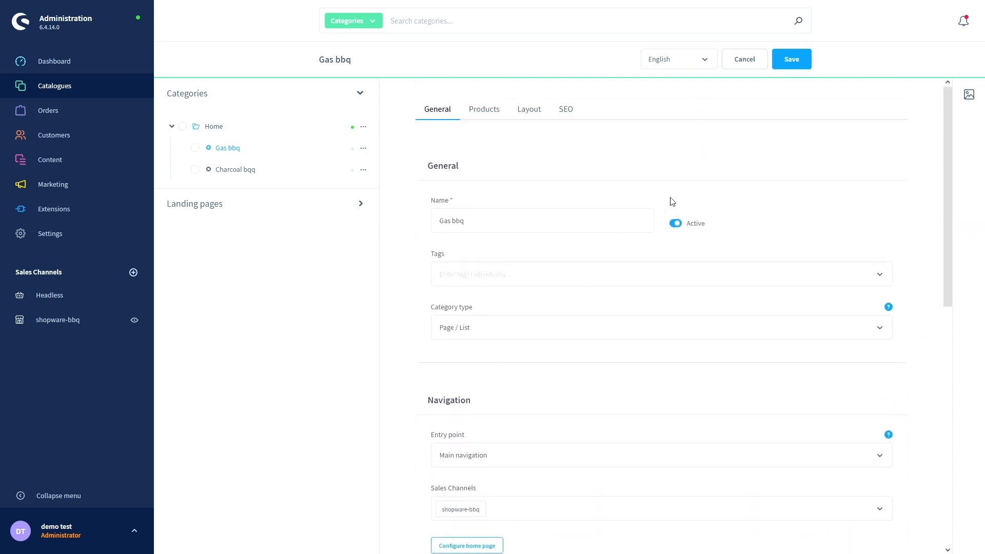
{"action": "left_click", "coordinate": [794, 64]}
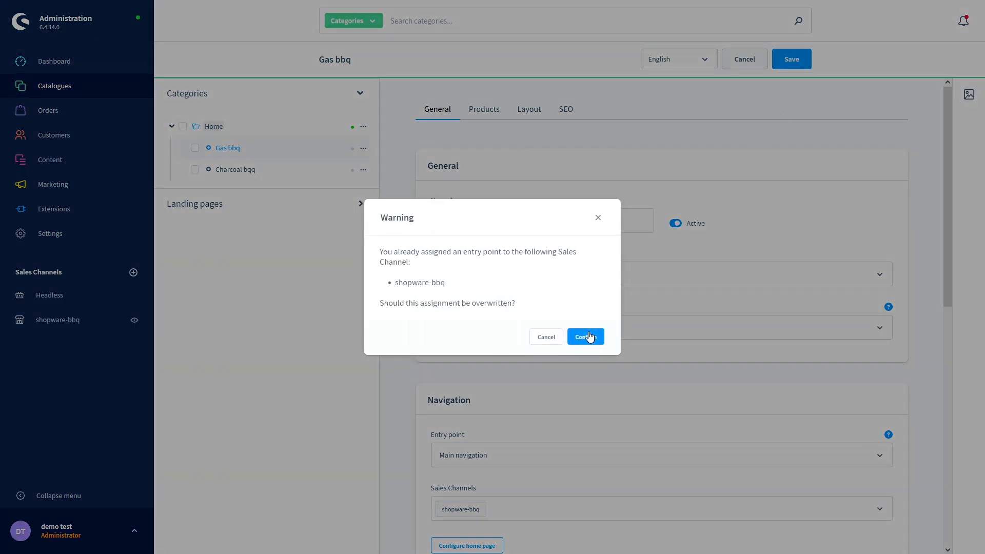
{"action": "left_click", "coordinate": [591, 334]}
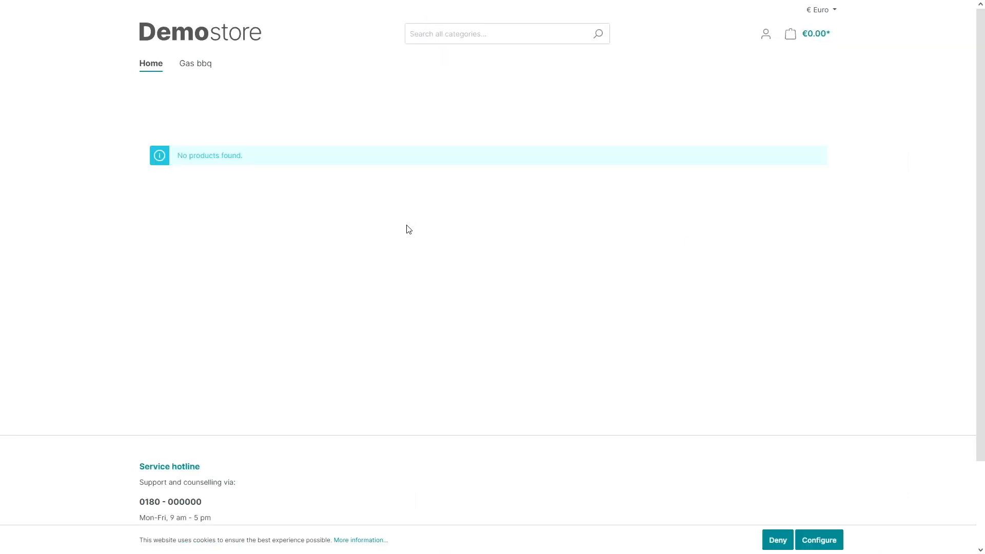
- Open the Gas bbq page in the storefront navigation, then return to the admin
{"action": "left_click", "coordinate": [197, 69]}
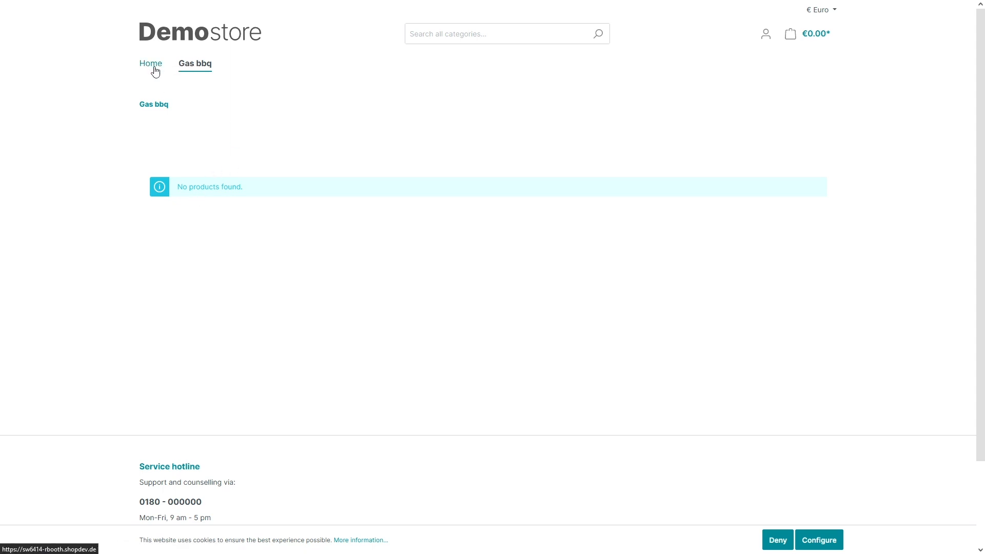
{"action": "key", "text": "ctrl+Tab"}
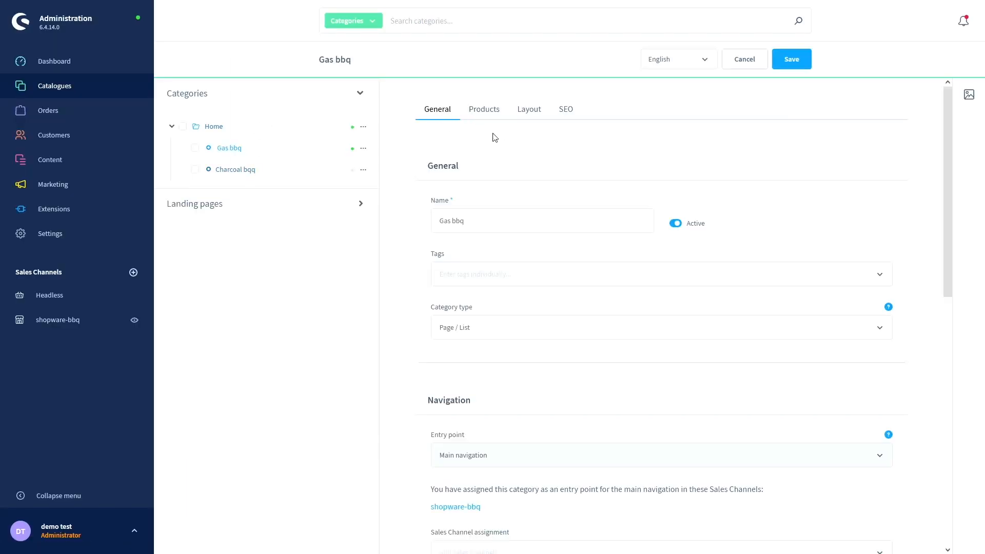
- Save Gas bbq with Manual selection and no assigned products, then view its Layout settings
{"action": "left_click", "coordinate": [492, 114]}
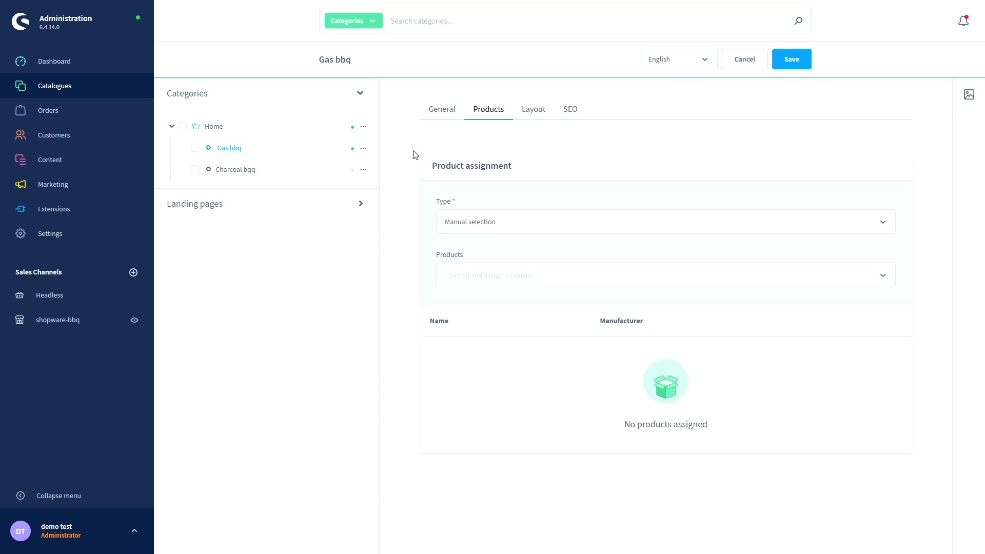
{"action": "left_click", "coordinate": [497, 226]}
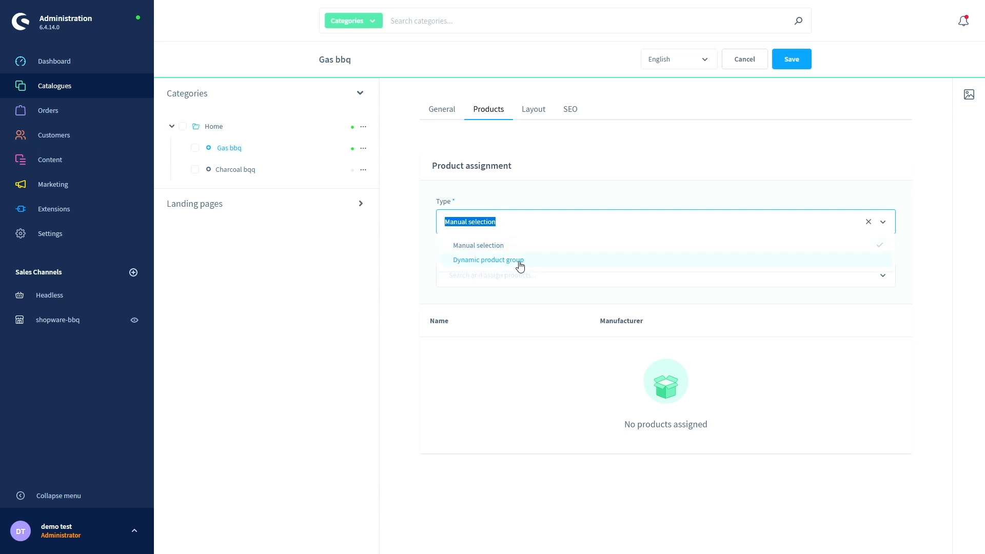
{"action": "left_click", "coordinate": [402, 249]}
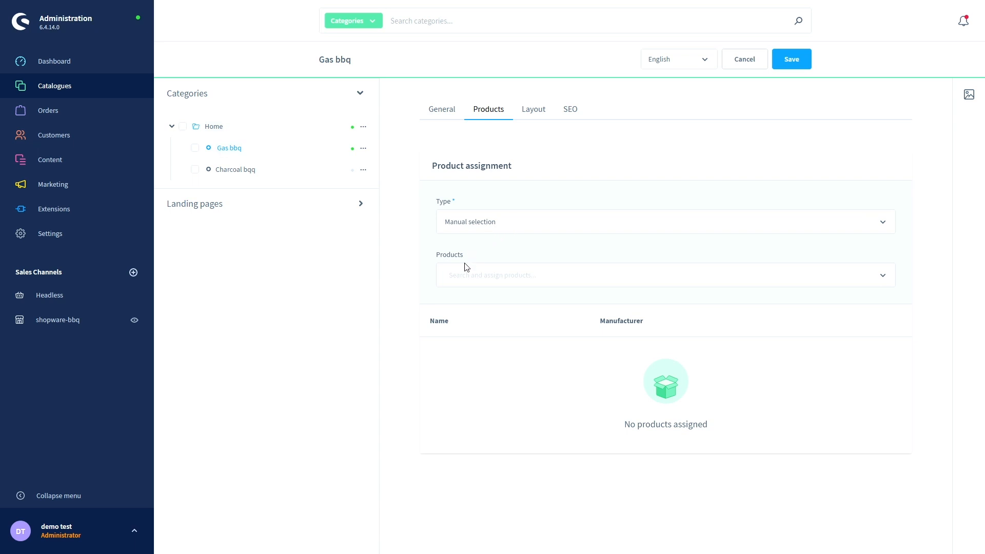
{"action": "left_click", "coordinate": [484, 277]}
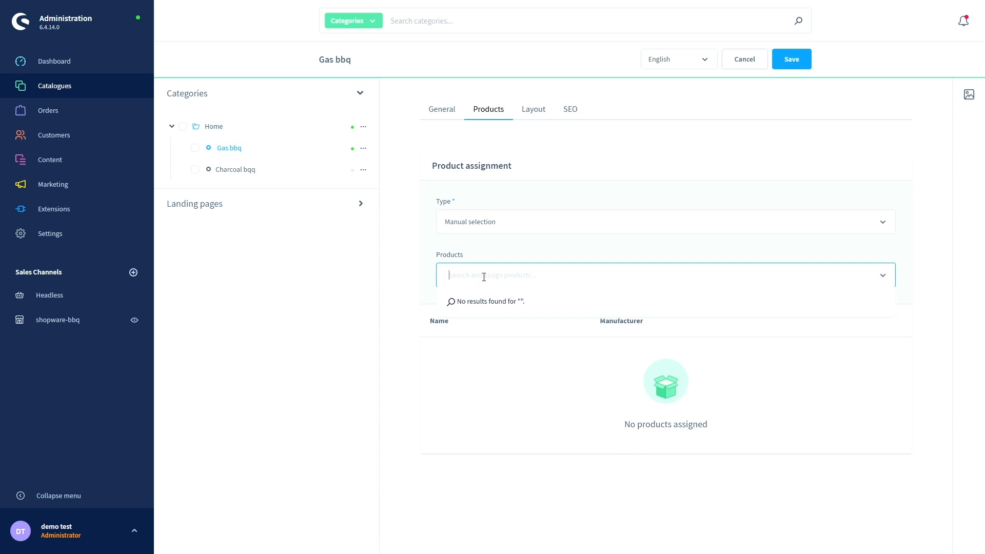
{"action": "left_click", "coordinate": [405, 276]}
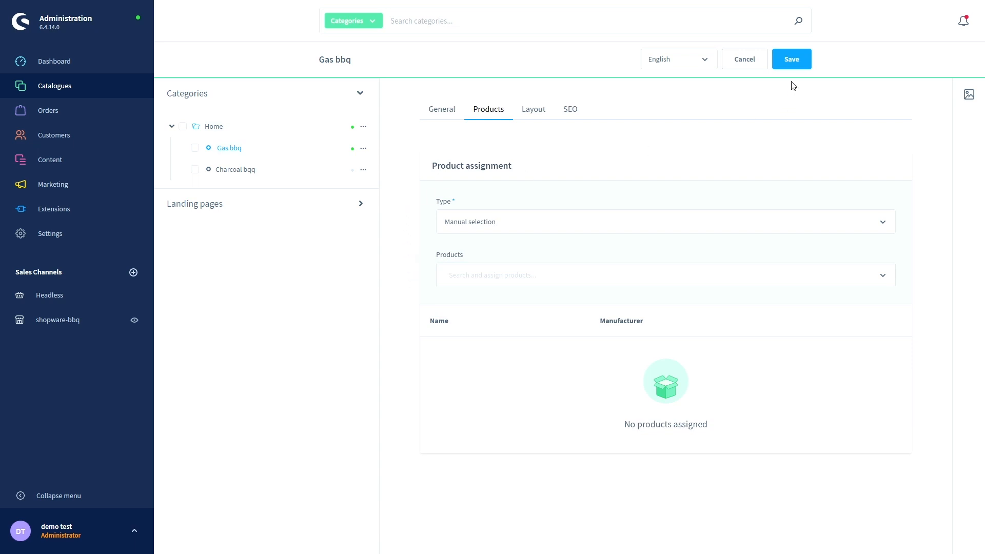
{"action": "left_click", "coordinate": [791, 64]}
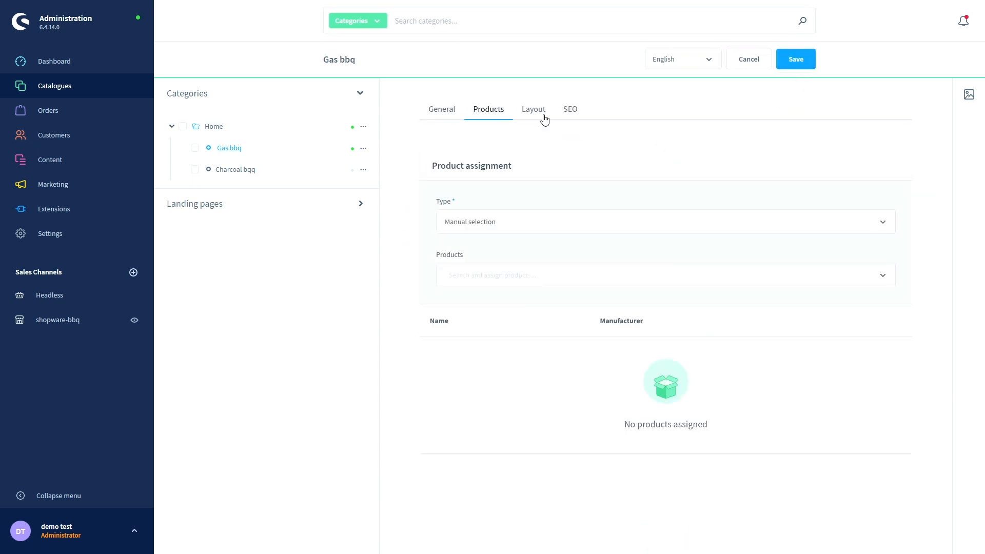
{"action": "left_click", "coordinate": [542, 116]}
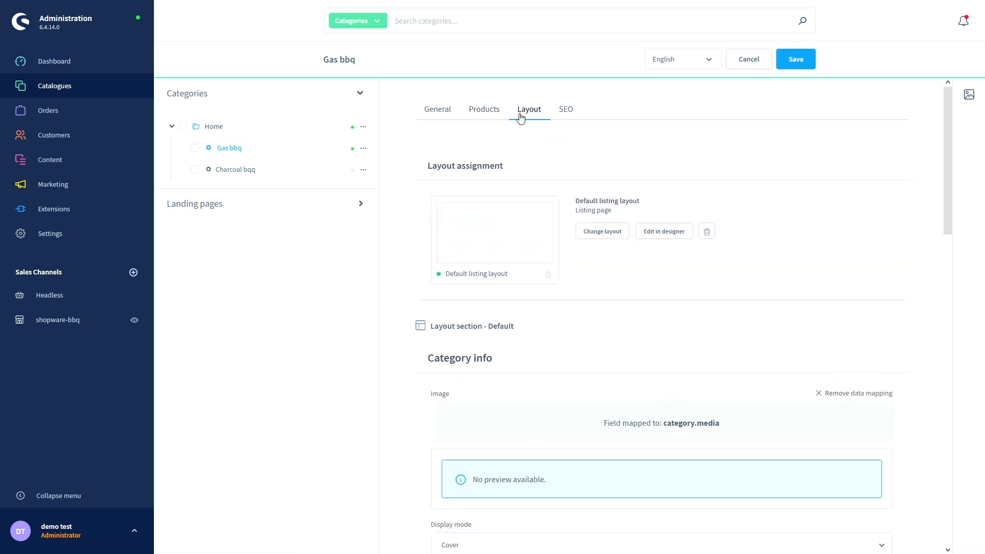
{"action": "scroll", "coordinate": [397, 170], "scroll_direction": "down", "scroll_amount": 1}
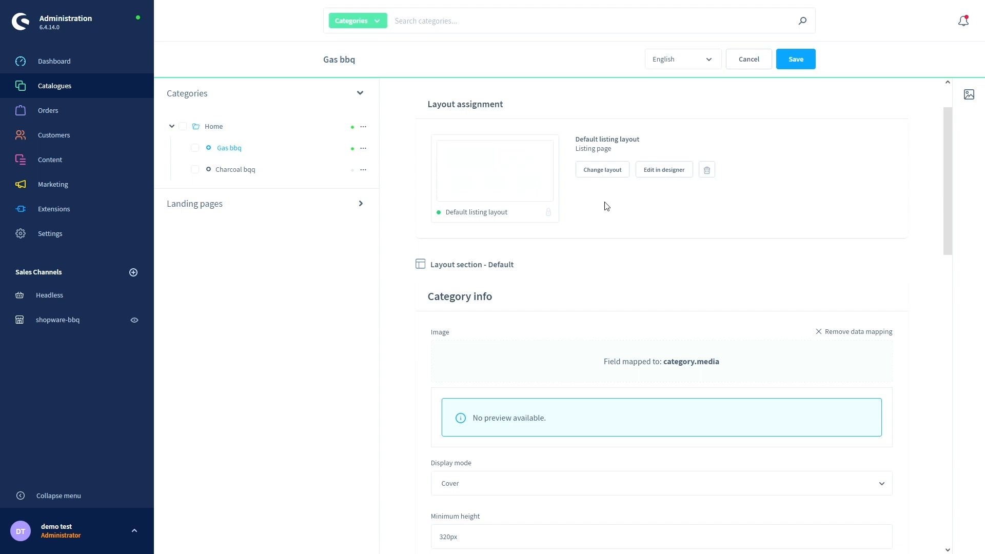
{"action": "scroll", "coordinate": [393, 201], "scroll_direction": "down", "scroll_amount": 3}
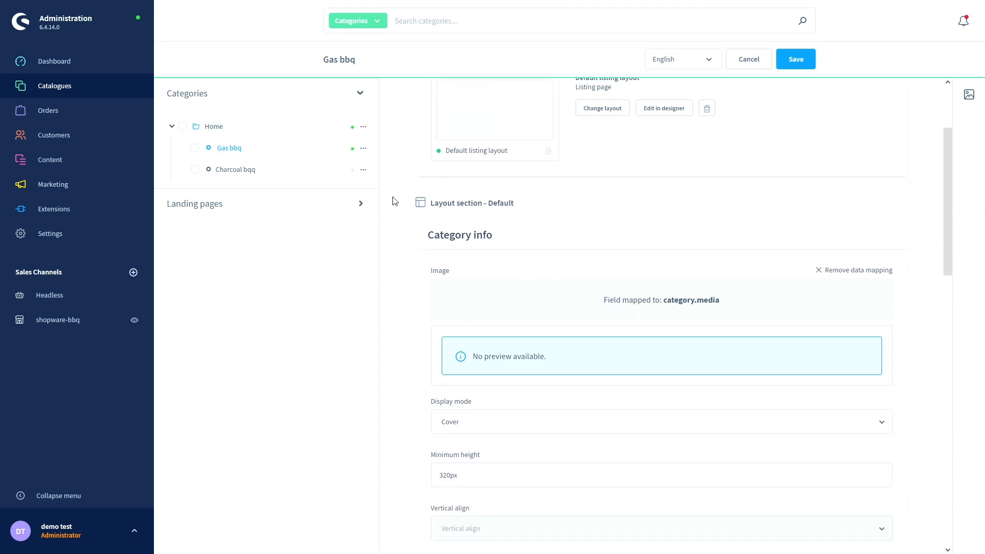
{"action": "scroll", "coordinate": [394, 201], "scroll_direction": "down", "scroll_amount": 1}
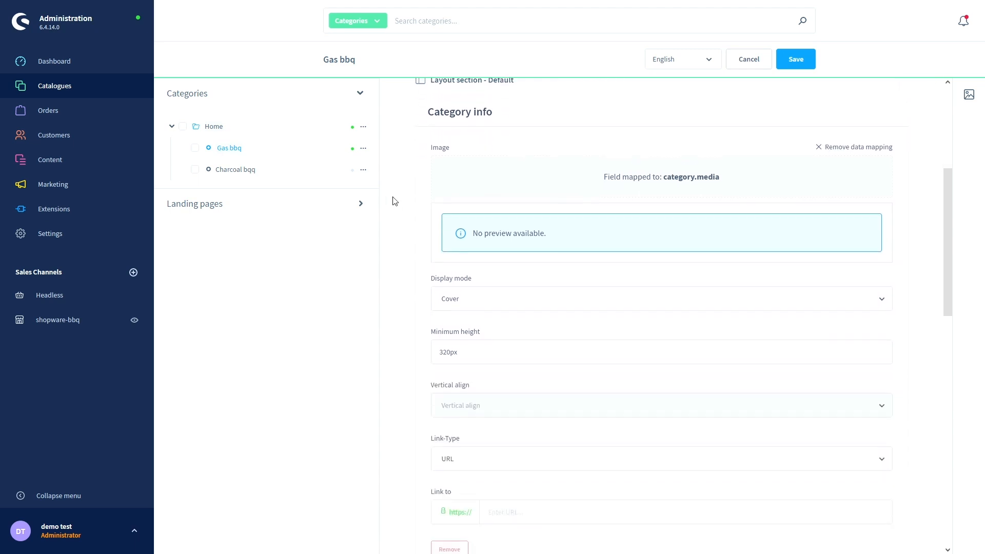
{"action": "scroll", "coordinate": [394, 200], "scroll_direction": "up", "scroll_amount": 1}
{"action": "scroll", "coordinate": [394, 201], "scroll_direction": "down", "scroll_amount": 1}
{"action": "scroll", "coordinate": [394, 201], "scroll_direction": "down", "scroll_amount": 1}
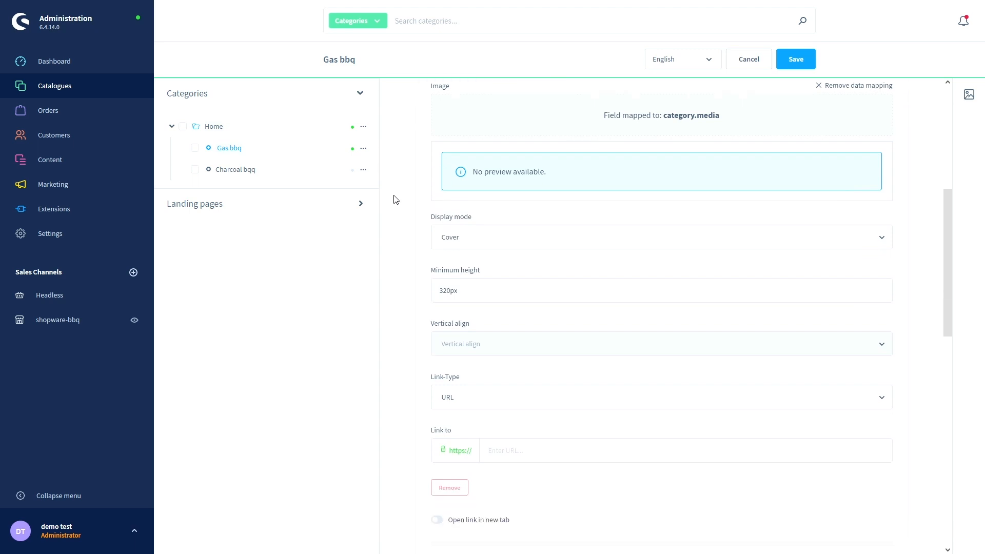
{"action": "scroll", "coordinate": [396, 200], "scroll_direction": "down", "scroll_amount": 1}
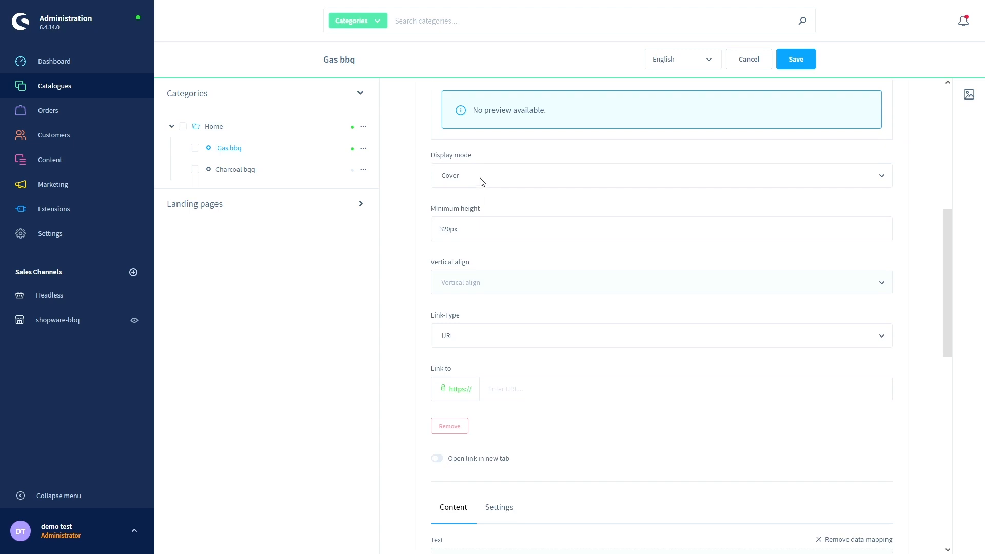
{"action": "scroll", "coordinate": [423, 208], "scroll_direction": "up", "scroll_amount": 3}
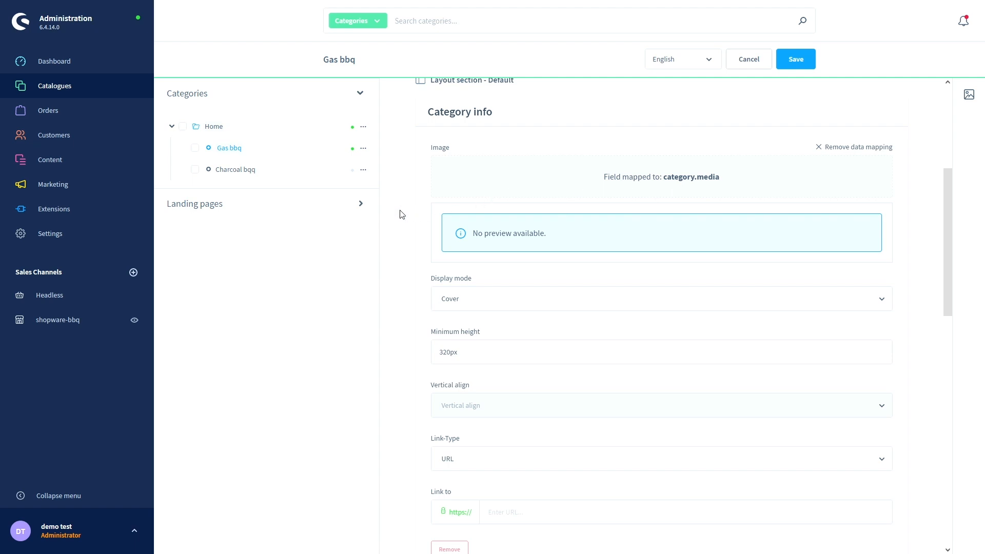
{"action": "scroll", "coordinate": [406, 218], "scroll_direction": "down", "scroll_amount": 1}
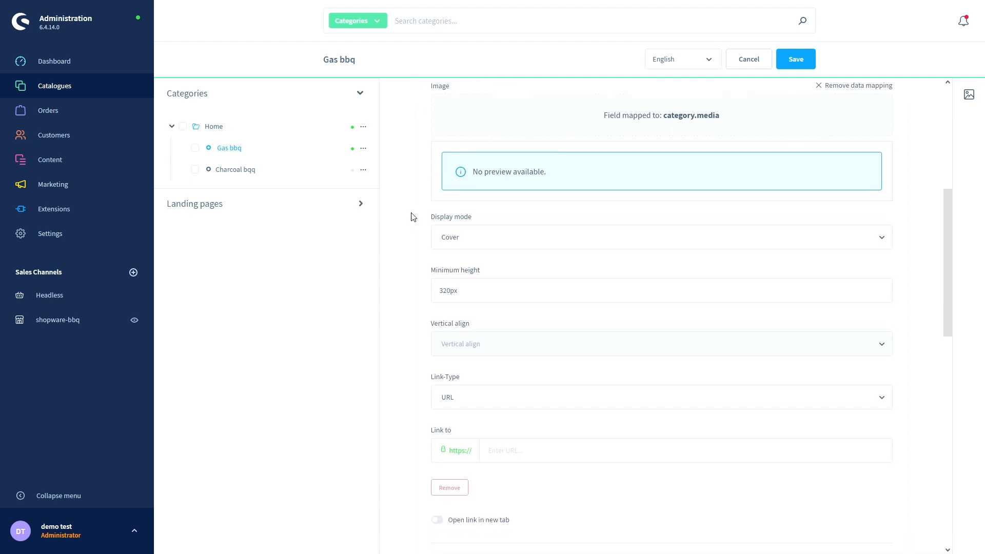
{"action": "left_click", "coordinate": [484, 243]}
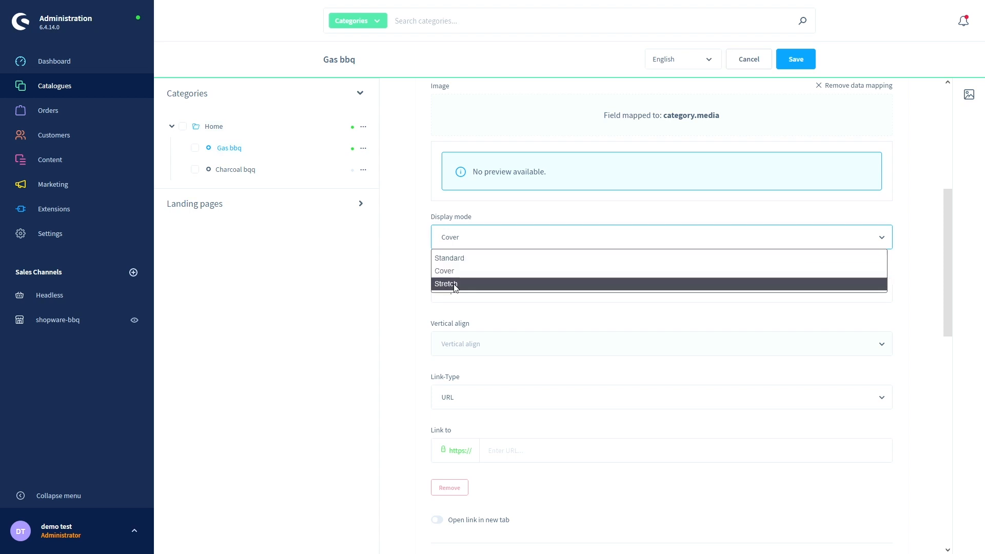
{"action": "left_click", "coordinate": [423, 243]}
{"action": "scroll", "coordinate": [424, 246], "scroll_direction": "down", "scroll_amount": 2}
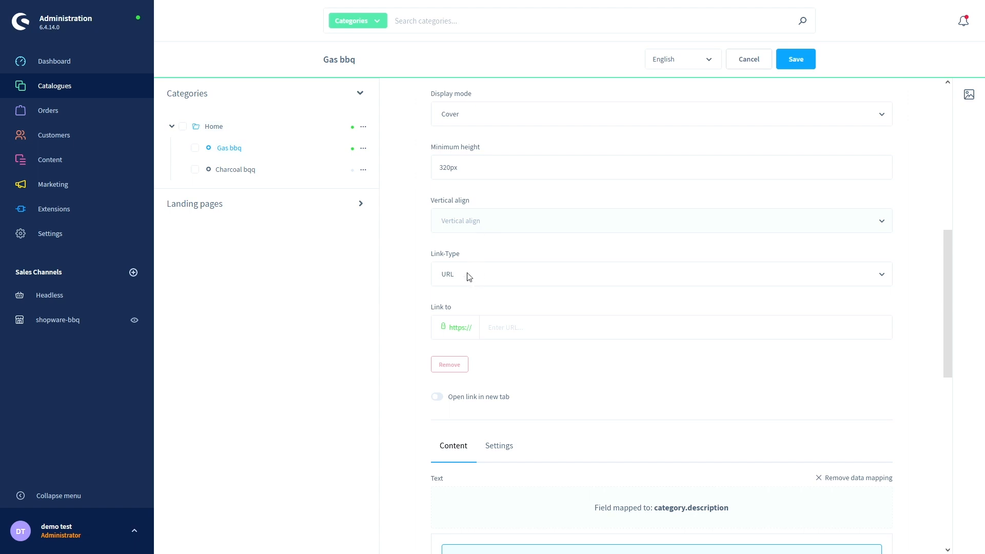
{"action": "scroll", "coordinate": [465, 266], "scroll_direction": "down", "scroll_amount": 1}
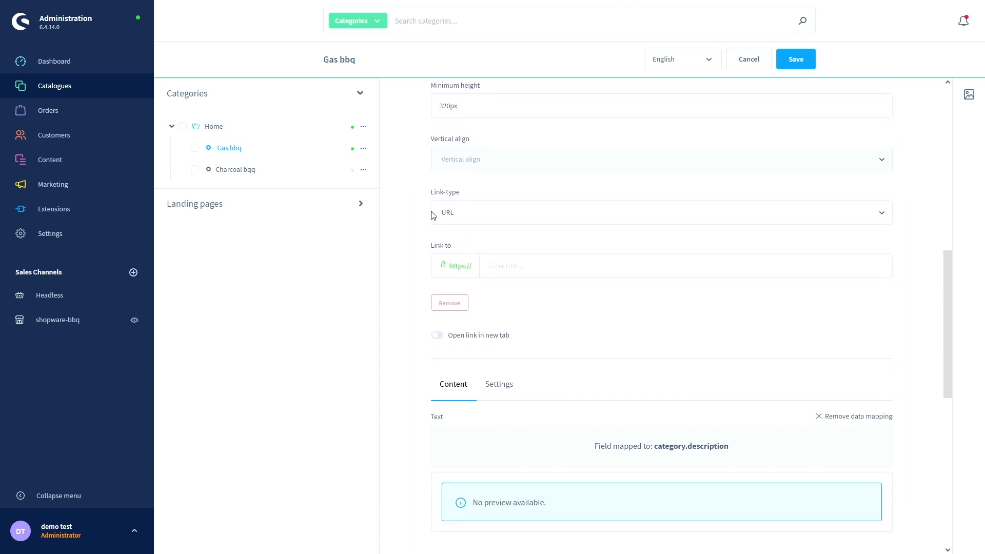
{"action": "left_click", "coordinate": [463, 216]}
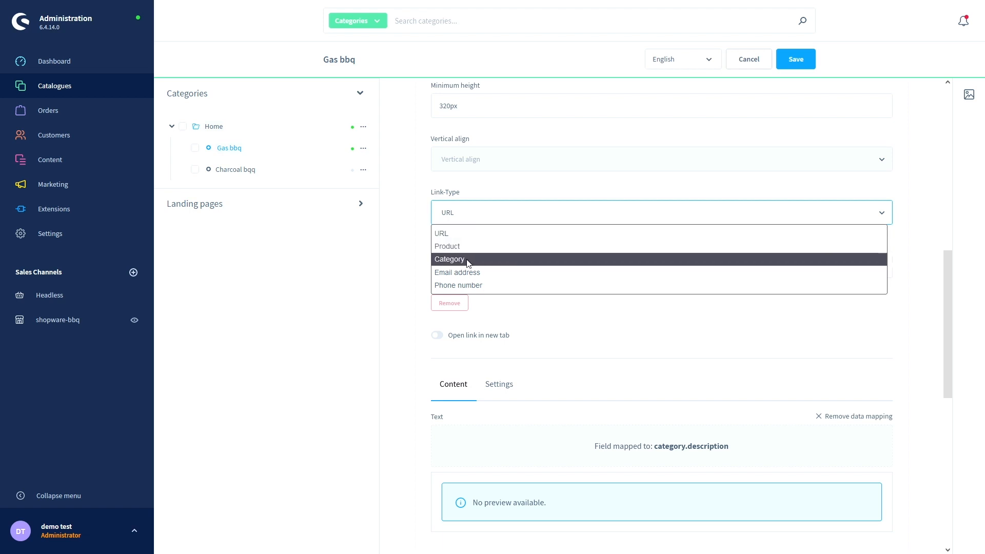
{"action": "left_click", "coordinate": [420, 263]}
{"action": "left_click", "coordinate": [452, 218]}
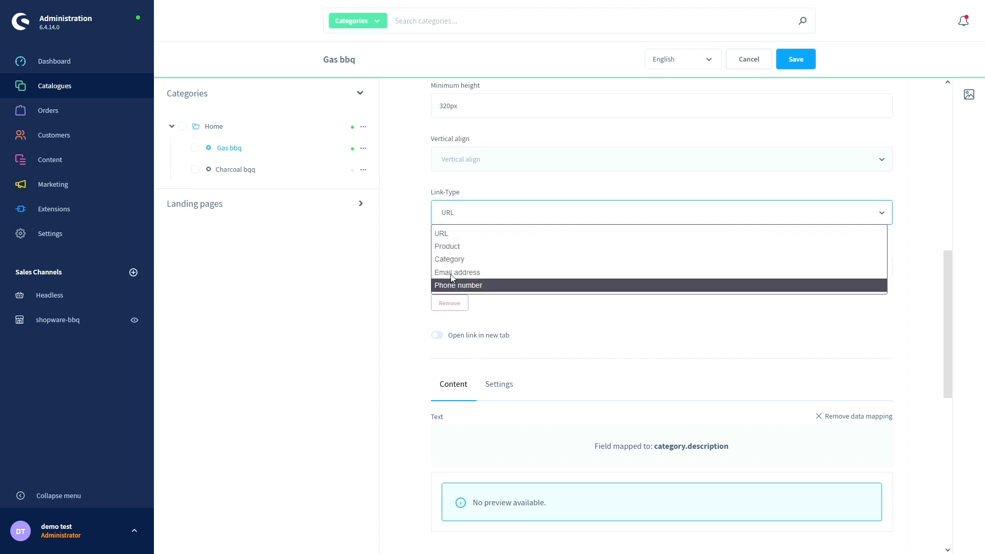
{"action": "left_click", "coordinate": [420, 252]}
{"action": "scroll", "coordinate": [420, 251], "scroll_direction": "down", "scroll_amount": 1}
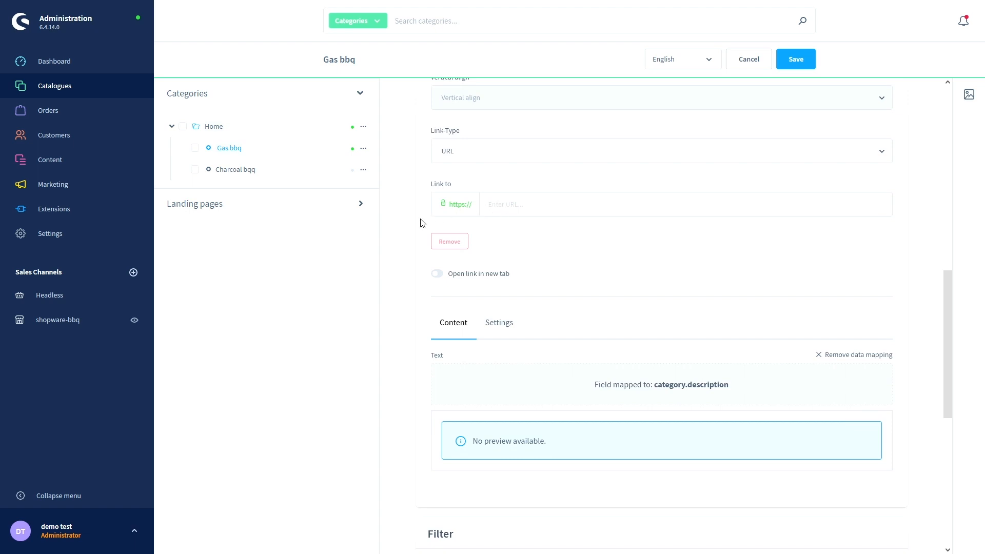
{"action": "scroll", "coordinate": [422, 223], "scroll_direction": "down", "scroll_amount": 2}
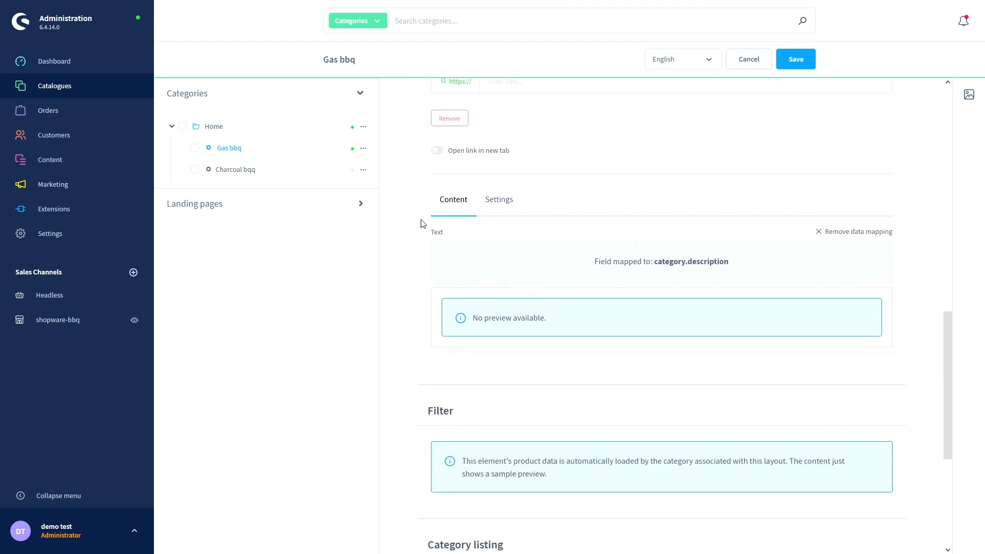
{"action": "left_click", "coordinate": [492, 202]}
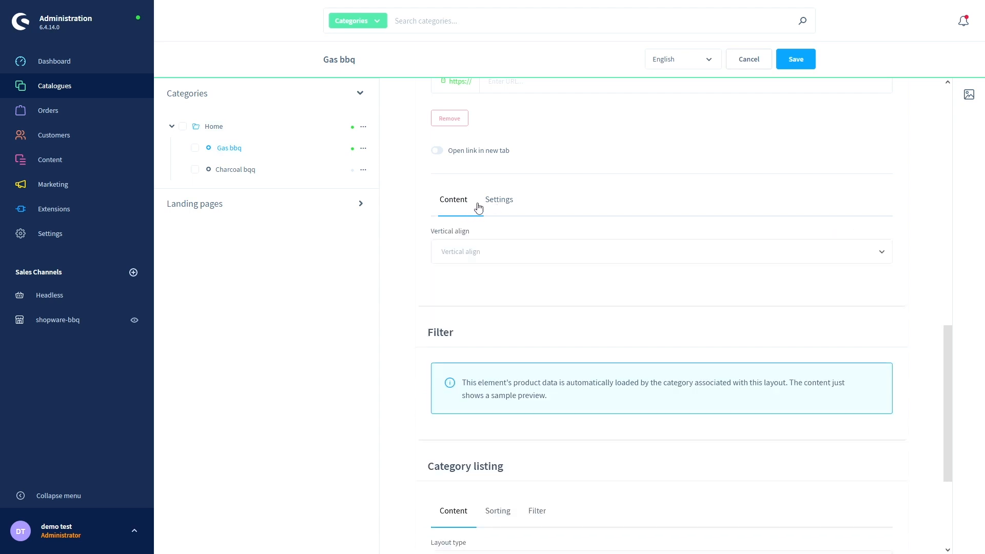
{"action": "left_click", "coordinate": [459, 207]}
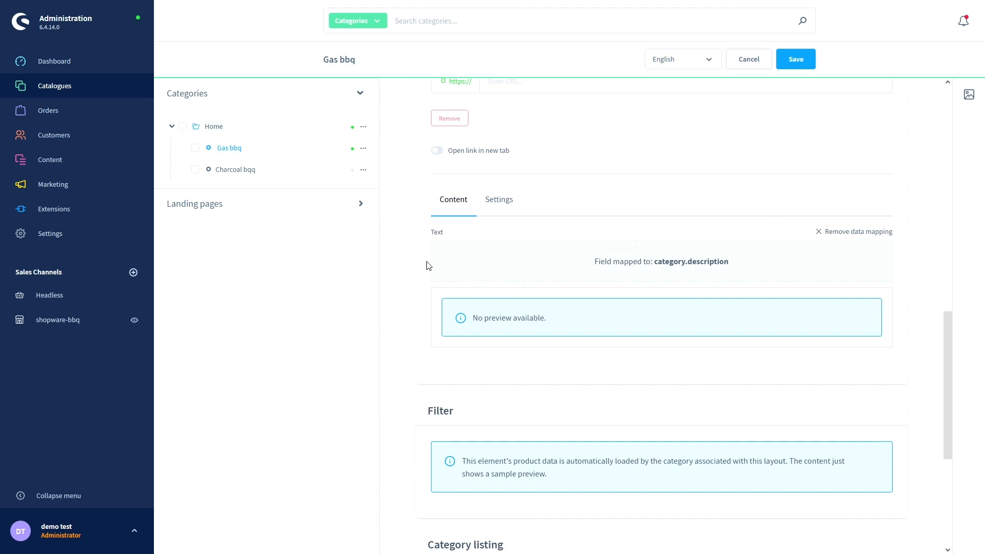
{"action": "scroll", "coordinate": [427, 266], "scroll_direction": "down", "scroll_amount": 4}
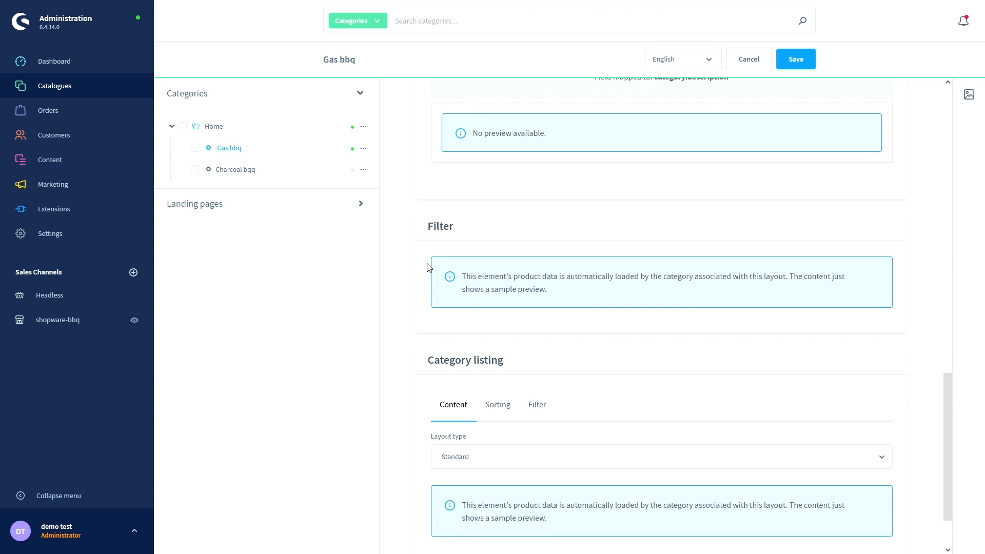
{"action": "scroll", "coordinate": [429, 267], "scroll_direction": "down", "scroll_amount": 1}
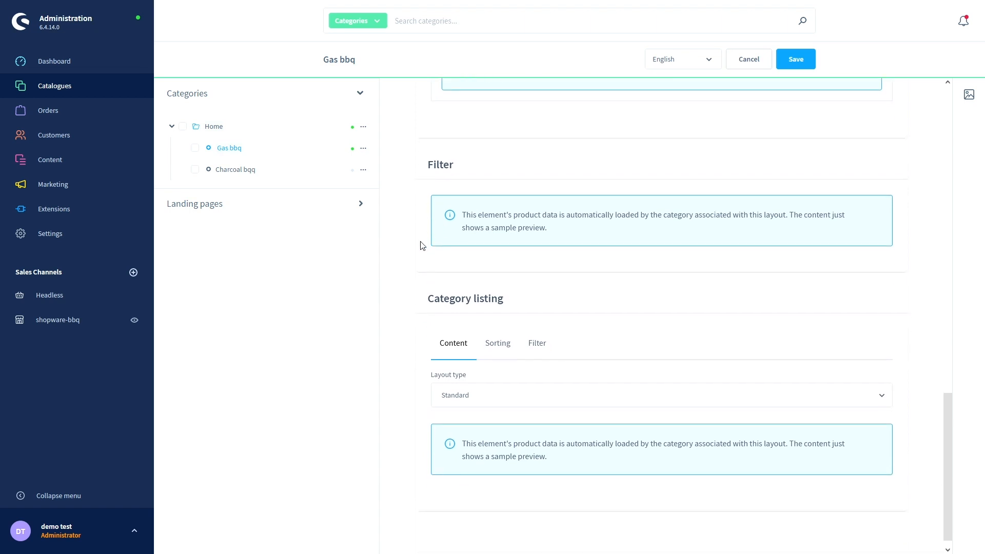
{"action": "scroll", "coordinate": [422, 245], "scroll_direction": "down", "scroll_amount": 1}
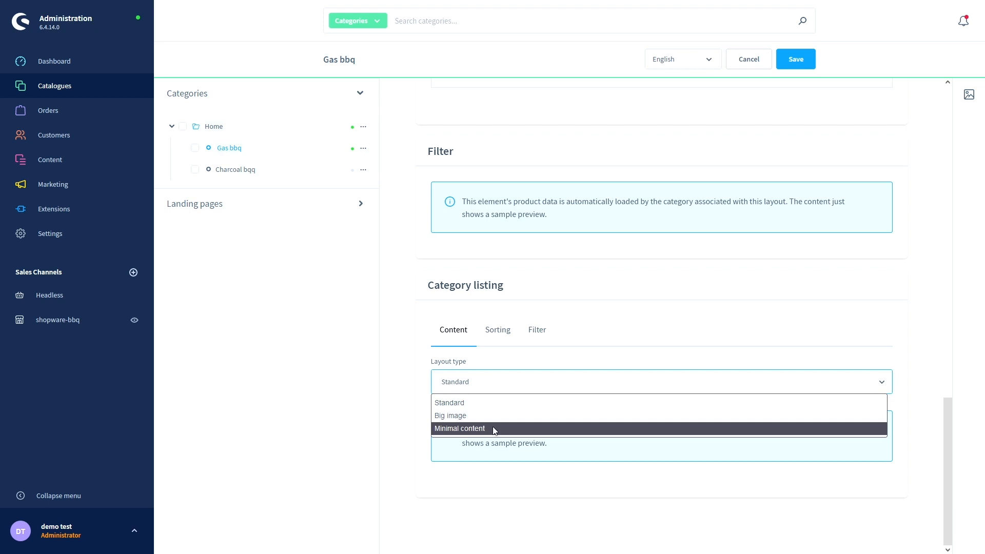
{"action": "left_click", "coordinate": [422, 310]}
{"action": "scroll", "coordinate": [421, 309], "scroll_direction": "up", "scroll_amount": 10}
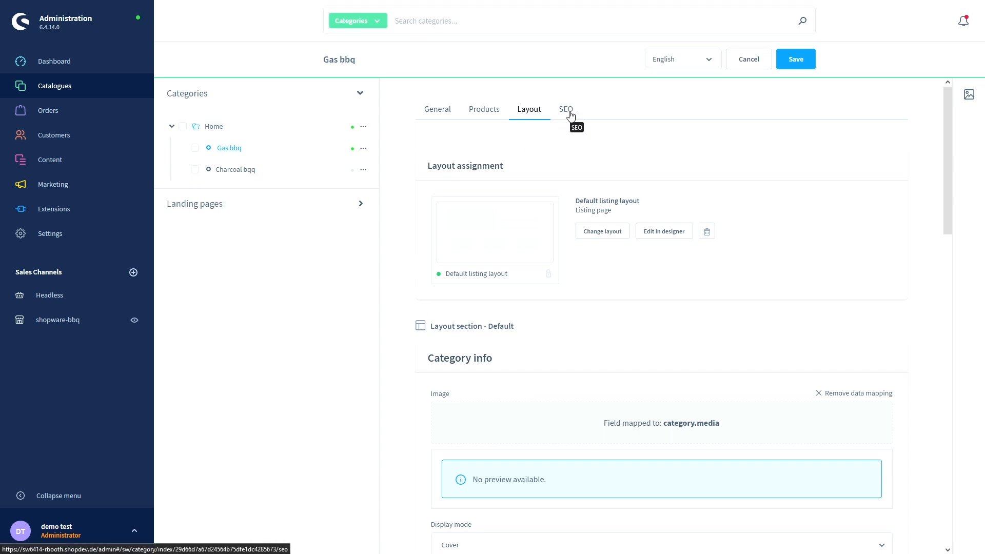
- Check Gas bbq's SEO settings, return to General, and save the category
{"action": "left_click", "coordinate": [569, 113]}
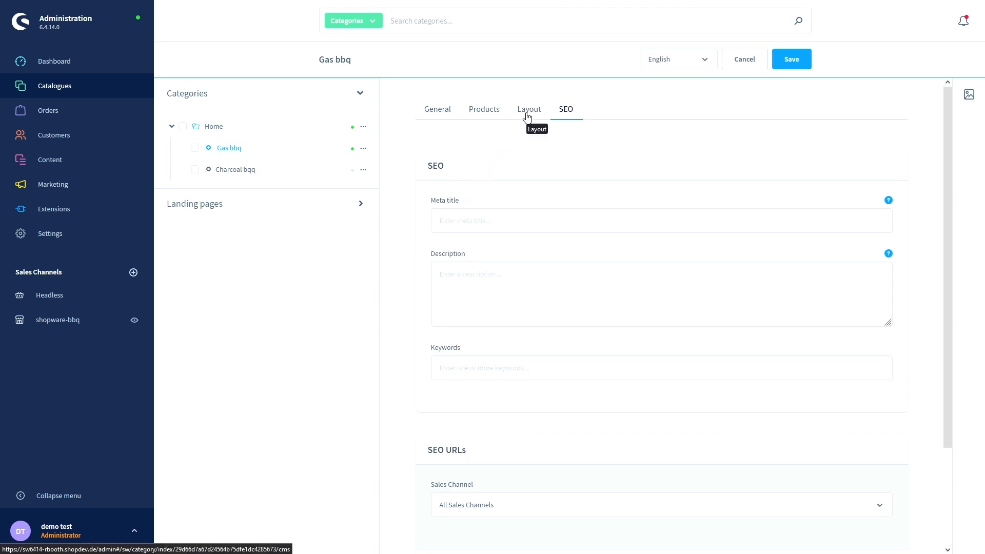
{"action": "left_click", "coordinate": [445, 112]}
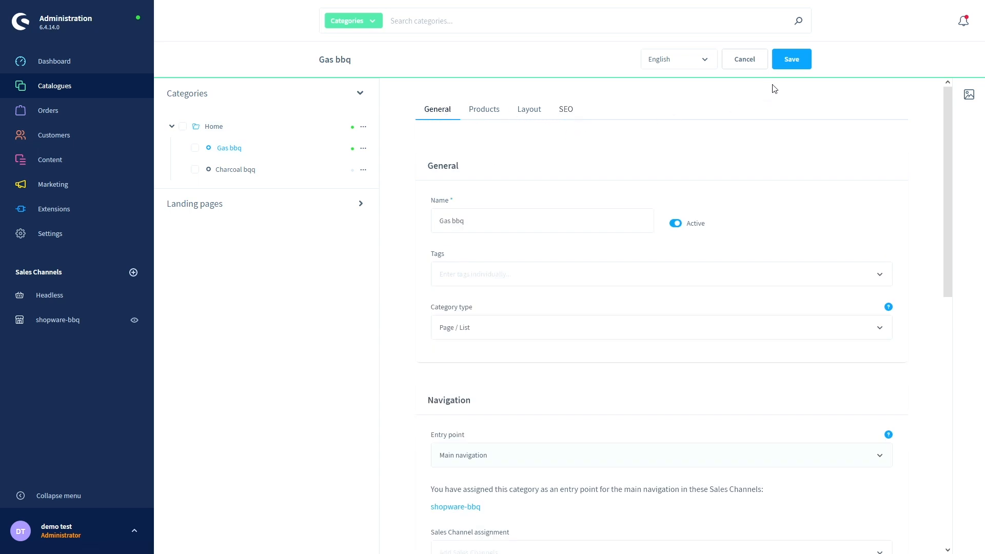
{"action": "left_click", "coordinate": [793, 59]}
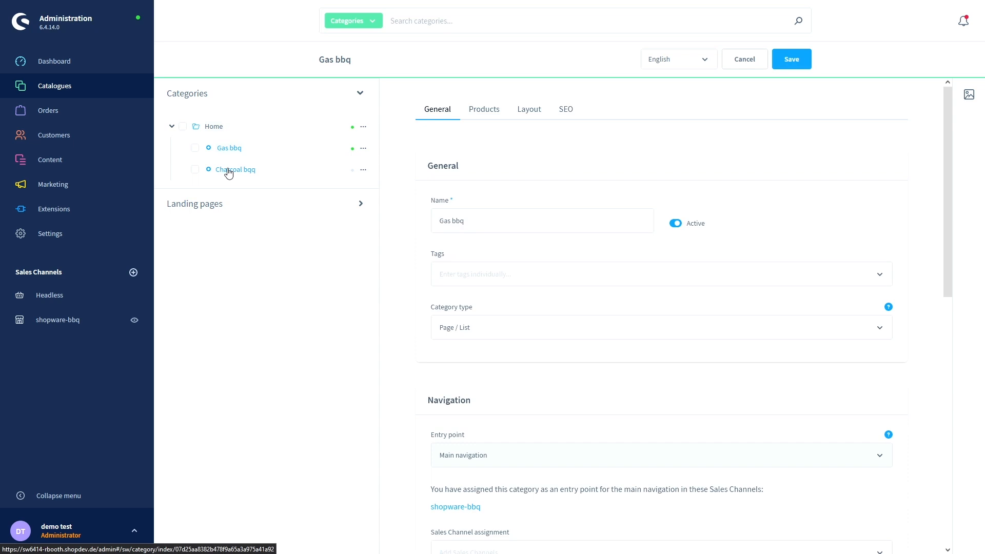
- Activate Charcoal bqq and make it a Main navigation entry point for shopware-bbq
{"action": "left_click", "coordinate": [229, 172]}
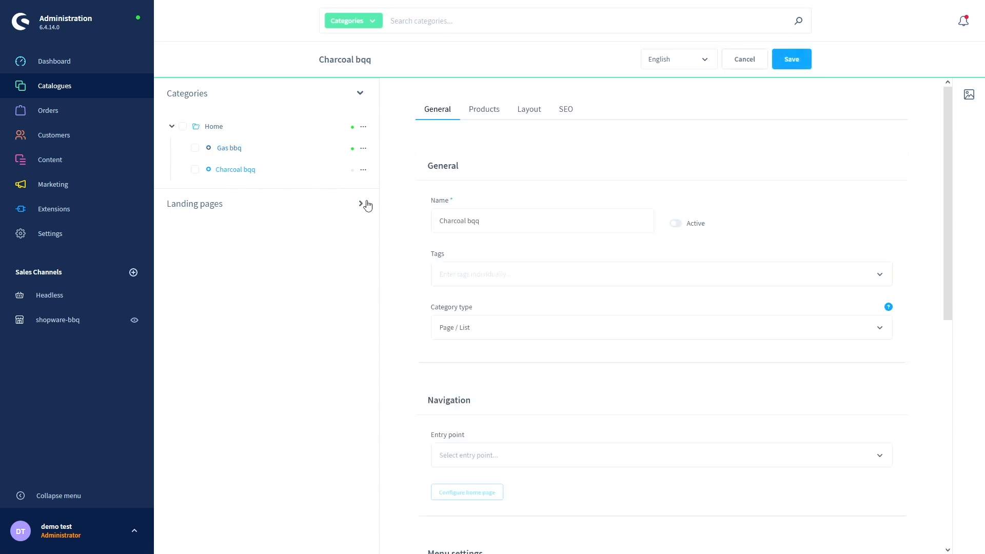
{"action": "left_click", "coordinate": [676, 225]}
{"action": "scroll", "coordinate": [421, 313], "scroll_direction": "down", "scroll_amount": 3}
{"action": "left_click", "coordinate": [448, 274]}
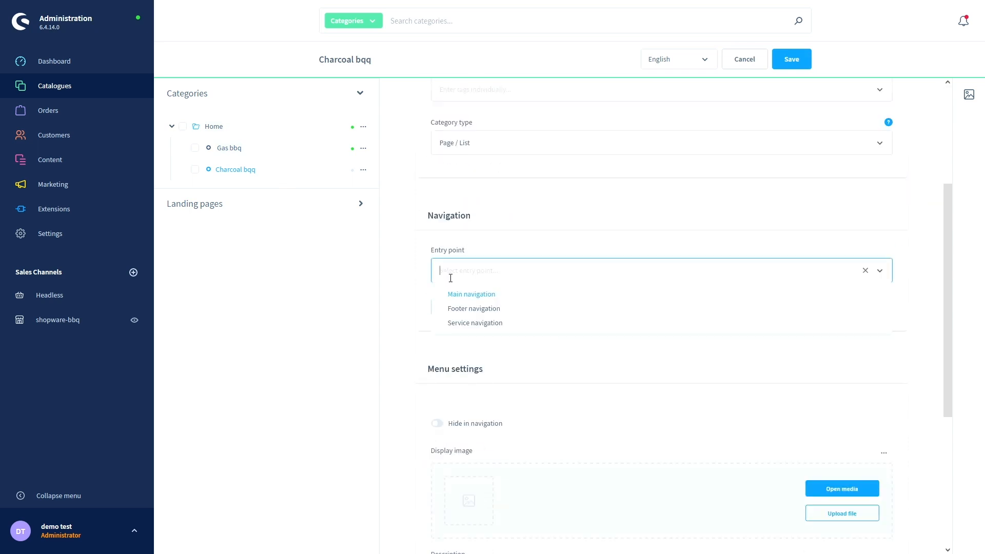
{"action": "left_click", "coordinate": [474, 294]}
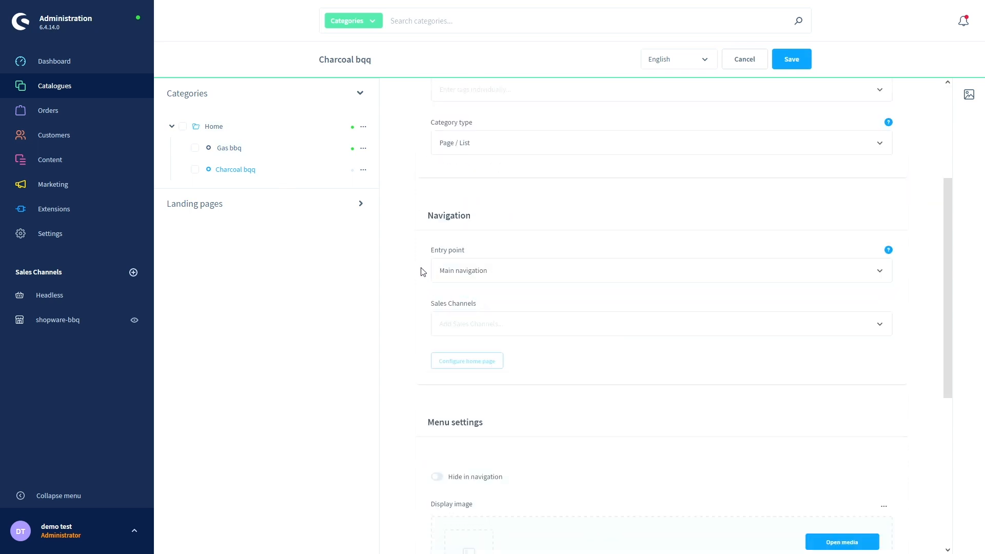
{"action": "scroll", "coordinate": [421, 272], "scroll_direction": "down", "scroll_amount": 3}
{"action": "left_click", "coordinate": [450, 138]}
{"action": "left_click", "coordinate": [465, 183]}
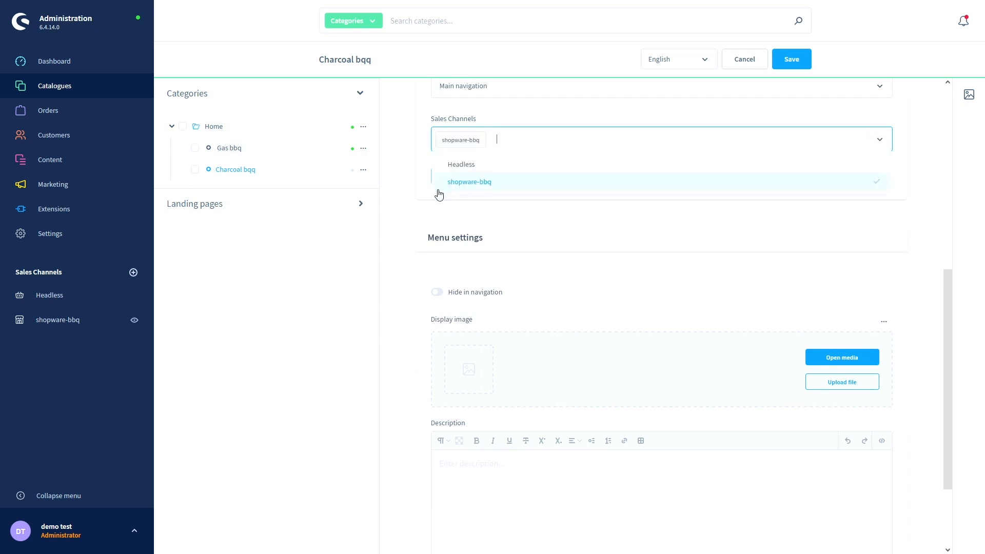
{"action": "left_click", "coordinate": [415, 227]}
- Save Charcoal bqq, confirm the entry point overwrite, and switch to the storefront
{"action": "scroll", "coordinate": [417, 227], "scroll_direction": "down", "scroll_amount": 2}
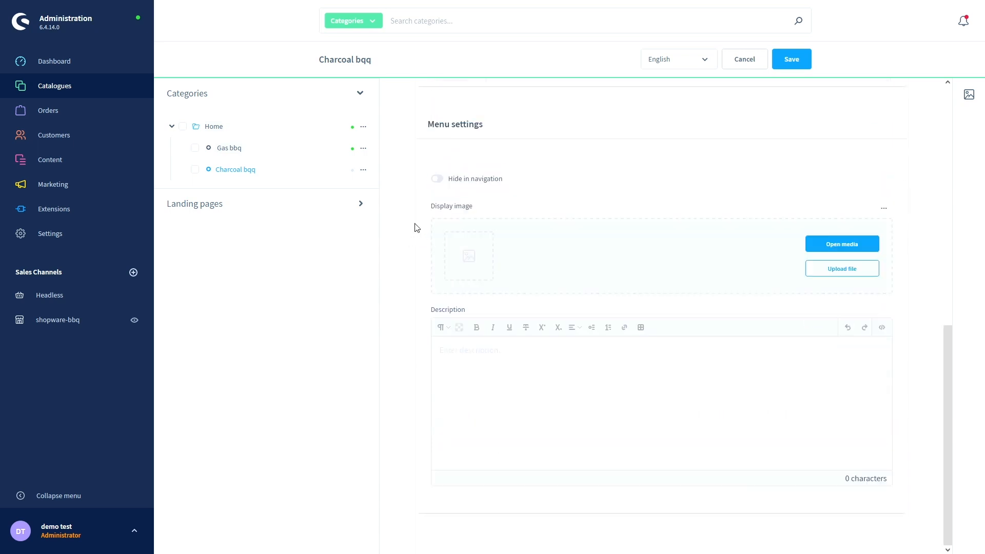
{"action": "scroll", "coordinate": [416, 227], "scroll_direction": "up", "scroll_amount": 8}
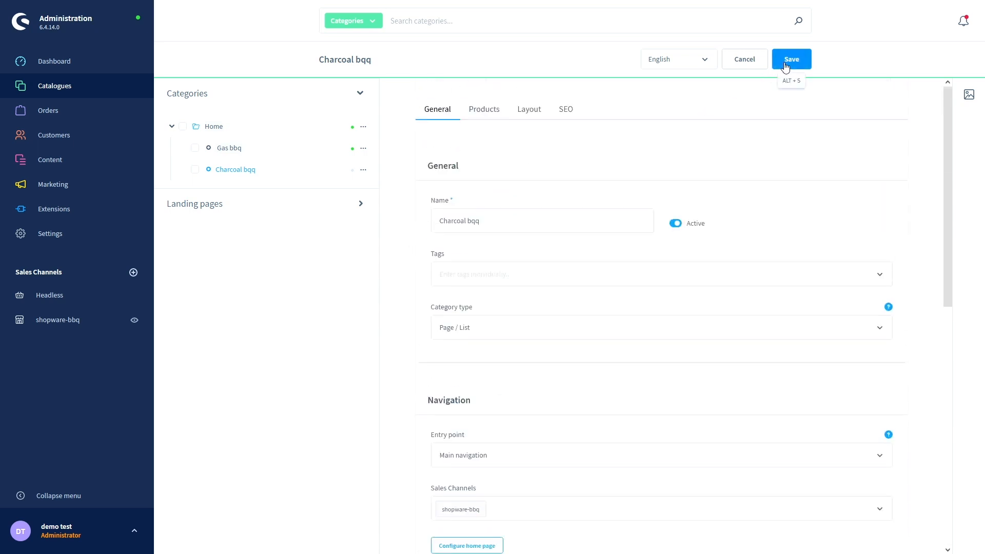
{"action": "left_click", "coordinate": [785, 67]}
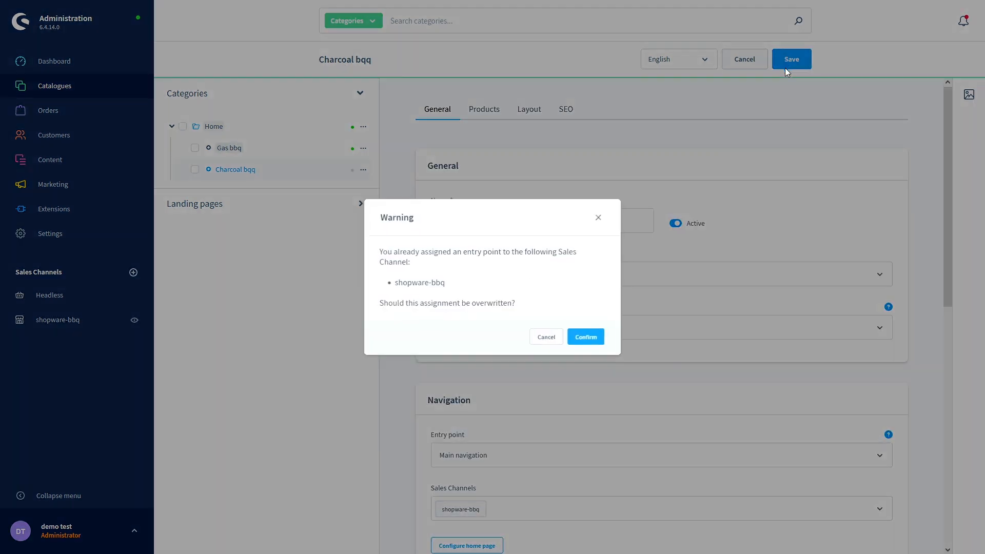
{"action": "left_click", "coordinate": [599, 338]}
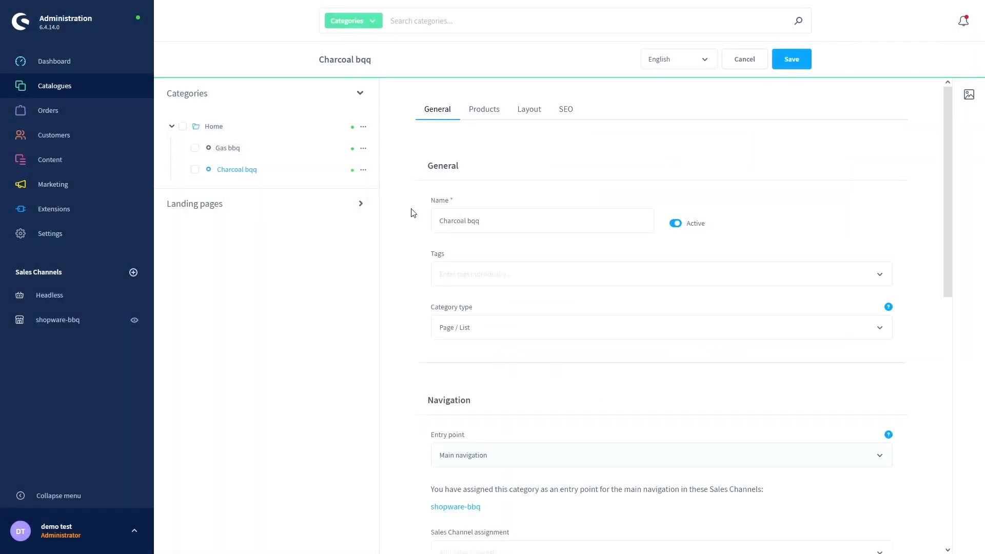
{"action": "key", "text": "ctrl+Tab"}
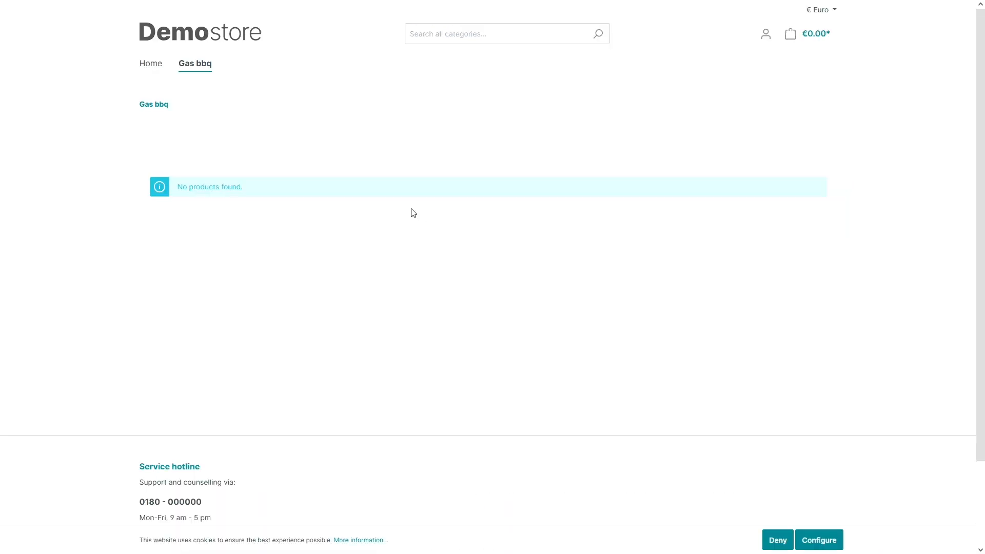
- Reload the storefront and visit the Charcoal bqq, Gas bbq and Home pages before returning to the admin
{"action": "key", "text": "F5"}
{"action": "left_click", "coordinate": [256, 64]}
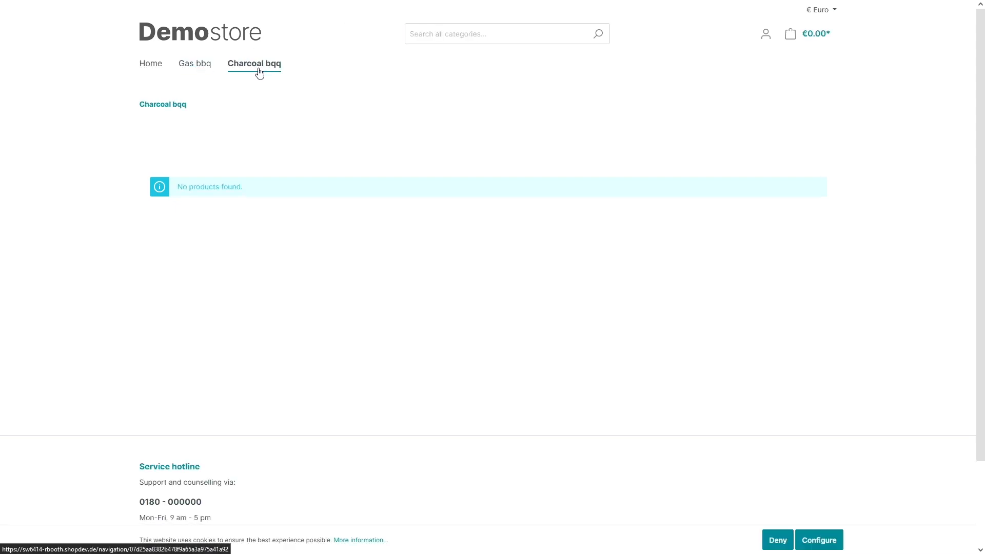
{"action": "left_click", "coordinate": [201, 67]}
{"action": "left_click", "coordinate": [149, 64]}
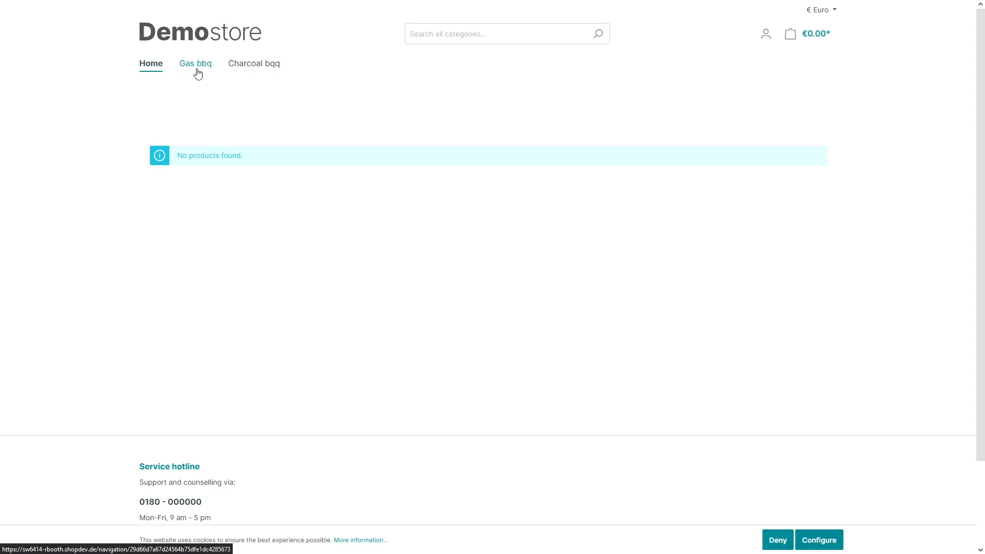
{"action": "key", "text": "ctrl+Tab"}
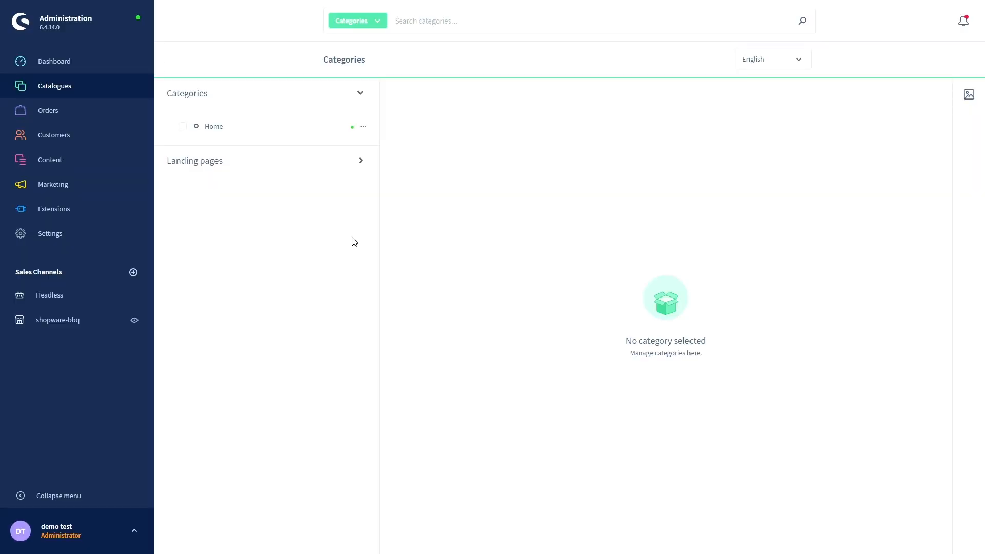
{"action": "left_click", "coordinate": [363, 129]}
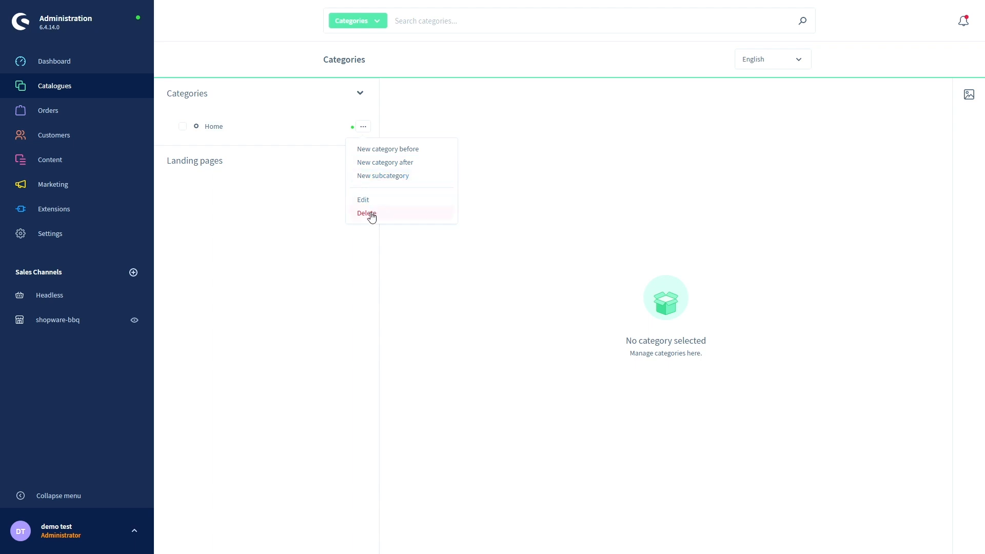
{"action": "left_click", "coordinate": [314, 222]}
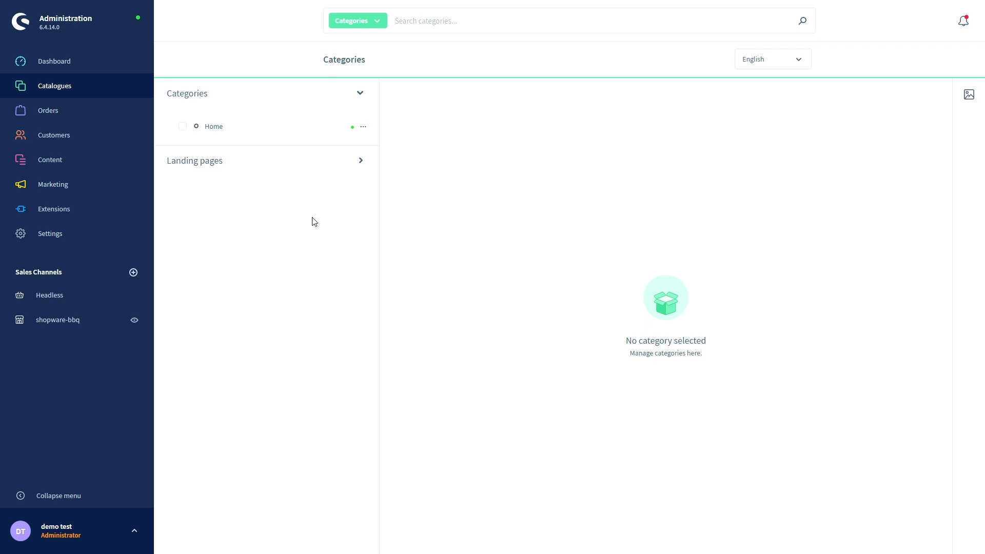
- Reload the Demostore, save the cookie preferences, and look over the Home page showing 'No products found.'
{"action": "key", "text": "ctrl+Tab"}
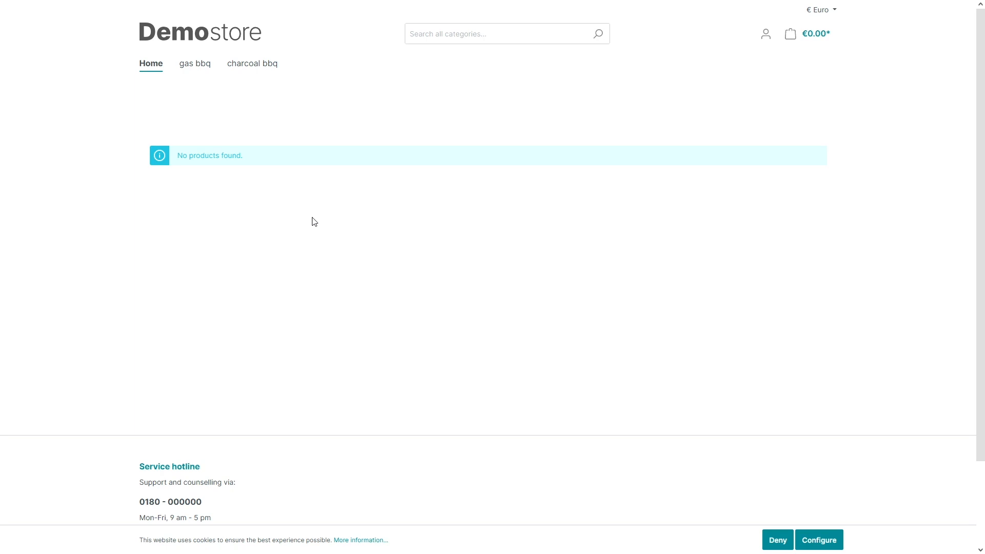
{"action": "key", "text": "F5"}
{"action": "left_click", "coordinate": [815, 540]}
{"action": "left_click", "coordinate": [169, 160]}
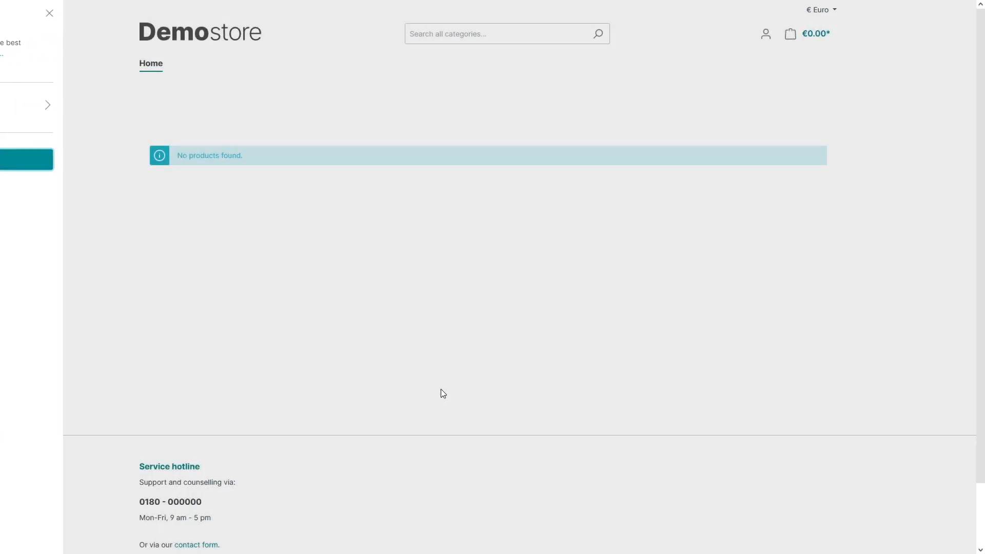
{"action": "scroll", "coordinate": [402, 367], "scroll_direction": "down", "scroll_amount": 2}
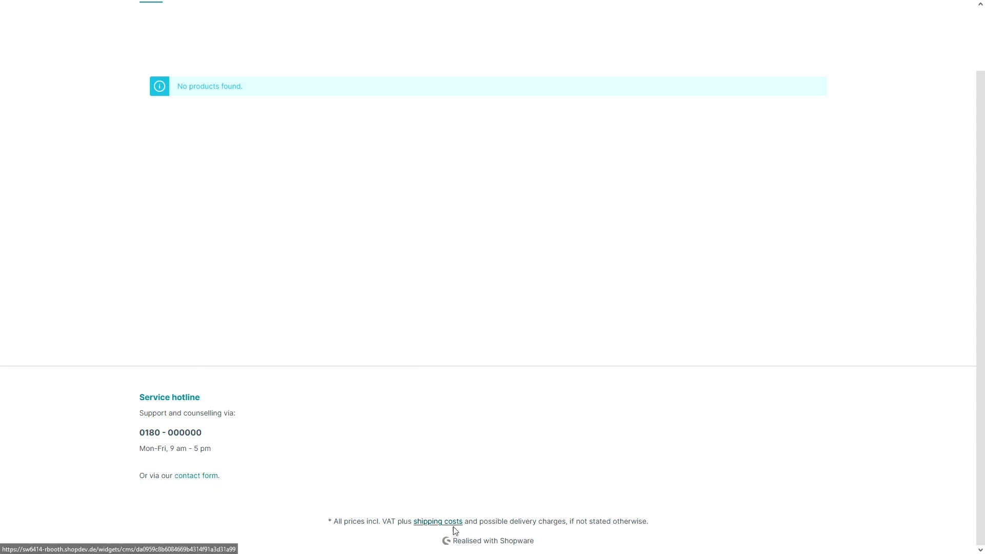
{"action": "scroll", "coordinate": [641, 312], "scroll_direction": "up", "scroll_amount": 2}
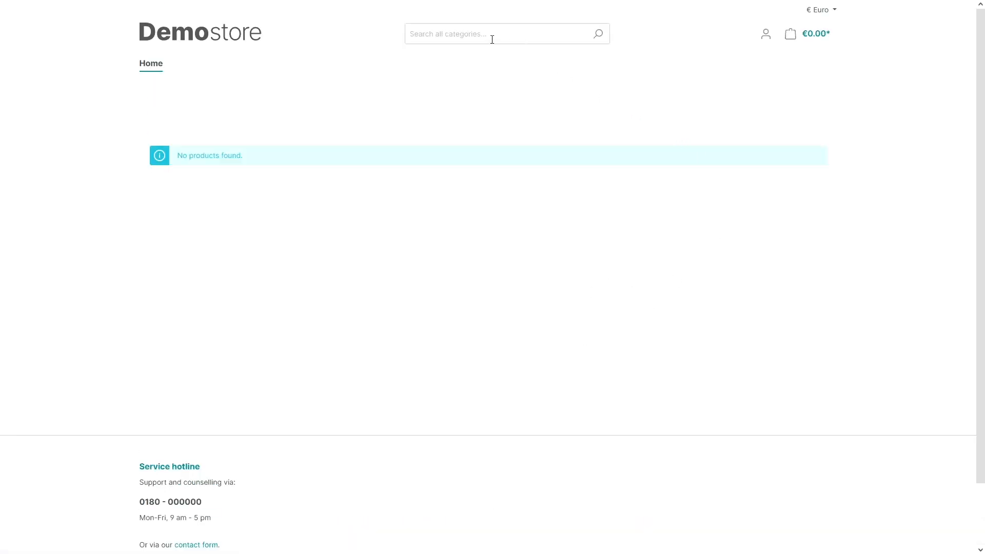
- Inspect the storefront's account menu and currency dropdown without changing anything
{"action": "left_click", "coordinate": [766, 39]}
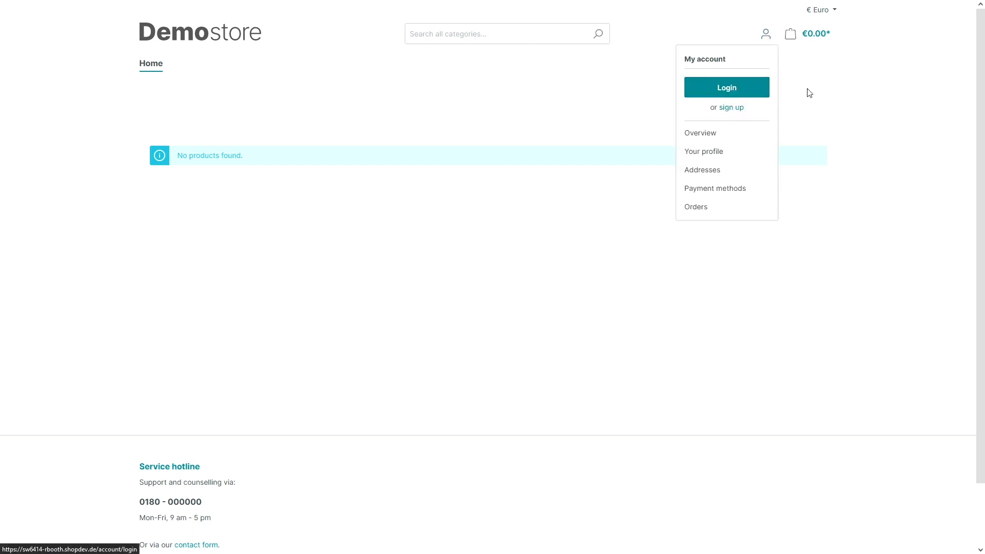
{"action": "left_click", "coordinate": [808, 65]}
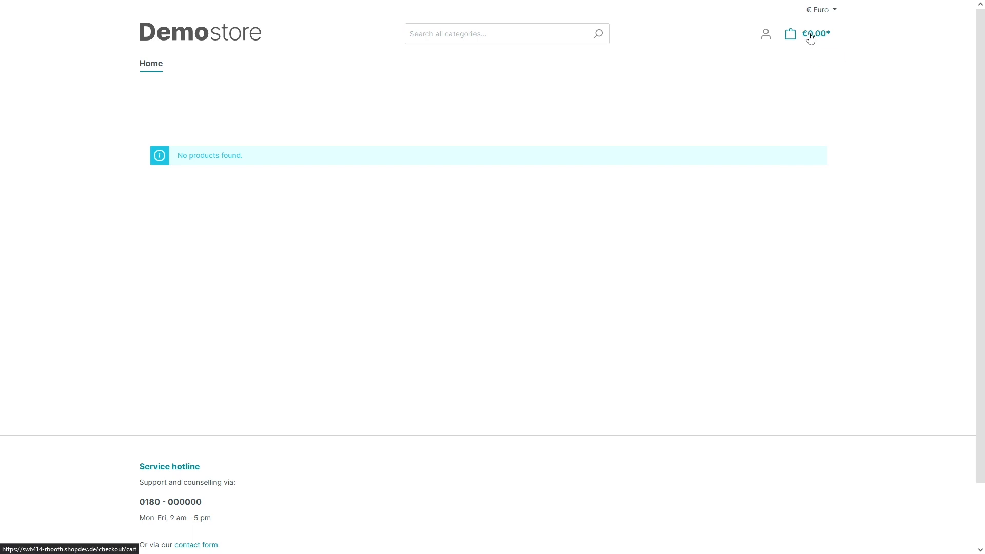
{"action": "left_click", "coordinate": [834, 12]}
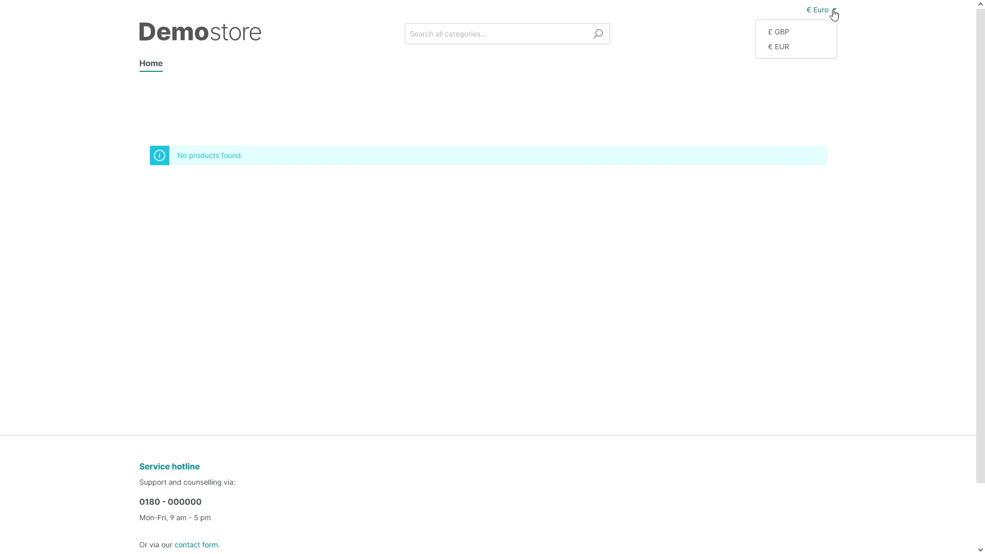
{"action": "left_click", "coordinate": [792, 100]}
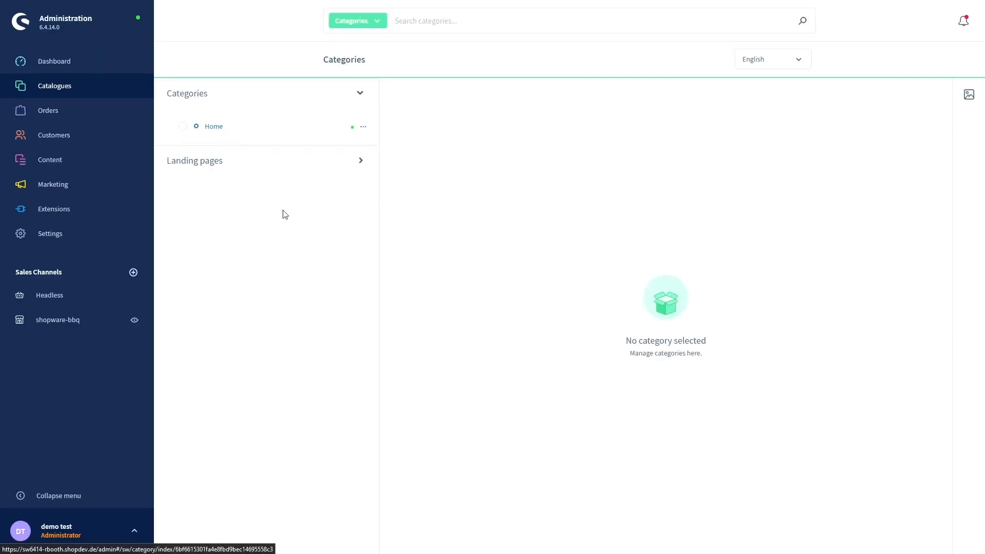
- Create subcategories 'gas bbq' and 'charcoal bbq' under Home, discarding the extra empty entry
{"action": "left_click", "coordinate": [363, 127]}
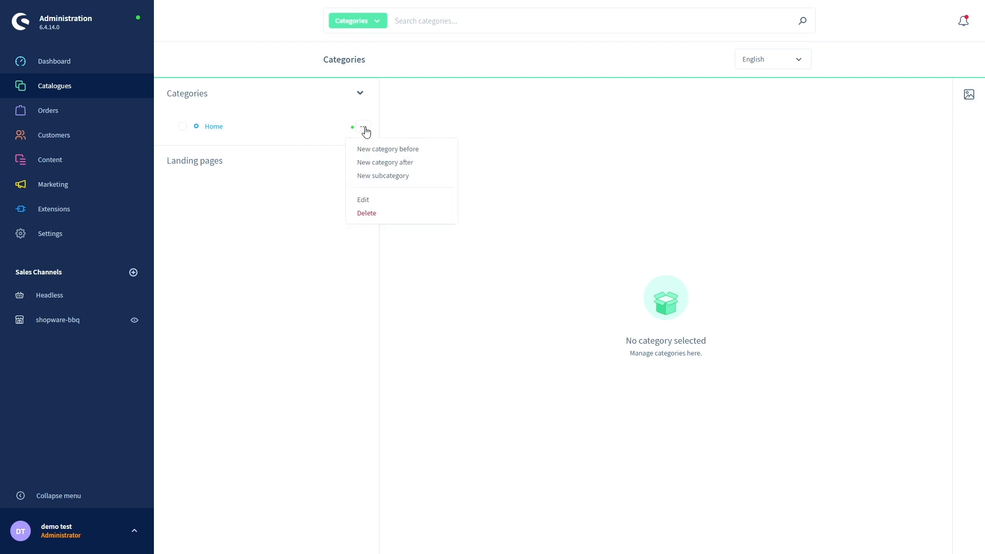
{"action": "left_click", "coordinate": [377, 177]}
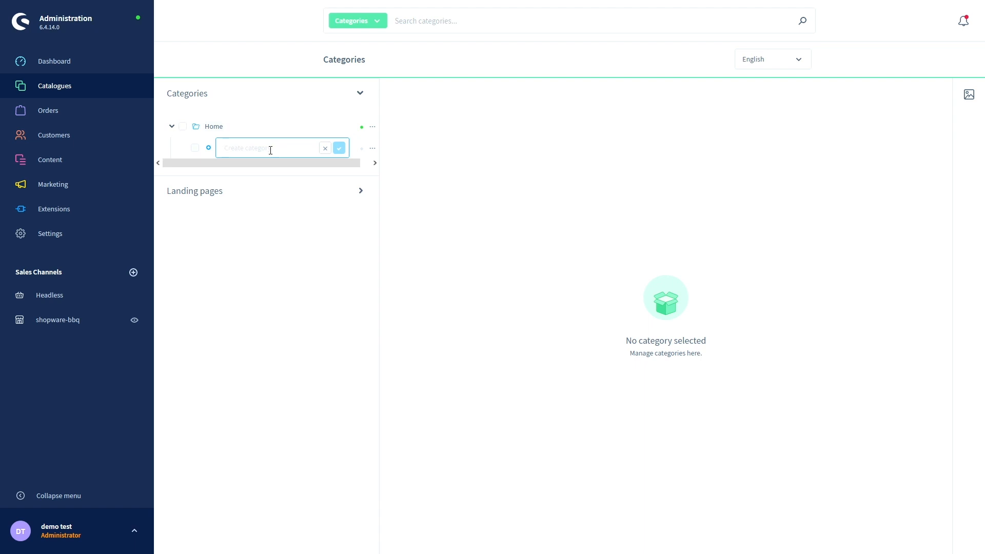
{"action": "type", "text": "gas bbq"}
{"action": "left_click", "coordinate": [339, 148]}
{"action": "type", "text": "c"}
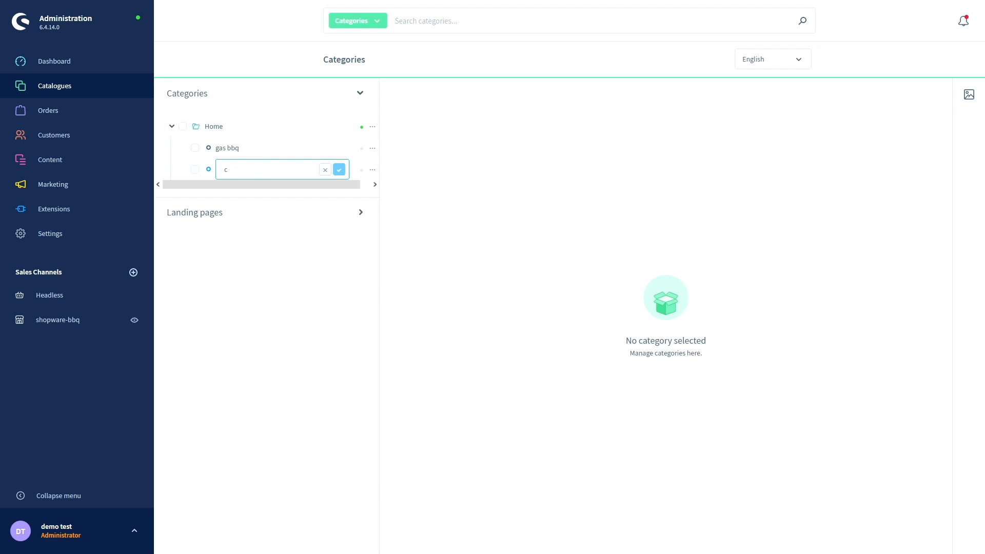
{"action": "type", "text": "harcoal bbq"}
{"action": "left_click", "coordinate": [339, 172]}
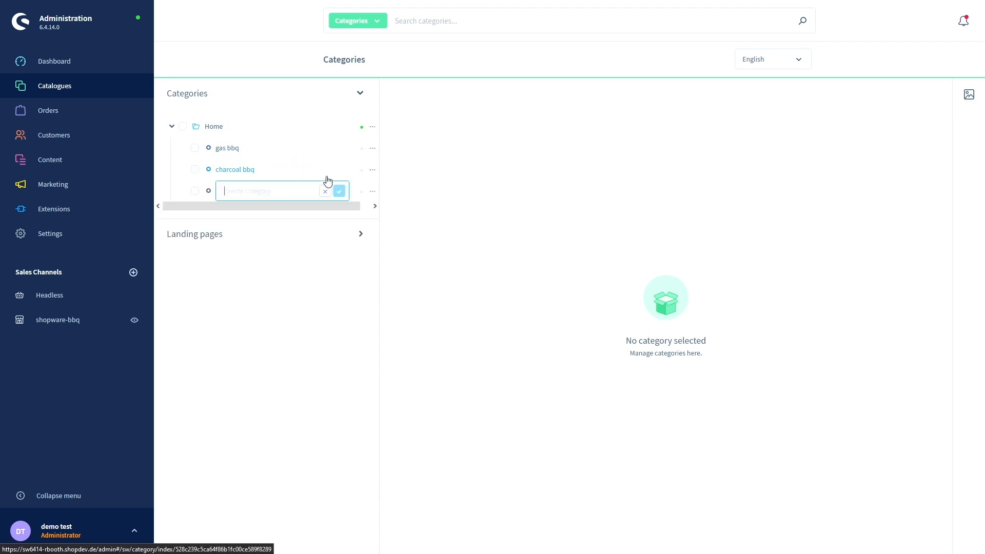
{"action": "left_click", "coordinate": [318, 196]}
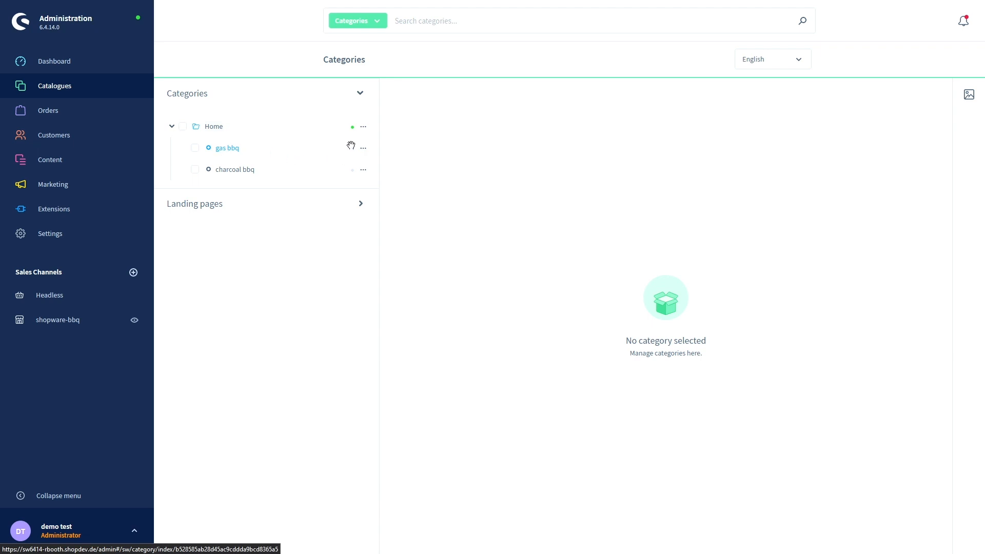
- Edit gas bbq, switch it to Active, and leave its category type as Page / List
{"action": "left_click", "coordinate": [366, 151]}
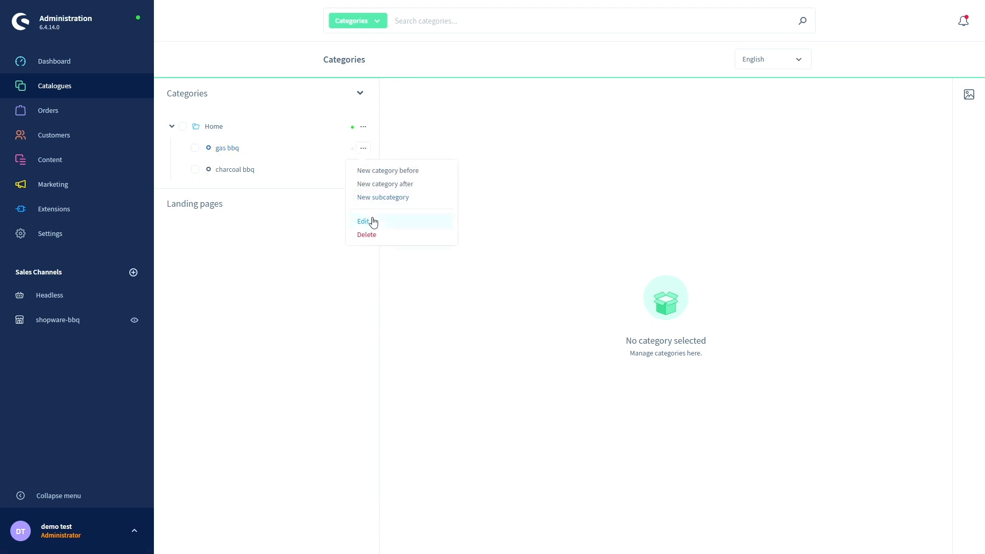
{"action": "left_click", "coordinate": [229, 149]}
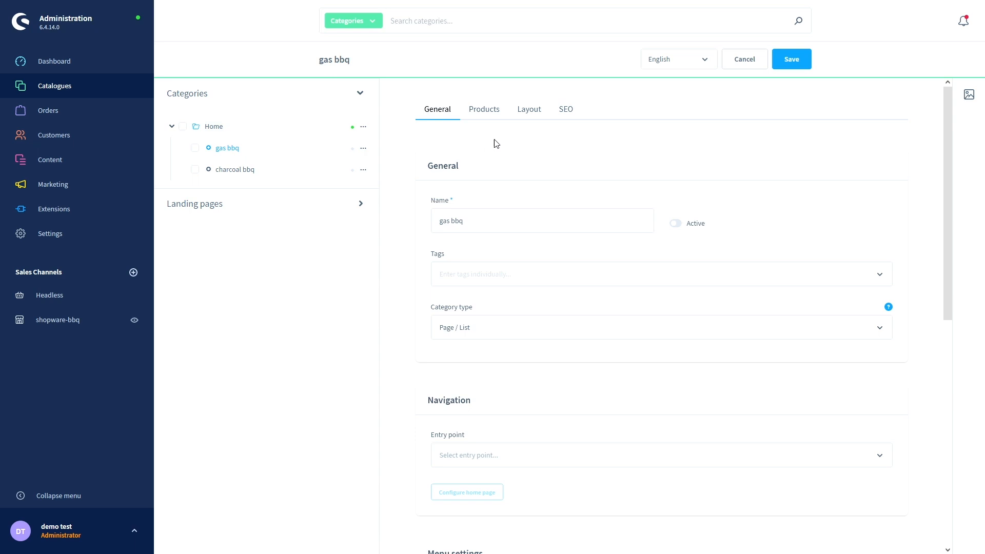
{"action": "left_click", "coordinate": [675, 223]}
{"action": "scroll", "coordinate": [412, 210], "scroll_direction": "down", "scroll_amount": 2}
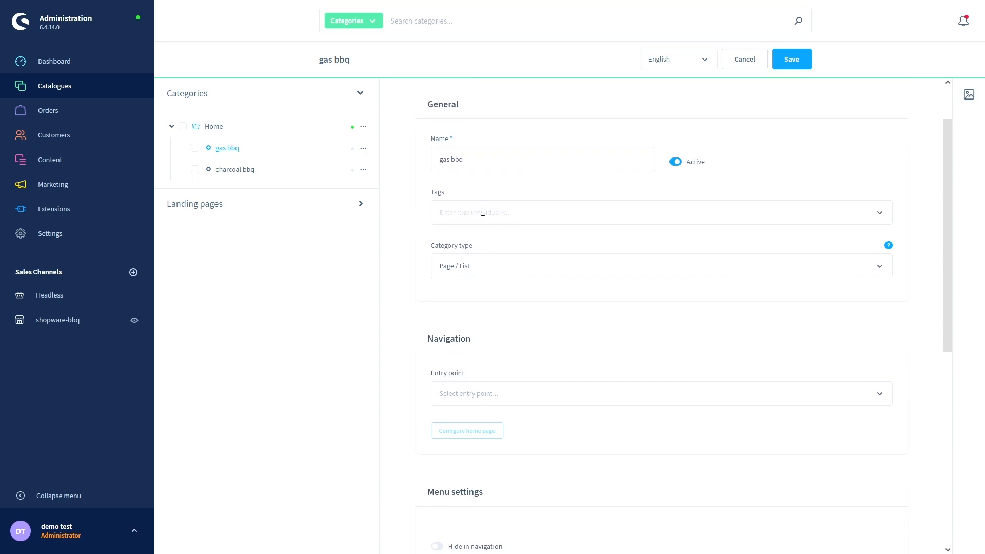
{"action": "scroll", "coordinate": [417, 241], "scroll_direction": "down", "scroll_amount": 4}
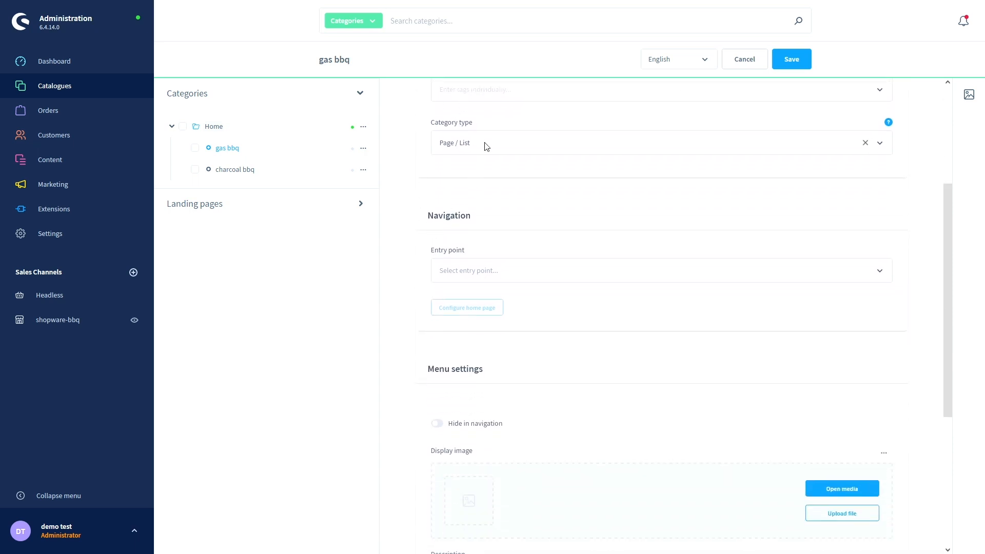
{"action": "left_click", "coordinate": [485, 144]}
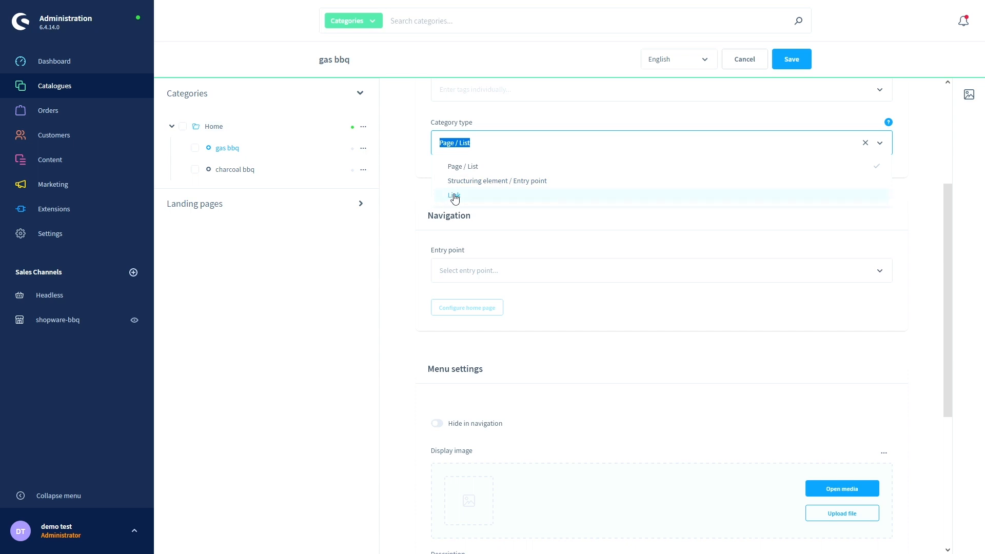
{"action": "left_click", "coordinate": [423, 191]}
{"action": "scroll", "coordinate": [421, 191], "scroll_direction": "down", "scroll_amount": 1}
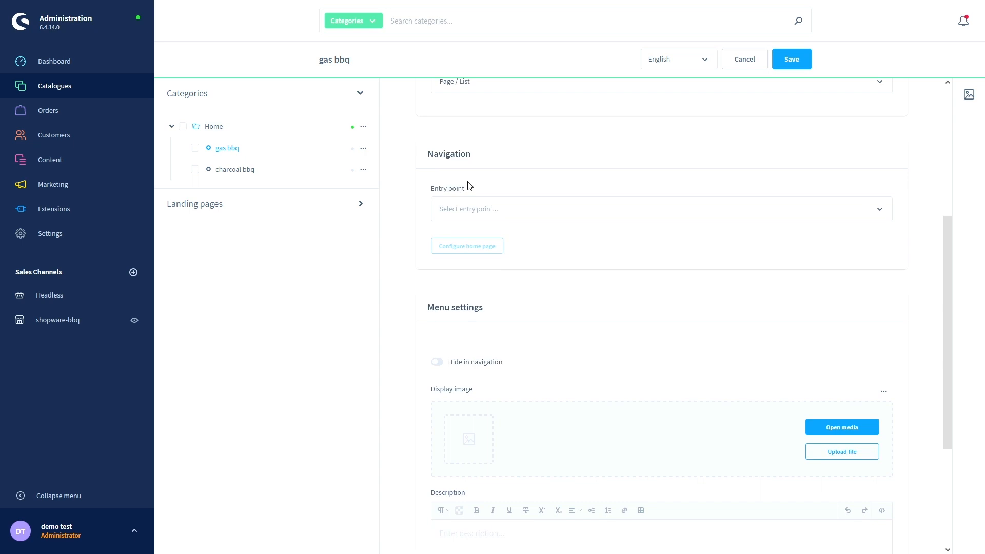
{"action": "scroll", "coordinate": [429, 199], "scroll_direction": "down", "scroll_amount": 1}
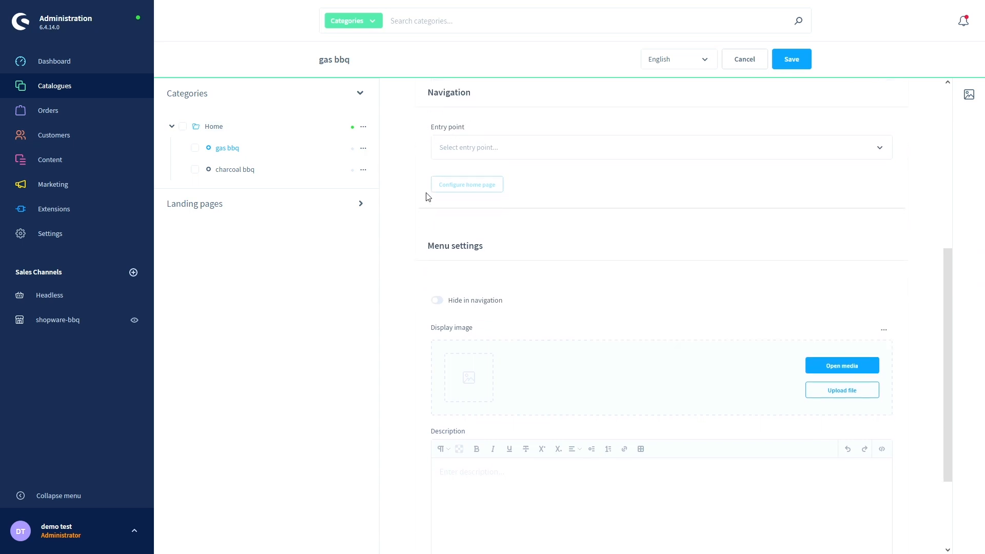
{"action": "left_click", "coordinate": [460, 147]}
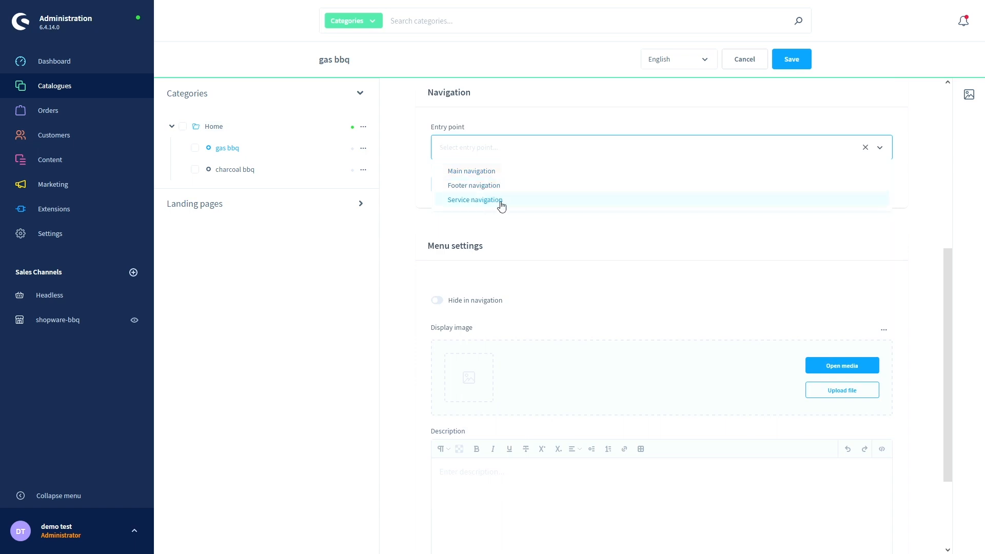
{"action": "left_click", "coordinate": [424, 186]}
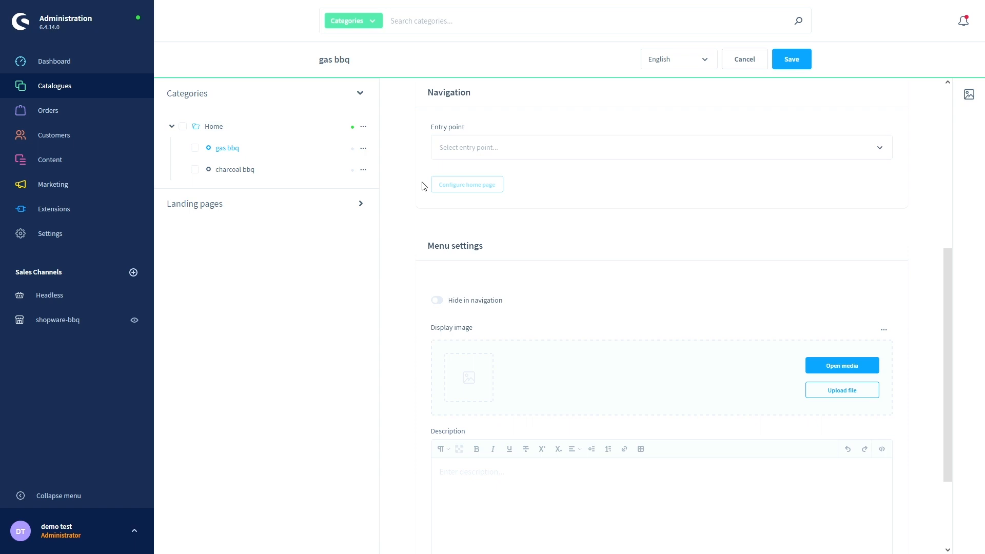
{"action": "left_click", "coordinate": [472, 151]}
{"action": "left_click", "coordinate": [424, 182]}
{"action": "scroll", "coordinate": [425, 183], "scroll_direction": "down", "scroll_amount": 2}
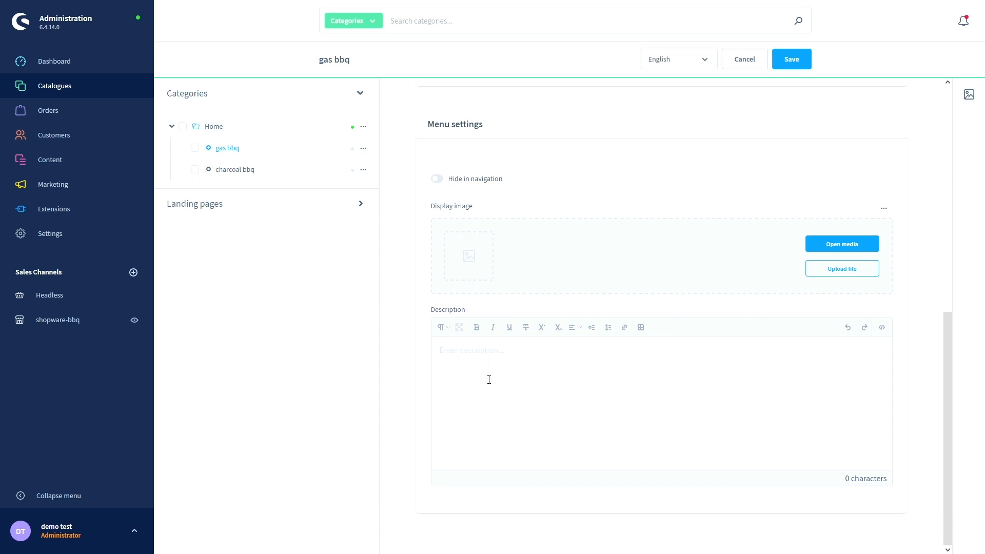
{"action": "scroll", "coordinate": [489, 381], "scroll_direction": "up", "scroll_amount": 8}
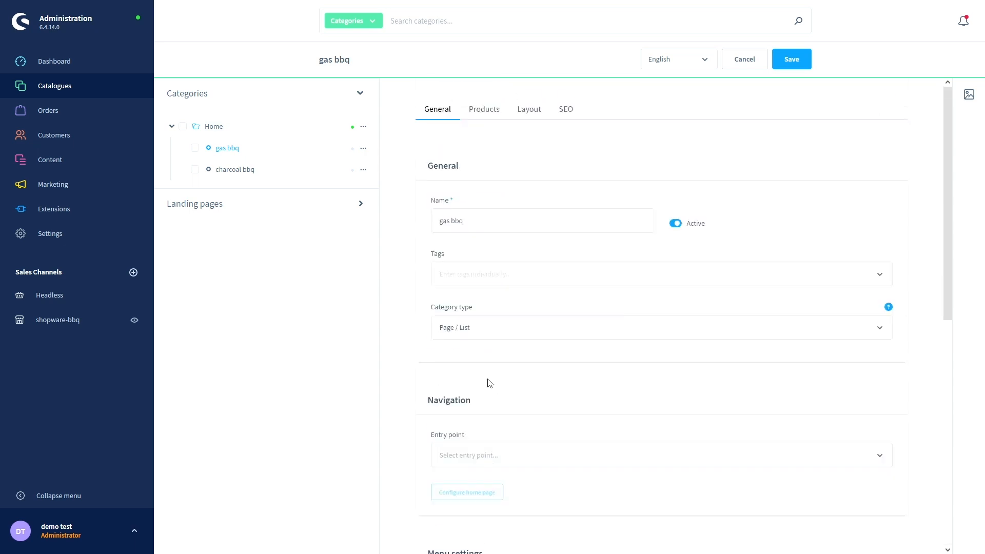
- Review gas bbq's product assignment (Manual selection, no products) and view its Default listing layout
{"action": "left_click", "coordinate": [493, 114]}
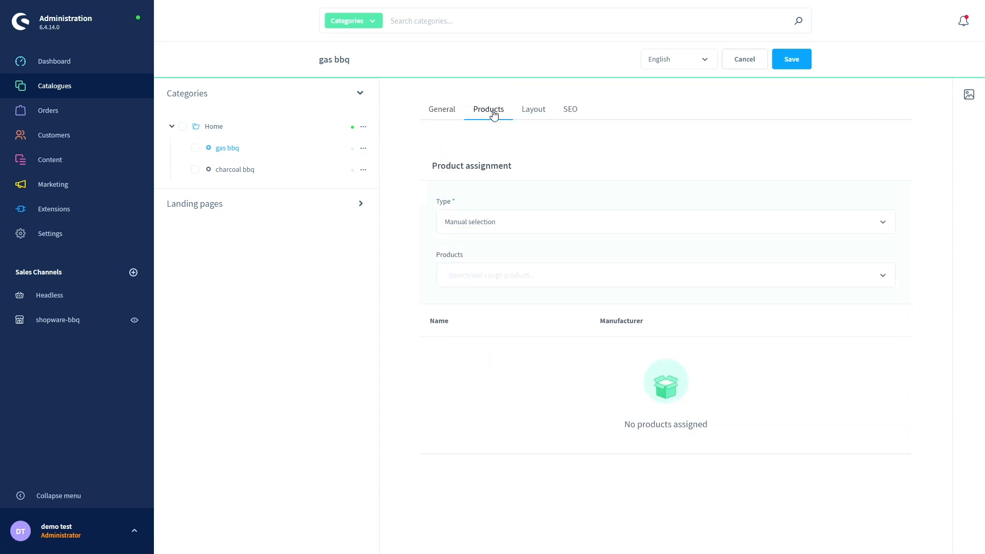
{"action": "left_click", "coordinate": [512, 222]}
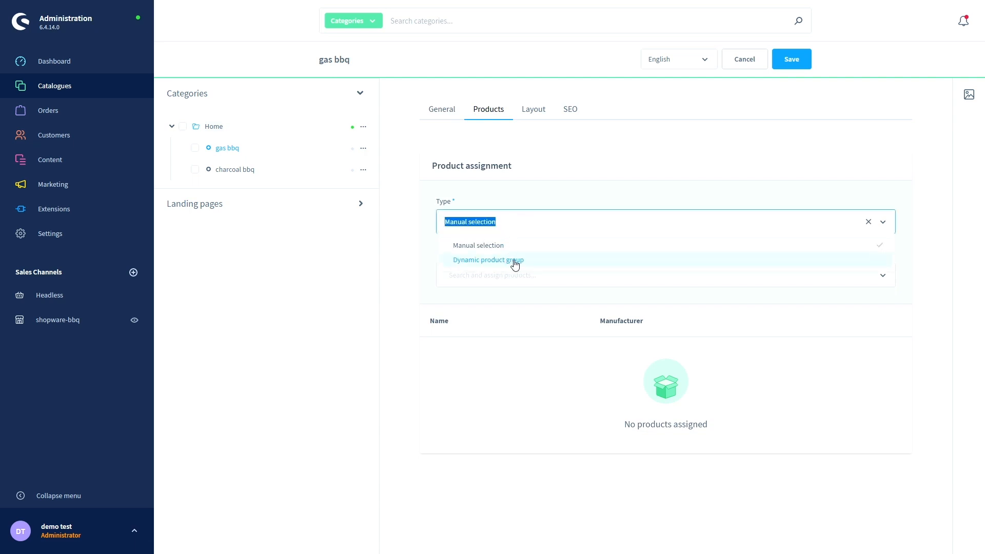
{"action": "left_click", "coordinate": [429, 232]}
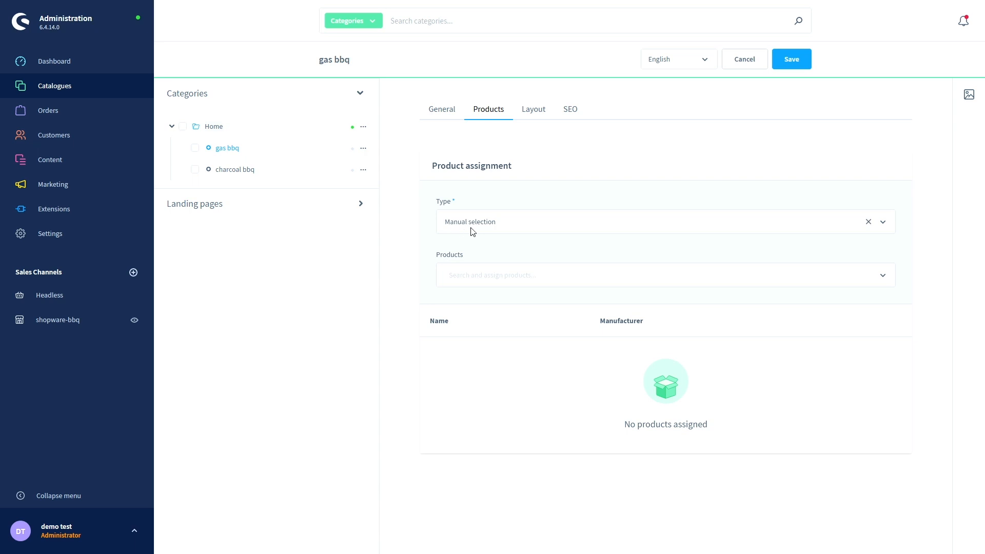
{"action": "left_click", "coordinate": [486, 276]}
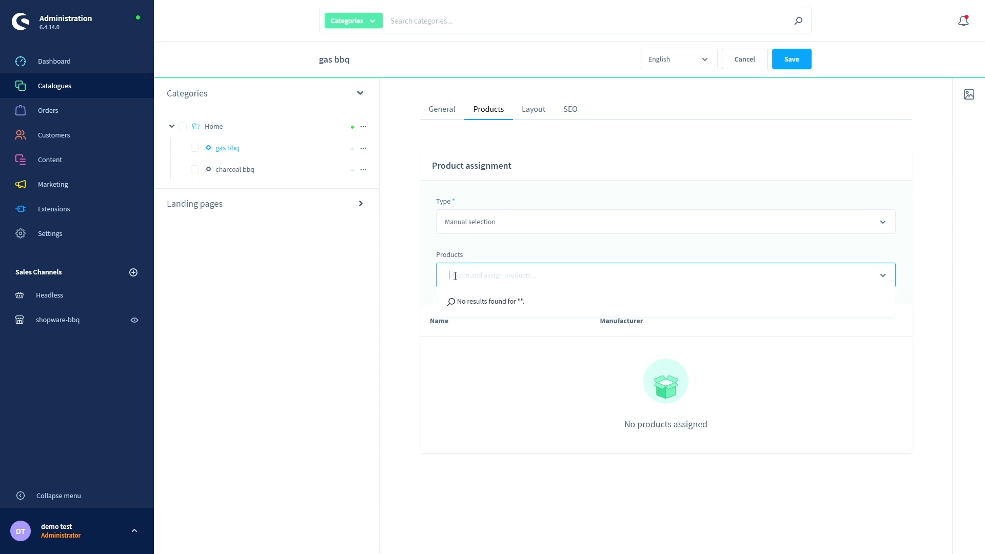
{"action": "left_click", "coordinate": [536, 118]}
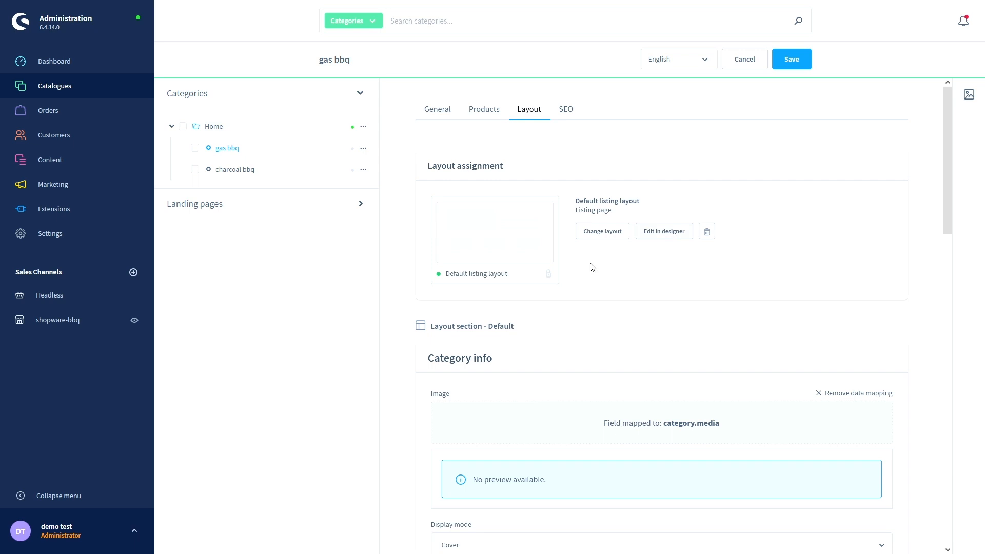
- Scroll through gas bbq's layout settings, keeping the category image display mode at Cover
{"action": "scroll", "coordinate": [590, 264], "scroll_direction": "down", "scroll_amount": 2}
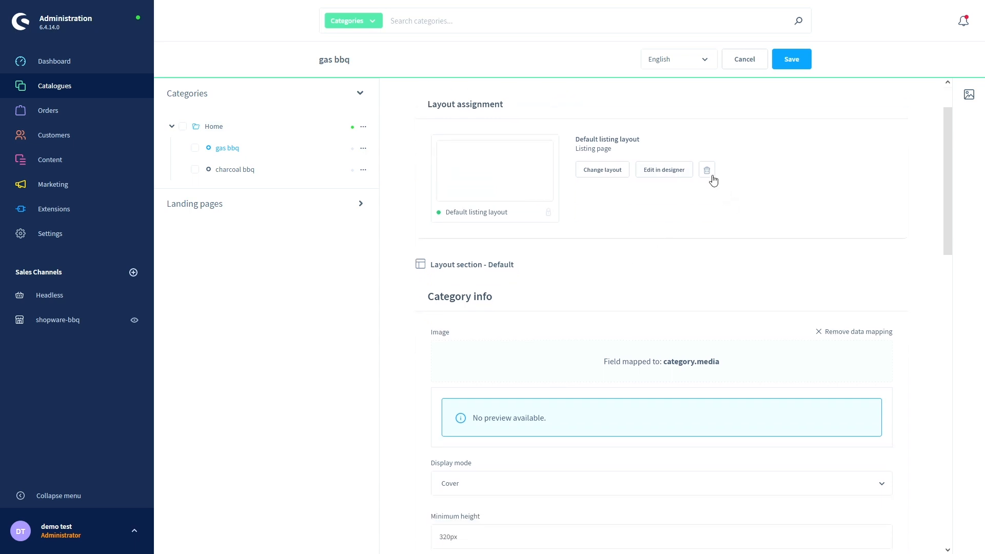
{"action": "scroll", "coordinate": [625, 222], "scroll_direction": "down", "scroll_amount": 2}
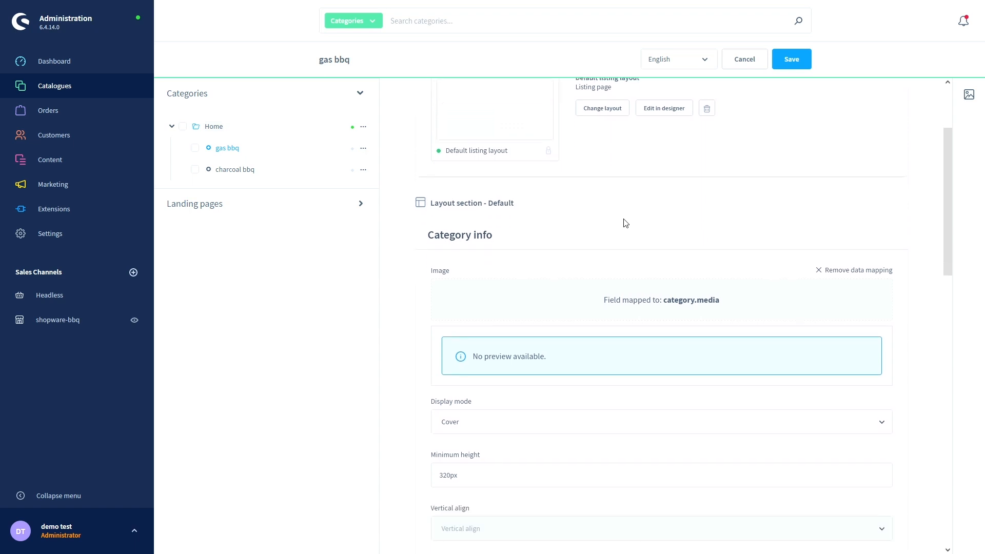
{"action": "scroll", "coordinate": [631, 215], "scroll_direction": "up", "scroll_amount": 2}
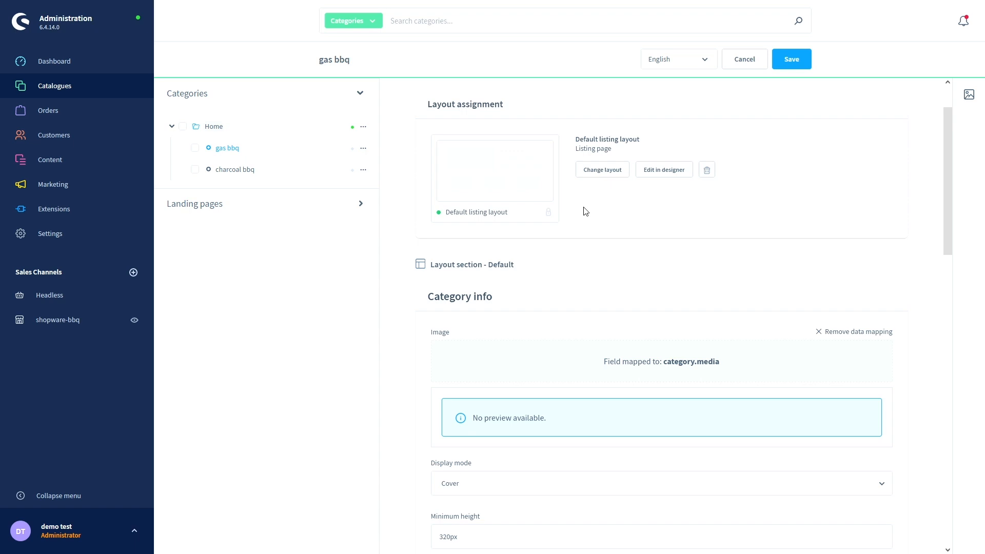
{"action": "scroll", "coordinate": [585, 210], "scroll_direction": "down", "scroll_amount": 3}
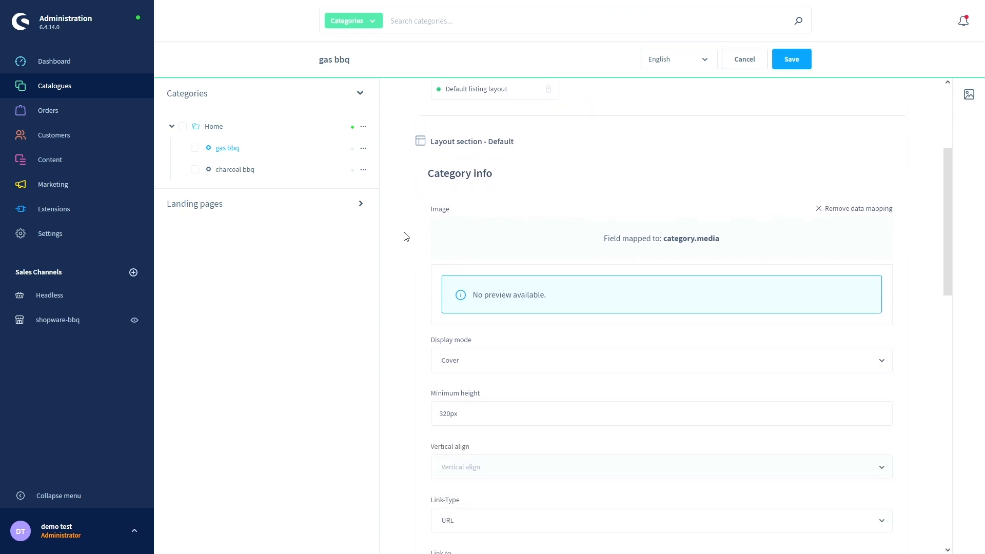
{"action": "scroll", "coordinate": [407, 236], "scroll_direction": "down", "scroll_amount": 1}
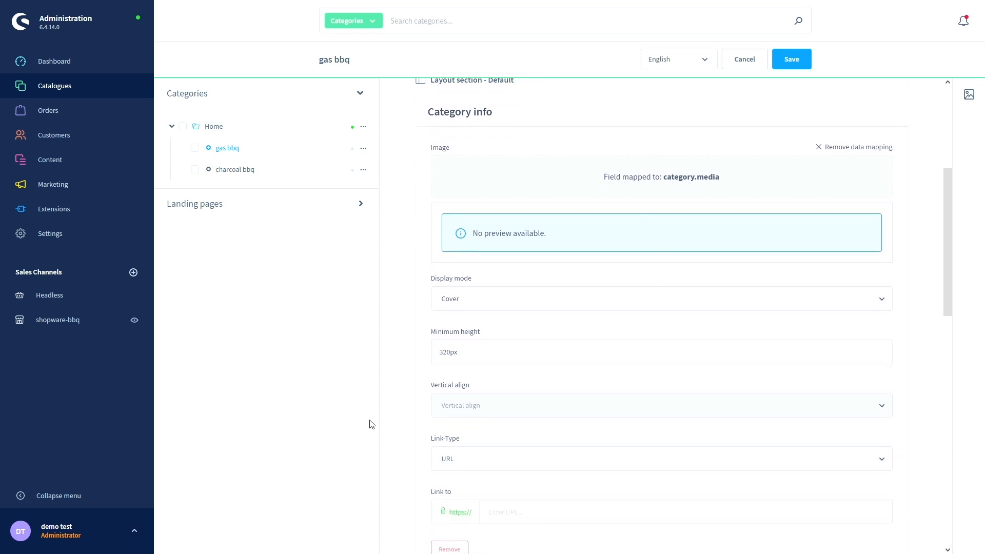
{"action": "scroll", "coordinate": [422, 191], "scroll_direction": "down", "scroll_amount": 1}
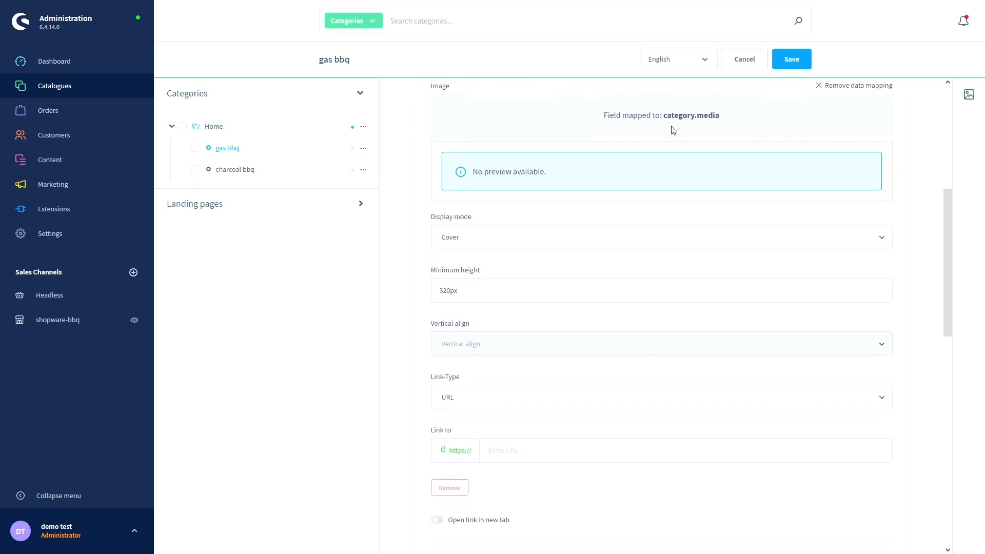
{"action": "left_click", "coordinate": [473, 240]}
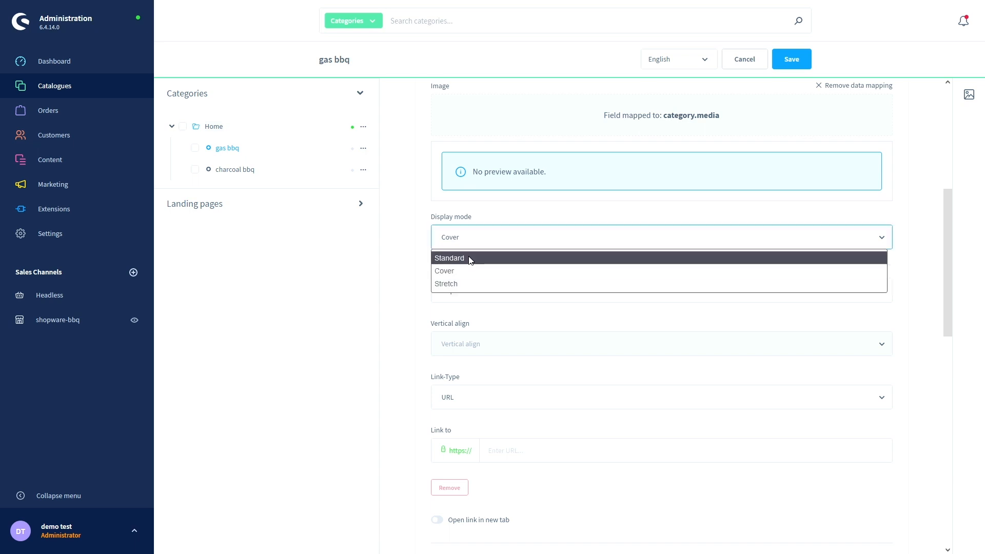
{"action": "left_click", "coordinate": [429, 270]}
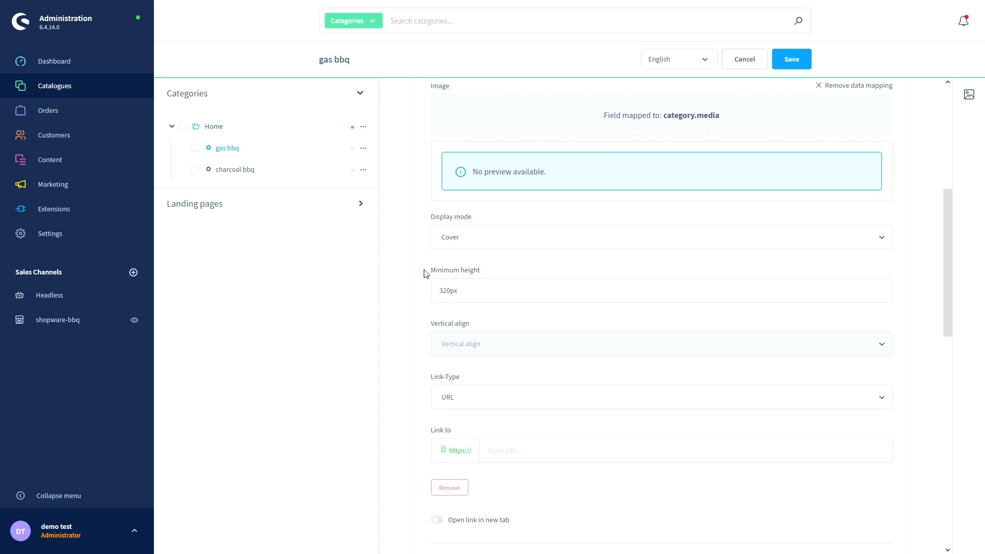
{"action": "scroll", "coordinate": [478, 288], "scroll_direction": "down", "scroll_amount": 3}
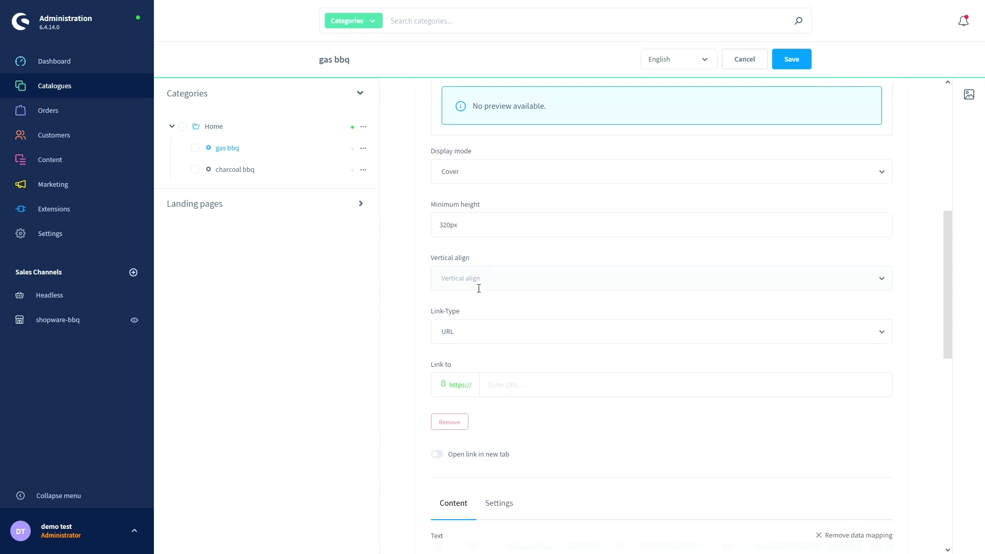
- Check the Link-Type options without changes and view gas bbq's empty SEO settings
{"action": "left_click", "coordinate": [484, 283]}
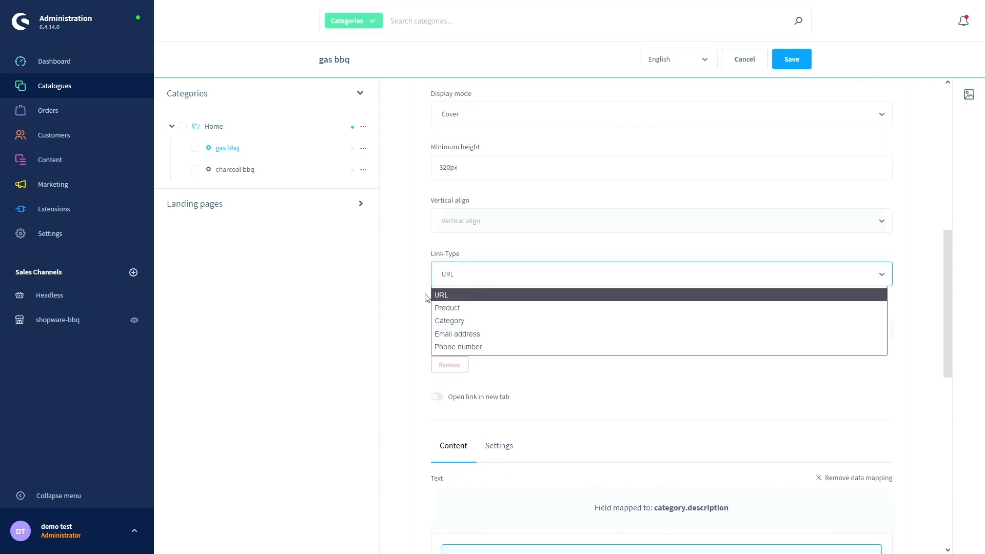
{"action": "scroll", "coordinate": [425, 296], "scroll_direction": "down", "scroll_amount": 5}
{"action": "scroll", "coordinate": [424, 298], "scroll_direction": "down", "scroll_amount": 4}
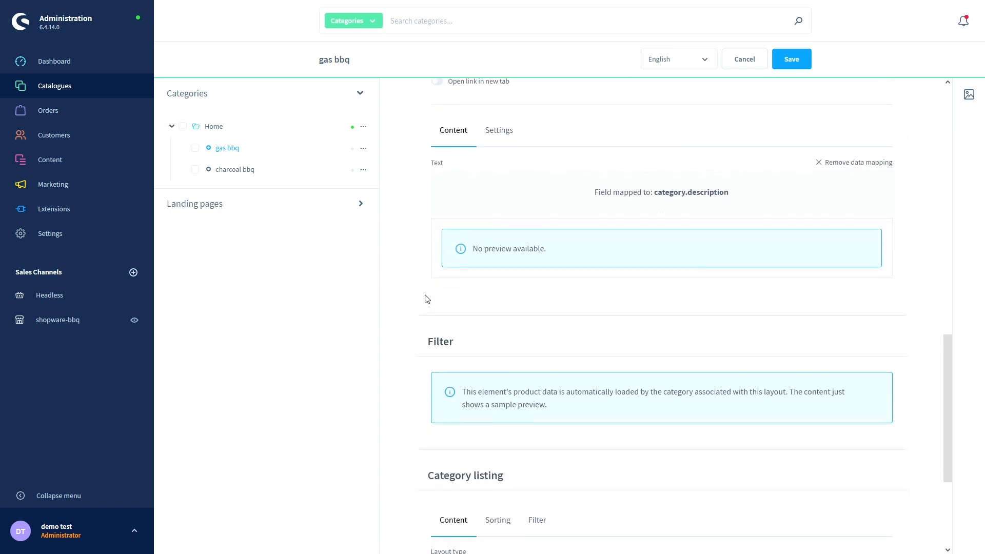
{"action": "scroll", "coordinate": [458, 346], "scroll_direction": "down", "scroll_amount": 2}
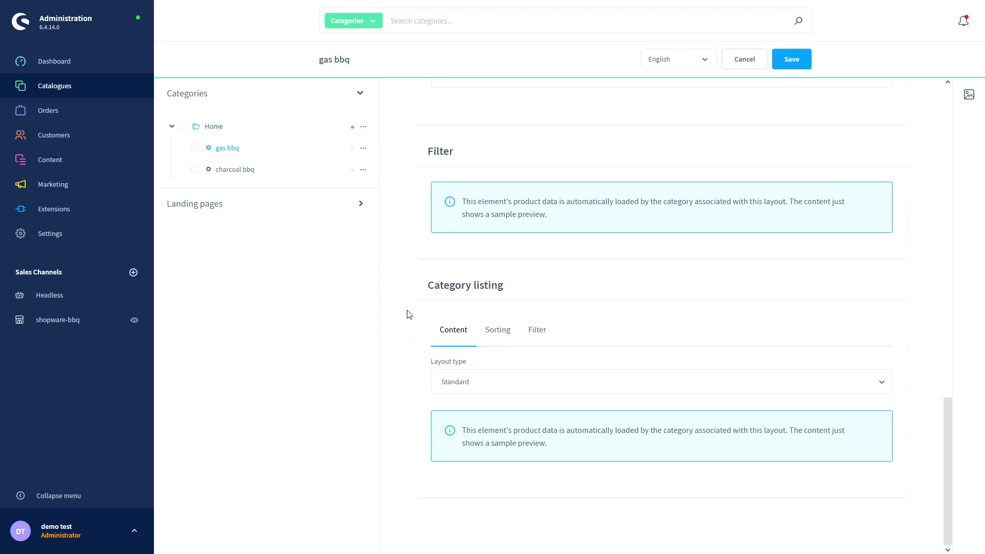
{"action": "scroll", "coordinate": [407, 309], "scroll_direction": "up", "scroll_amount": 6}
{"action": "scroll", "coordinate": [408, 309], "scroll_direction": "up", "scroll_amount": 10}
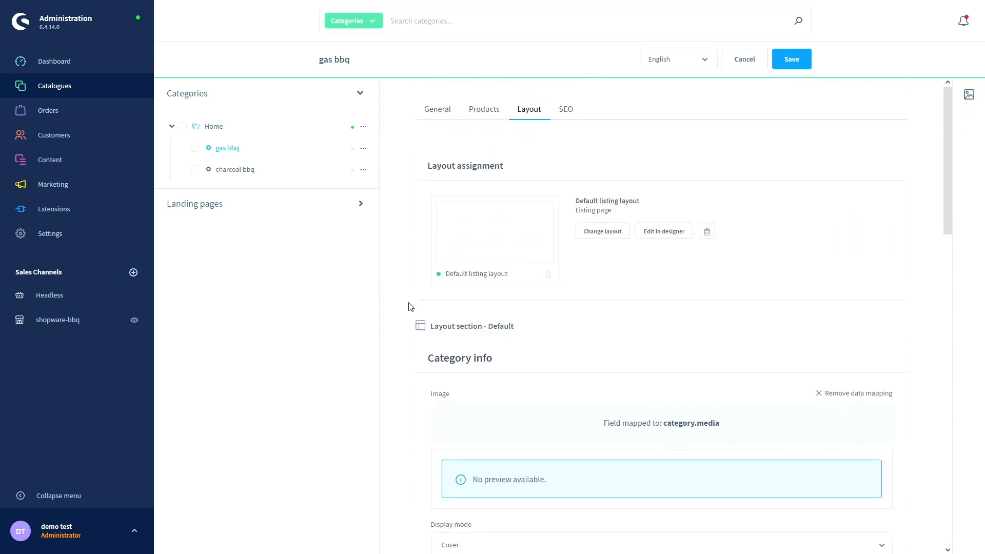
{"action": "left_click", "coordinate": [569, 111]}
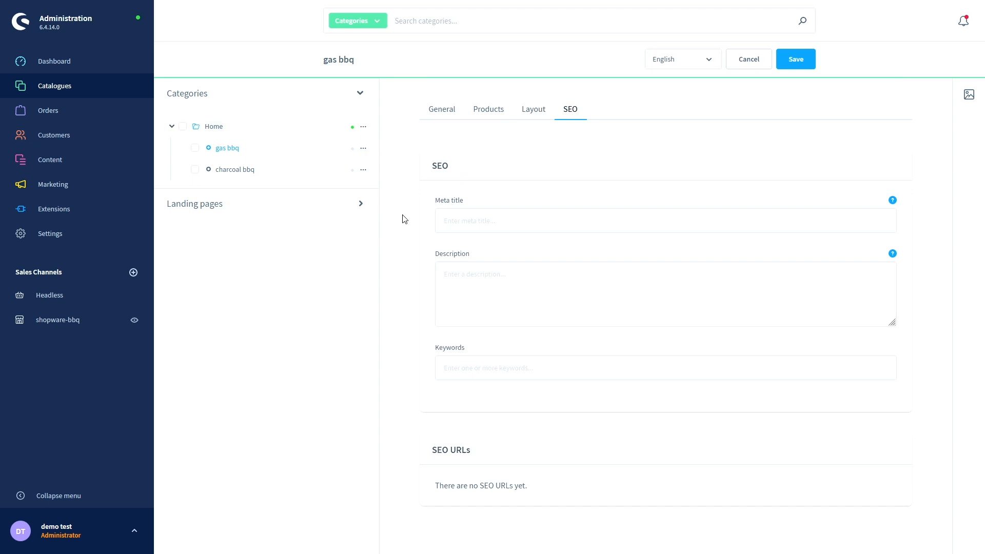
- Save gas bbq from its General tab, then switch charcoal bbq to Active and save it
{"action": "left_click", "coordinate": [440, 117]}
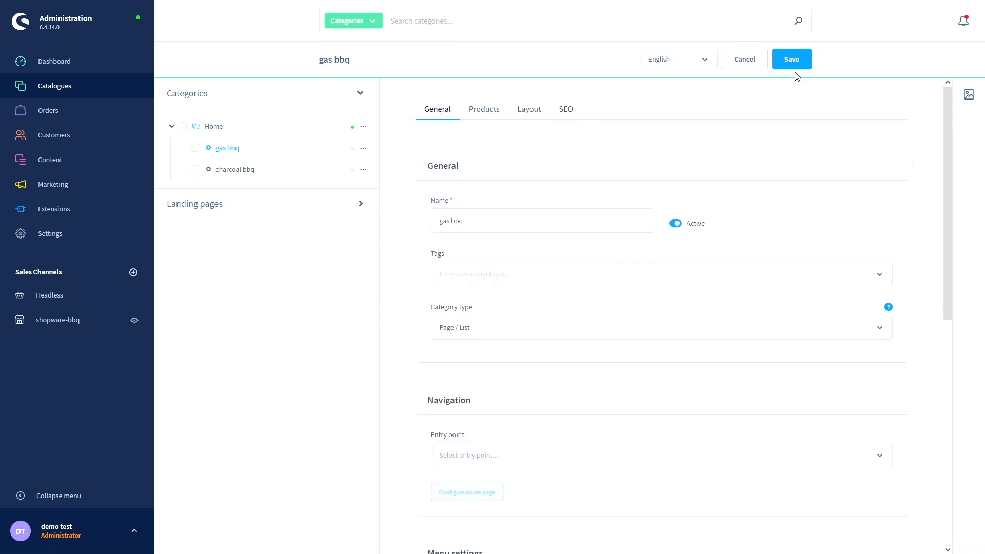
{"action": "left_click", "coordinate": [791, 59]}
{"action": "left_click", "coordinate": [243, 169]}
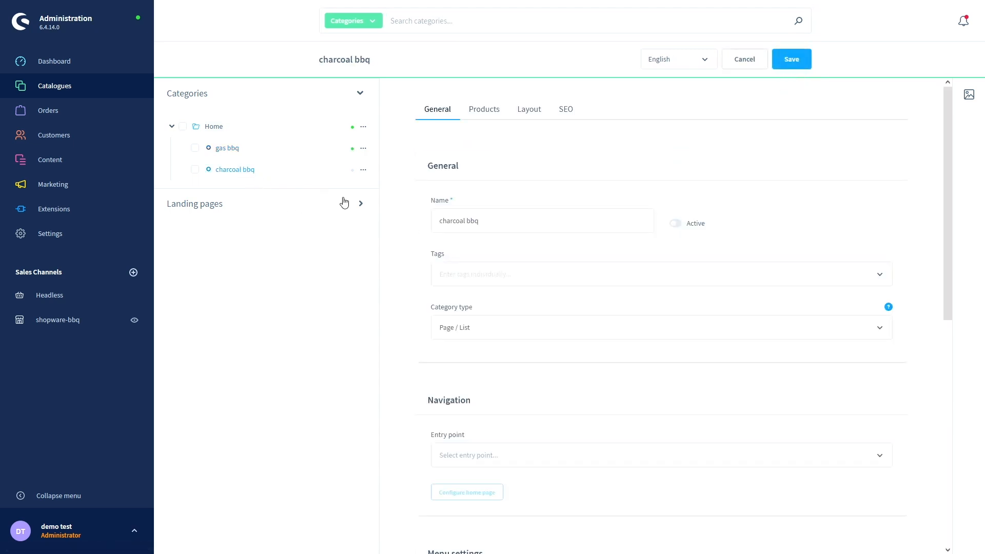
{"action": "left_click", "coordinate": [675, 224]}
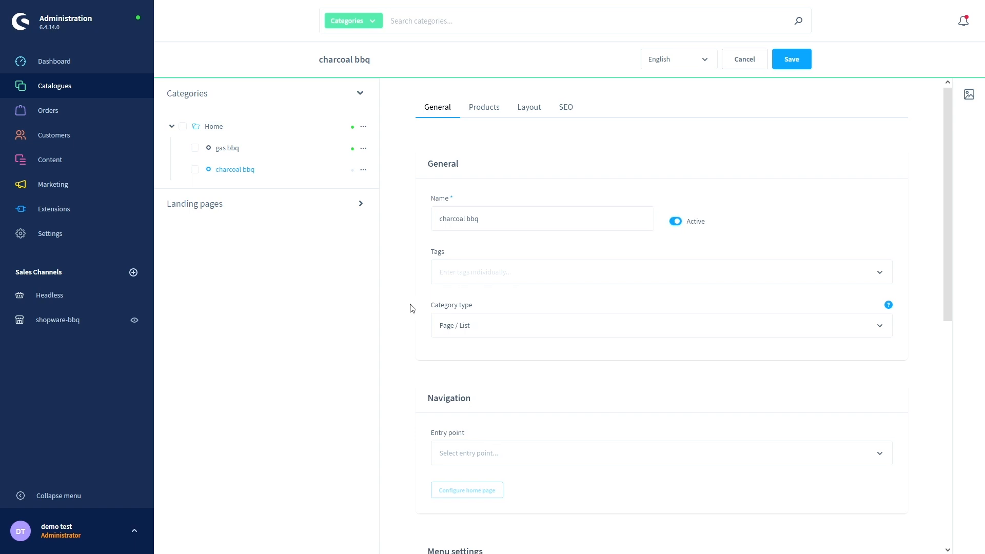
{"action": "scroll", "coordinate": [410, 307], "scroll_direction": "down", "scroll_amount": 8}
{"action": "scroll", "coordinate": [410, 309], "scroll_direction": "up", "scroll_amount": 8}
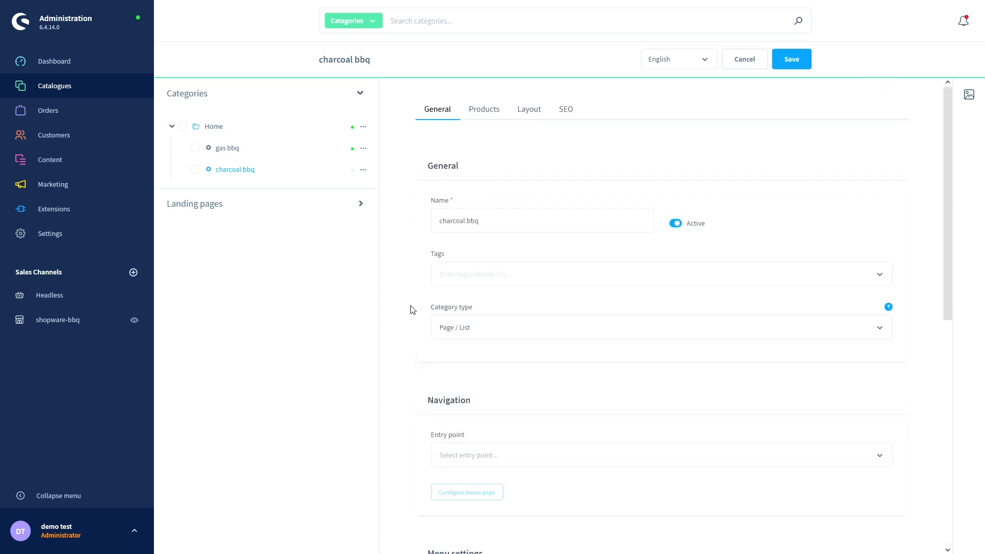
{"action": "left_click", "coordinate": [792, 59]}
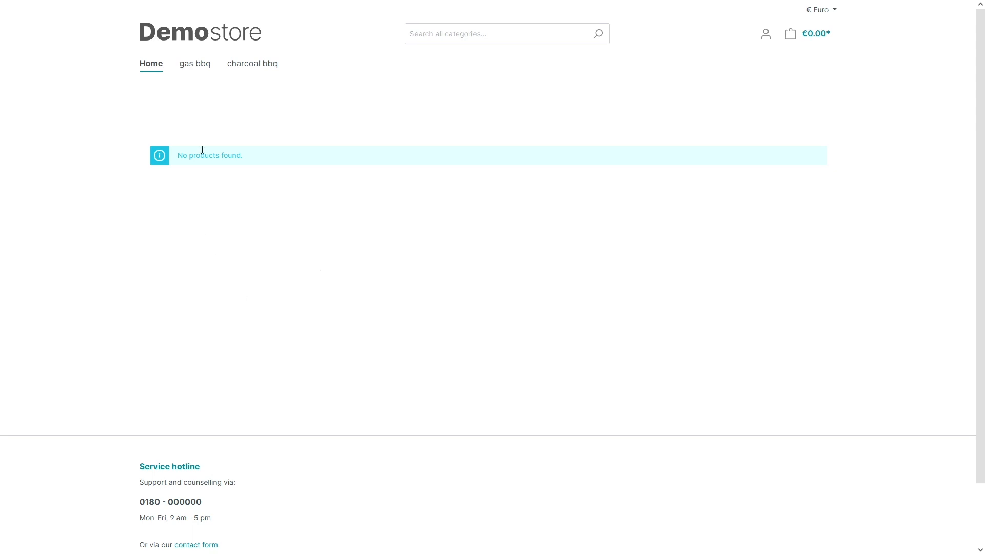
{"action": "left_click", "coordinate": [192, 70]}
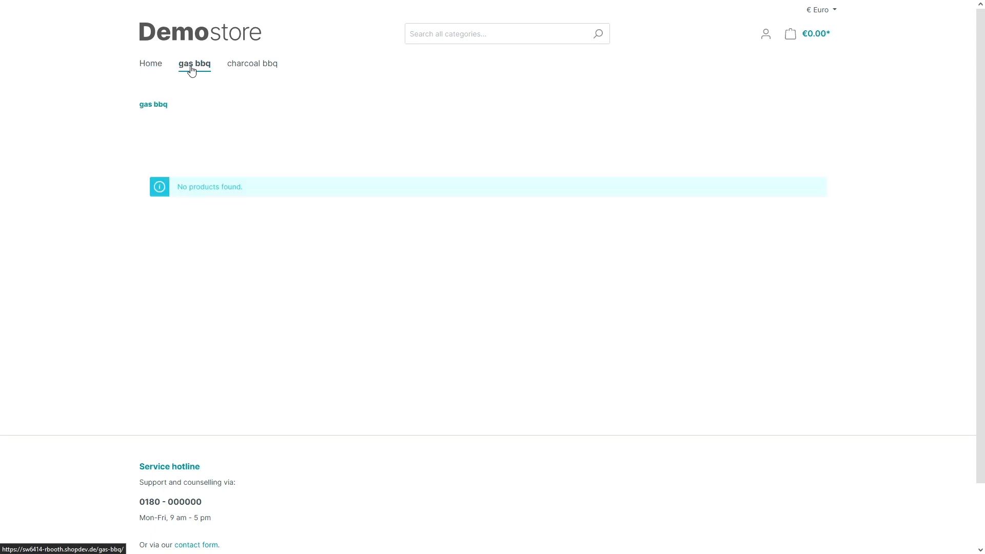
{"action": "left_click", "coordinate": [250, 71]}
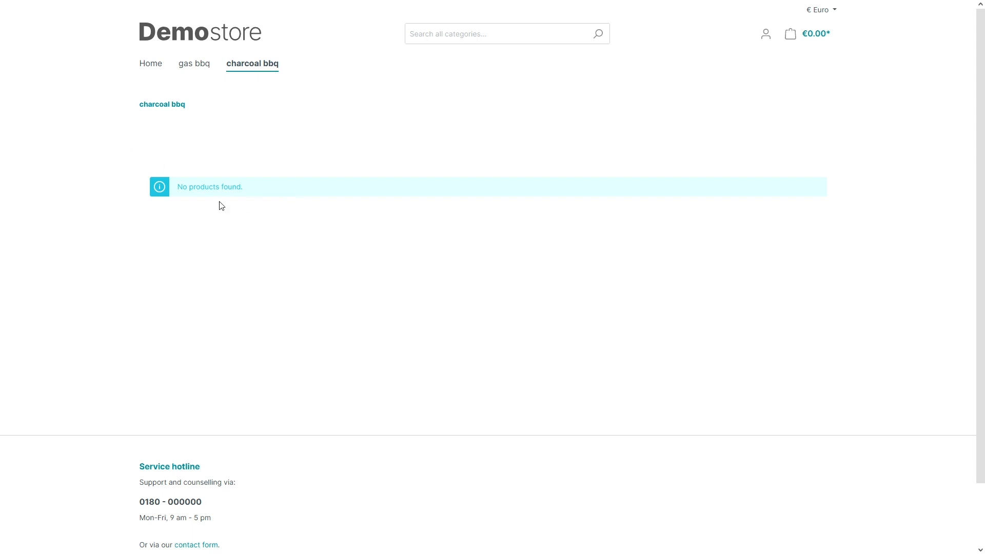
{"action": "left_click", "coordinate": [195, 67]}
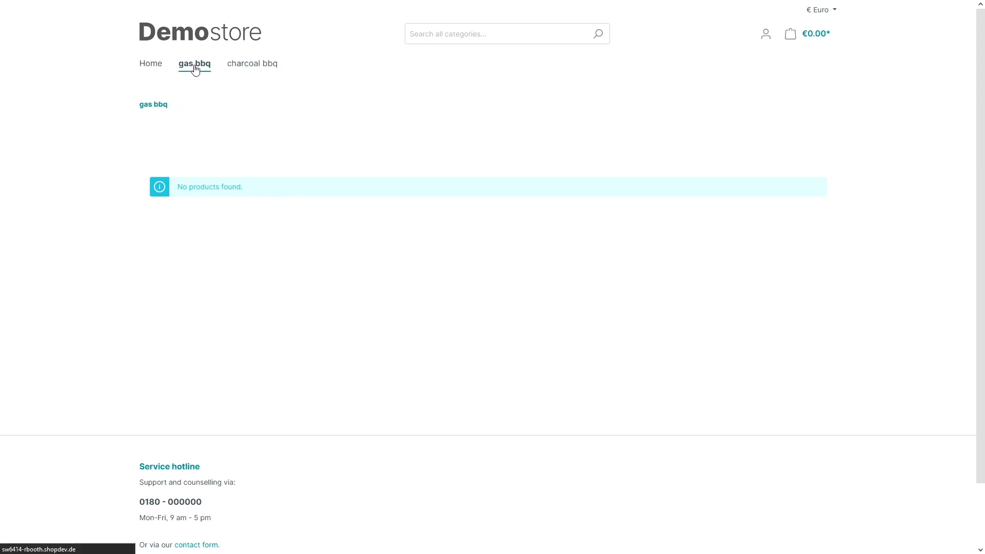
{"action": "left_click", "coordinate": [155, 75]}
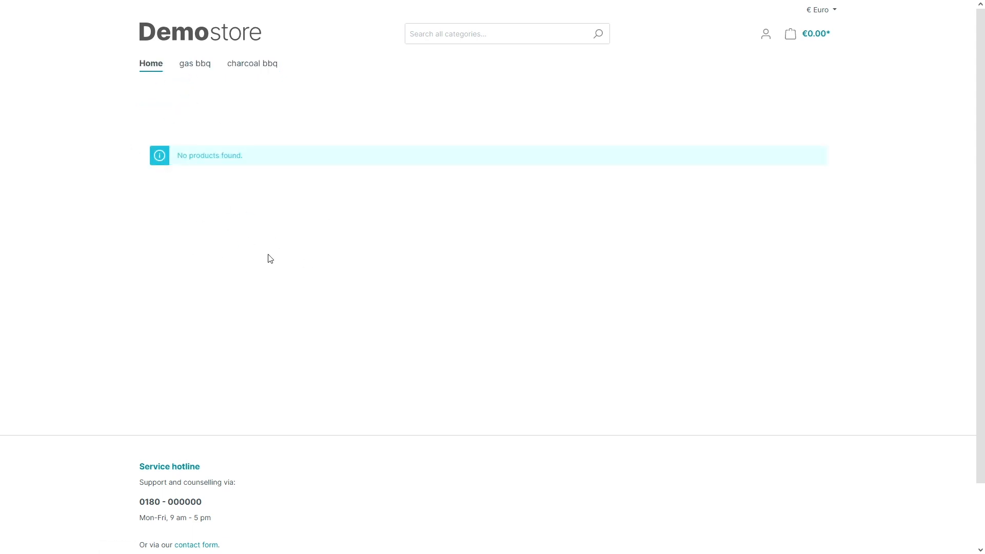
{"action": "key", "text": "ctrl+Tab"}
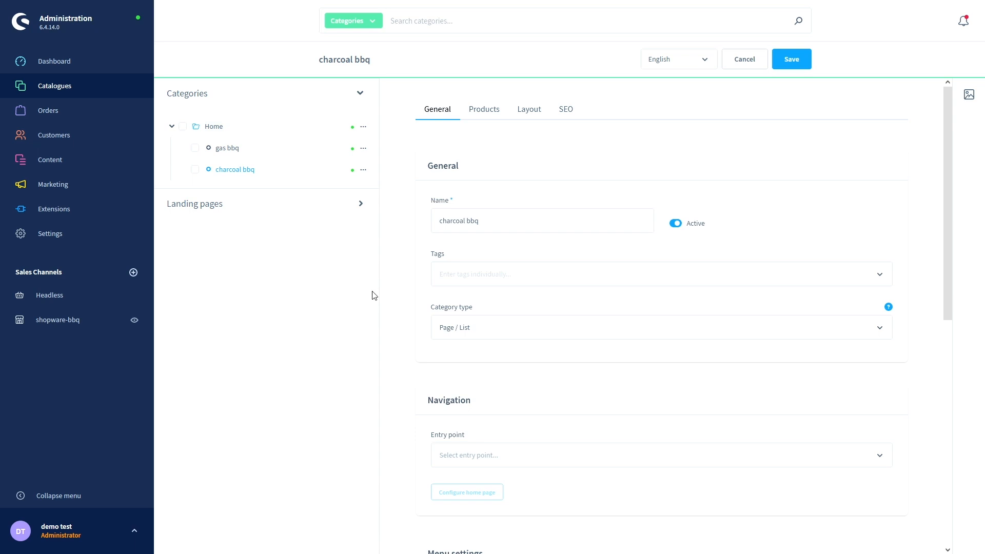
- Add subcategories 'camping bbq' and 'bbq stations' under gas bbq, discarding the extra empty entry
{"action": "left_click", "coordinate": [363, 150]}
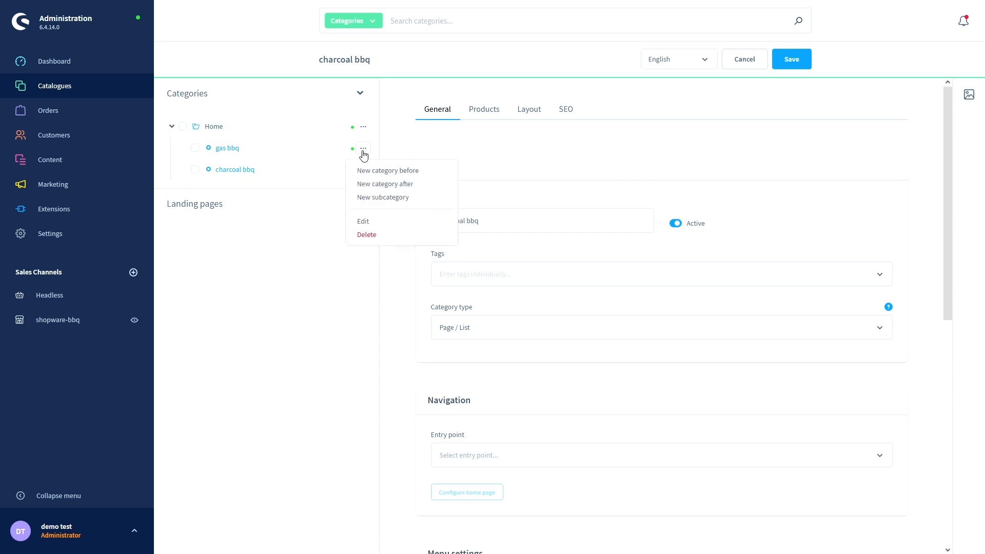
{"action": "left_click", "coordinate": [371, 202]}
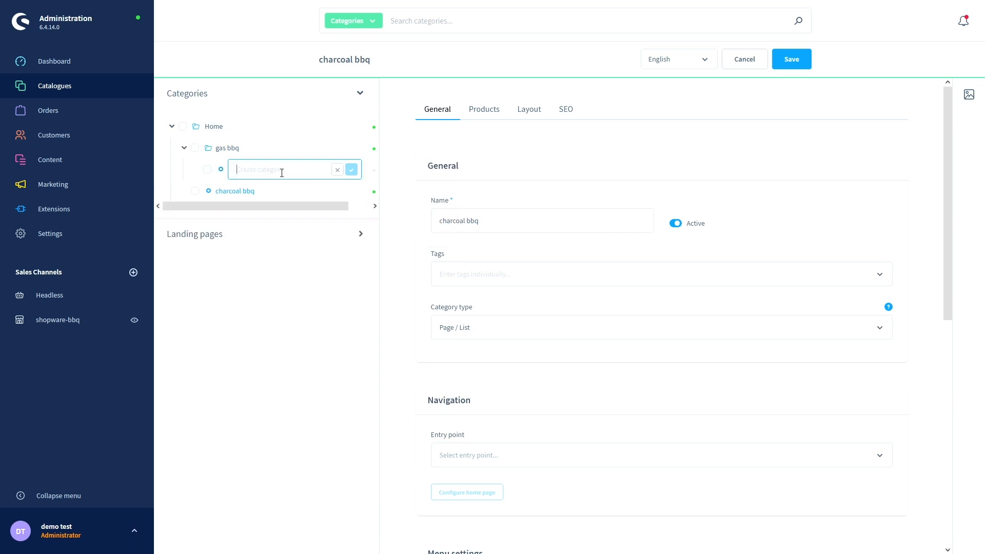
{"action": "type", "text": "camping bbq"}
{"action": "left_click", "coordinate": [352, 169]}
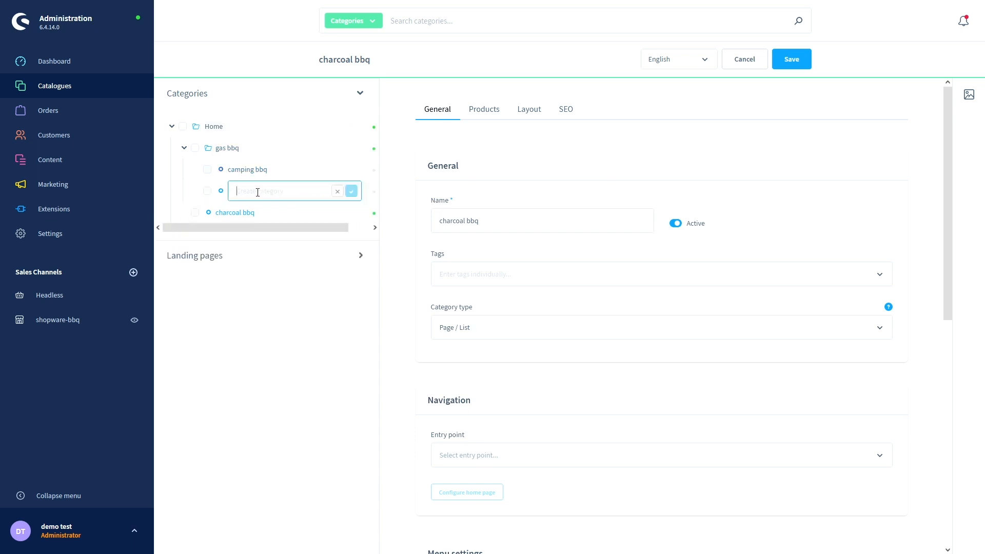
{"action": "type", "text": "bbq stations"}
{"action": "left_click", "coordinate": [351, 191]}
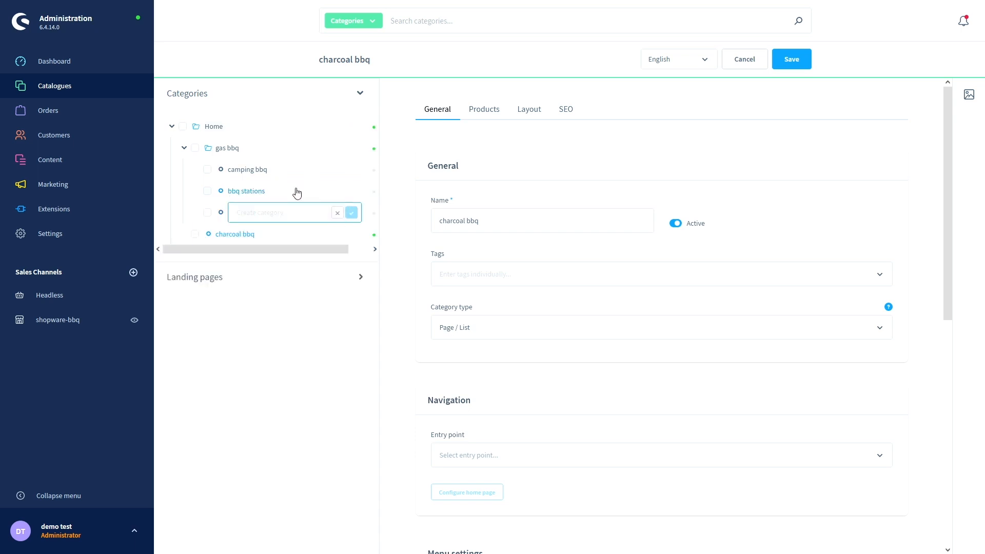
{"action": "left_click", "coordinate": [338, 213]}
- Switch camping bbq and bbq stations to Active and save each one
{"action": "left_click", "coordinate": [260, 170]}
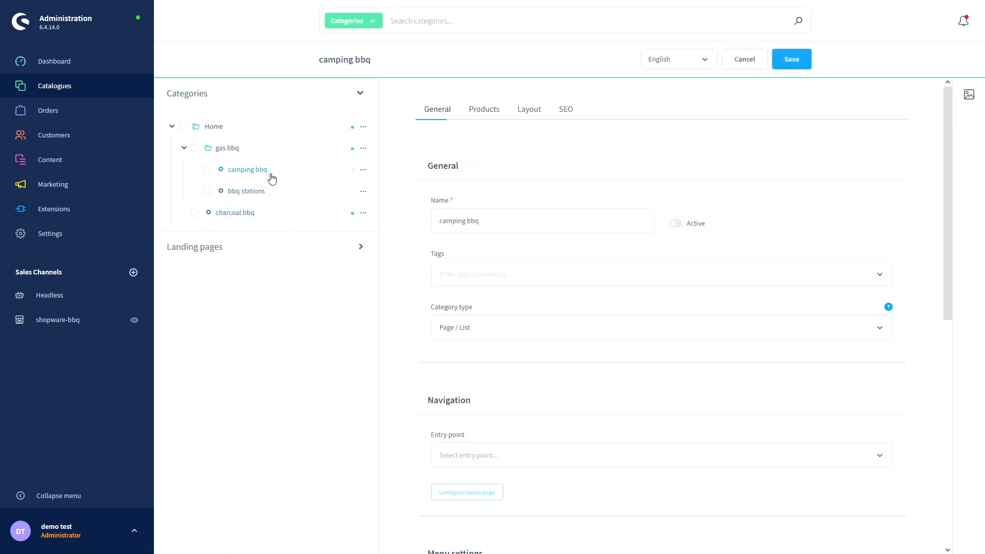
{"action": "left_click", "coordinate": [676, 224]}
{"action": "left_click", "coordinate": [790, 60]}
{"action": "left_click", "coordinate": [259, 194]}
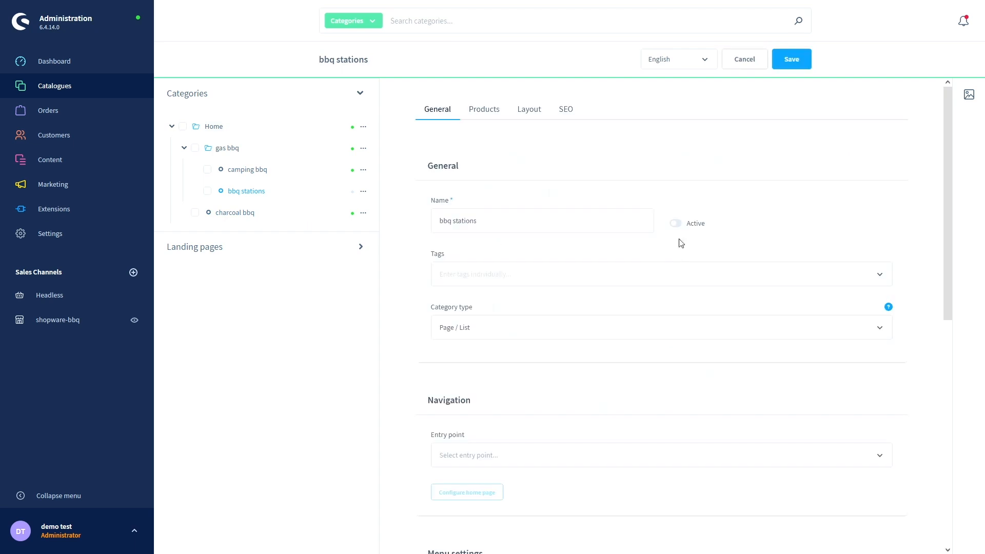
{"action": "left_click", "coordinate": [688, 226]}
{"action": "left_click", "coordinate": [791, 59]}
- Reload the storefront and reveal gas bbq's camping bbq and bbq stations submenu
{"action": "key", "text": "ctrl+Tab"}
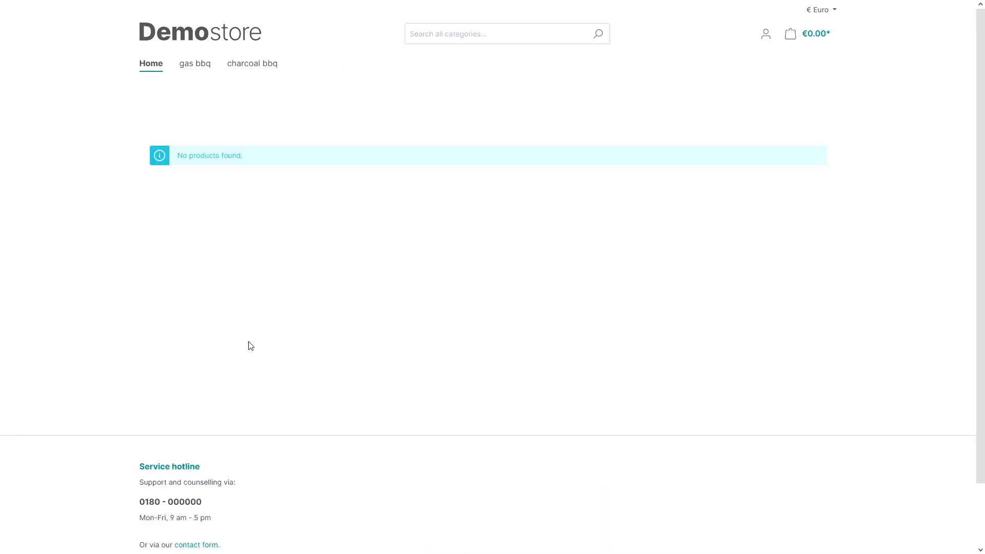
{"action": "key", "text": "F5"}
{"action": "mouse_move", "coordinate": [194, 72]}
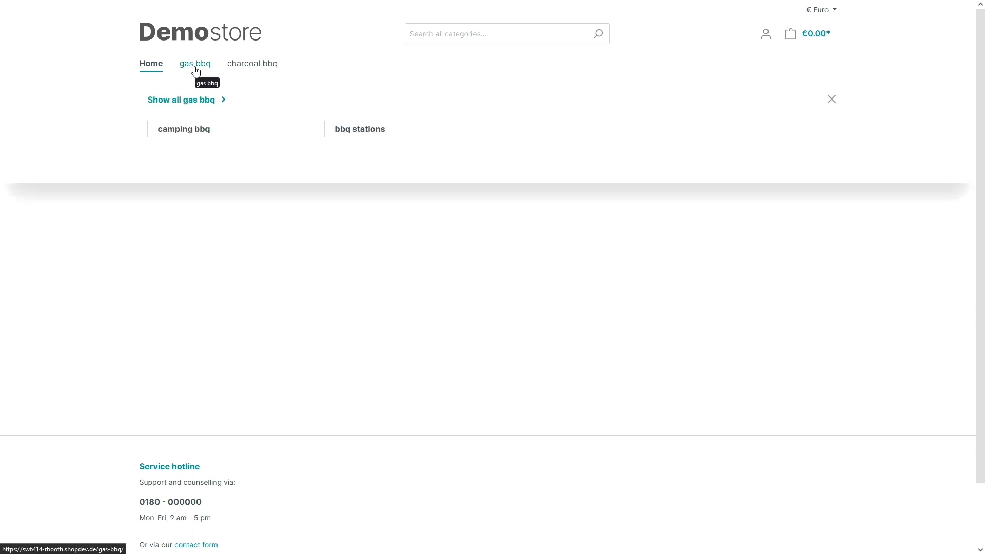
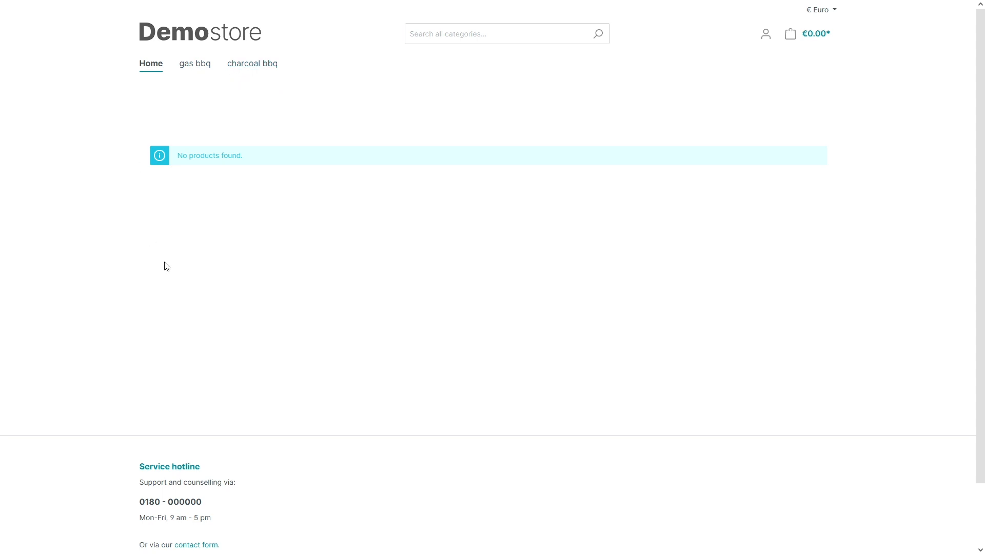
- Switch from the Demostore storefront tab to the Shopware Administration
{"action": "key", "text": "ctrl+Tab"}
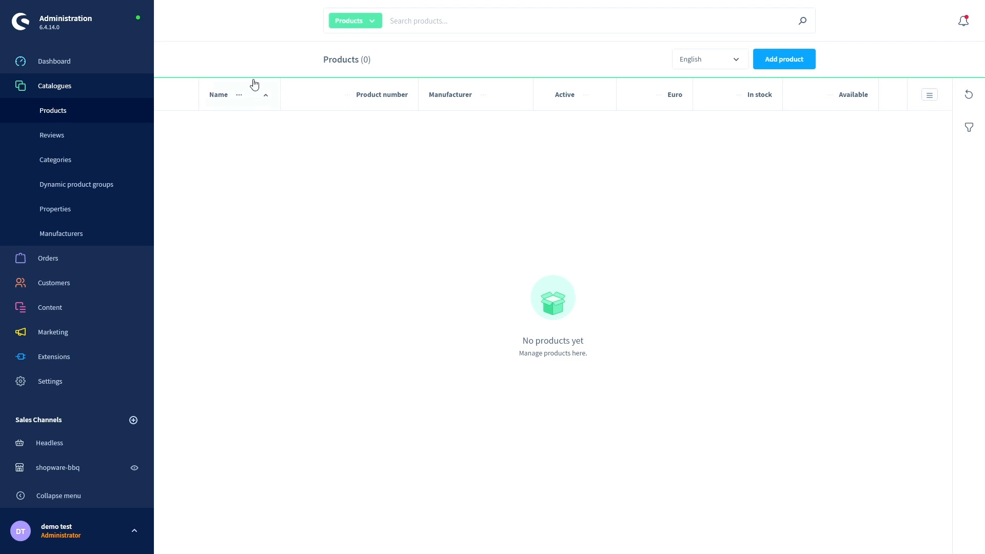
- Sort the empty product list by name and start a new product, prefilled as SW10000
{"action": "left_click", "coordinate": [237, 94]}
{"action": "left_click", "coordinate": [347, 96]}
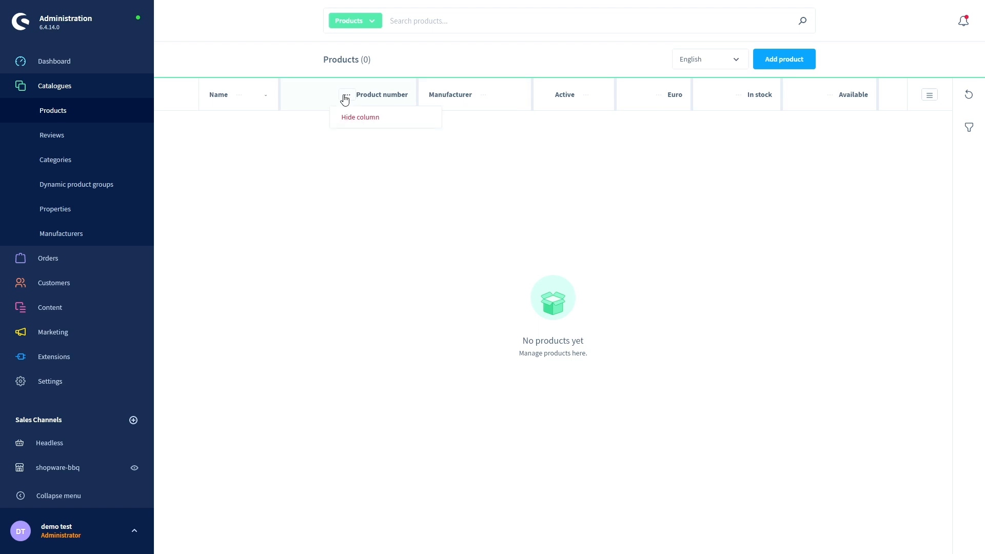
{"action": "left_click", "coordinate": [456, 260]}
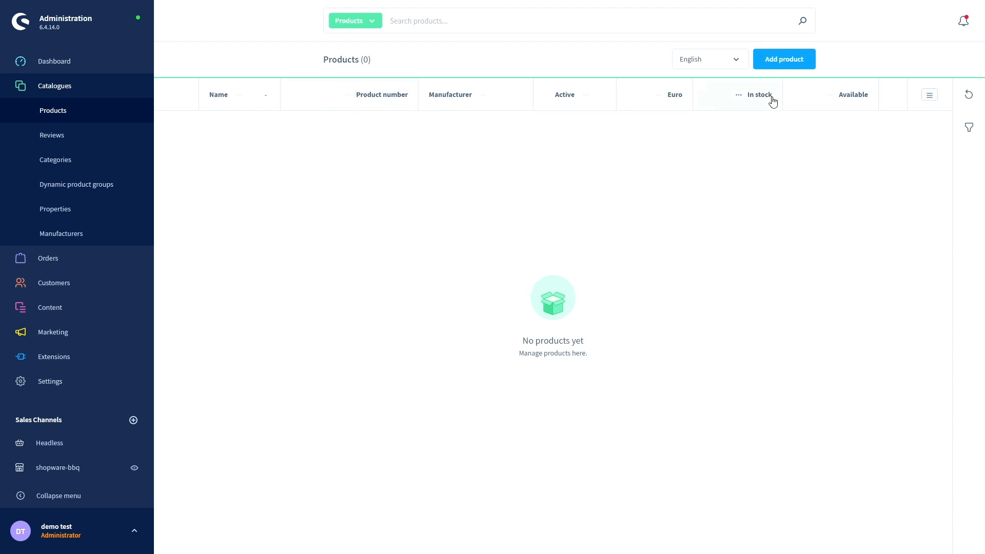
{"action": "left_click", "coordinate": [775, 61]}
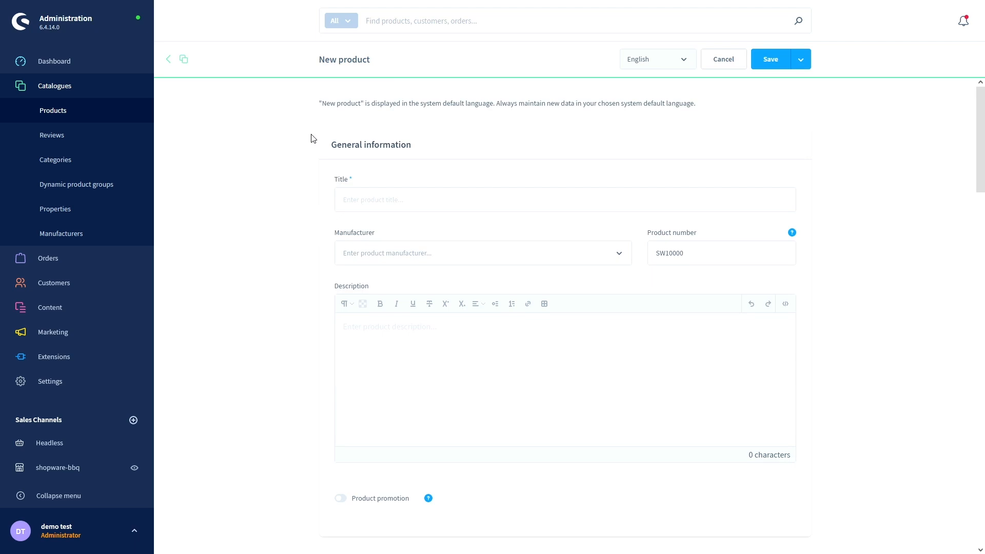
- Title the product 'Gas Station 500' and change its product number to SW10
{"action": "left_click", "coordinate": [353, 197]}
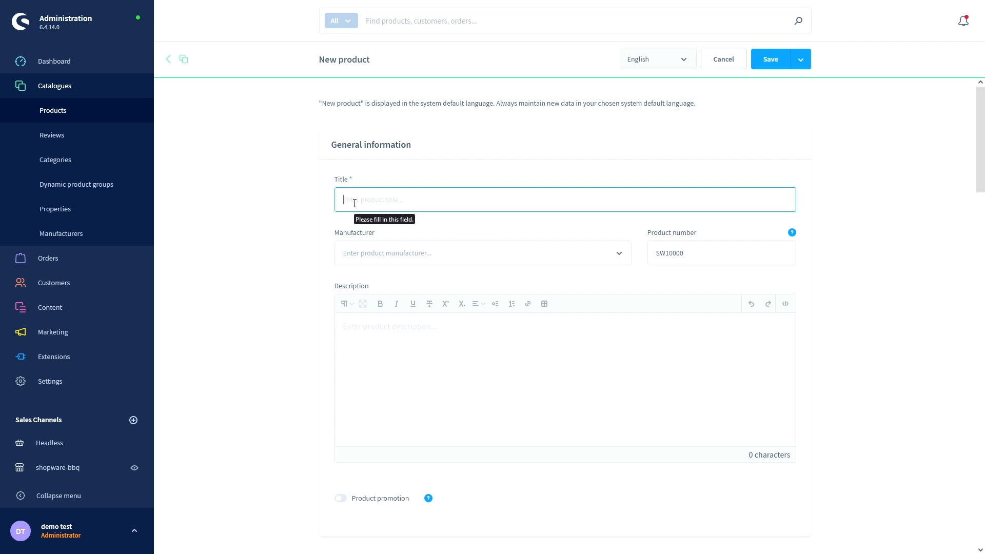
{"action": "type", "text": "Gas "}
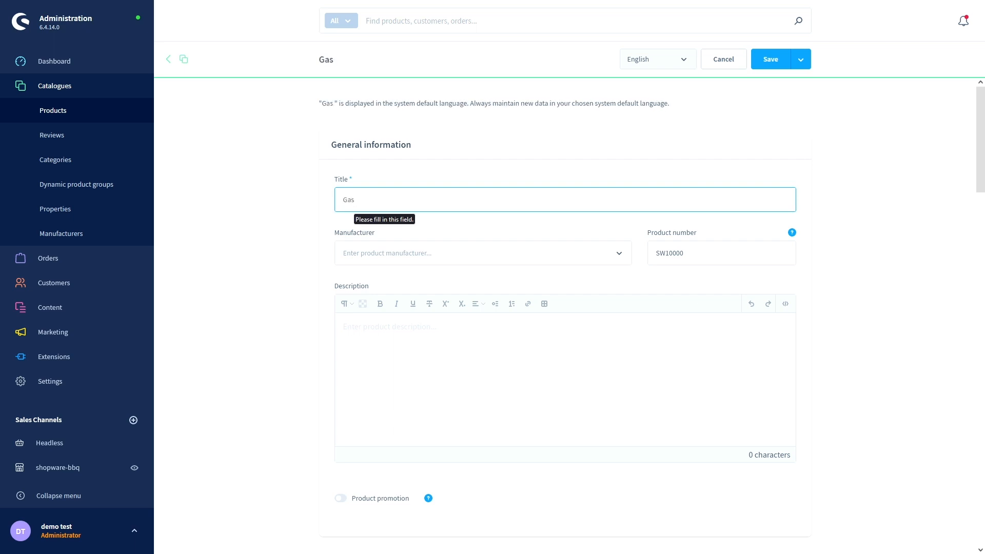
{"action": "type", "text": "Station "}
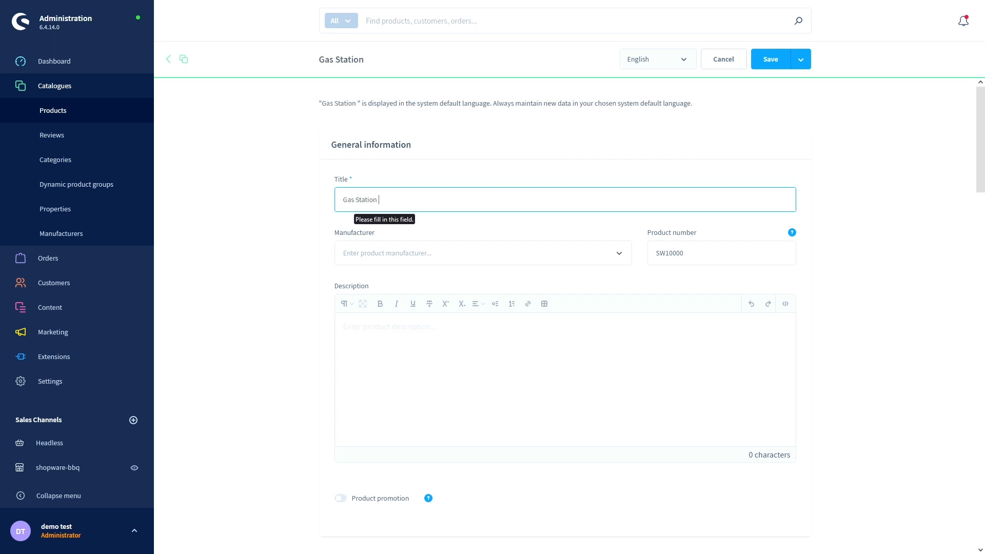
{"action": "type", "text": "500"}
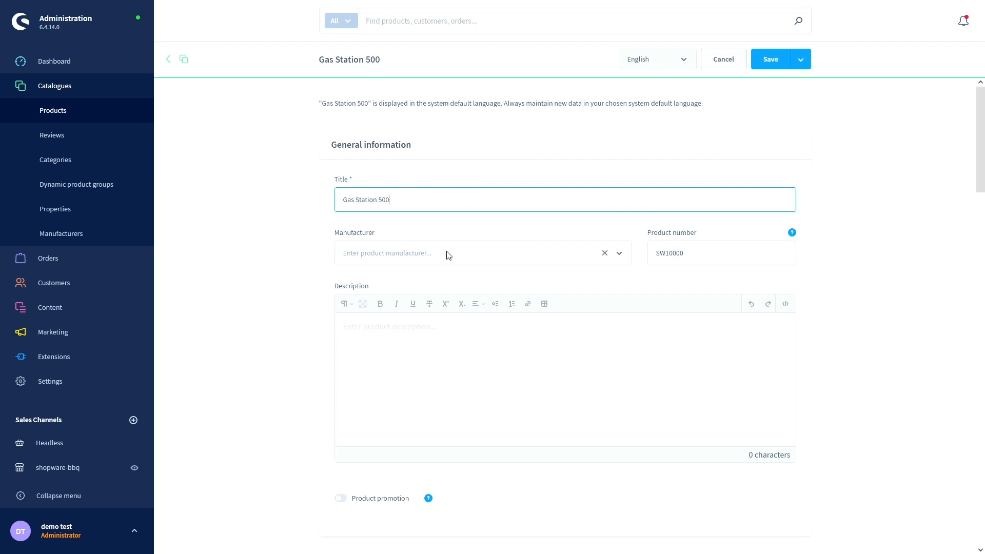
{"action": "scroll", "coordinate": [449, 254], "scroll_direction": "down", "scroll_amount": 1}
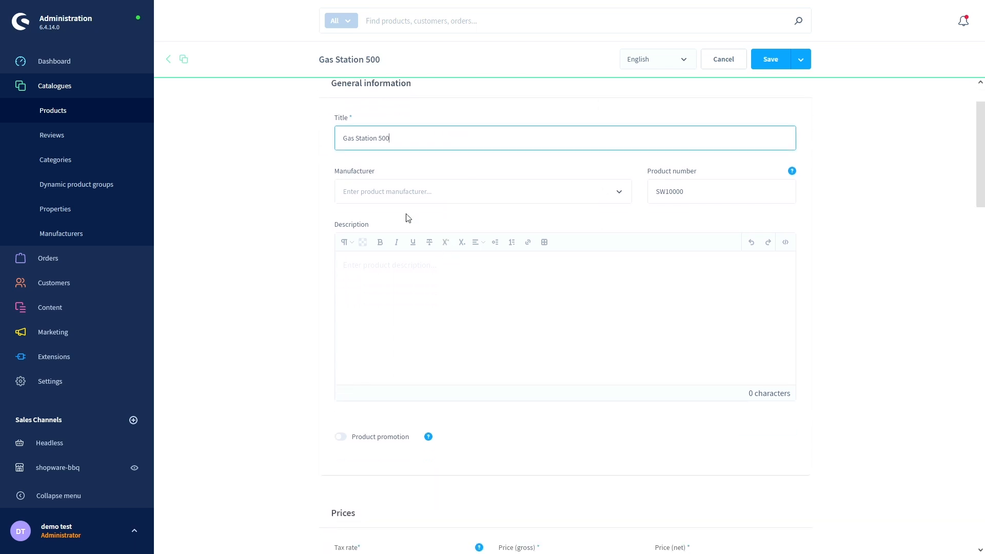
{"action": "left_click", "coordinate": [618, 194]}
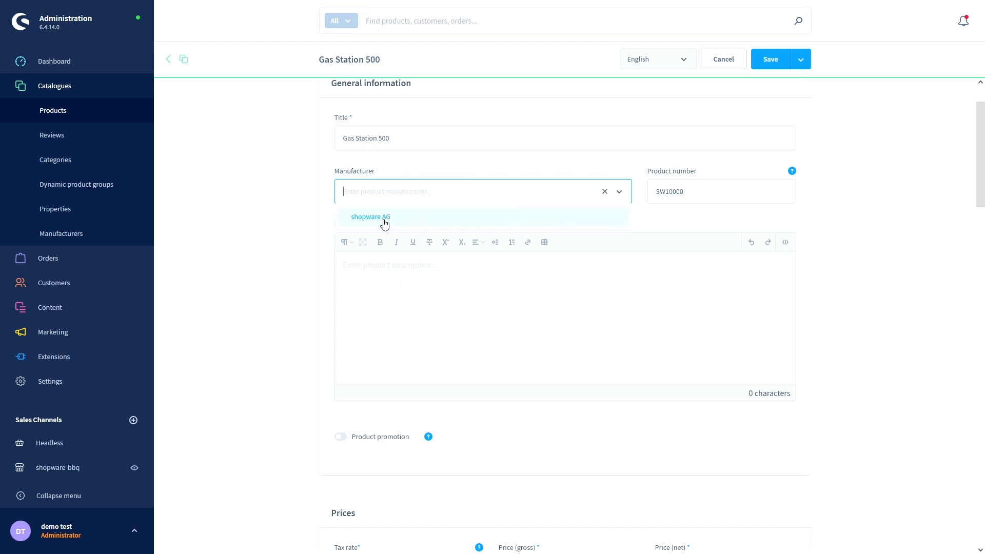
{"action": "left_click", "coordinate": [405, 173]}
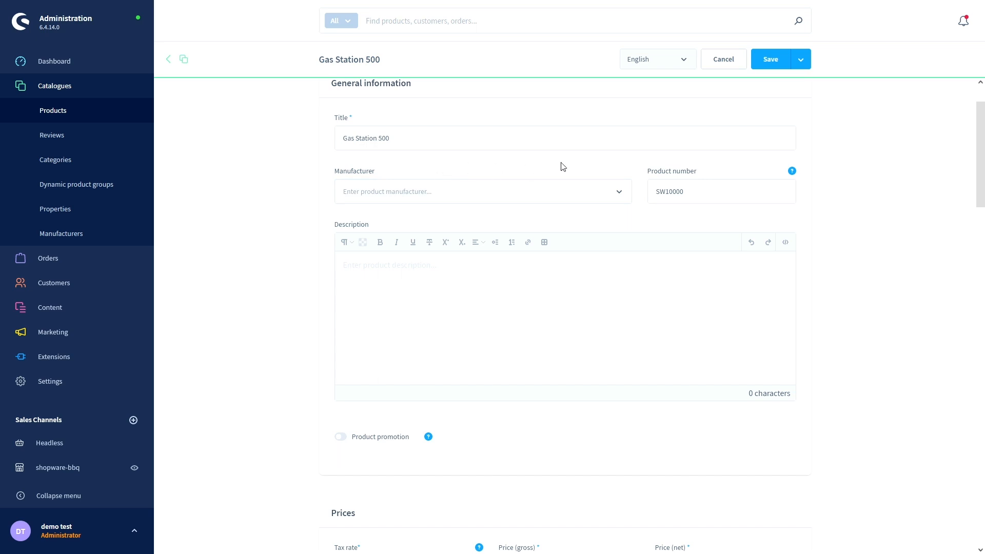
{"action": "left_click", "coordinate": [677, 191]}
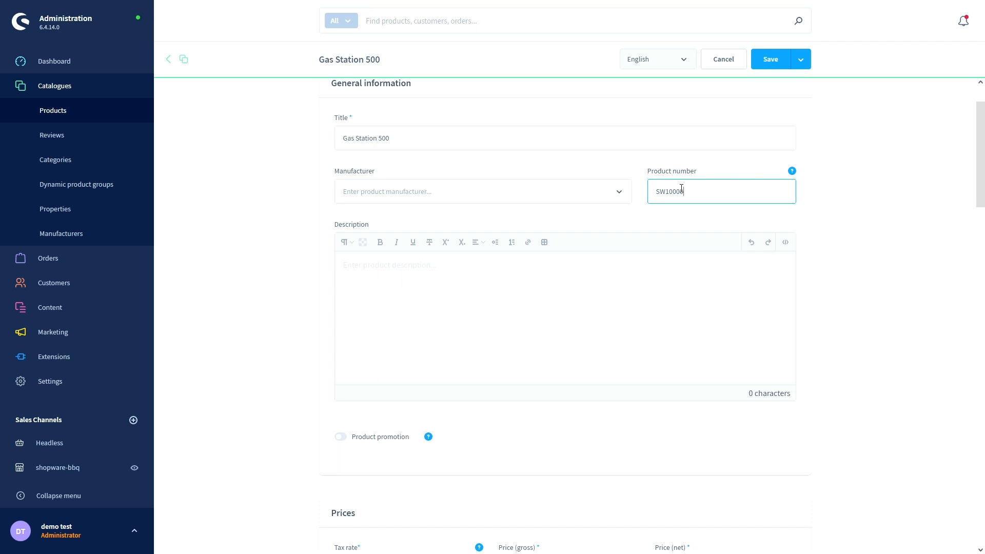
{"action": "key", "text": "BackSpace"}
{"action": "key", "text": "BackSpace"}
{"action": "key", "text": "BackSpace"}
{"action": "key", "text": "BackSpace"}
{"action": "type", "text": "0"}
- Keep the Standard tax rate and enter a 500 € gross price, giving net 420.17 €
{"action": "scroll", "coordinate": [574, 254], "scroll_direction": "down", "scroll_amount": 3}
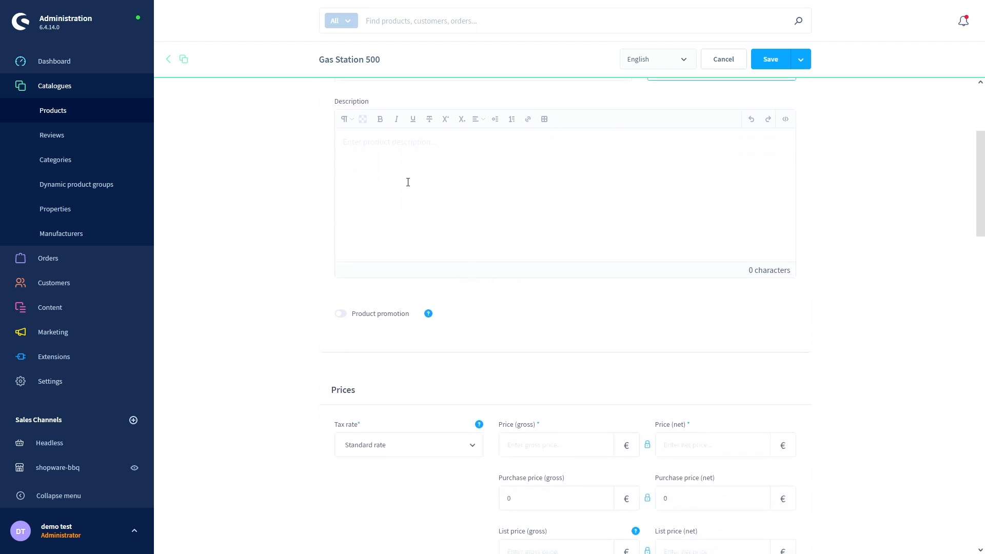
{"action": "scroll", "coordinate": [407, 183], "scroll_direction": "down", "scroll_amount": 2}
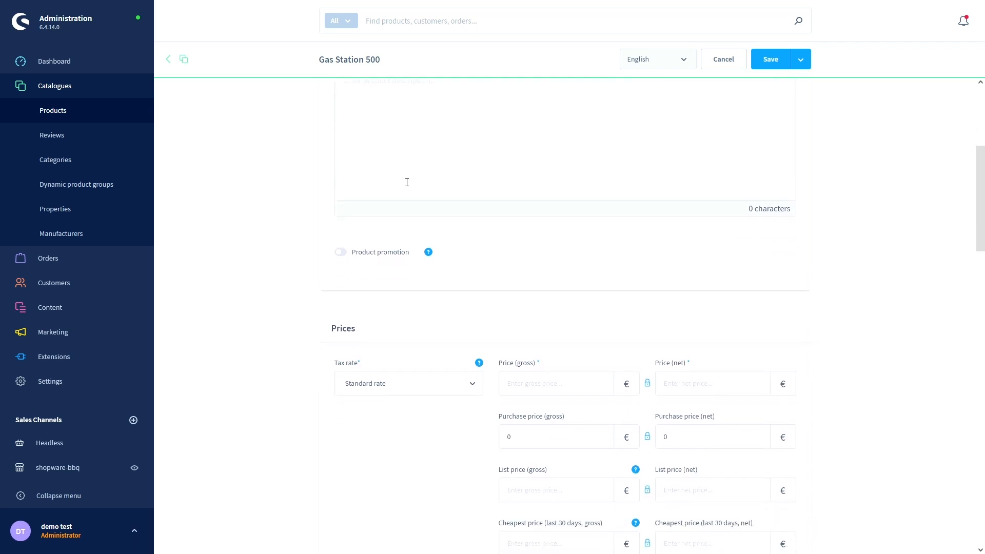
{"action": "scroll", "coordinate": [406, 182], "scroll_direction": "down", "scroll_amount": 2}
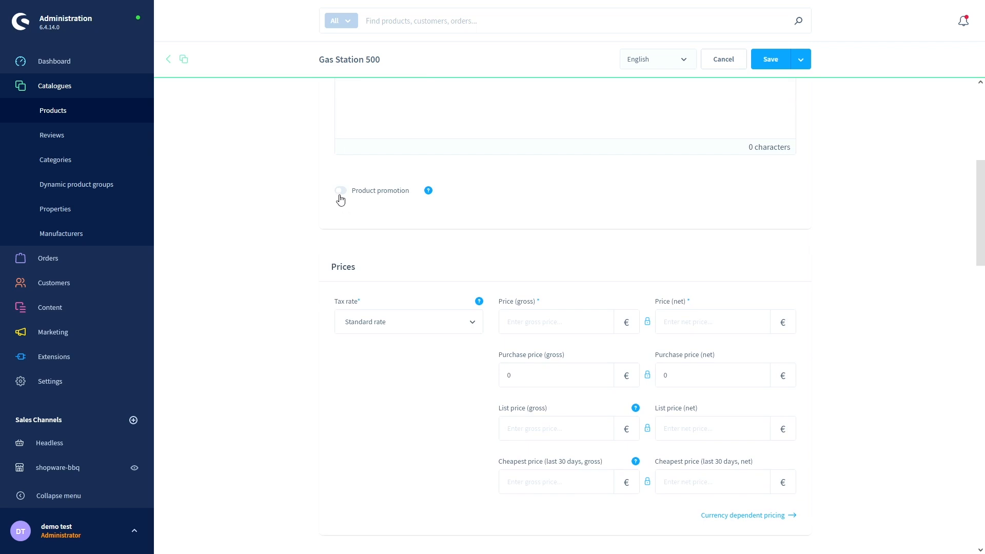
{"action": "scroll", "coordinate": [368, 220], "scroll_direction": "down", "scroll_amount": 3}
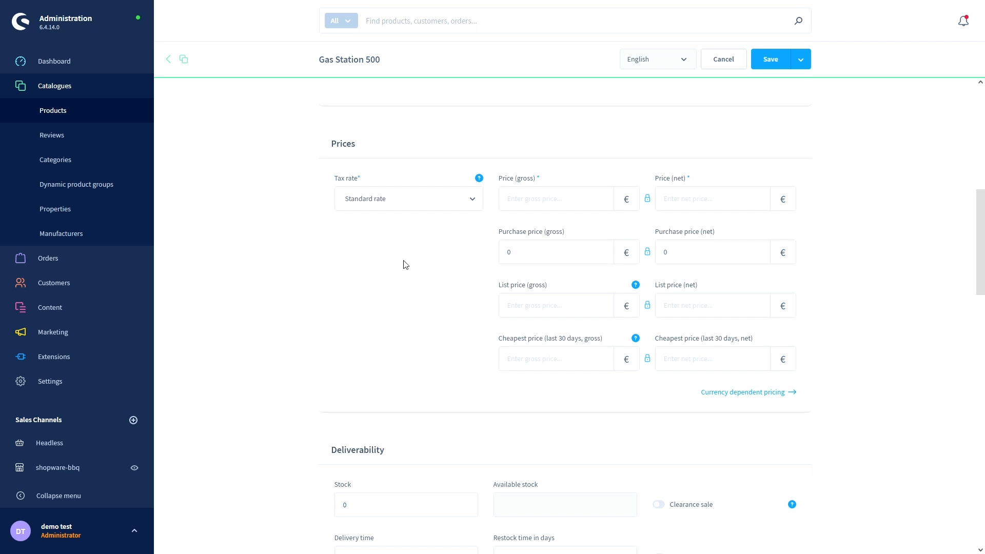
{"action": "left_click", "coordinate": [470, 206]}
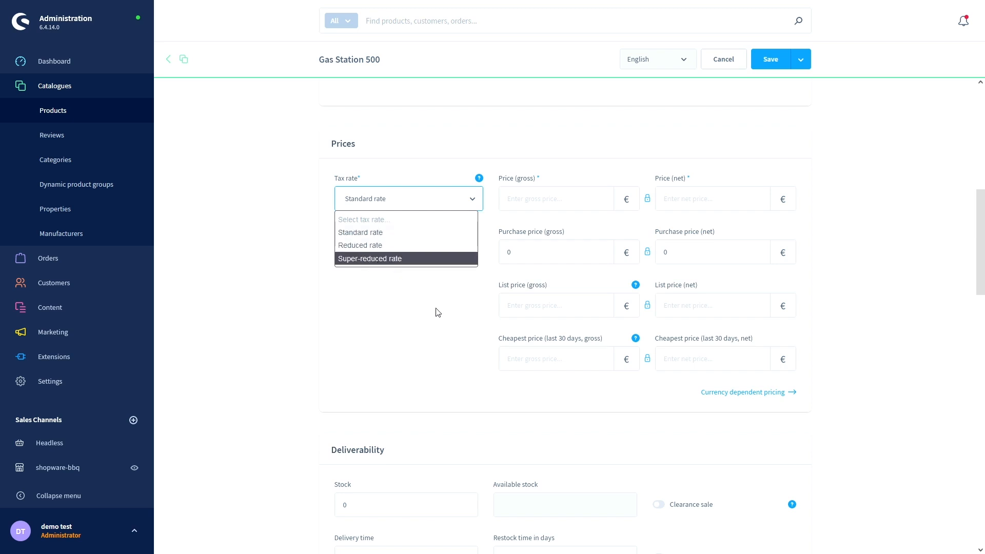
{"action": "left_click", "coordinate": [358, 233]}
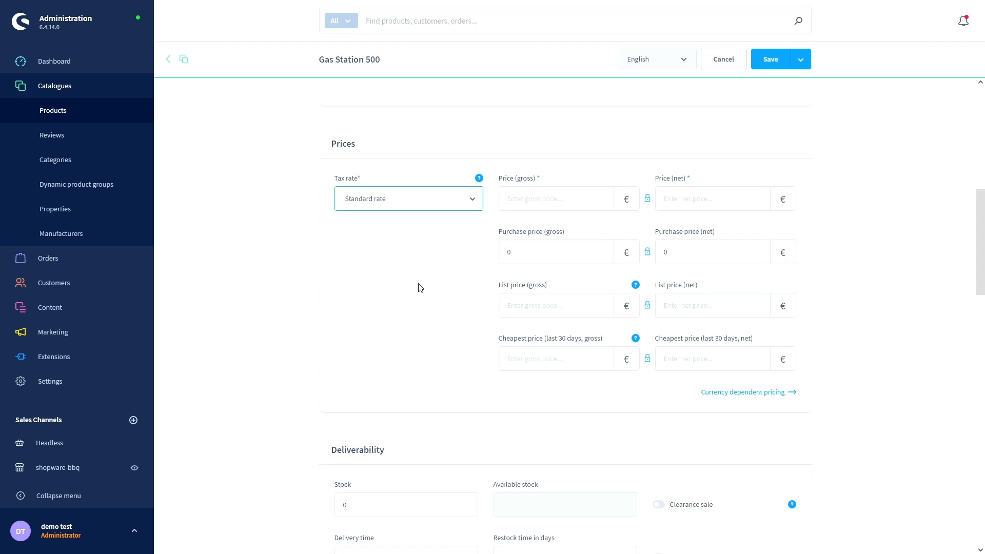
{"action": "left_click", "coordinate": [531, 201]}
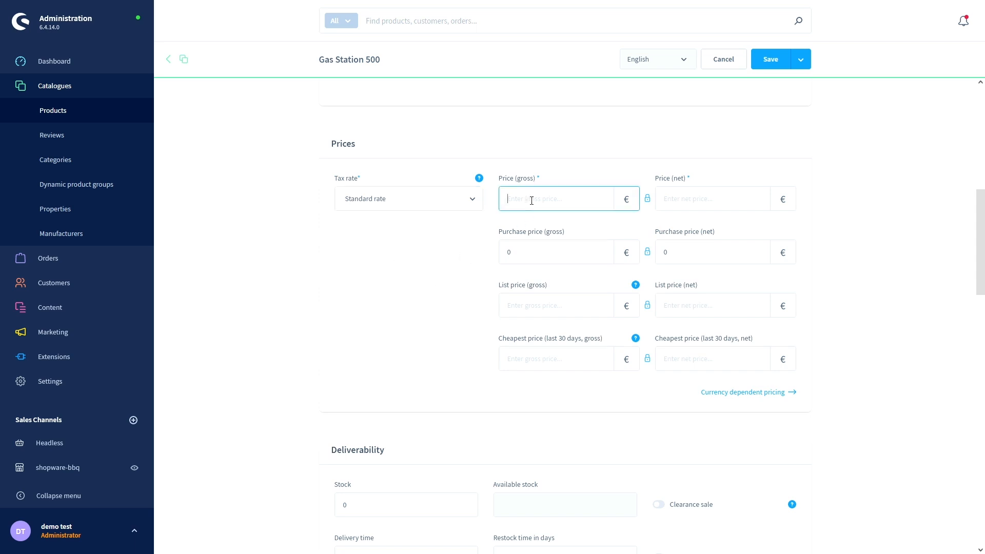
{"action": "type", "text": "500"}
{"action": "left_click", "coordinate": [476, 237]}
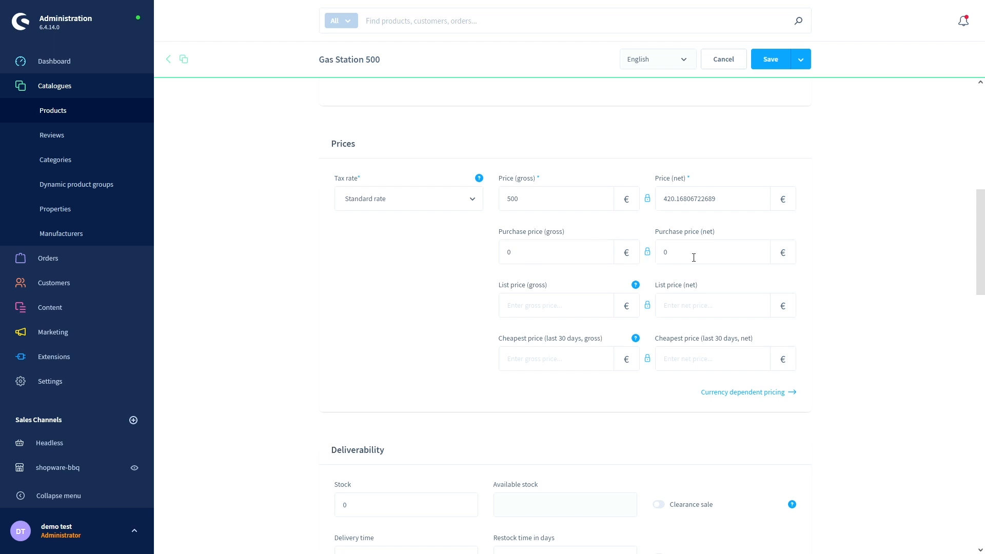
{"action": "scroll", "coordinate": [564, 284], "scroll_direction": "down", "scroll_amount": 1}
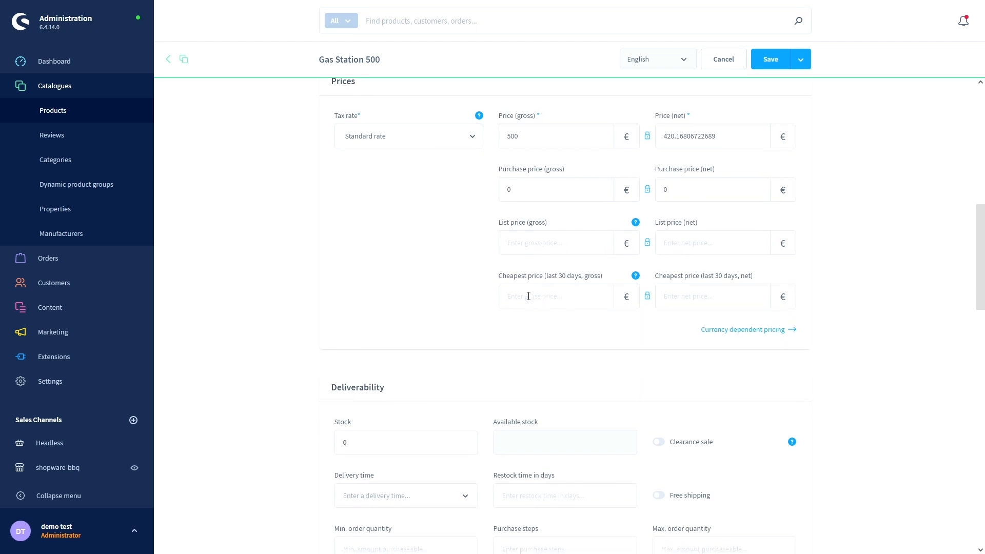
{"action": "scroll", "coordinate": [527, 295], "scroll_direction": "down", "scroll_amount": 1}
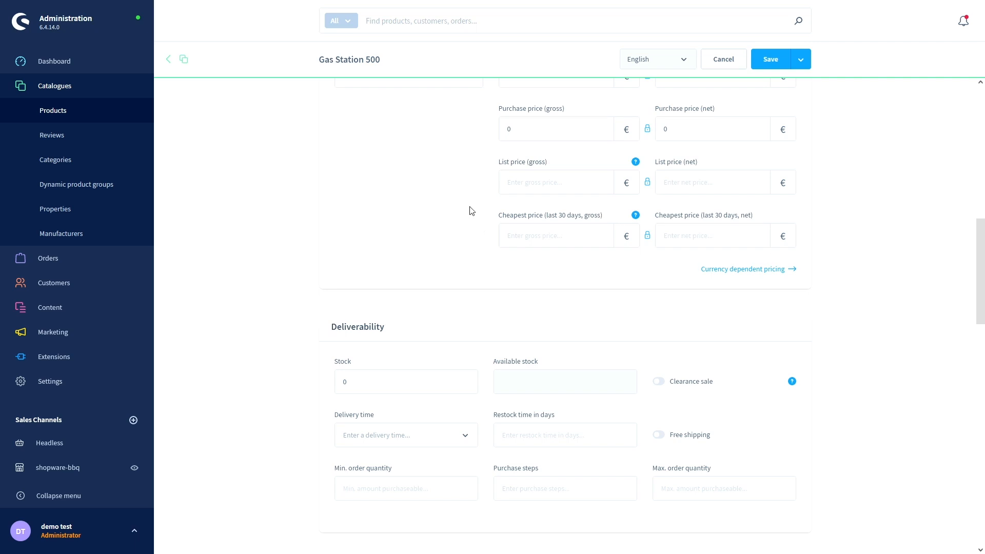
{"action": "scroll", "coordinate": [472, 210], "scroll_direction": "down", "scroll_amount": 3}
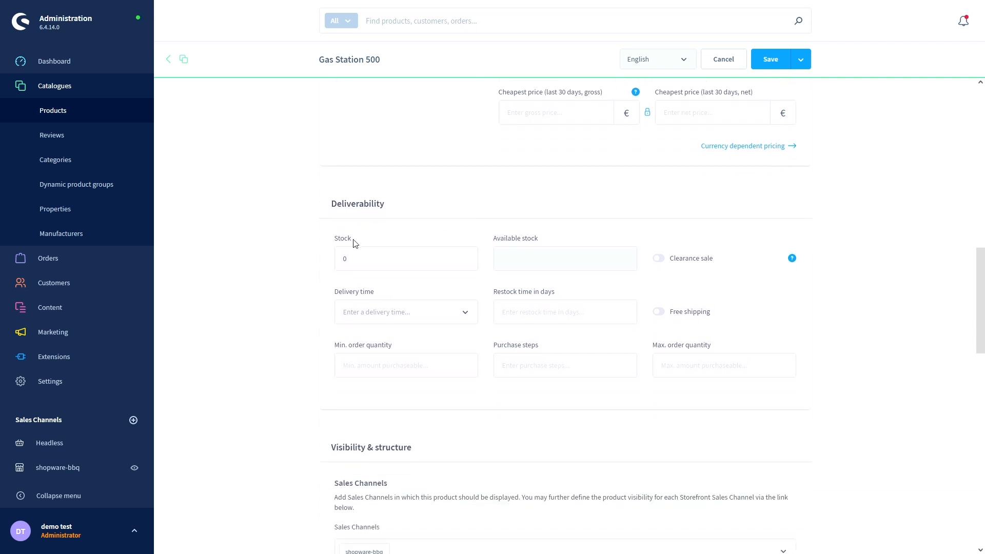
- Change the product's stock from 0 to 10
{"action": "scroll", "coordinate": [366, 257], "scroll_direction": "down", "scroll_amount": 2}
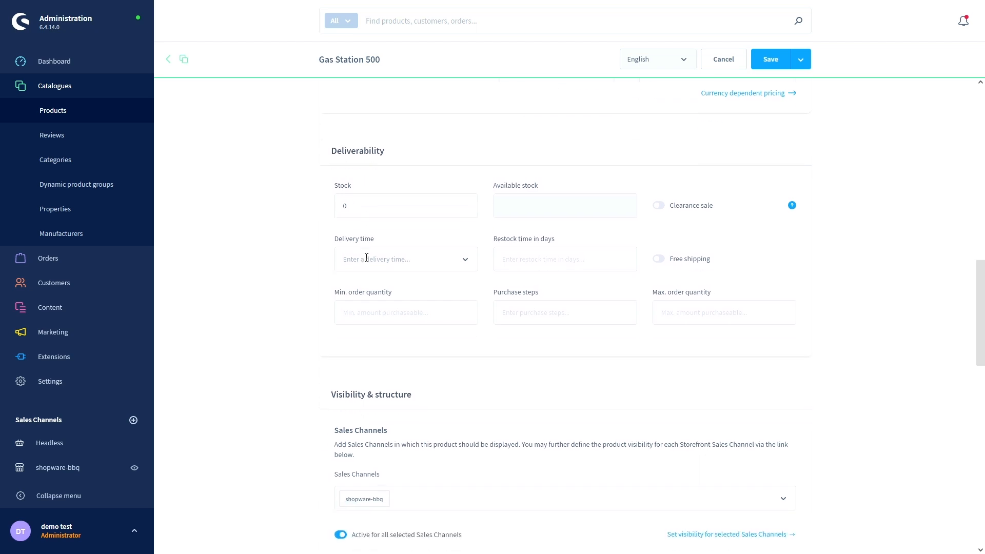
{"action": "double_click", "coordinate": [377, 201]}
{"action": "key", "text": "BackSpace"}
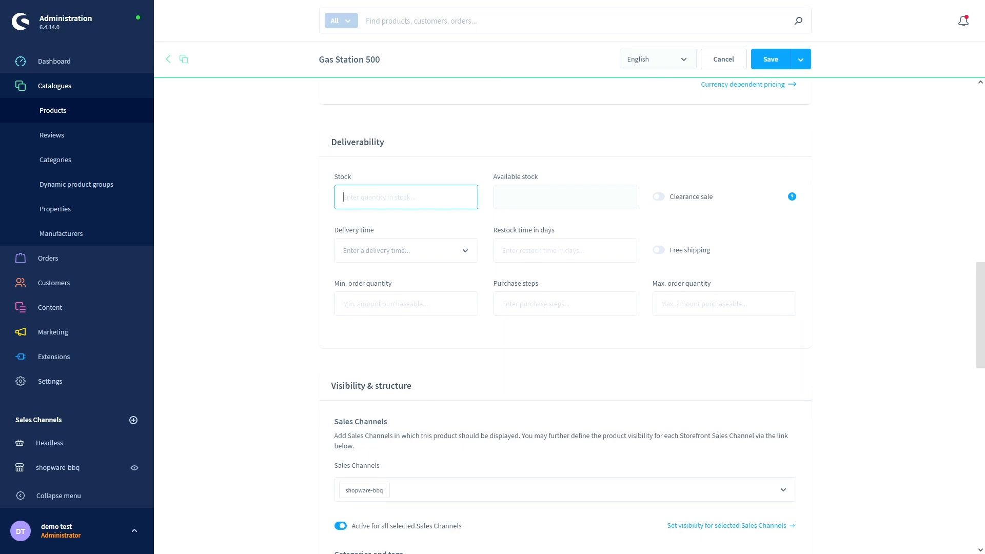
{"action": "type", "text": "10"}
{"action": "left_click", "coordinate": [406, 169]}
- Set the delivery time to 2-5 days
{"action": "scroll", "coordinate": [328, 186], "scroll_direction": "down", "scroll_amount": 1}
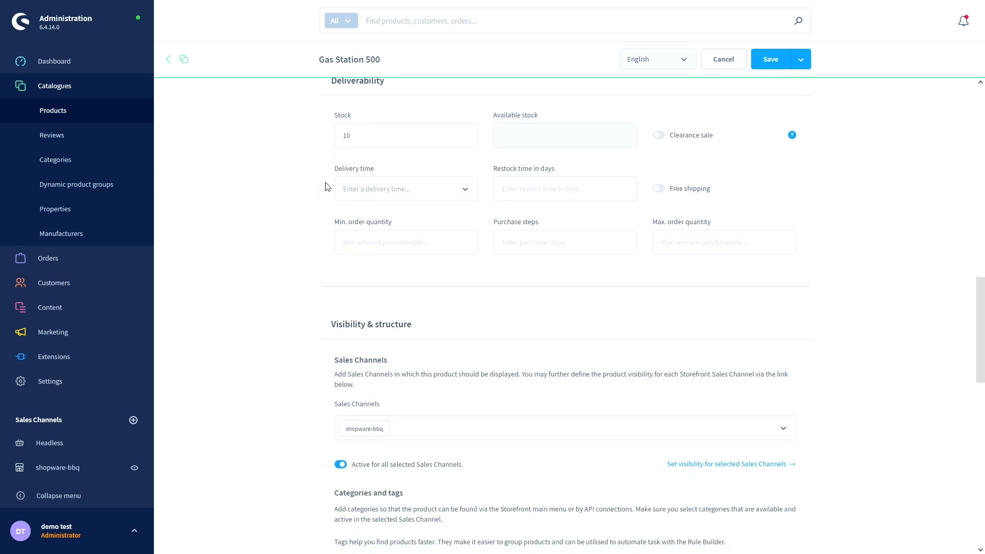
{"action": "left_click", "coordinate": [357, 193]}
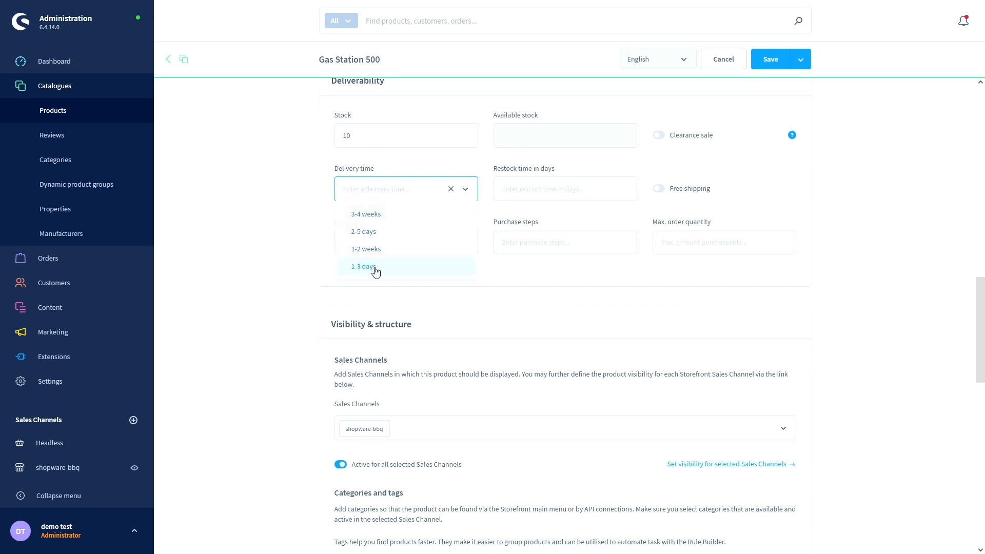
{"action": "left_click", "coordinate": [374, 233]}
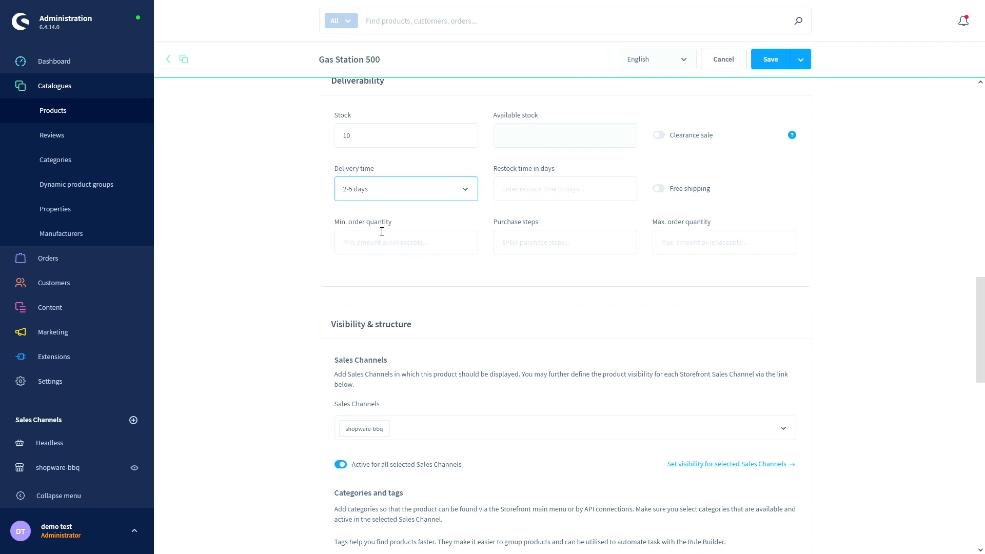
{"action": "left_click", "coordinate": [521, 193]}
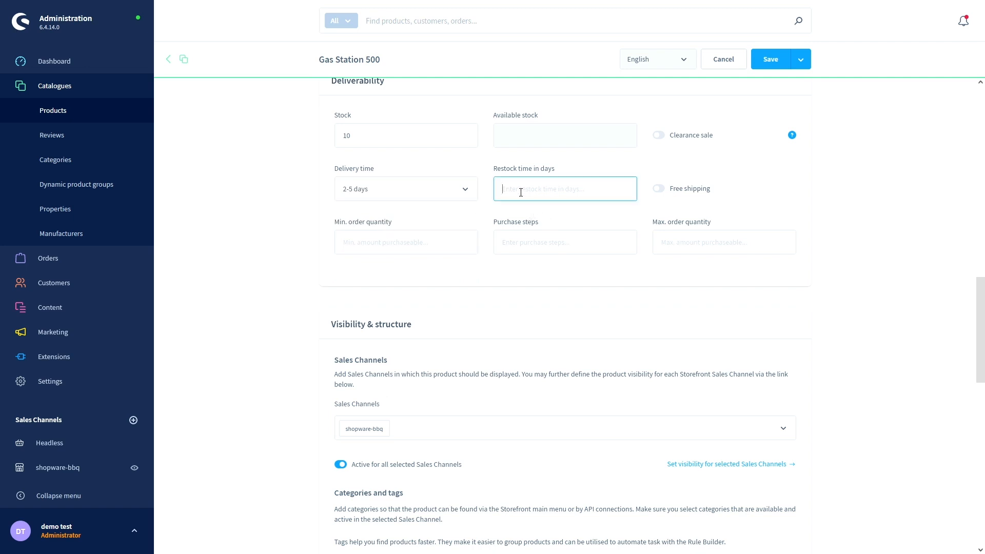
{"action": "scroll", "coordinate": [477, 262], "scroll_direction": "down", "scroll_amount": 1}
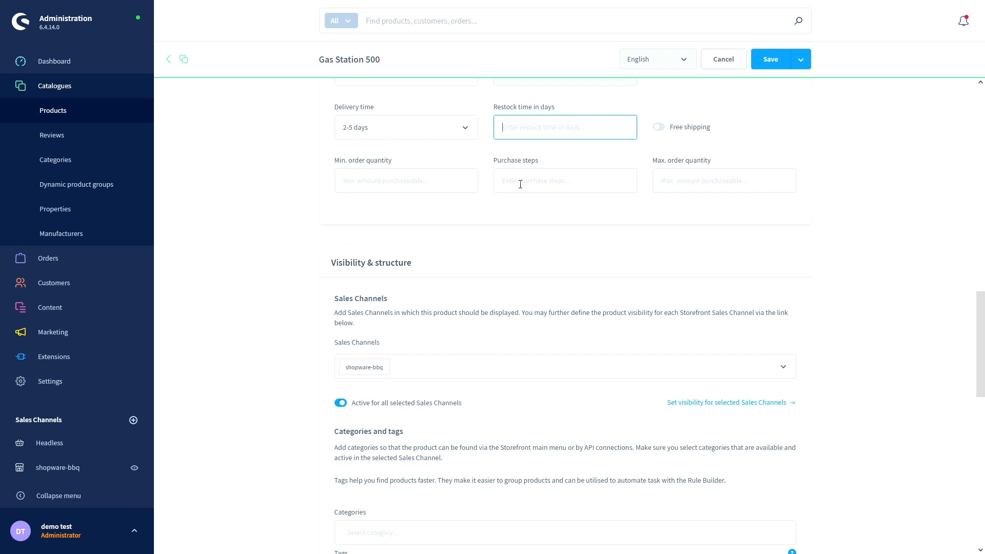
{"action": "scroll", "coordinate": [486, 208], "scroll_direction": "down", "scroll_amount": 2}
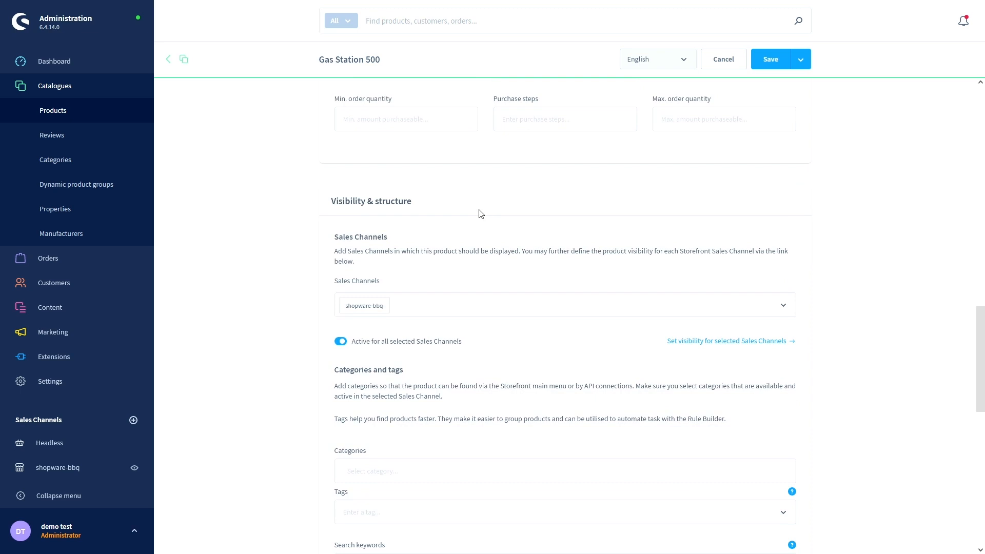
{"action": "scroll", "coordinate": [479, 213], "scroll_direction": "down", "scroll_amount": 2}
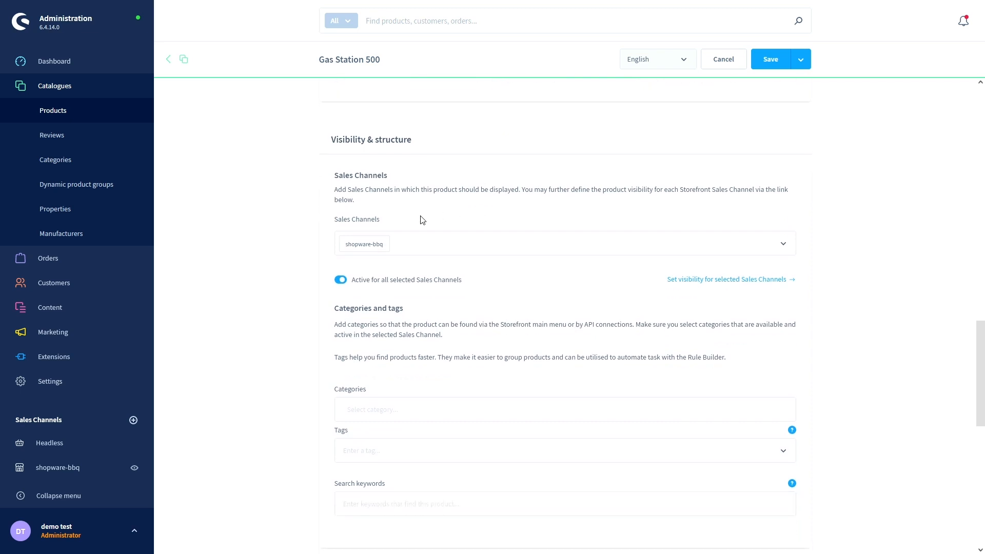
{"action": "scroll", "coordinate": [422, 220], "scroll_direction": "down", "scroll_amount": 2}
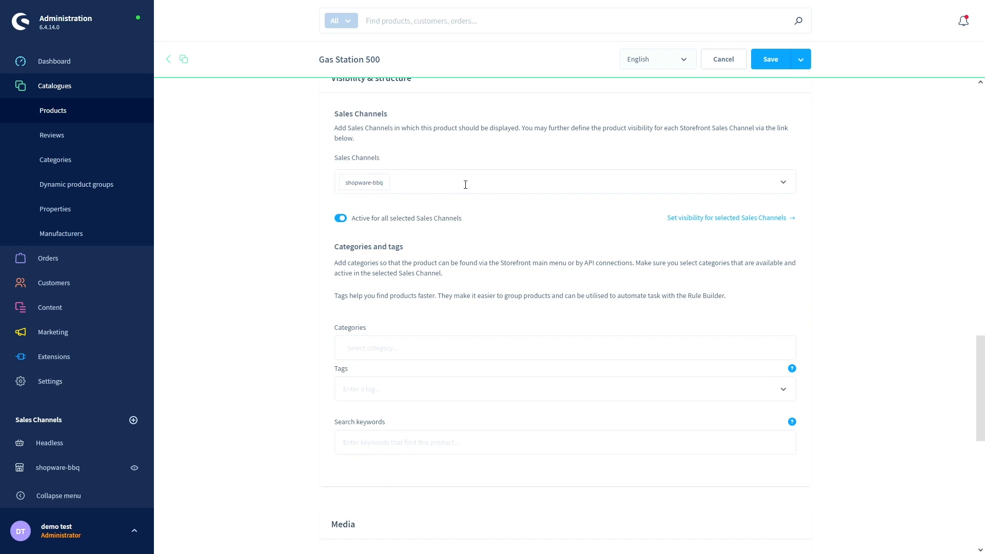
{"action": "left_click", "coordinate": [786, 187]}
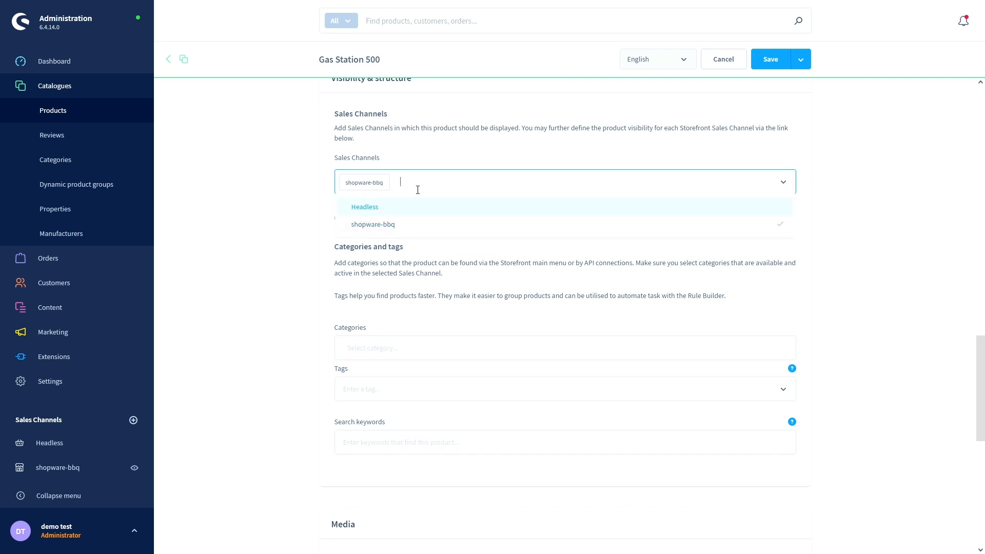
{"action": "left_click", "coordinate": [439, 163]}
{"action": "scroll", "coordinate": [336, 210], "scroll_direction": "down", "scroll_amount": 1}
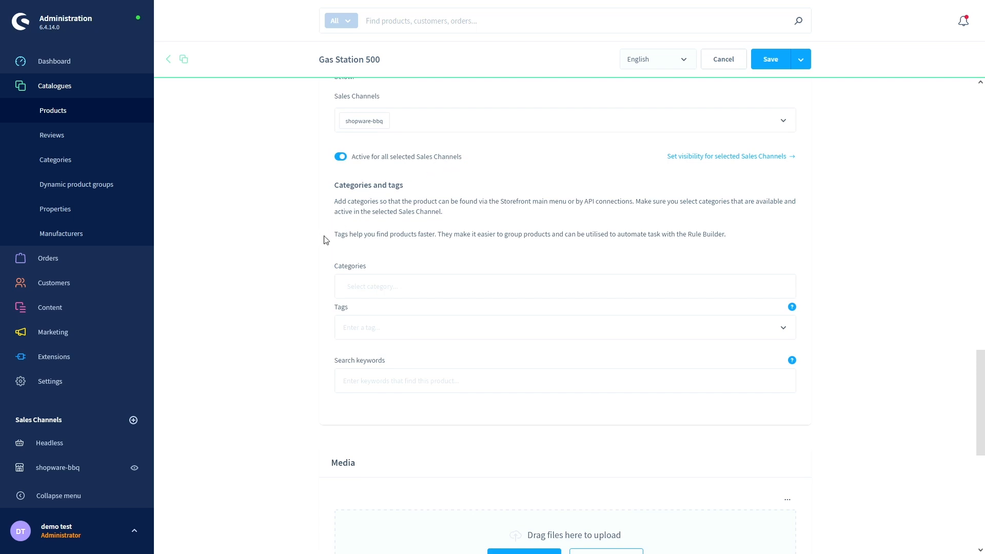
{"action": "scroll", "coordinate": [325, 239], "scroll_direction": "down", "scroll_amount": 1}
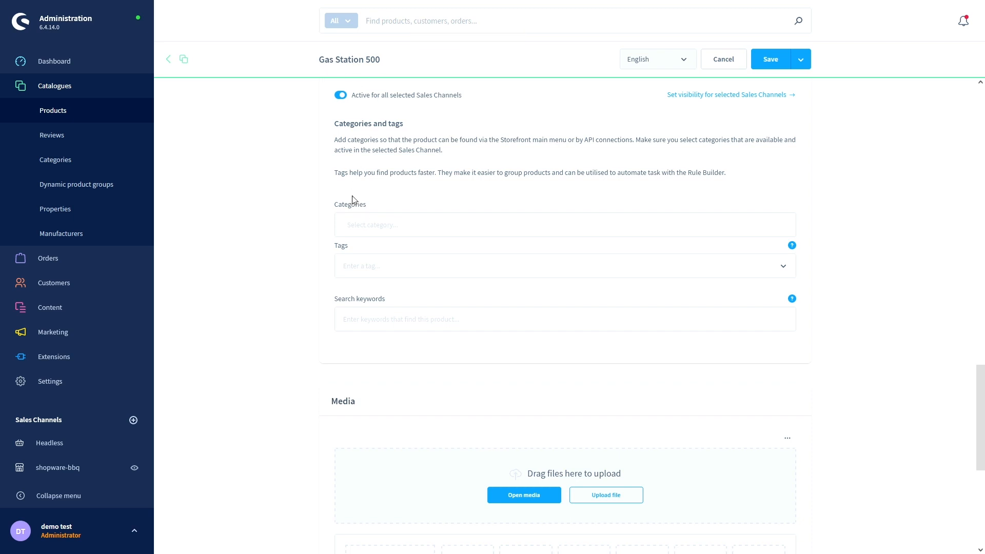
- Assign Gas Station 500 to Home > gas bbq > bbq stations in the Categories picker
{"action": "left_click", "coordinate": [367, 230]}
{"action": "left_click", "coordinate": [352, 258]}
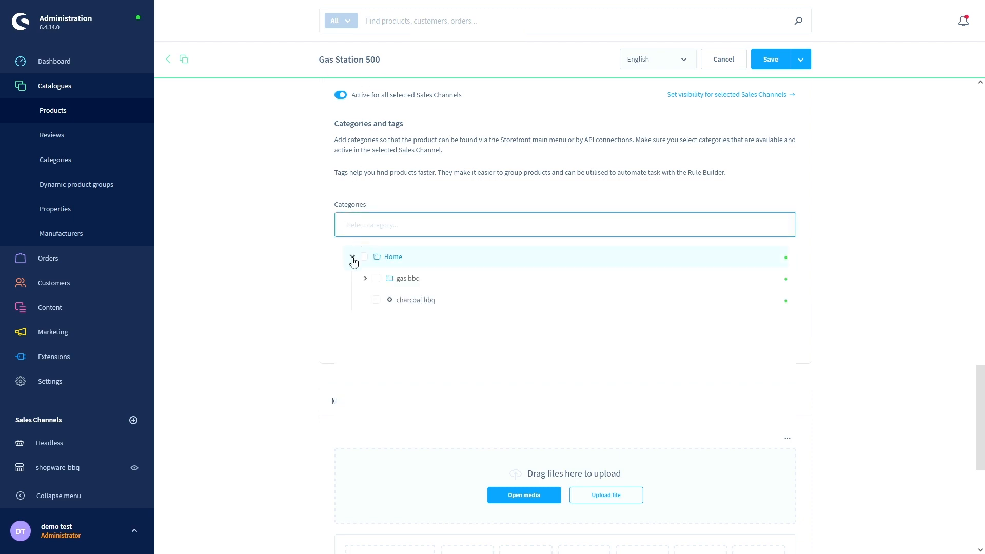
{"action": "left_click", "coordinate": [366, 279]}
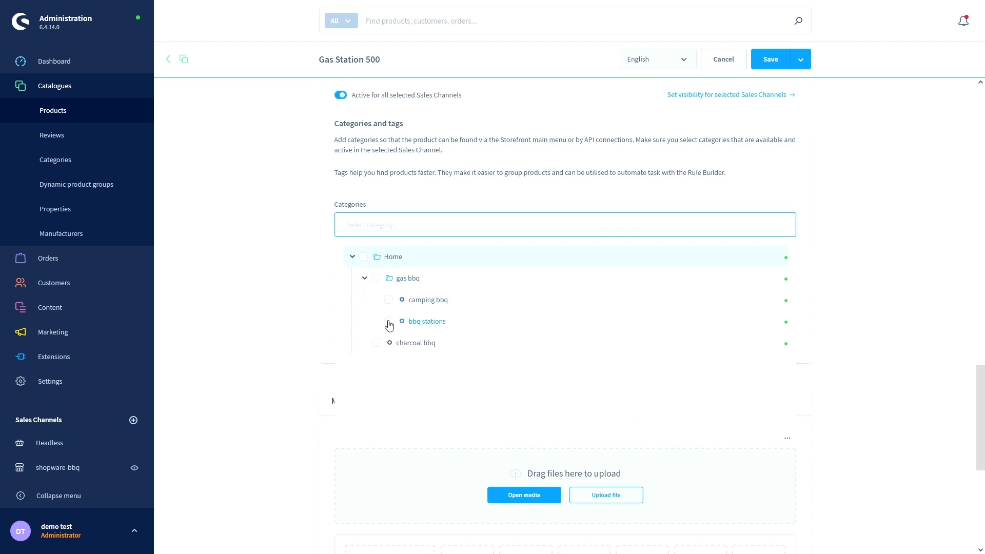
{"action": "left_click", "coordinate": [388, 323]}
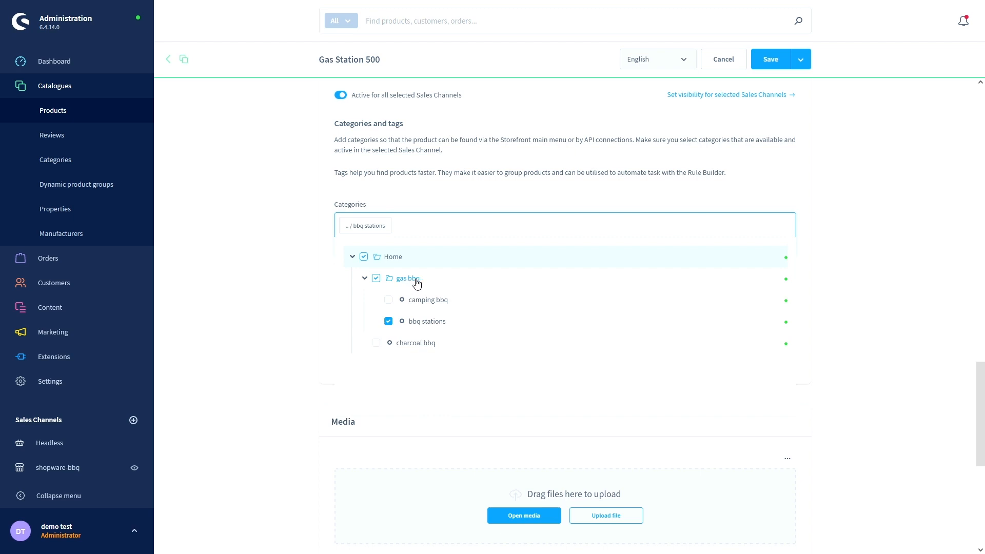
{"action": "left_click", "coordinate": [325, 278]}
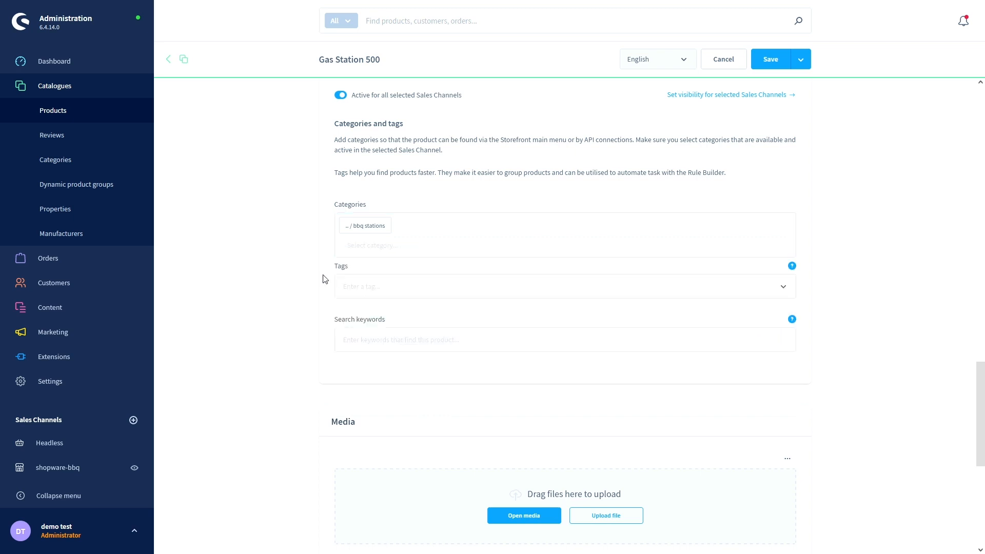
{"action": "scroll", "coordinate": [325, 279], "scroll_direction": "down", "scroll_amount": 5}
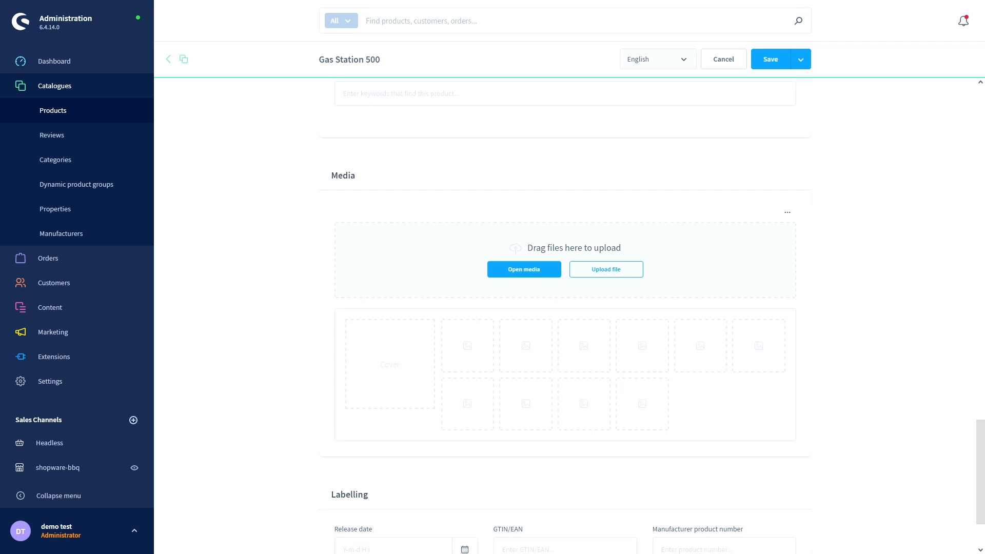
- Upload the barbecue photo as the cover image and save Gas Station 500
{"action": "left_click_drag", "start_coordinate": [337, 181], "coordinate": [402, 257]}
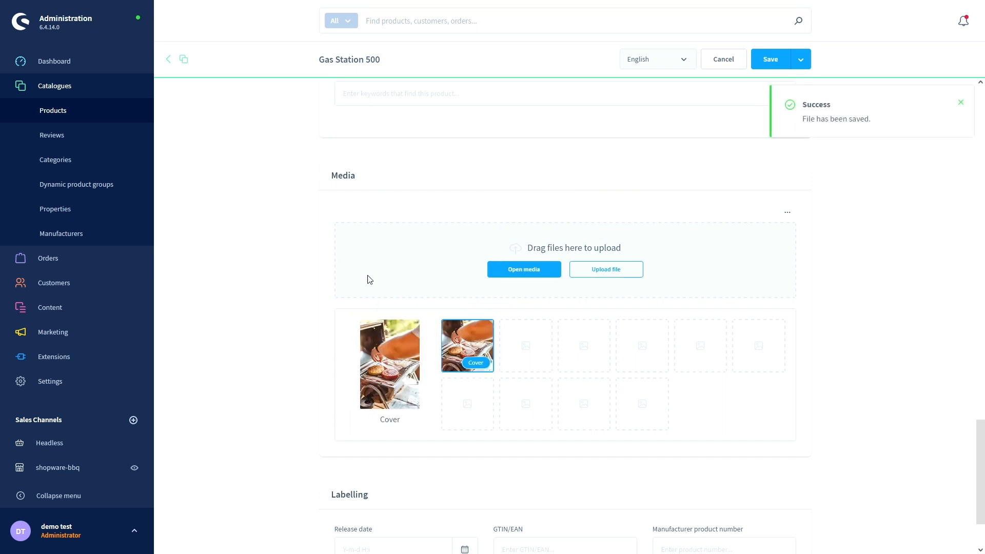
{"action": "left_click", "coordinate": [960, 103]}
{"action": "scroll", "coordinate": [358, 223], "scroll_direction": "down", "scroll_amount": 1}
{"action": "scroll", "coordinate": [358, 226], "scroll_direction": "down", "scroll_amount": 1}
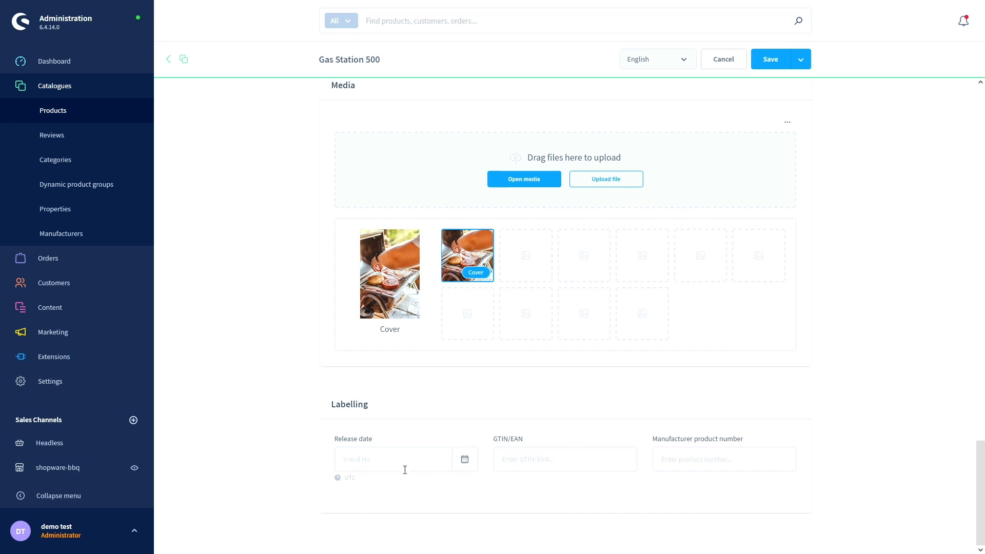
{"action": "scroll", "coordinate": [464, 496], "scroll_direction": "up", "scroll_amount": 20}
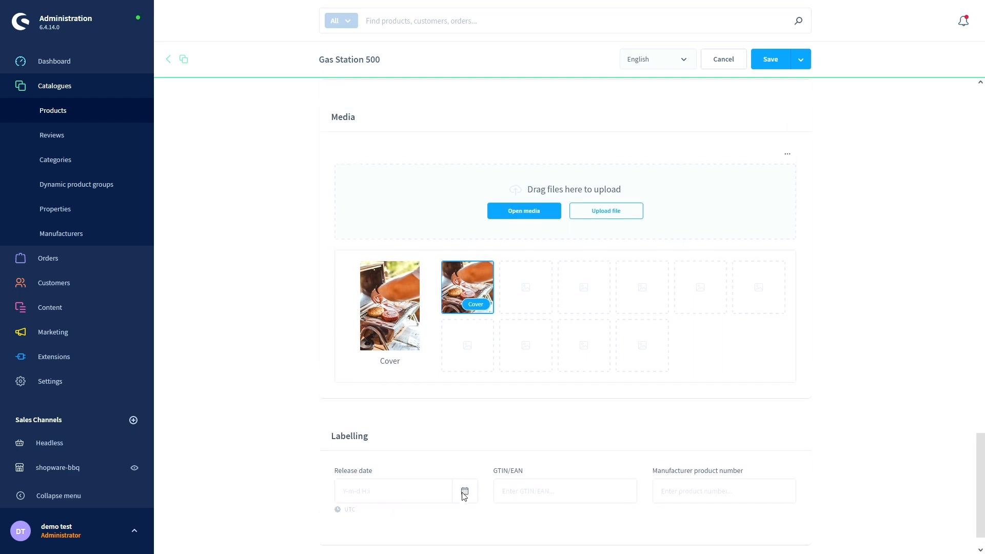
{"action": "scroll", "coordinate": [470, 499], "scroll_direction": "up", "scroll_amount": 4}
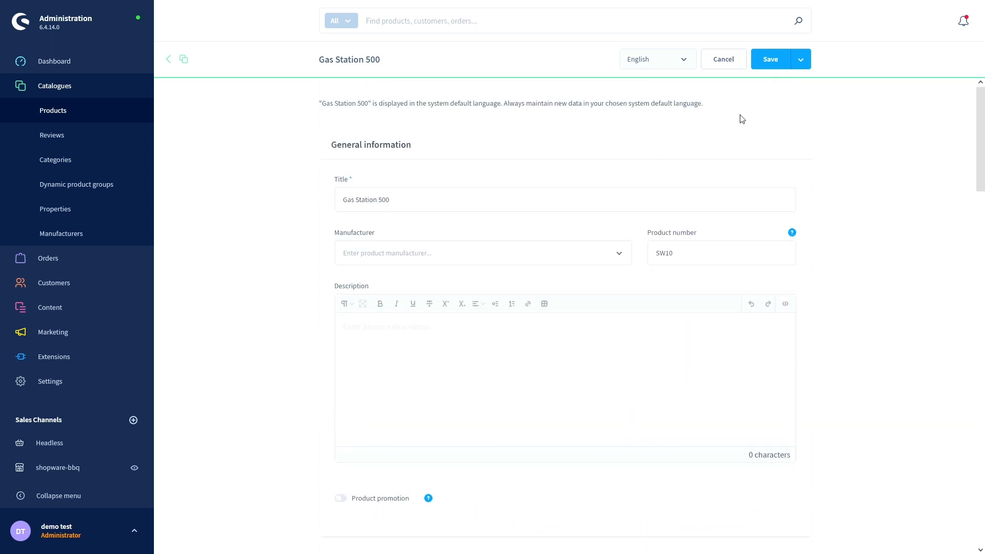
{"action": "left_click", "coordinate": [777, 65]}
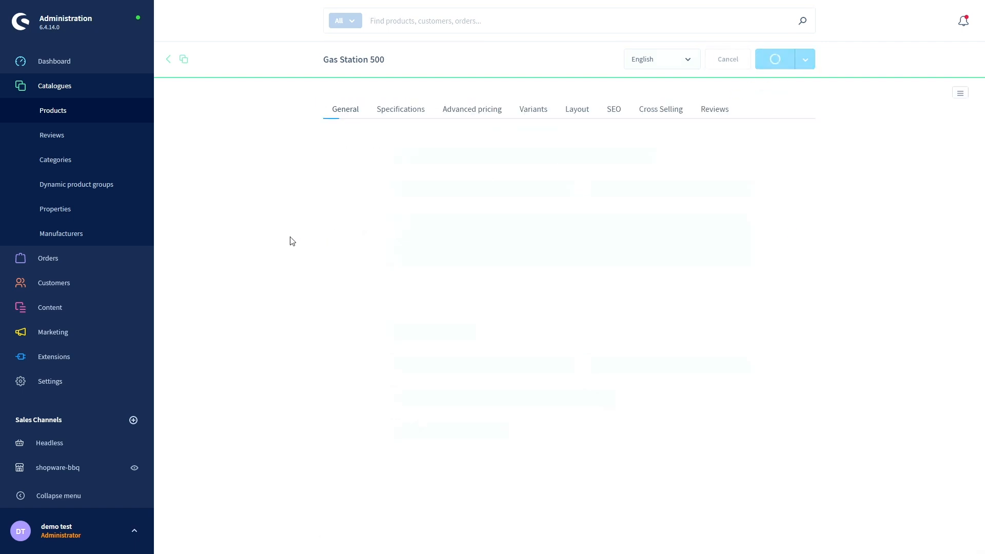
- Check that the bbq stations category's Products tab lists Gas Station 500, then switch to the storefront
{"action": "left_click", "coordinate": [186, 59]}
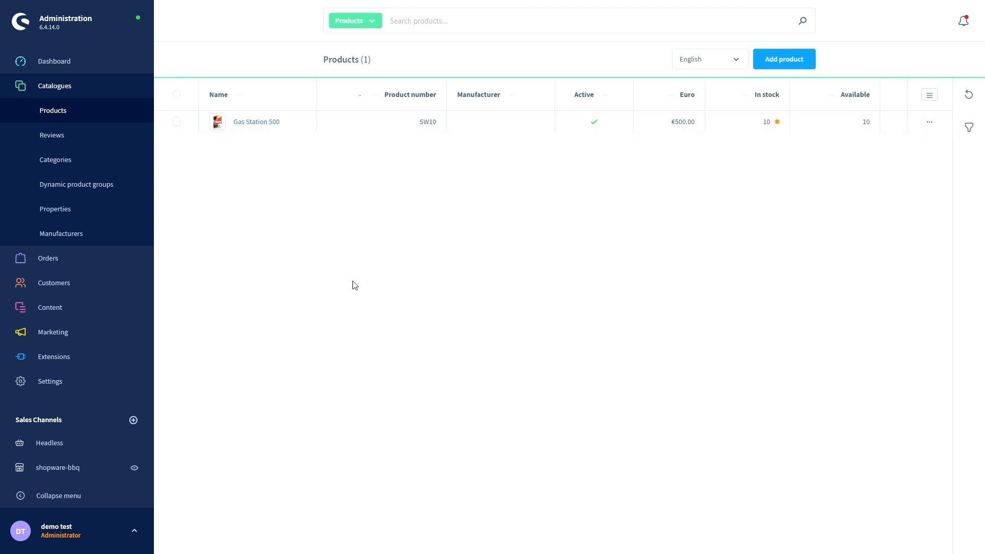
{"action": "left_click", "coordinate": [55, 160]}
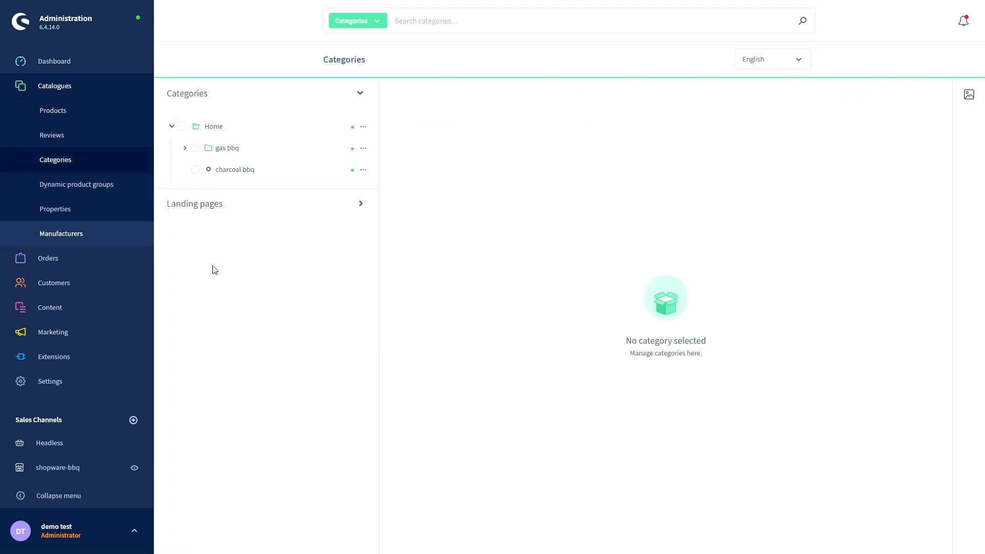
{"action": "left_click", "coordinate": [185, 150]}
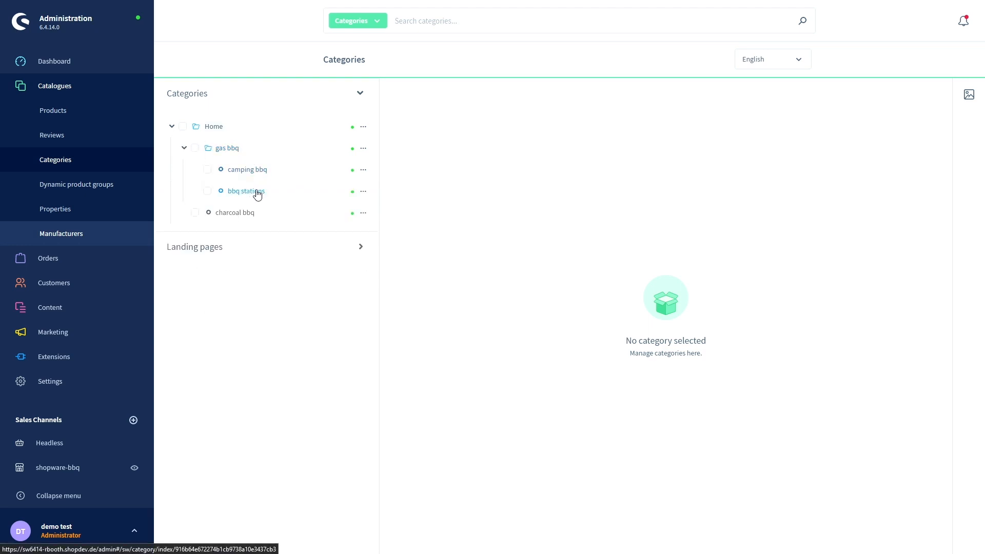
{"action": "left_click", "coordinate": [250, 197]}
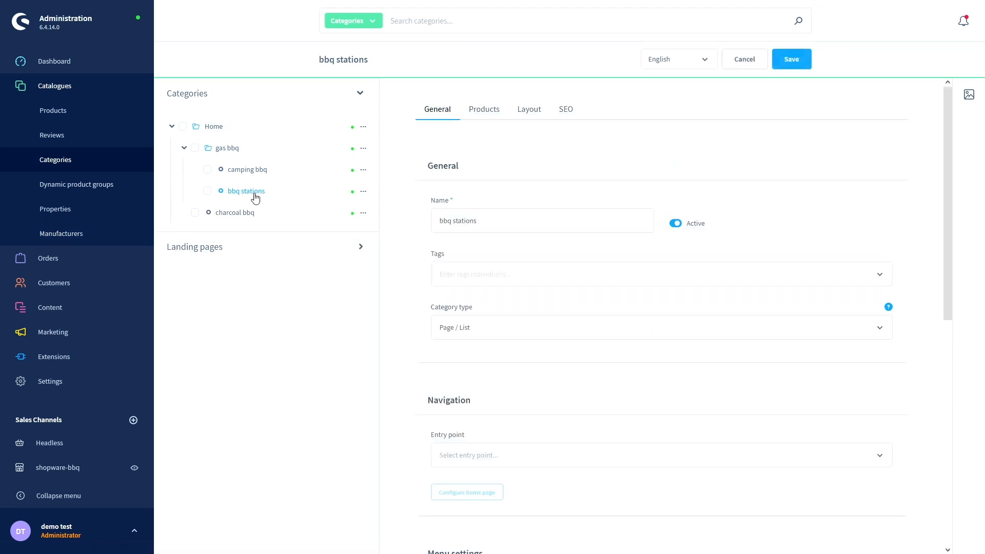
{"action": "left_click", "coordinate": [484, 110]}
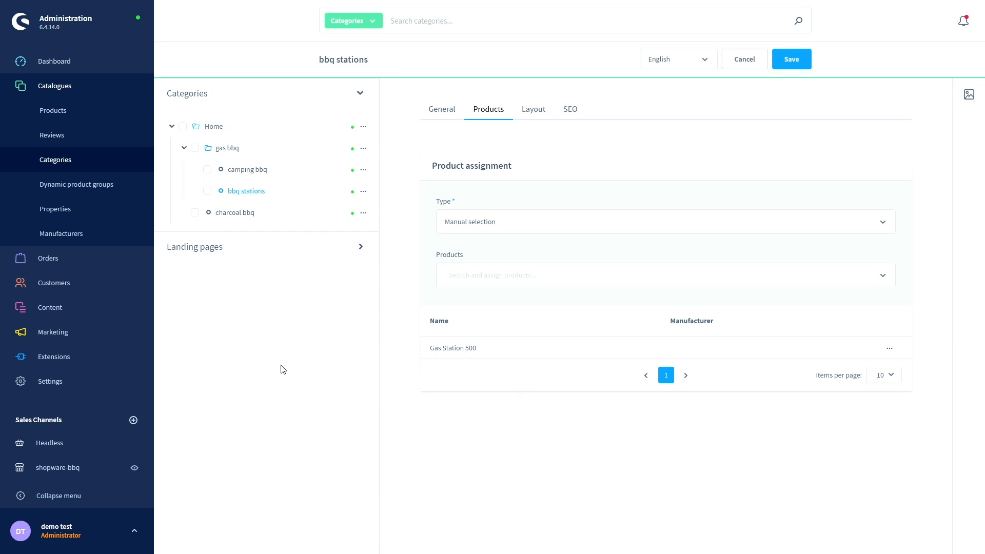
{"action": "key", "text": "ctrl+Tab"}
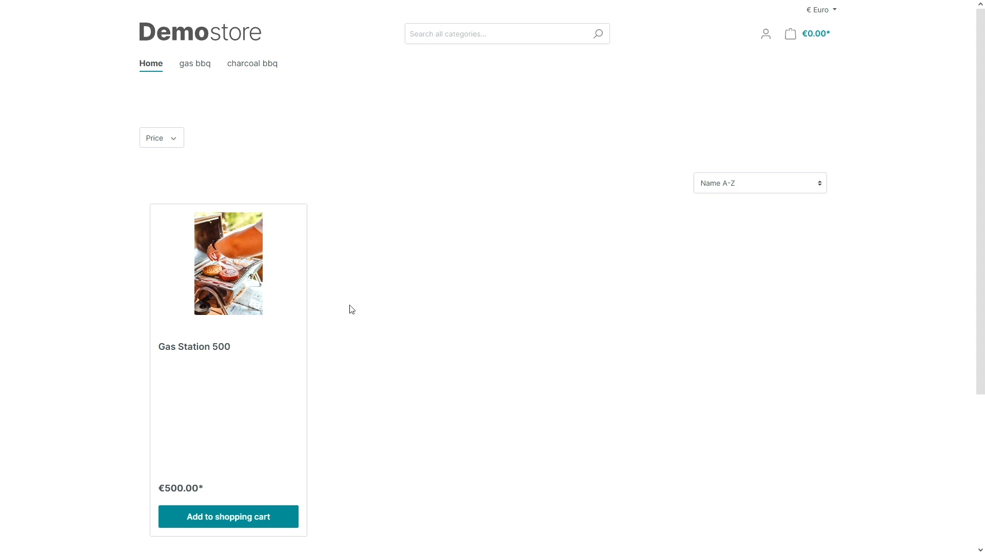
- Browse the storefront's gas bbq, camping bbq and bbq stations pages to find Gas Station 500
{"action": "scroll", "coordinate": [353, 309], "scroll_direction": "down", "scroll_amount": 3}
{"action": "scroll", "coordinate": [366, 312], "scroll_direction": "up", "scroll_amount": 3}
{"action": "left_click", "coordinate": [194, 66]}
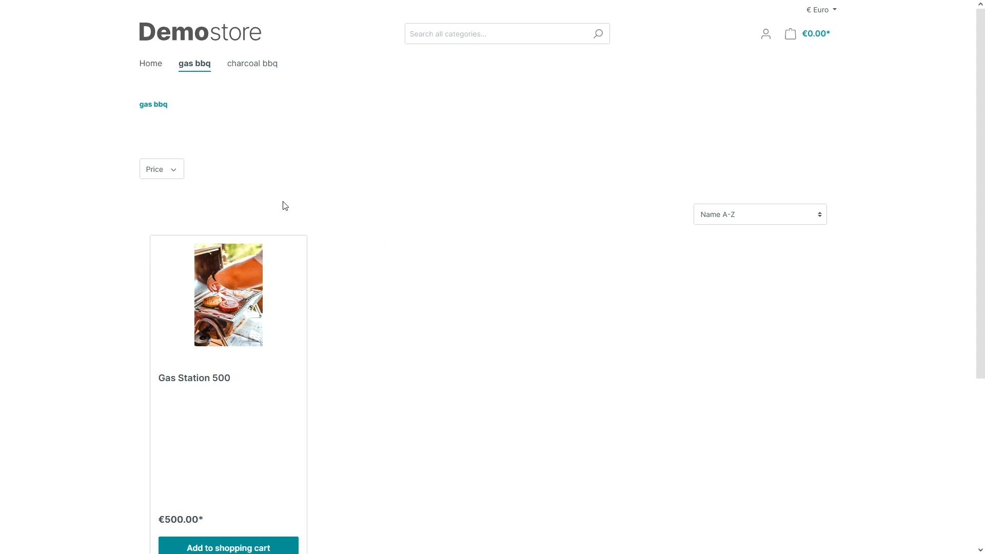
{"action": "mouse_move", "coordinate": [199, 69]}
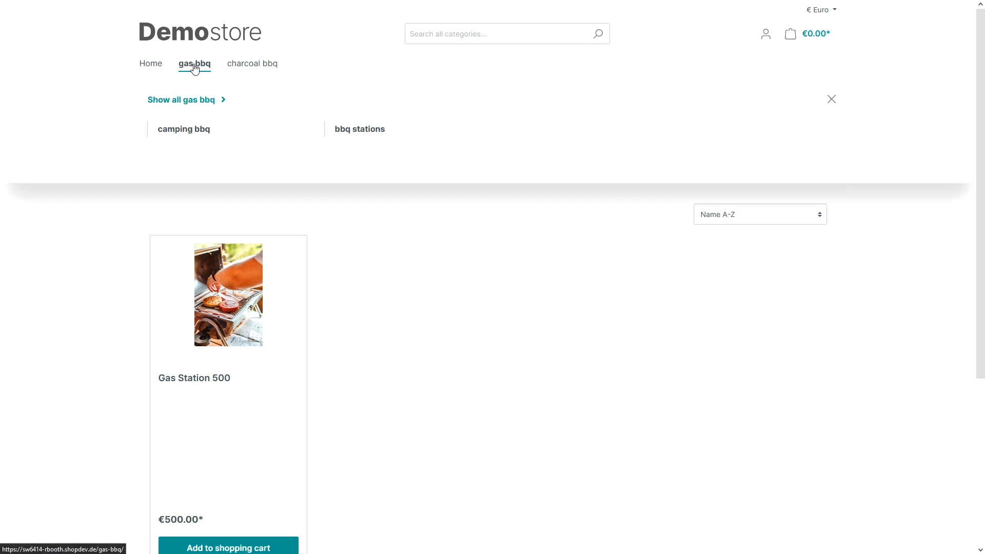
{"action": "left_click", "coordinate": [202, 134]}
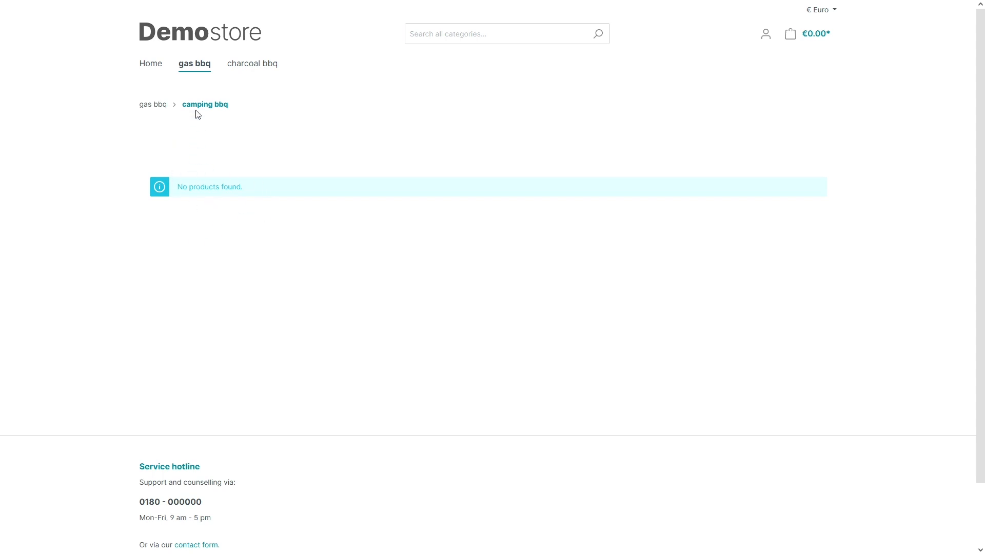
{"action": "mouse_move", "coordinate": [197, 70]}
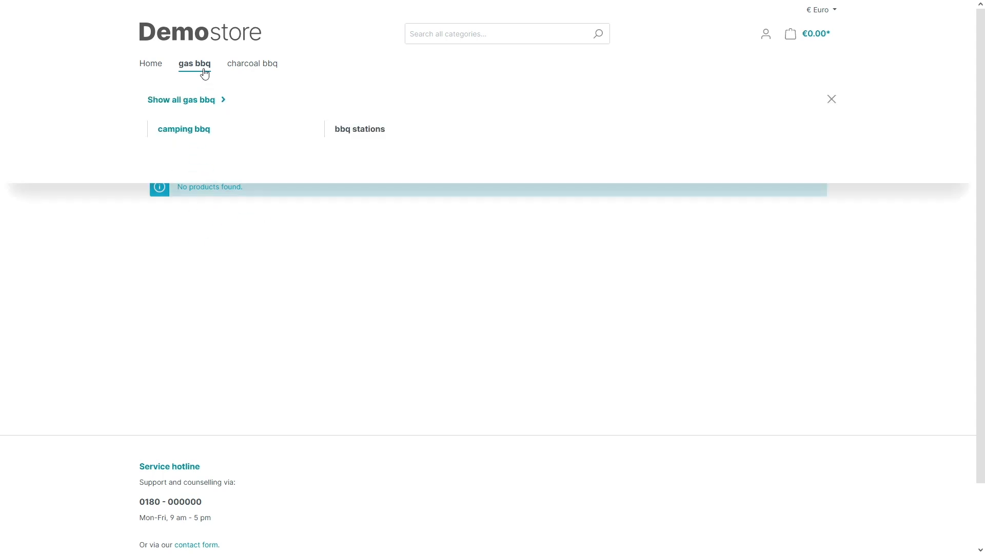
{"action": "left_click", "coordinate": [354, 132]}
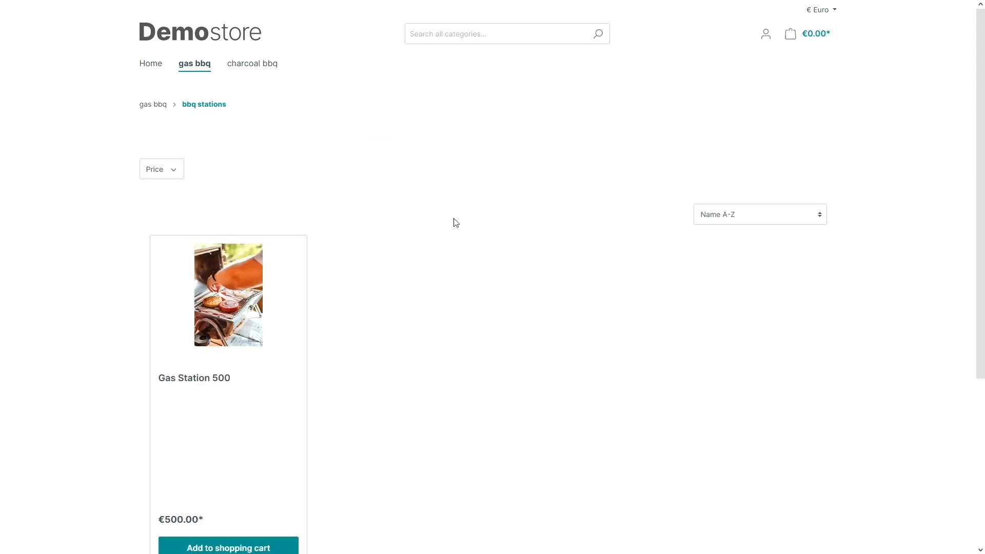
{"action": "scroll", "coordinate": [458, 219], "scroll_direction": "down", "scroll_amount": 1}
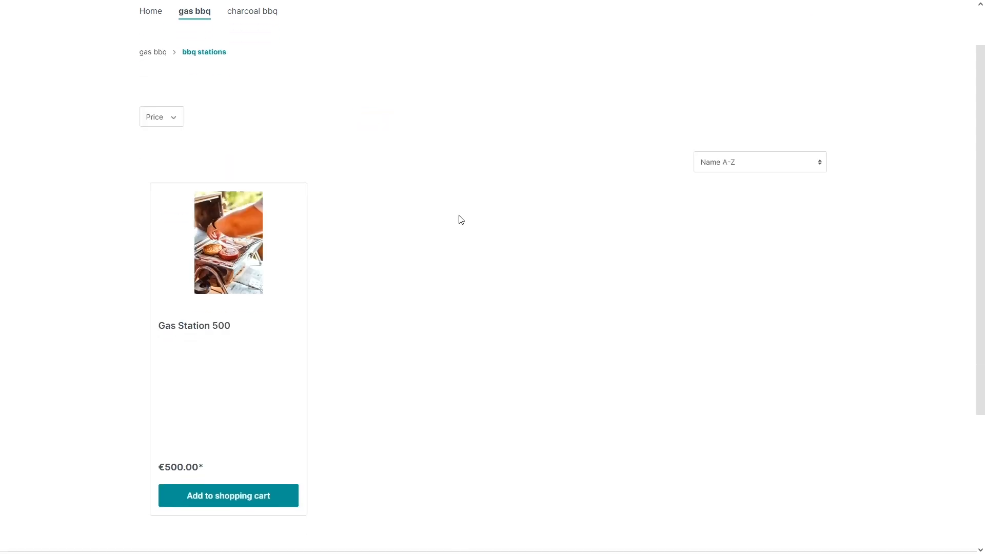
{"action": "scroll", "coordinate": [447, 238], "scroll_direction": "down", "scroll_amount": 1}
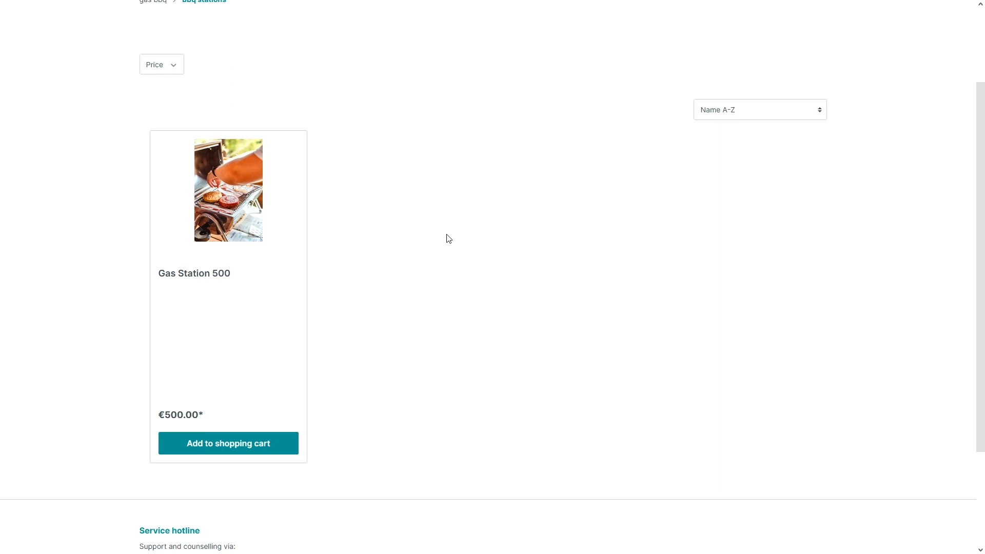
{"action": "scroll", "coordinate": [433, 235], "scroll_direction": "up", "scroll_amount": 2}
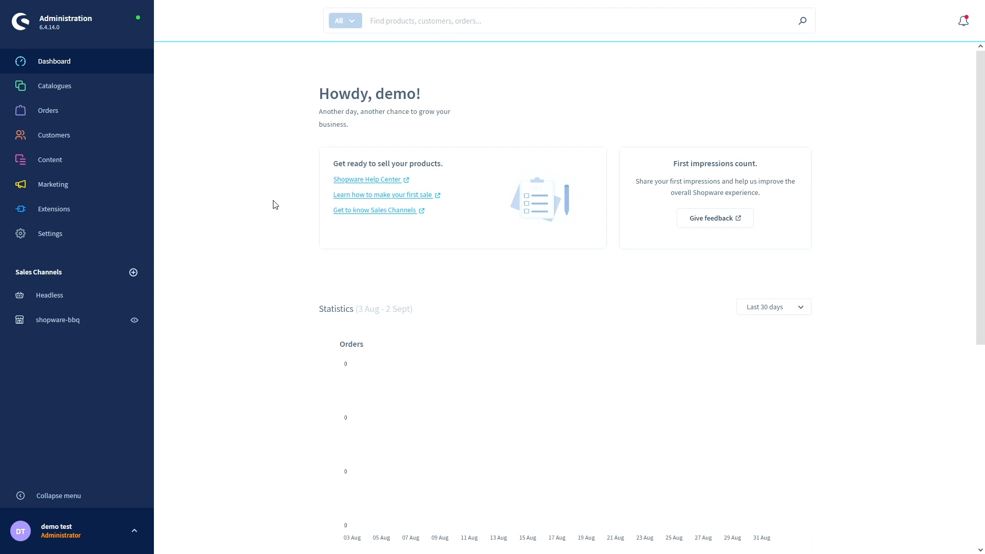
- Go to Catalogues > Manufacturers and begin a new manufacturer entry
{"action": "mouse_move", "coordinate": [92, 88]}
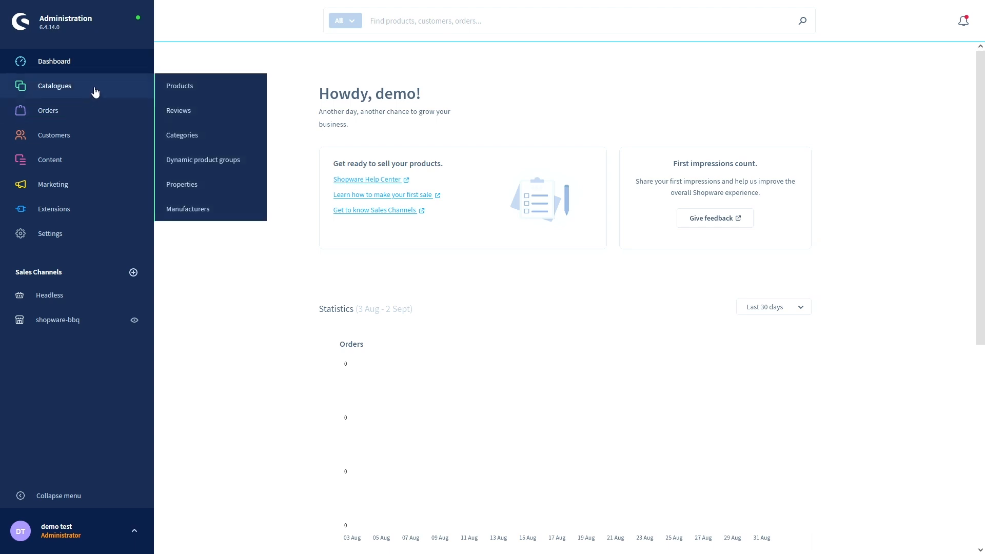
{"action": "left_click", "coordinate": [213, 209]}
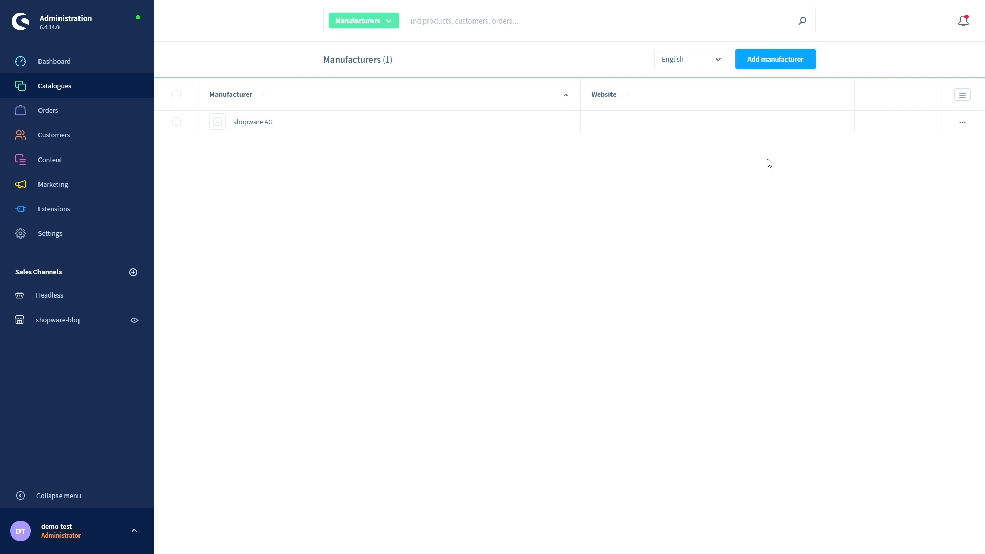
{"action": "left_click", "coordinate": [773, 64]}
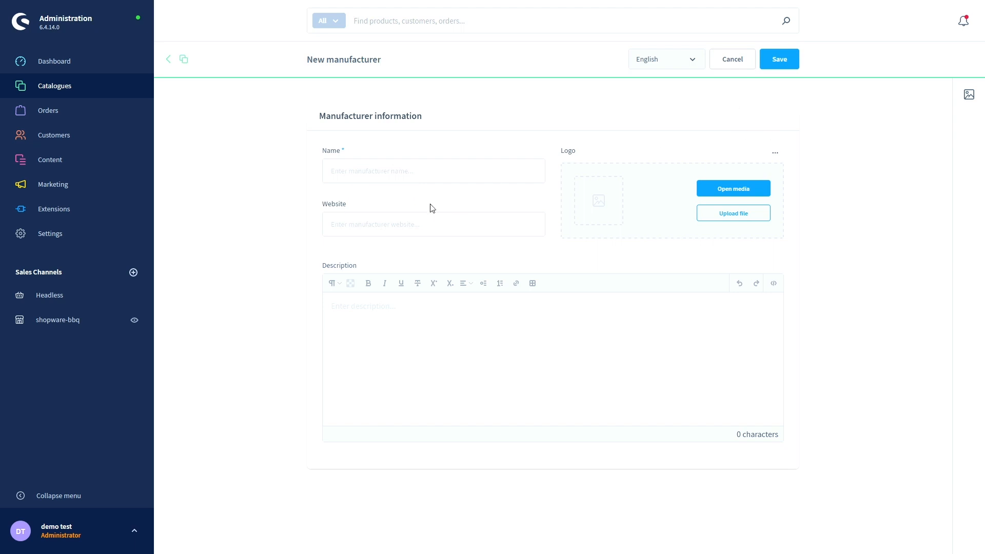
- Create the manufacturer Bbq-Test with the barbecue photo as its logo and save it
{"action": "left_click", "coordinate": [433, 177]}
{"action": "type", "text": "Bbq"}
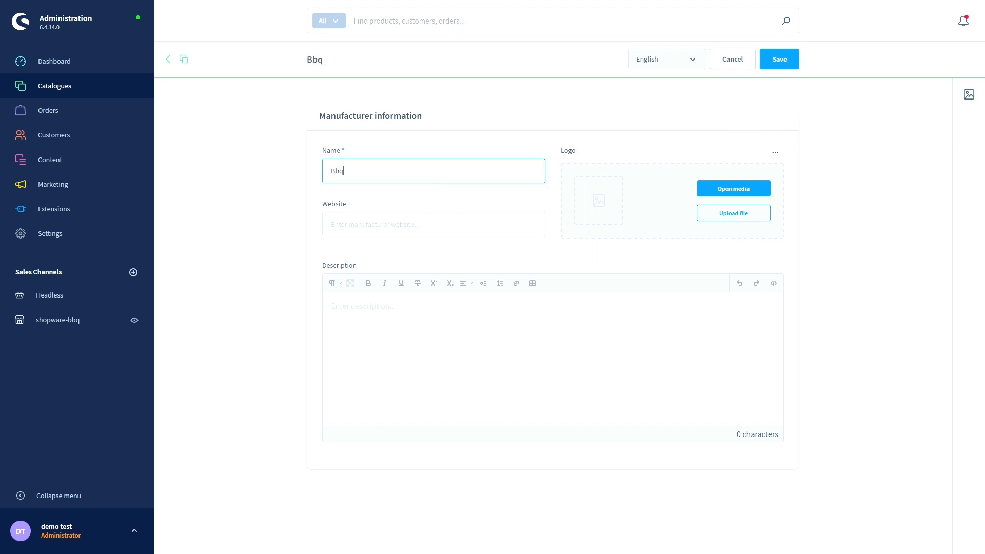
{"action": "type", "text": "-Test"}
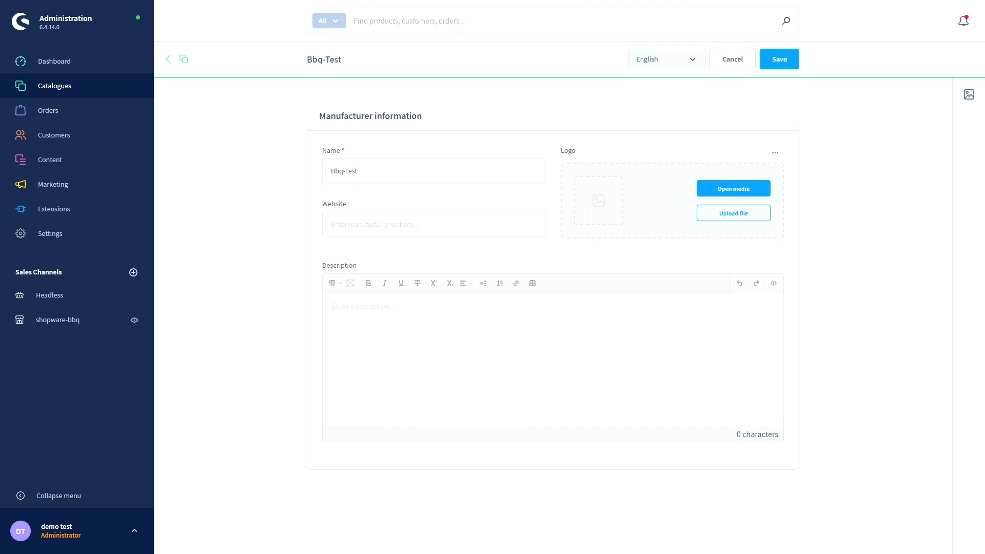
{"action": "left_click_drag", "start_coordinate": [241, 233], "coordinate": [612, 198]}
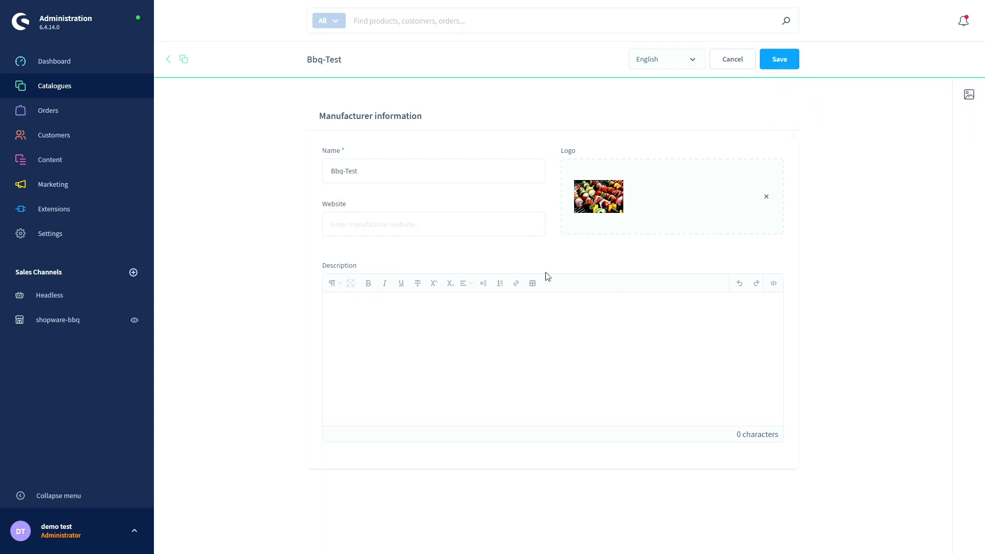
{"action": "left_click", "coordinate": [523, 334]}
{"action": "left_click", "coordinate": [779, 59]}
- In the manufacturers list, sort by name in both directions, then by website
{"action": "left_click", "coordinate": [183, 62]}
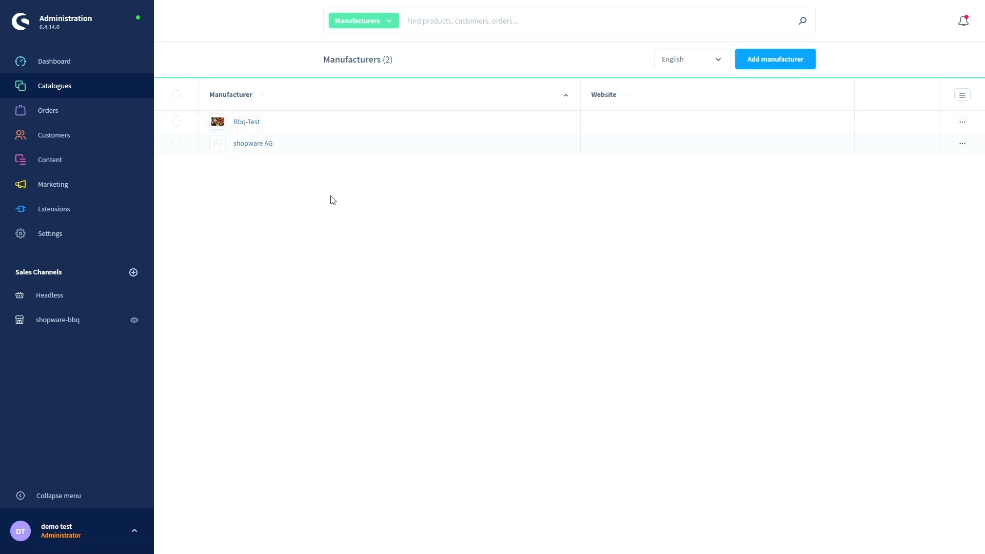
{"action": "left_click", "coordinate": [563, 98]}
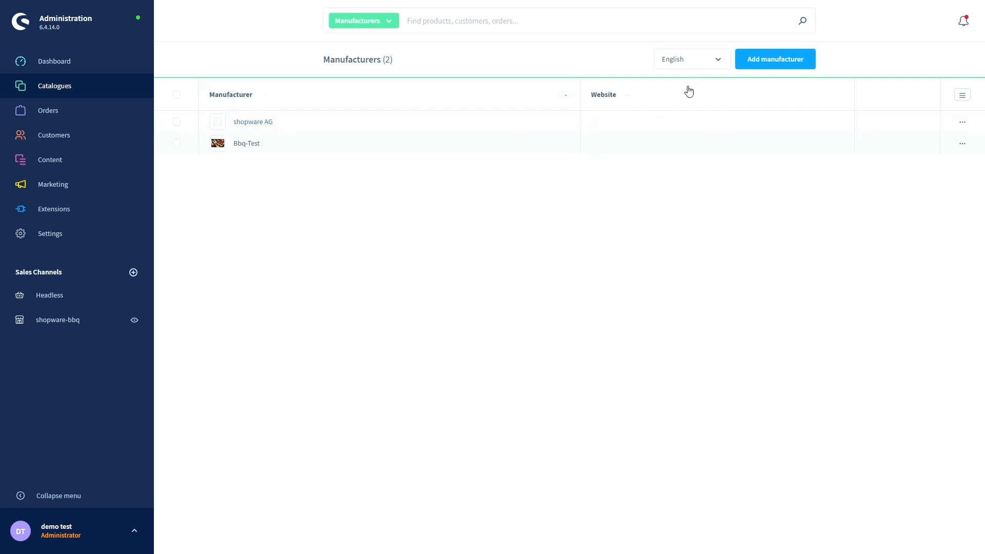
{"action": "left_click", "coordinate": [569, 99]}
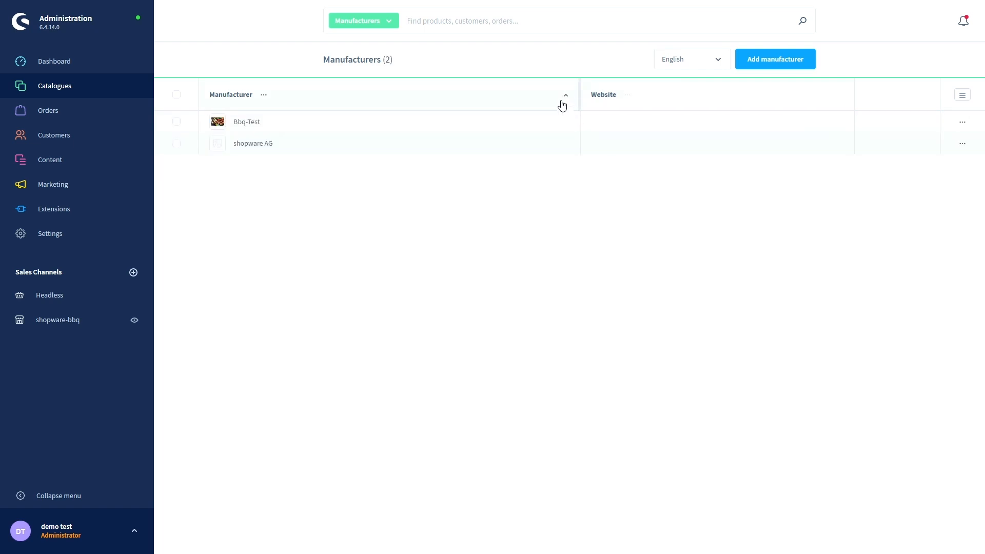
{"action": "left_click", "coordinate": [562, 101]}
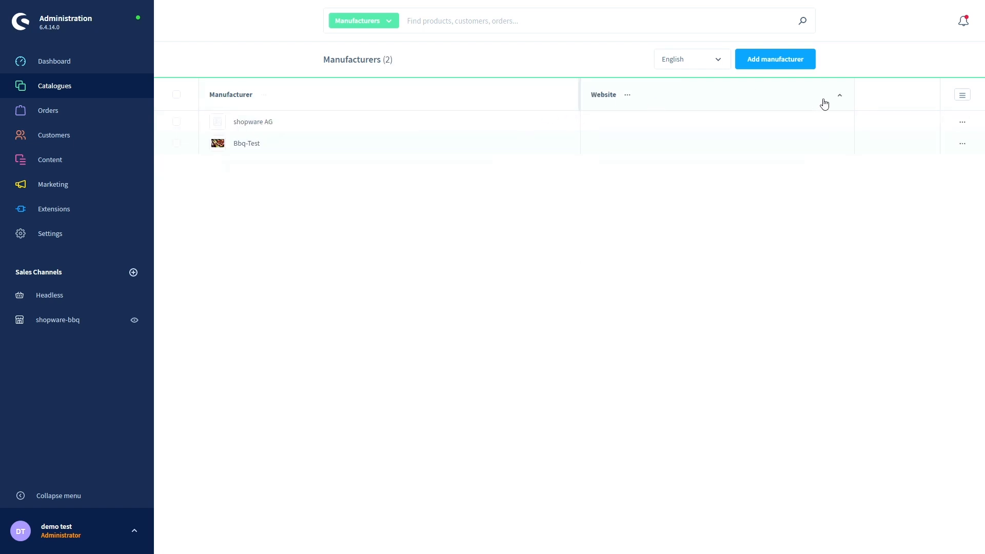
{"action": "left_click", "coordinate": [840, 96]}
- Go to the Catalogues > Products list
{"action": "mouse_move", "coordinate": [66, 115]}
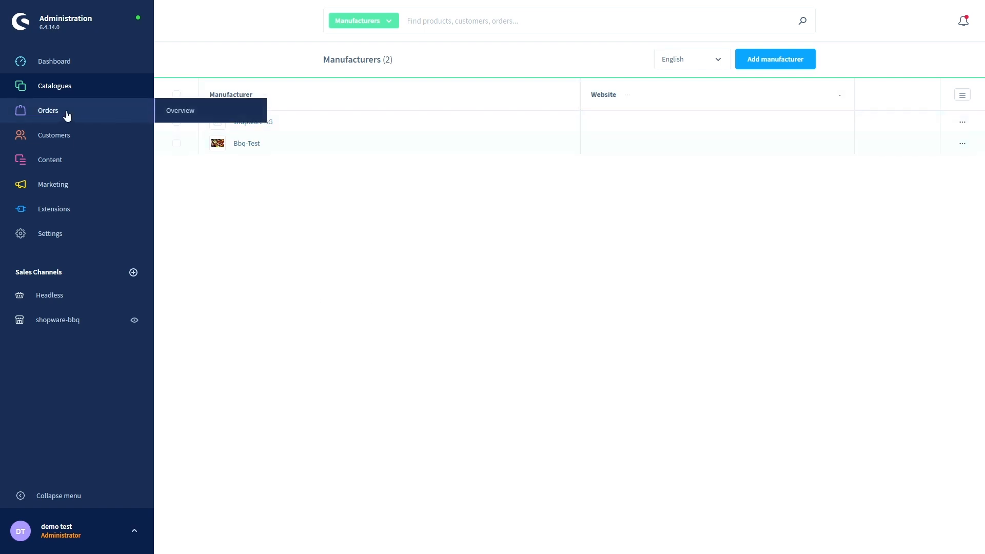
{"action": "mouse_move", "coordinate": [66, 90]}
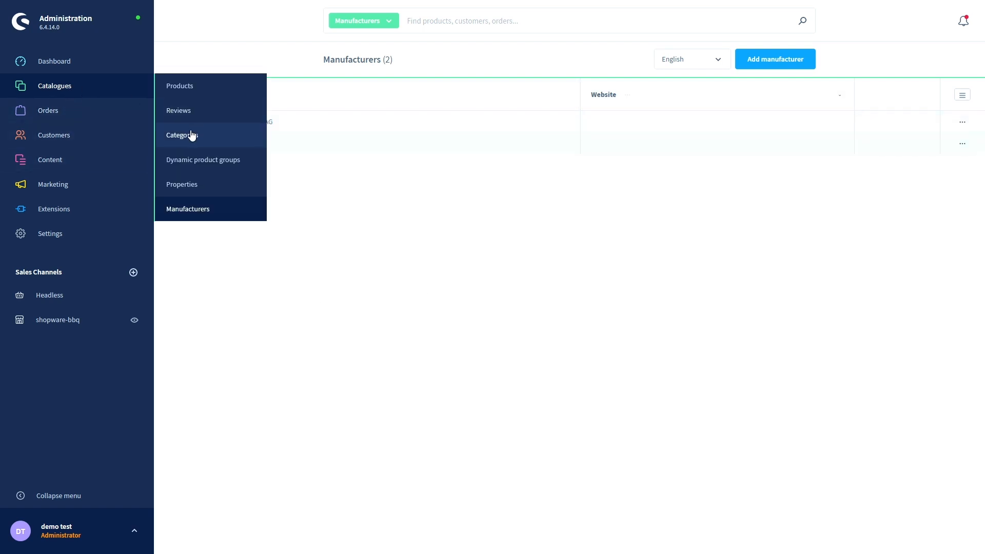
{"action": "left_click", "coordinate": [194, 88]}
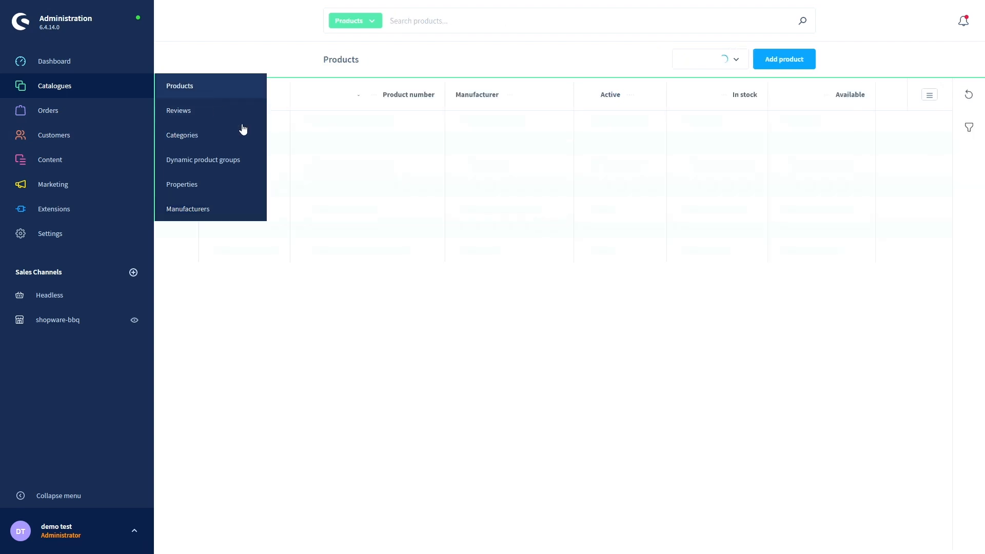
- Set Bbq-Test as the manufacturer of Gas Station 500 and save the product
{"action": "left_click", "coordinate": [256, 123]}
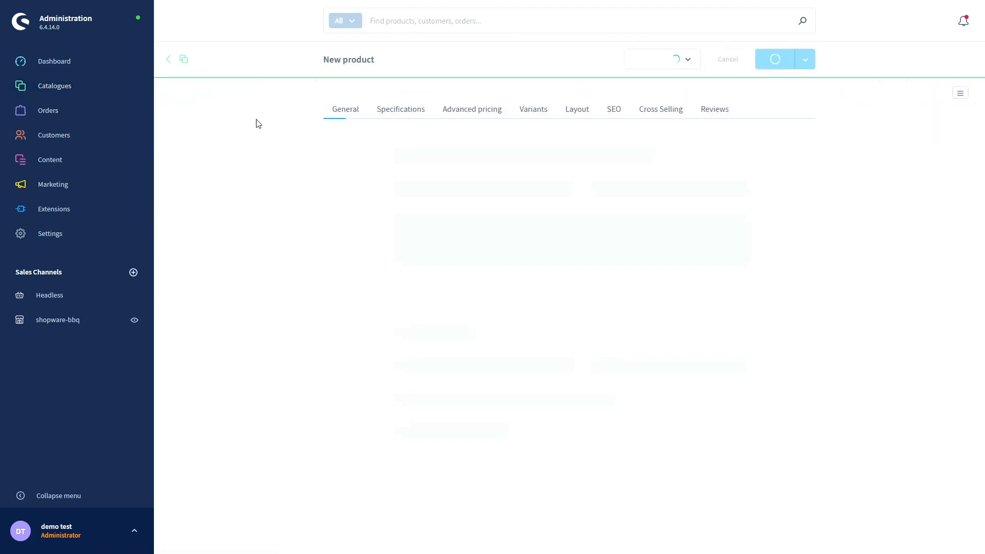
{"action": "scroll", "coordinate": [244, 233], "scroll_direction": "down", "scroll_amount": 3}
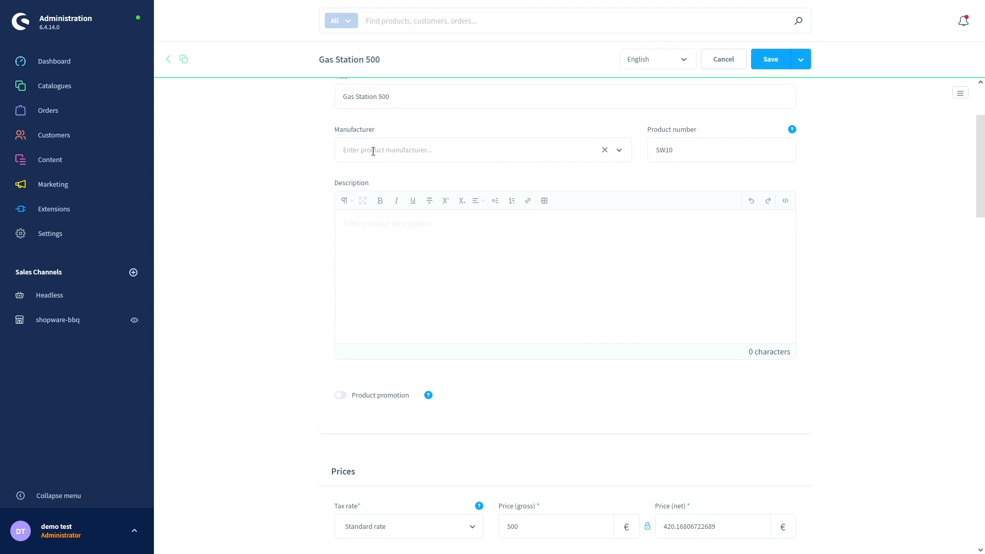
{"action": "left_click", "coordinate": [619, 150]}
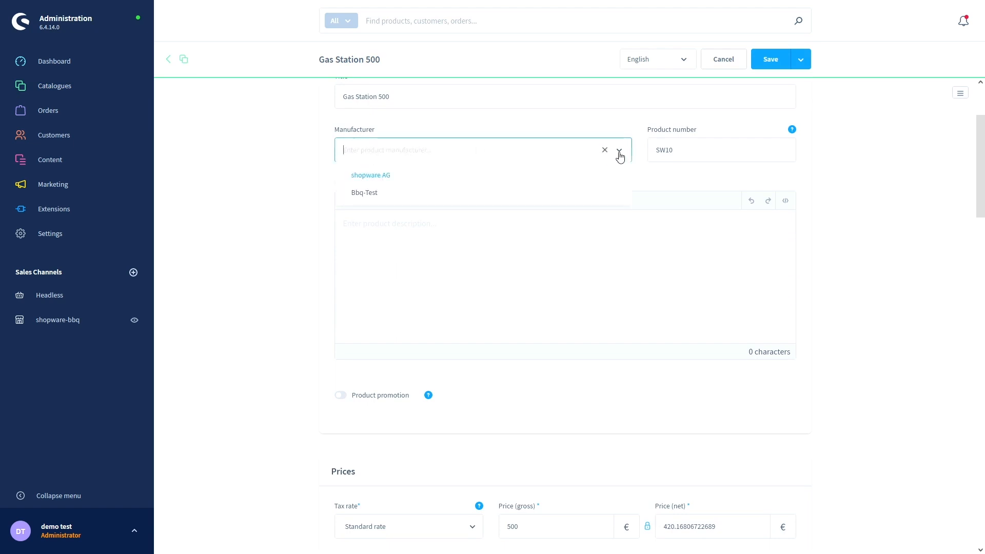
{"action": "left_click", "coordinate": [376, 198]}
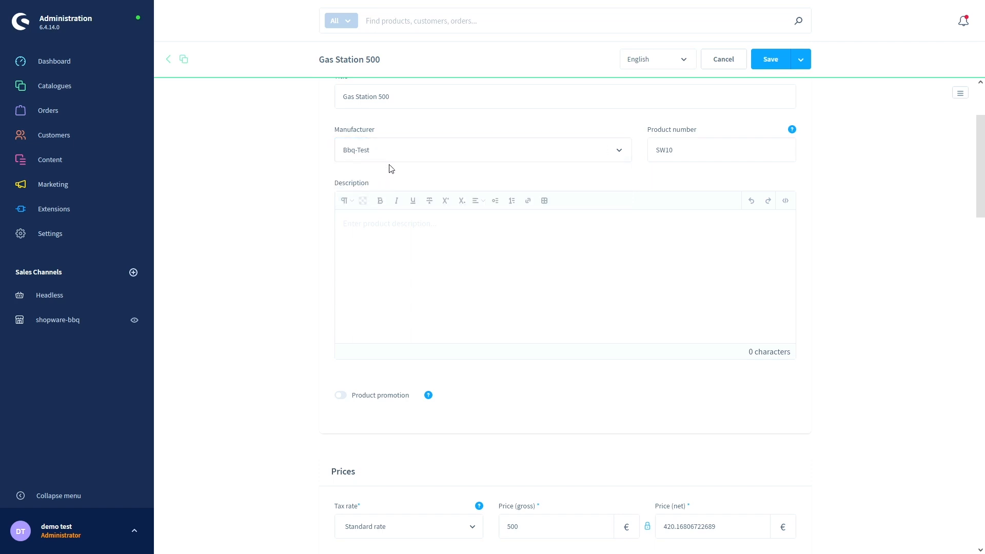
{"action": "left_click", "coordinate": [781, 66]}
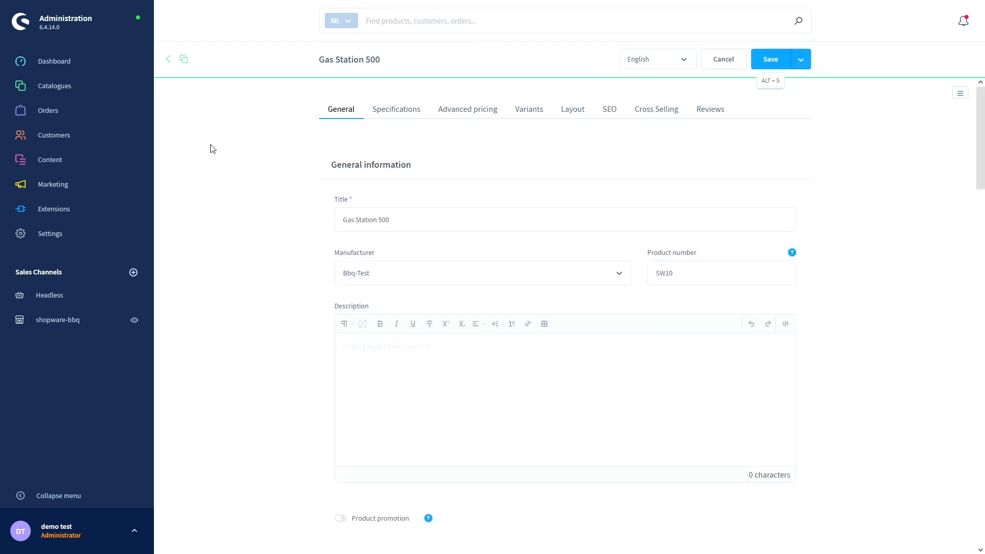
- Go to the Catalogues > Properties list
{"action": "mouse_move", "coordinate": [78, 97]}
{"action": "mouse_move", "coordinate": [106, 91]}
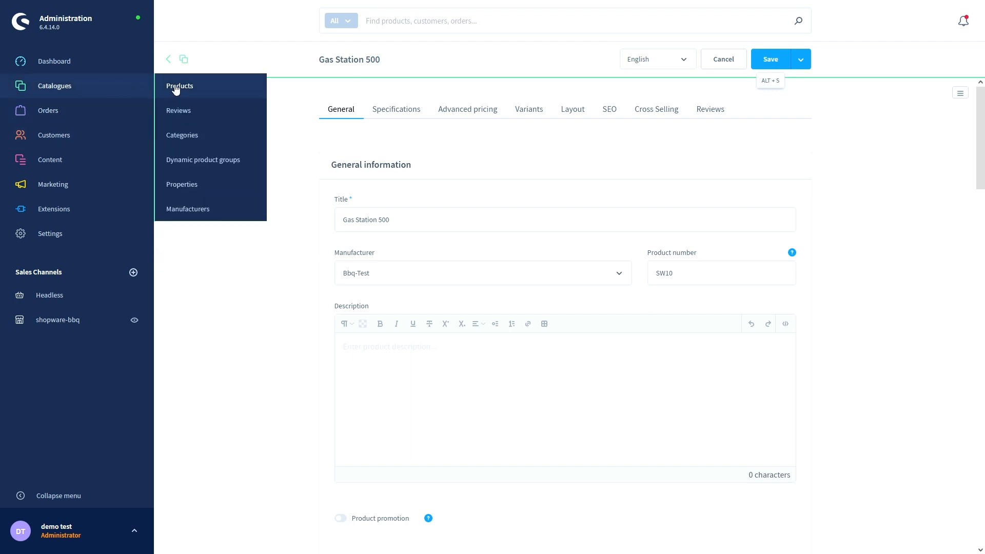
{"action": "left_click", "coordinate": [199, 185]}
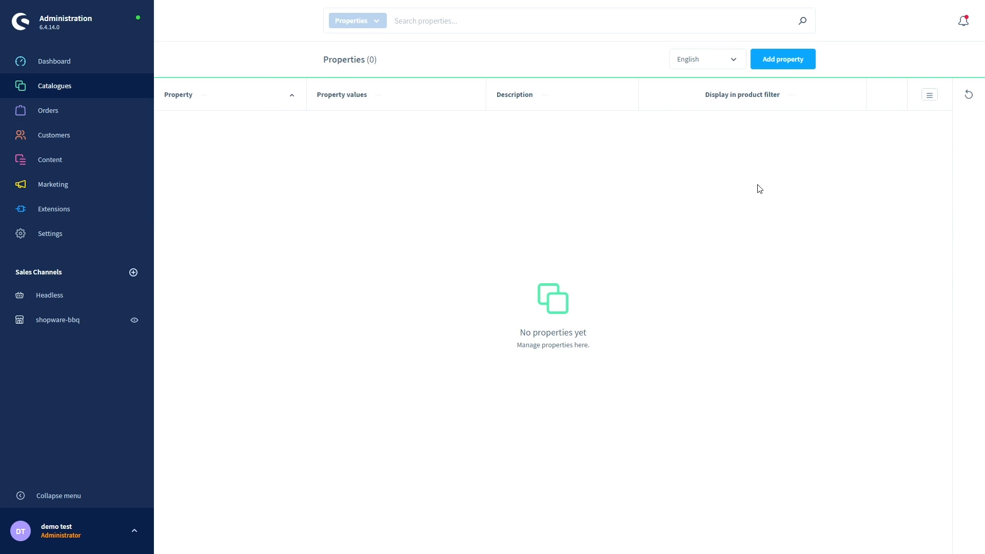
- Add a property named Material, keeping Text as display type and Alphanumeric sorting
{"action": "left_click", "coordinate": [782, 59]}
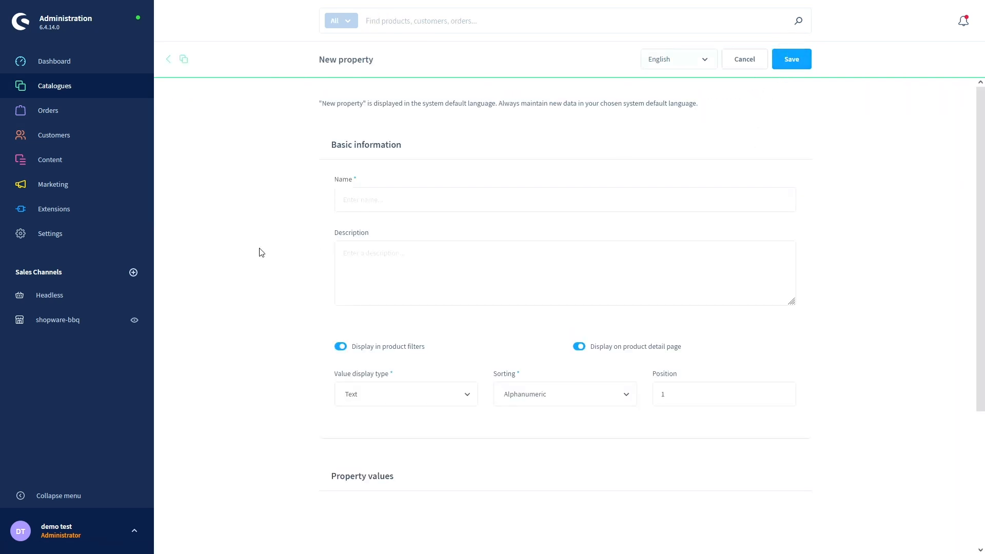
{"action": "left_click", "coordinate": [350, 203]}
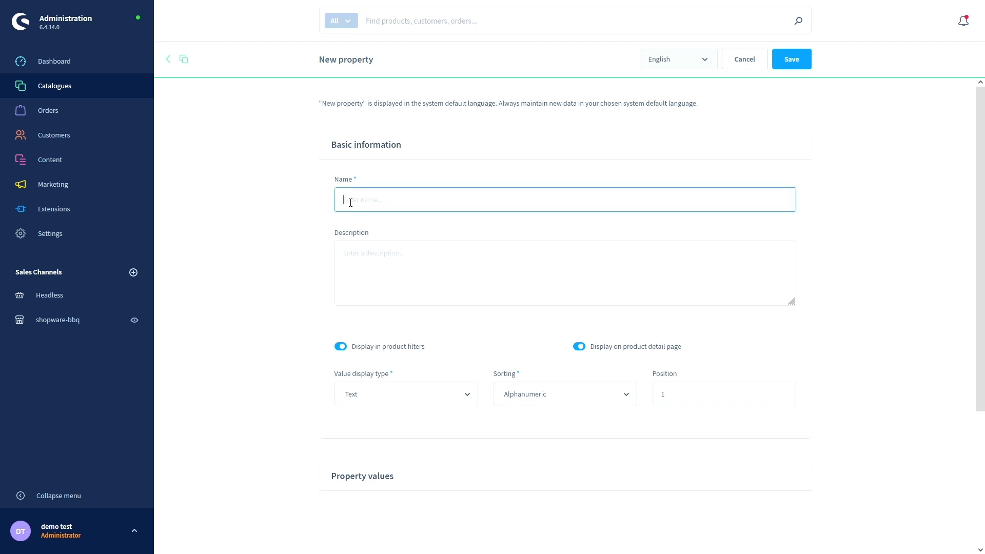
{"action": "type", "text": "Material"}
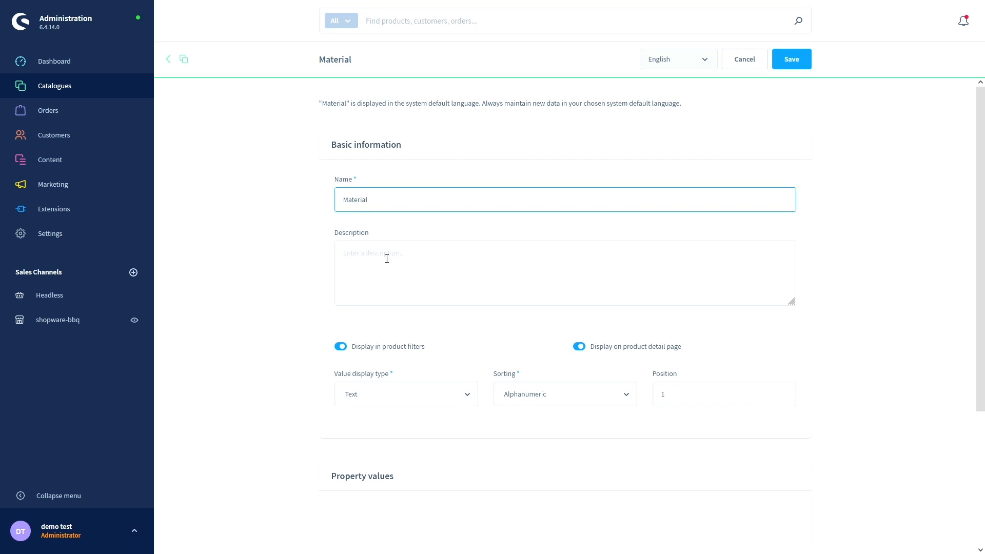
{"action": "scroll", "coordinate": [375, 263], "scroll_direction": "down", "scroll_amount": 3}
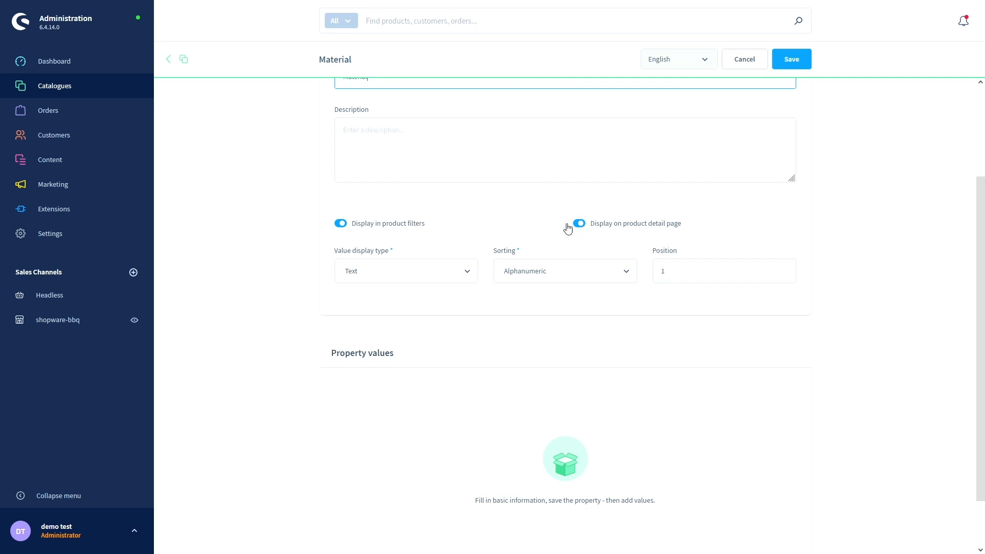
{"action": "left_click", "coordinate": [471, 279]}
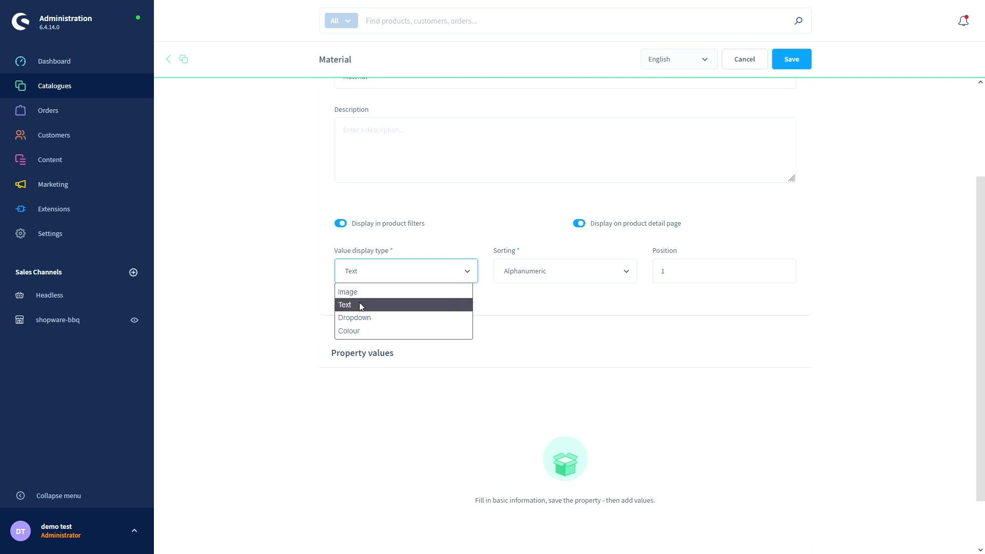
{"action": "left_click", "coordinate": [469, 272]}
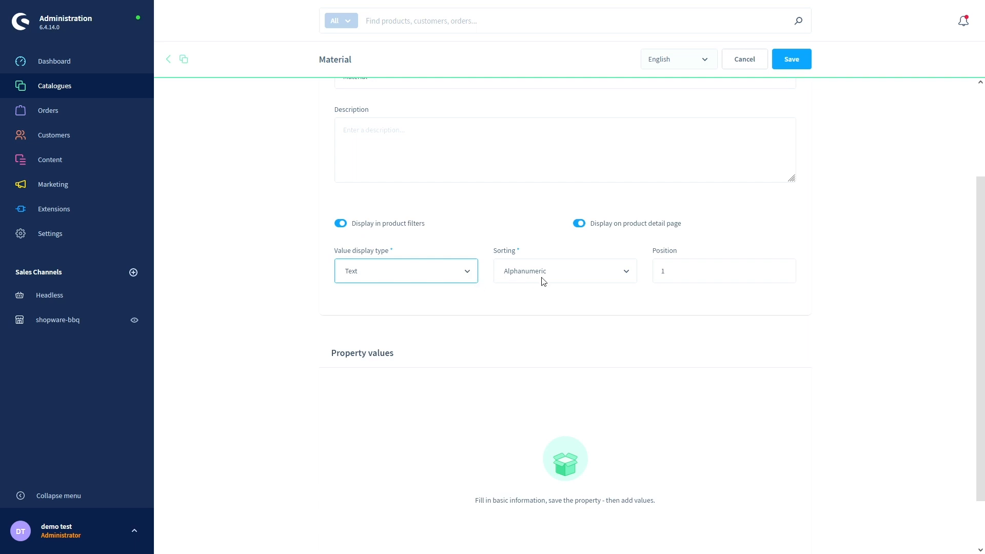
{"action": "left_click", "coordinate": [626, 274]}
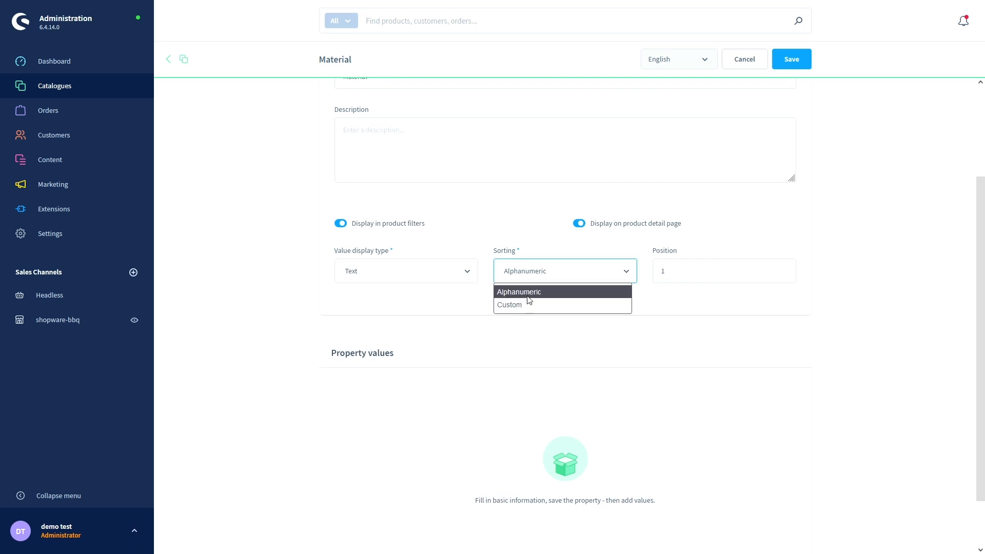
{"action": "left_click", "coordinate": [585, 250]}
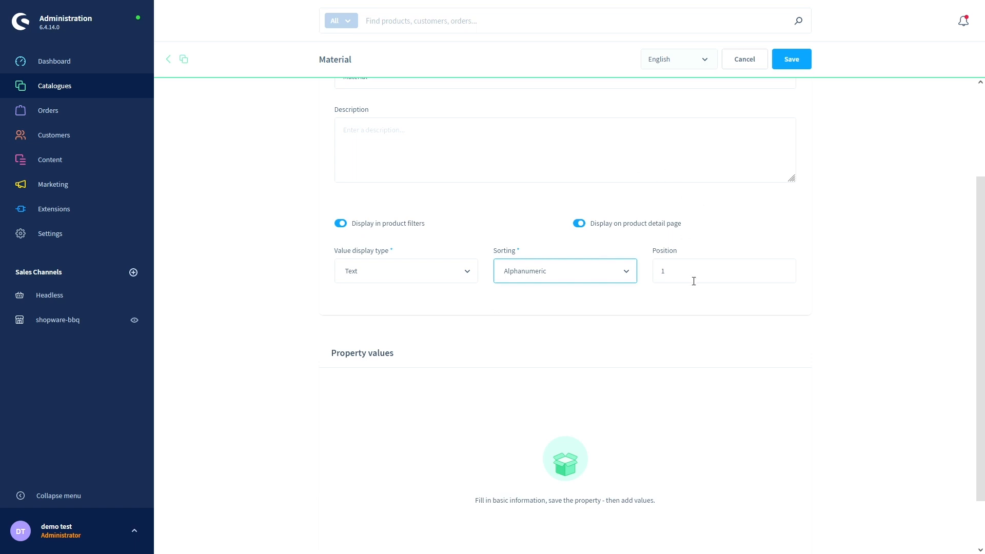
{"action": "scroll", "coordinate": [748, 243], "scroll_direction": "down", "scroll_amount": 1}
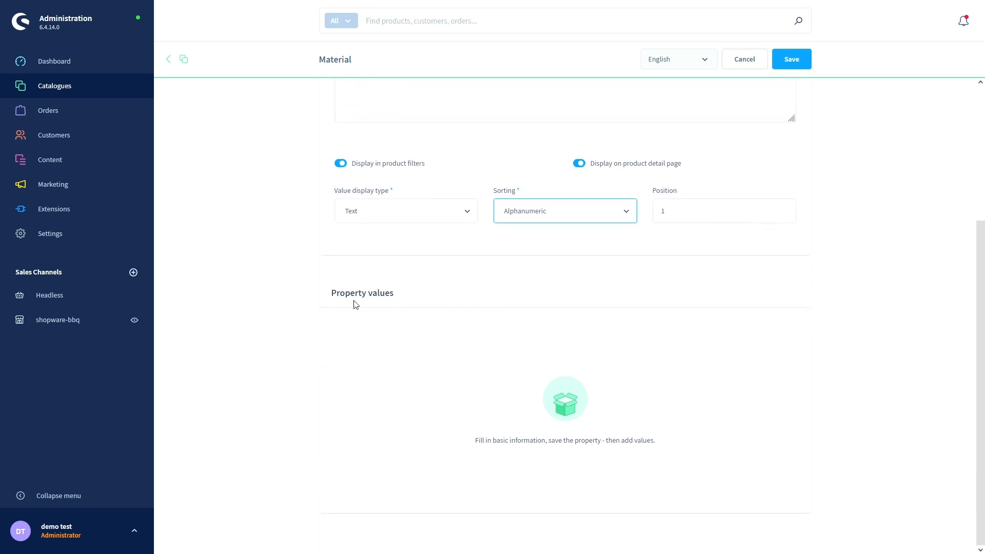
- Save the Material property and add the value Plastic at position 1
{"action": "left_click", "coordinate": [808, 65]}
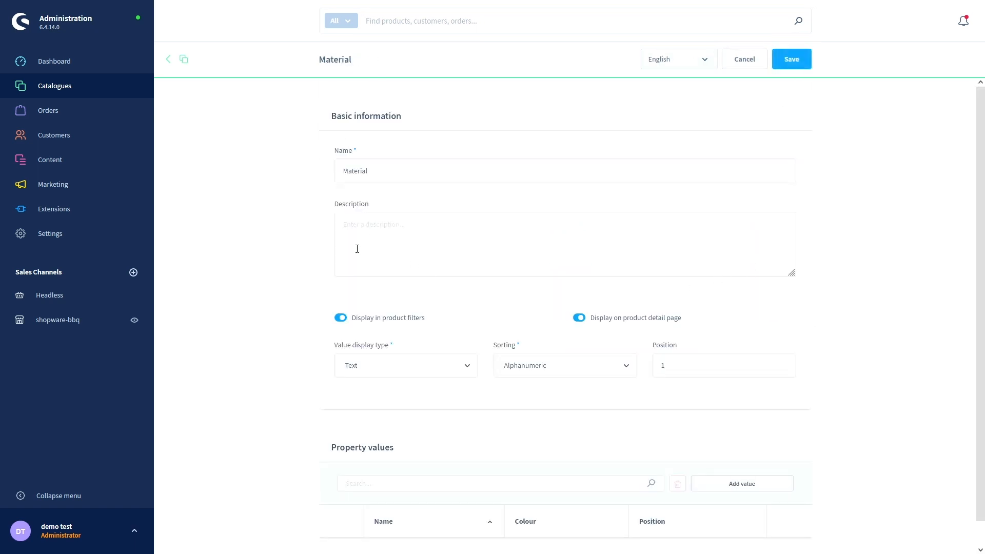
{"action": "scroll", "coordinate": [300, 239], "scroll_direction": "down", "scroll_amount": 1}
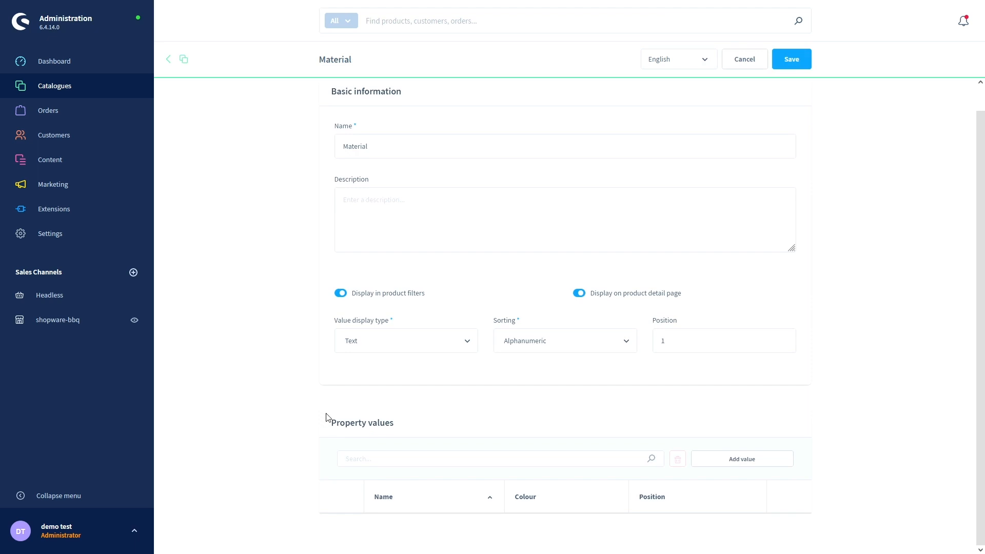
{"action": "left_click", "coordinate": [741, 465]}
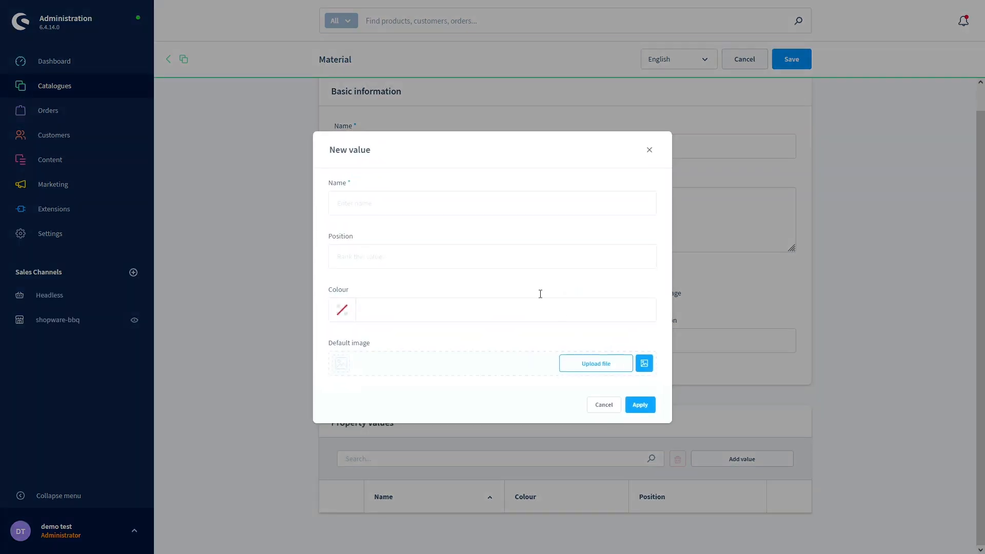
{"action": "left_click", "coordinate": [380, 203]}
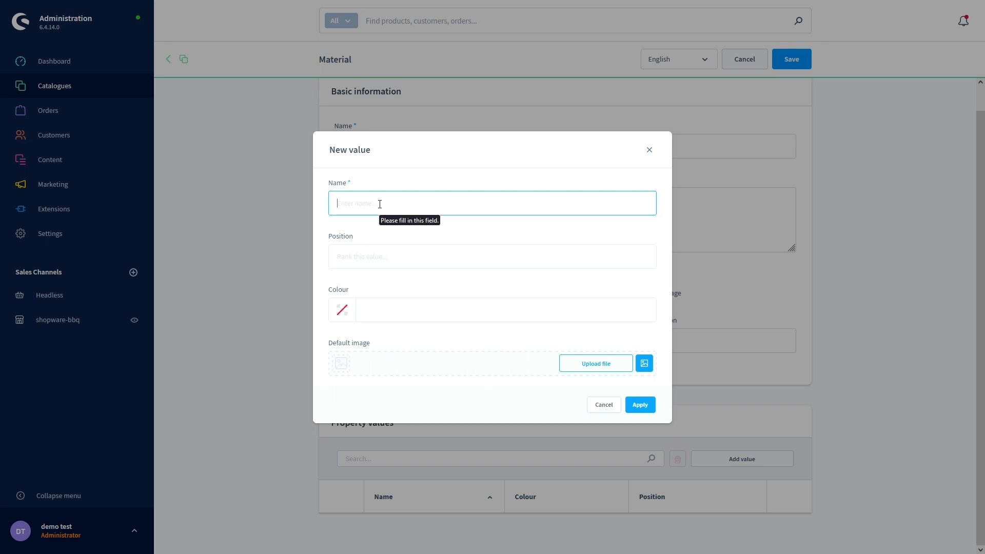
{"action": "type", "text": "Plastic"}
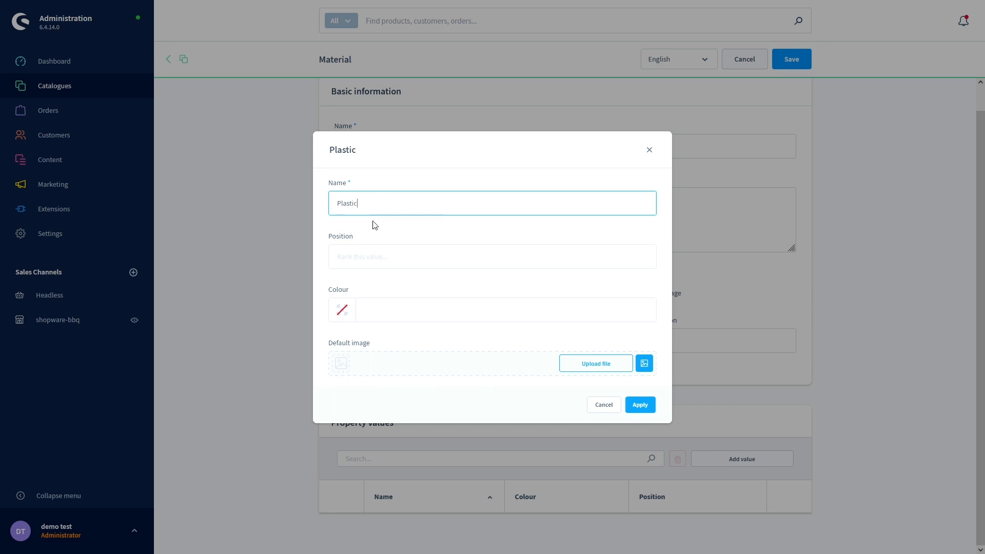
{"action": "left_click", "coordinate": [357, 252]}
{"action": "type", "text": "1"}
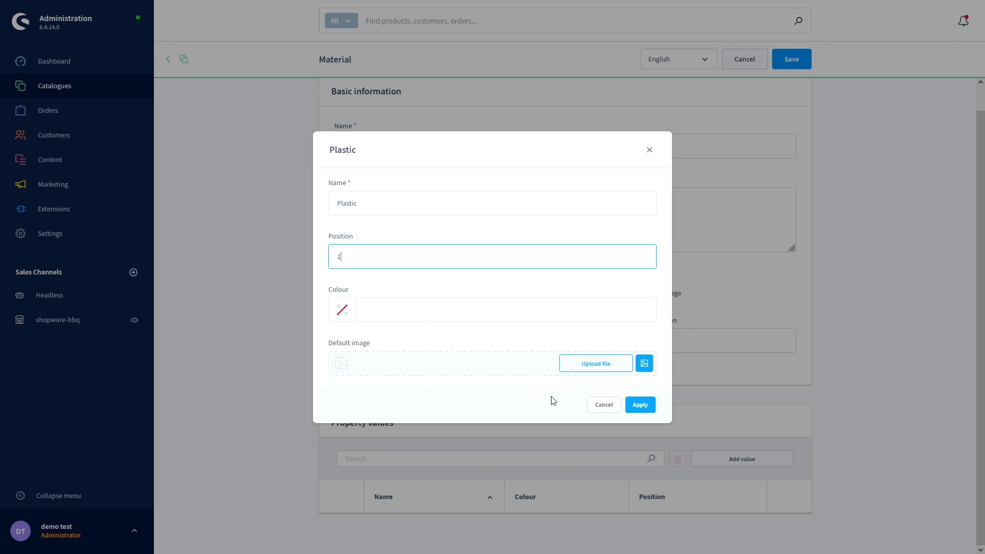
{"action": "left_click", "coordinate": [640, 405]}
- Add the value Metal at position 2 and save the Material property
{"action": "scroll", "coordinate": [640, 405], "scroll_direction": "down", "scroll_amount": 1}
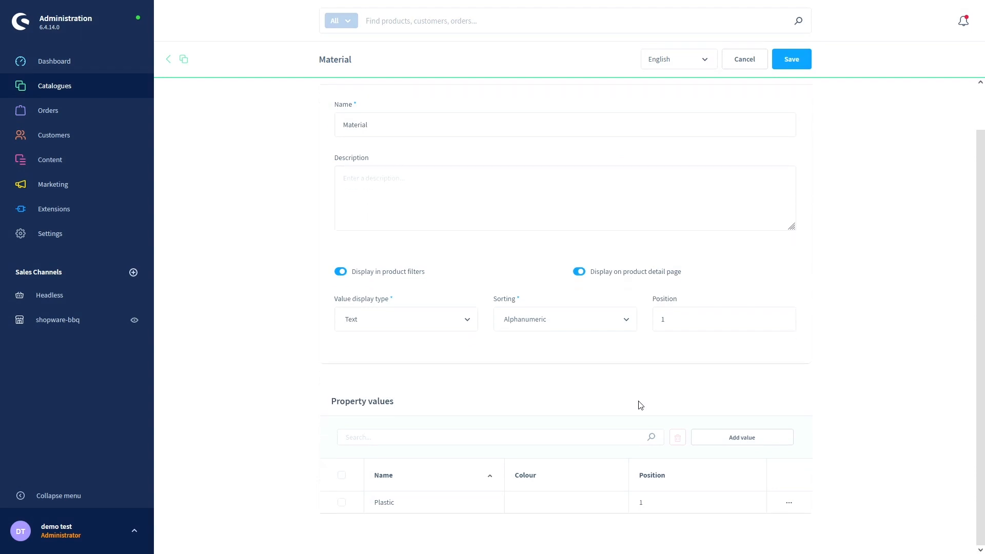
{"action": "left_click", "coordinate": [734, 439]}
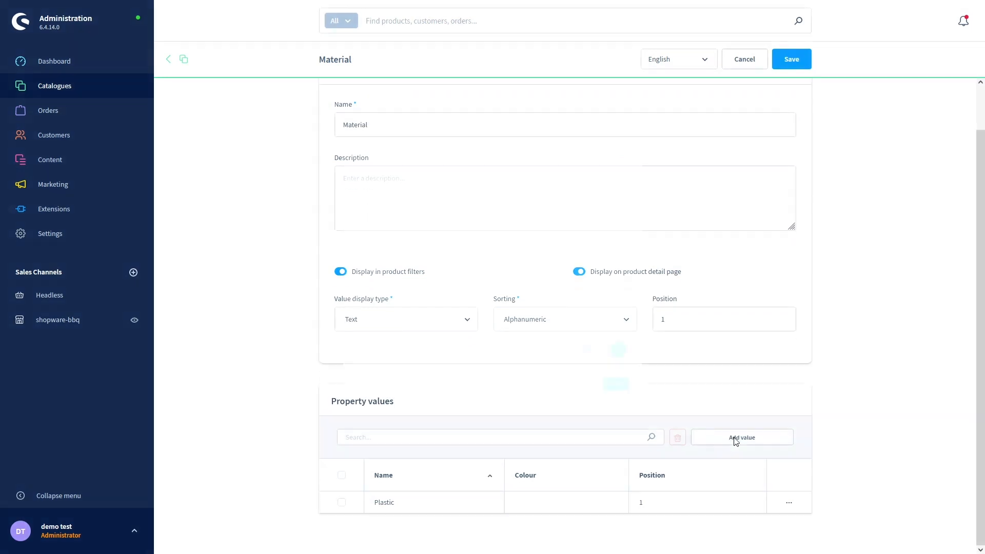
{"action": "left_click", "coordinate": [375, 208]}
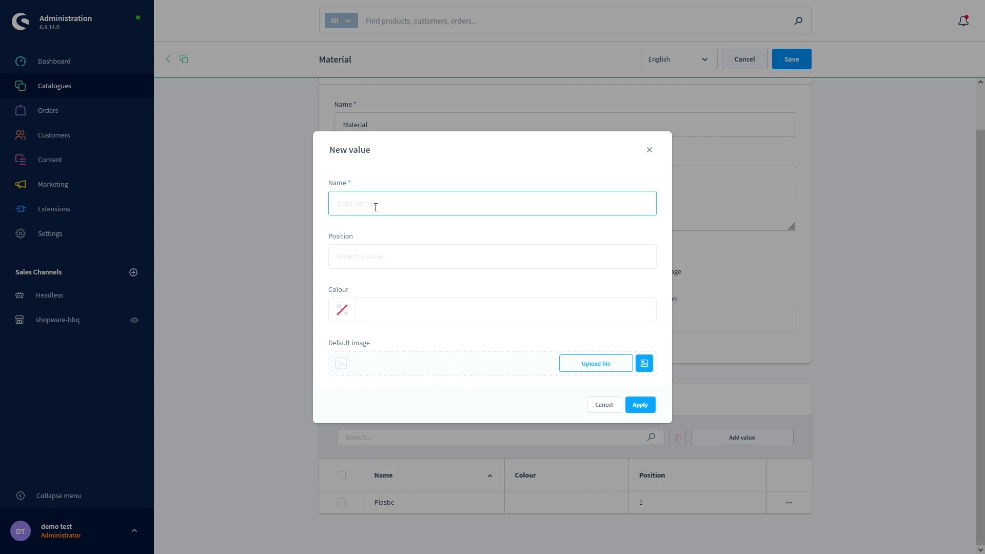
{"action": "type", "text": "Metal"}
{"action": "left_click", "coordinate": [359, 254]}
{"action": "type", "text": "2"}
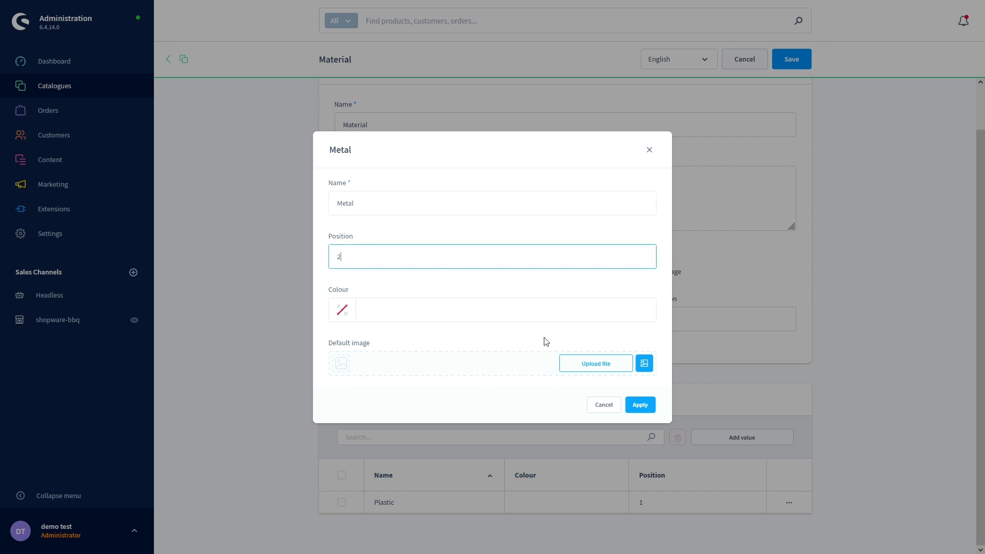
{"action": "left_click", "coordinate": [638, 405]}
{"action": "scroll", "coordinate": [645, 399], "scroll_direction": "down", "scroll_amount": 1}
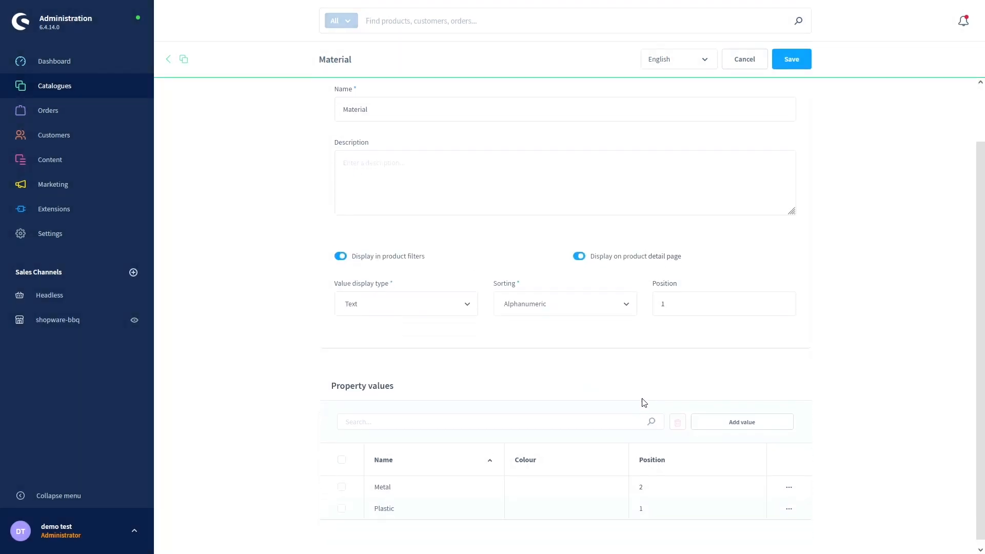
{"action": "left_click", "coordinate": [789, 61]}
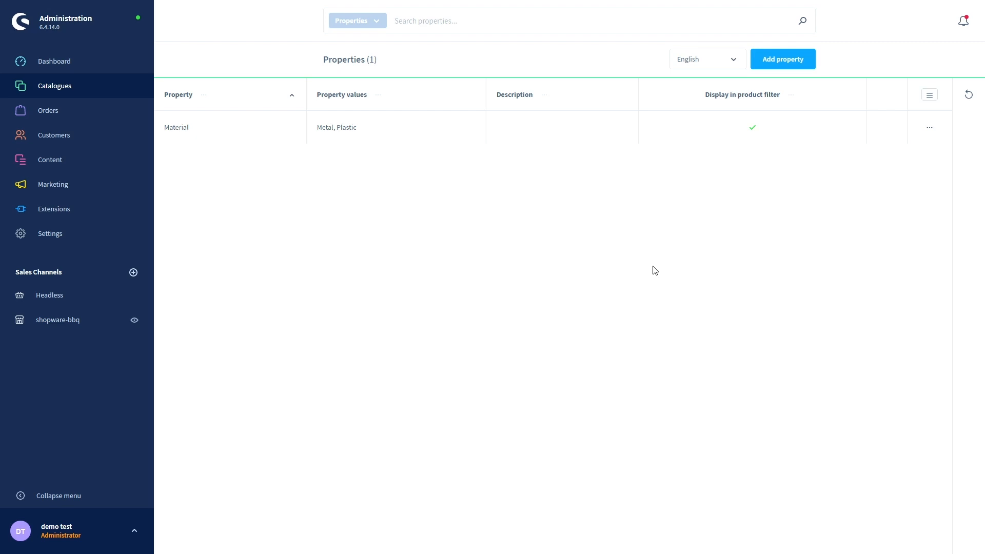
- Create a new property named Colour and save it
{"action": "left_click", "coordinate": [785, 62]}
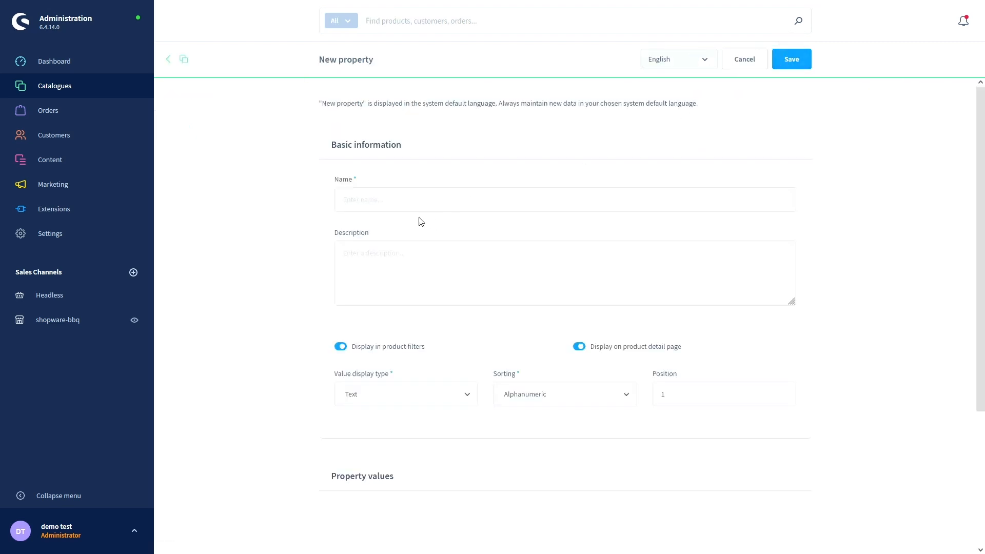
{"action": "left_click", "coordinate": [407, 200]}
{"action": "type", "text": "Colo"}
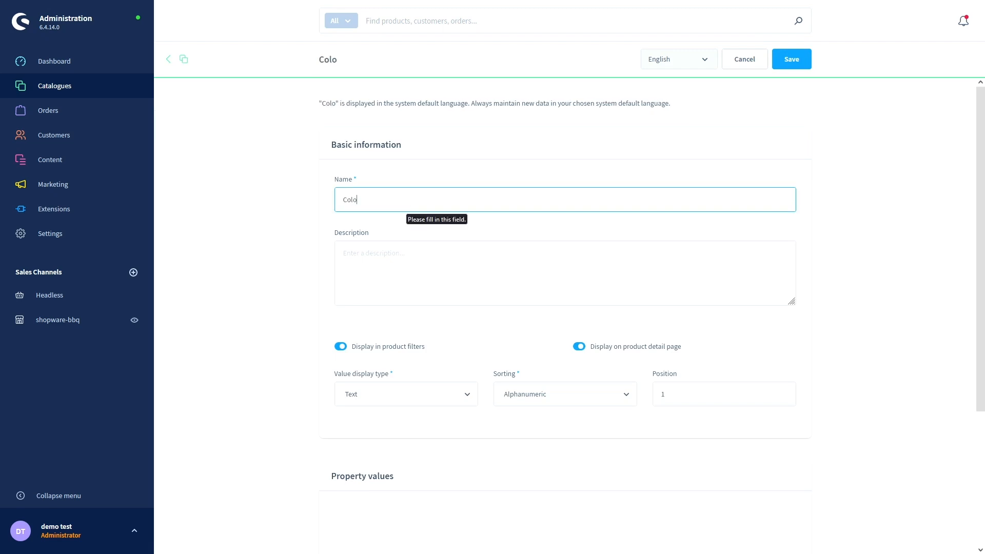
{"action": "type", "text": "ur"}
{"action": "scroll", "coordinate": [380, 363], "scroll_direction": "down", "scroll_amount": 4}
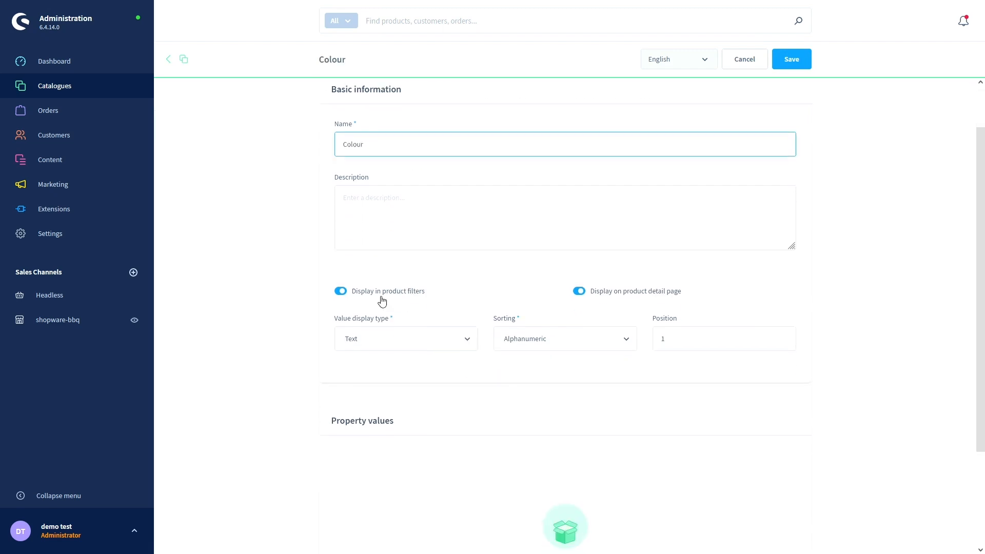
{"action": "left_click", "coordinate": [785, 70]}
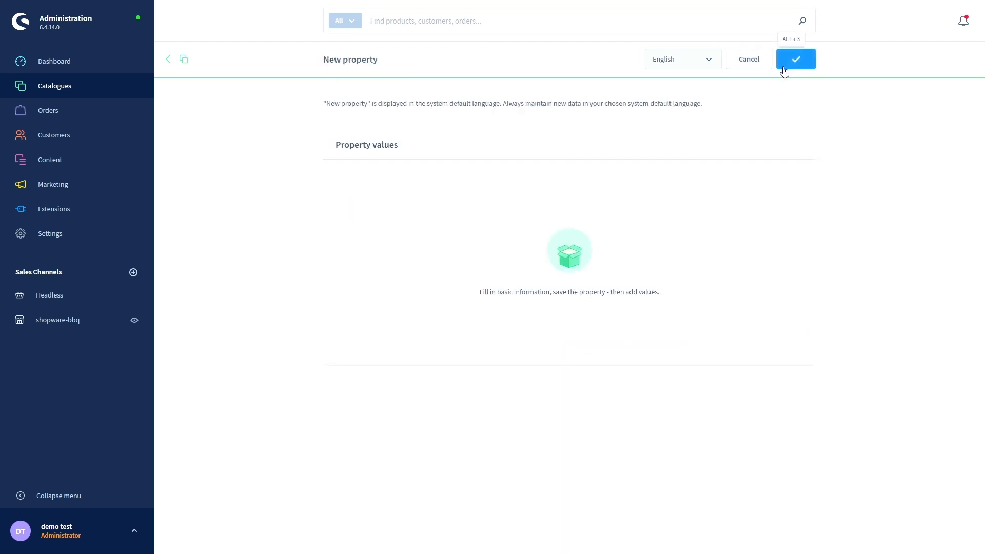
- Add the value red to Colour at position 1
{"action": "scroll", "coordinate": [576, 220], "scroll_direction": "down", "scroll_amount": 1}
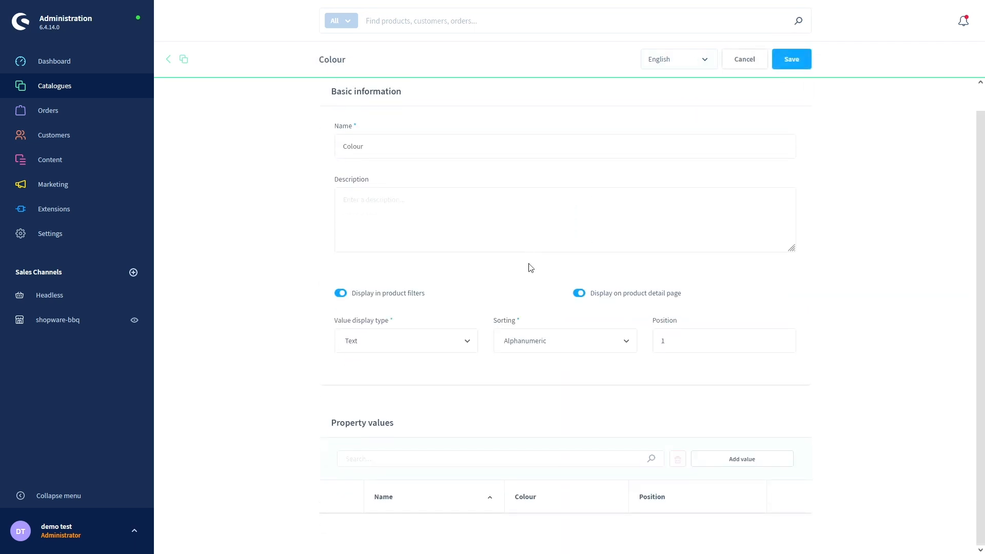
{"action": "left_click", "coordinate": [726, 459]}
{"action": "left_click", "coordinate": [364, 202]}
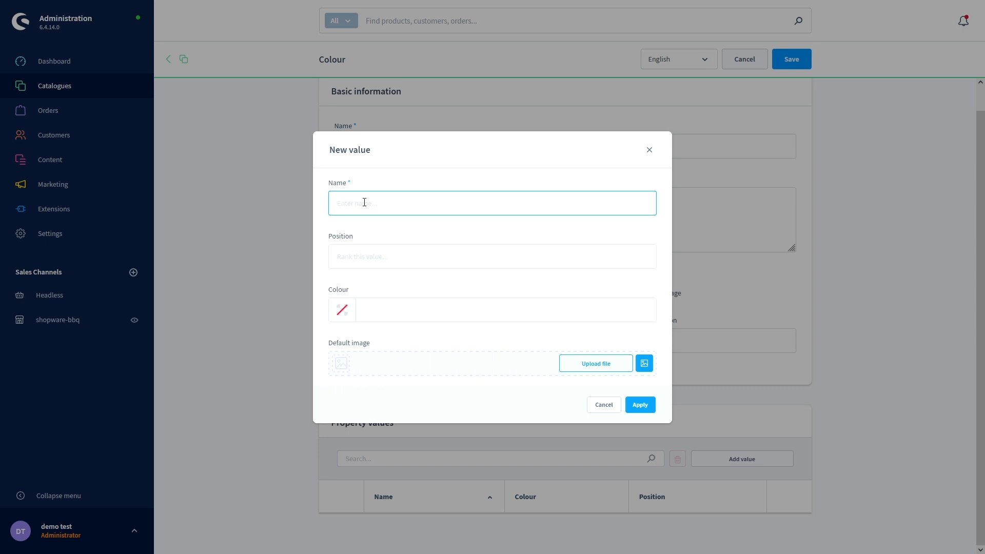
{"action": "type", "text": "red"}
{"action": "left_click", "coordinate": [370, 264]}
{"action": "type", "text": "1"}
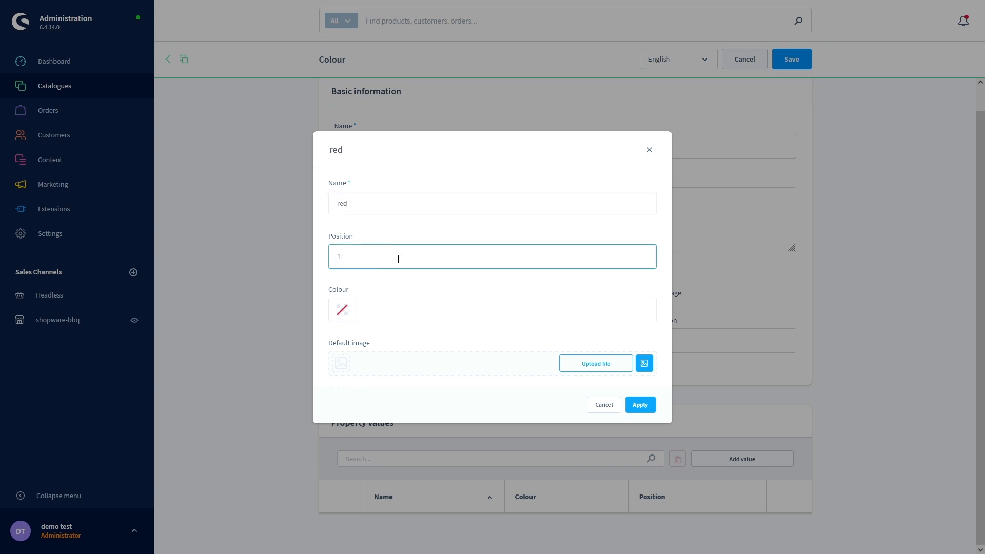
{"action": "left_click", "coordinate": [636, 413]}
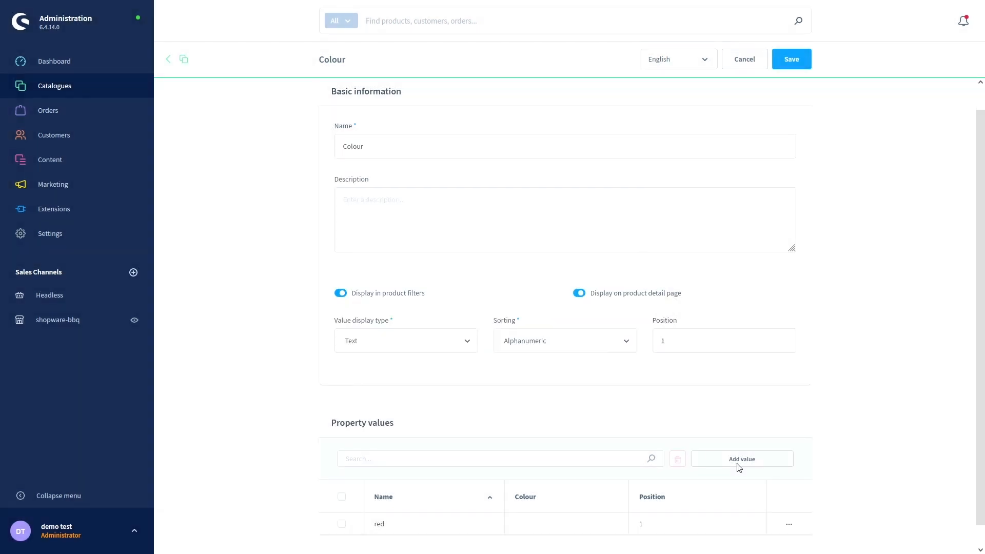
- Add black at position 2, save Colour, and return to the properties list
{"action": "left_click", "coordinate": [739, 467]}
{"action": "left_click", "coordinate": [393, 210]}
{"action": "type", "text": "black"}
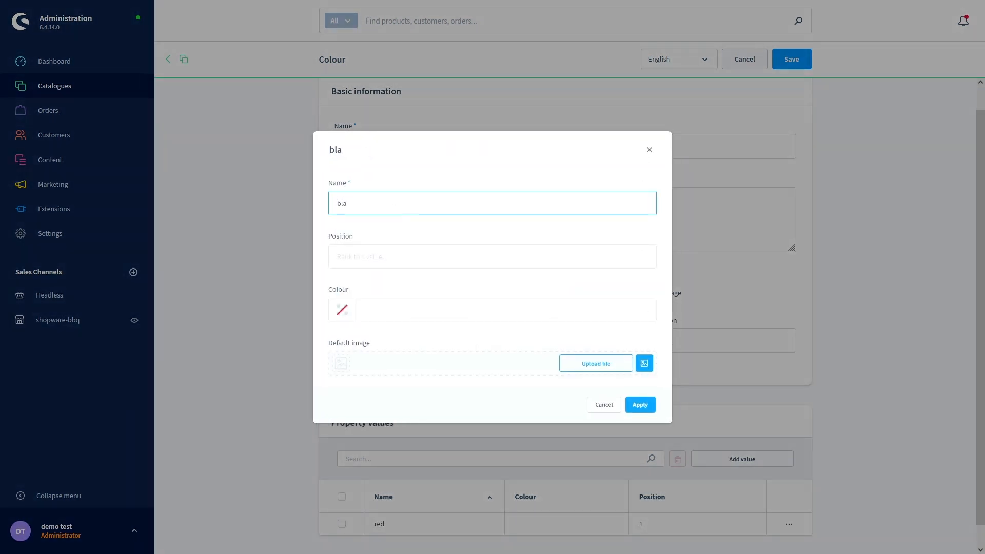
{"action": "left_click", "coordinate": [376, 261]}
{"action": "type", "text": "2"}
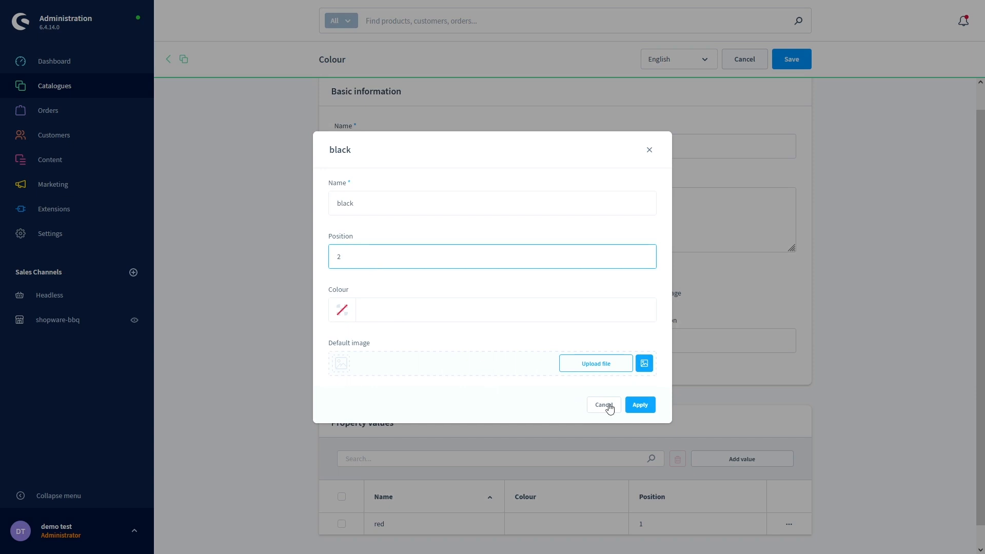
{"action": "left_click", "coordinate": [639, 405]}
{"action": "left_click", "coordinate": [785, 61]}
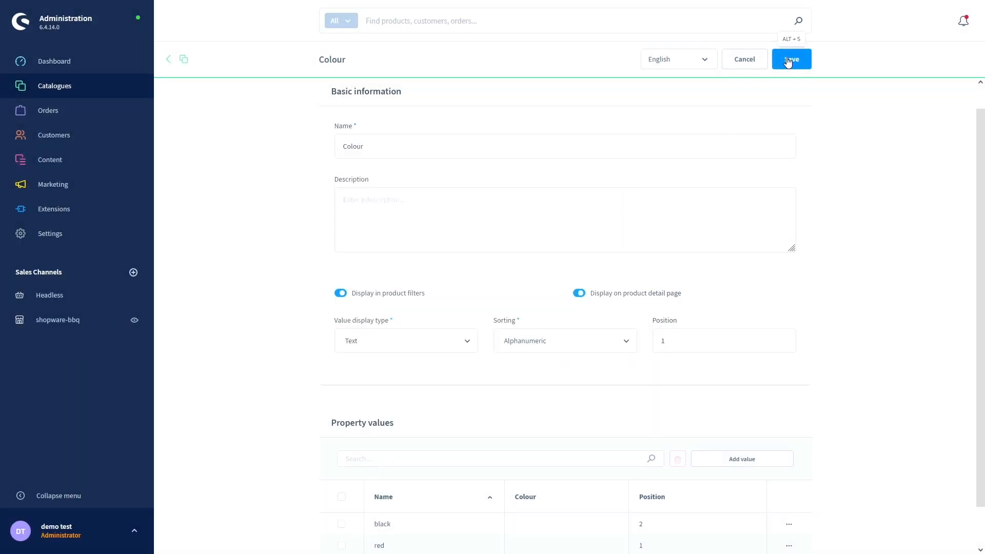
{"action": "left_click", "coordinate": [183, 61]}
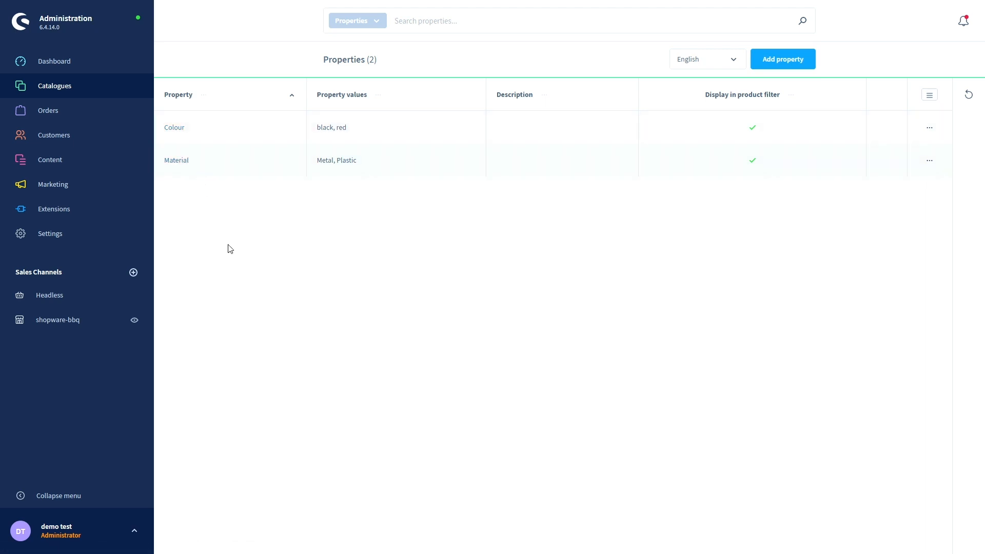
- Open the Gas Station 500 product from the products list
{"action": "mouse_move", "coordinate": [95, 83]}
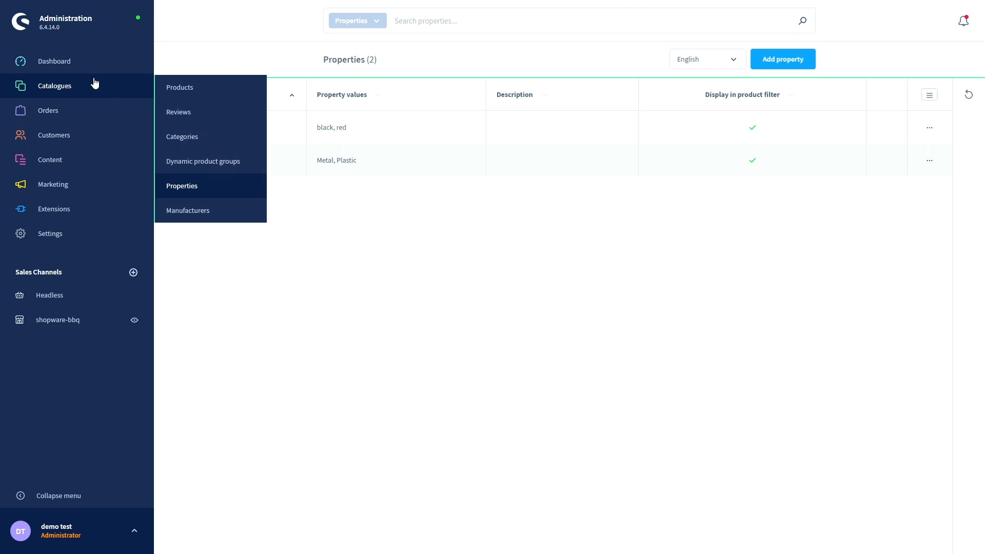
{"action": "left_click", "coordinate": [189, 91]}
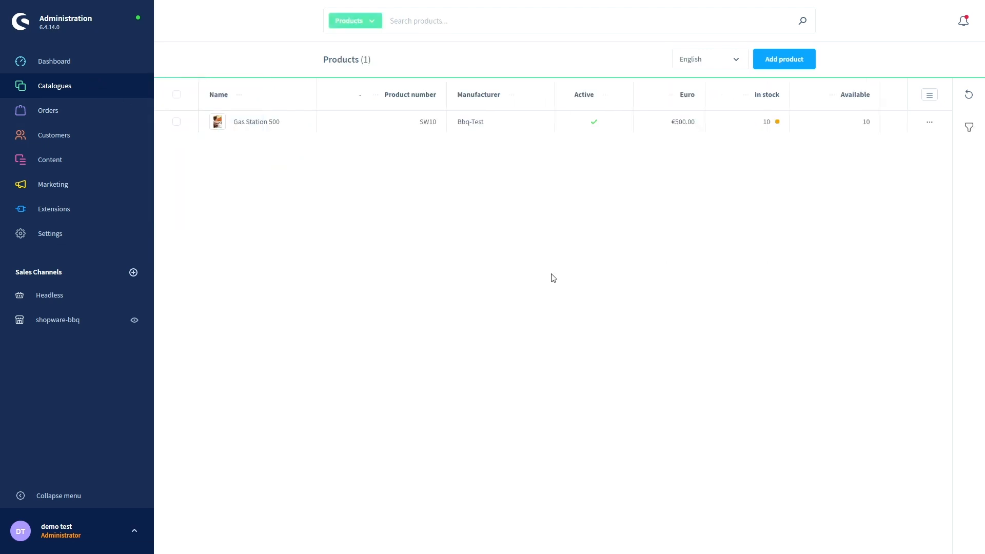
{"action": "left_click", "coordinate": [257, 127]}
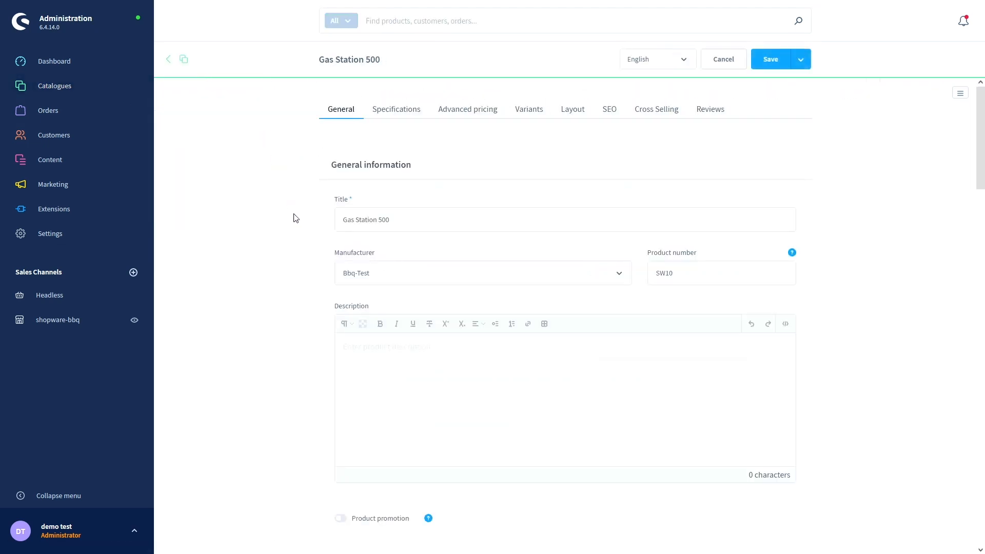
{"action": "scroll", "coordinate": [275, 254], "scroll_direction": "down", "scroll_amount": 3}
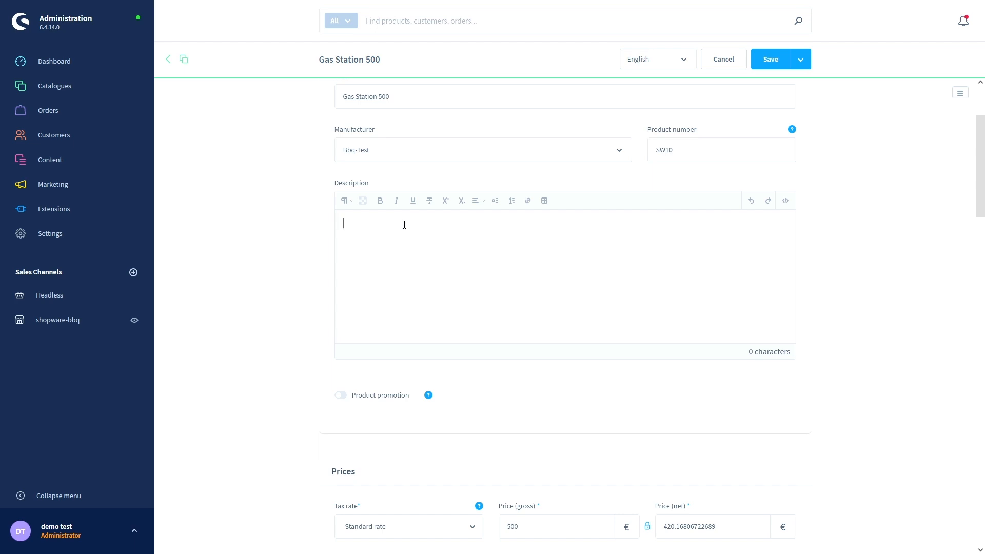
- Paste the product description, put materials and 'Prices may vary' on separate lines, and save
{"action": "type", "text": "- Two colours available: black, red - Two different materials: metal, plastic - Prices may vary"}
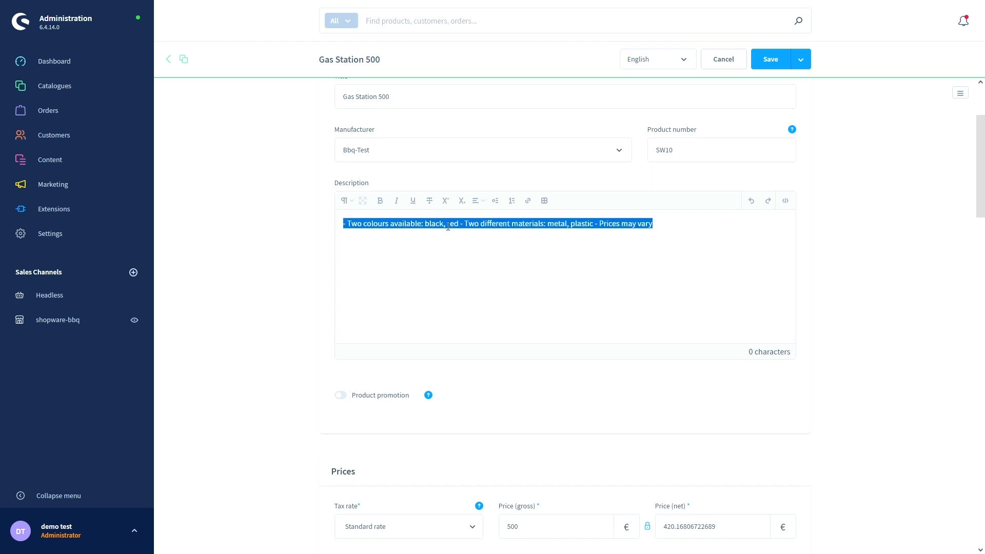
{"action": "left_click", "coordinate": [460, 224]}
{"action": "key", "text": "Return"}
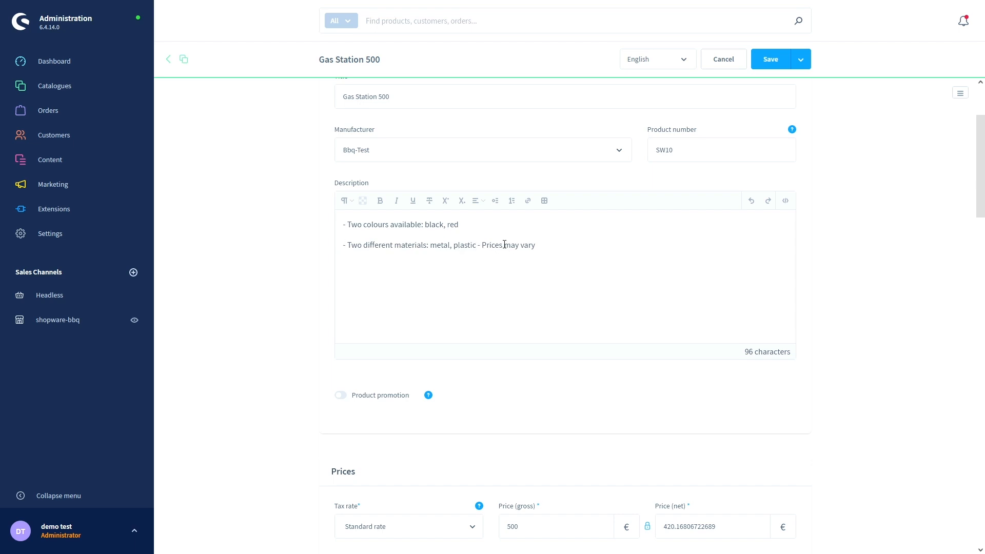
{"action": "left_click", "coordinate": [477, 245]}
{"action": "key", "text": "Return"}
{"action": "left_click", "coordinate": [771, 60]}
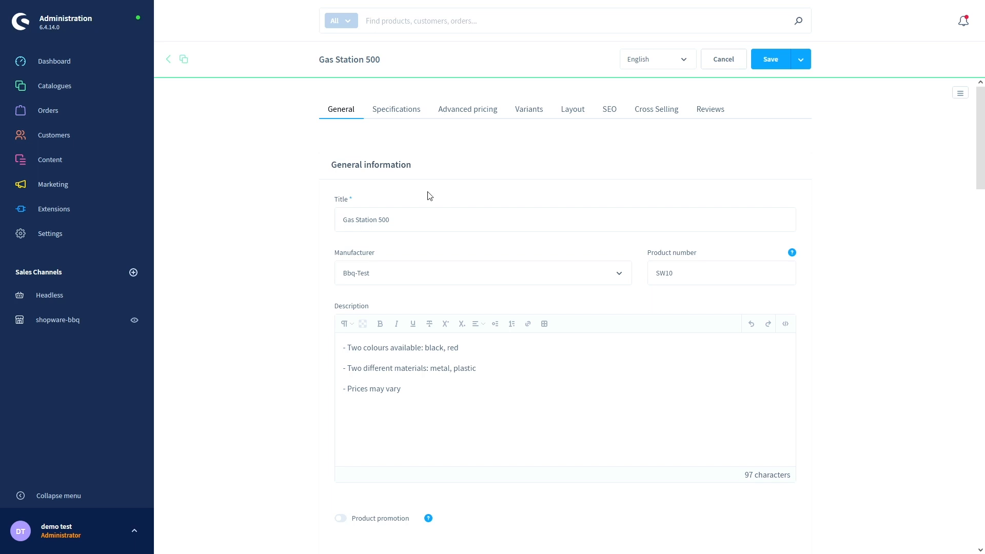
{"action": "scroll", "coordinate": [524, 113], "scroll_direction": "down", "scroll_amount": 2}
{"action": "scroll", "coordinate": [524, 109], "scroll_direction": "up", "scroll_amount": 2}
- Generate four variants from colours red and black and materials Plastic and Metal
{"action": "left_click", "coordinate": [530, 109]}
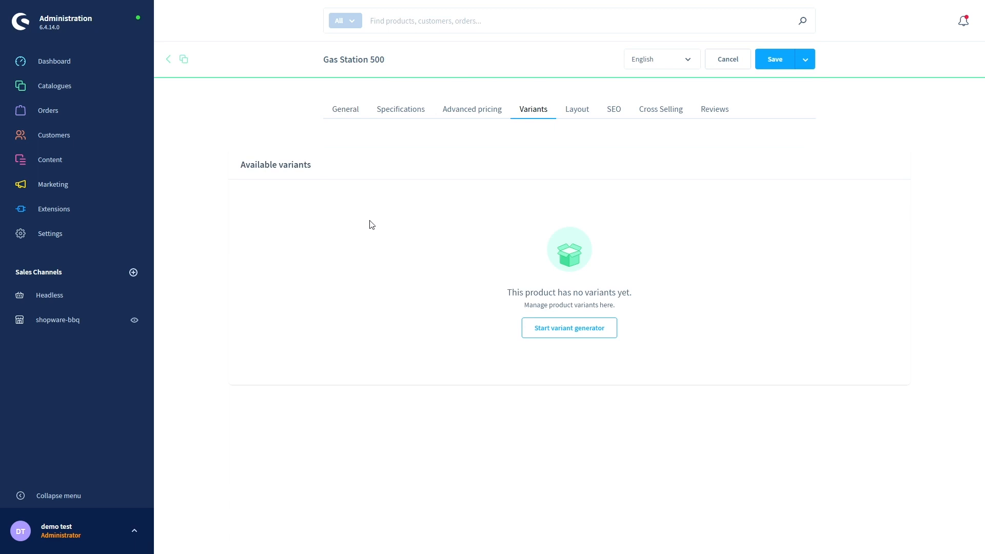
{"action": "left_click", "coordinate": [543, 332]}
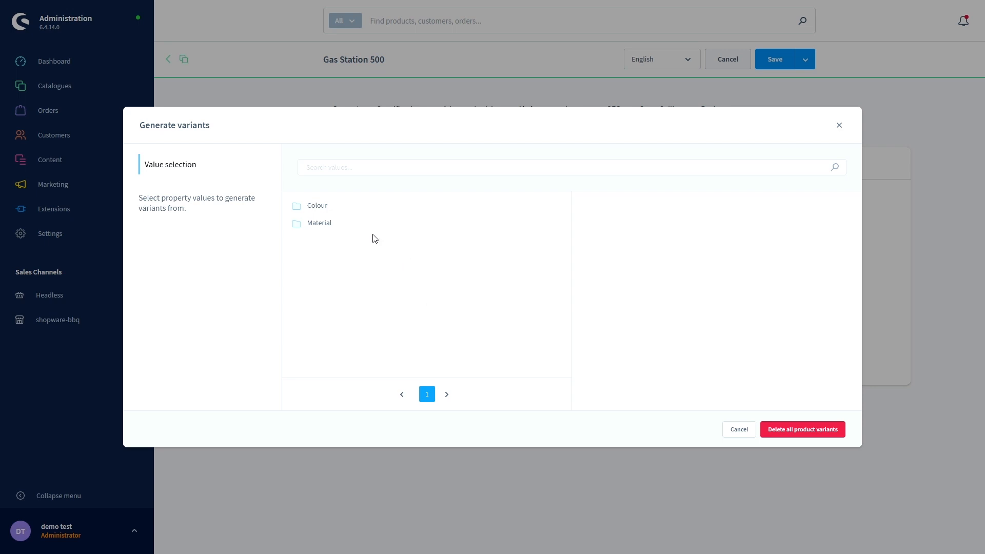
{"action": "left_click", "coordinate": [313, 210]}
{"action": "left_click", "coordinate": [586, 223]}
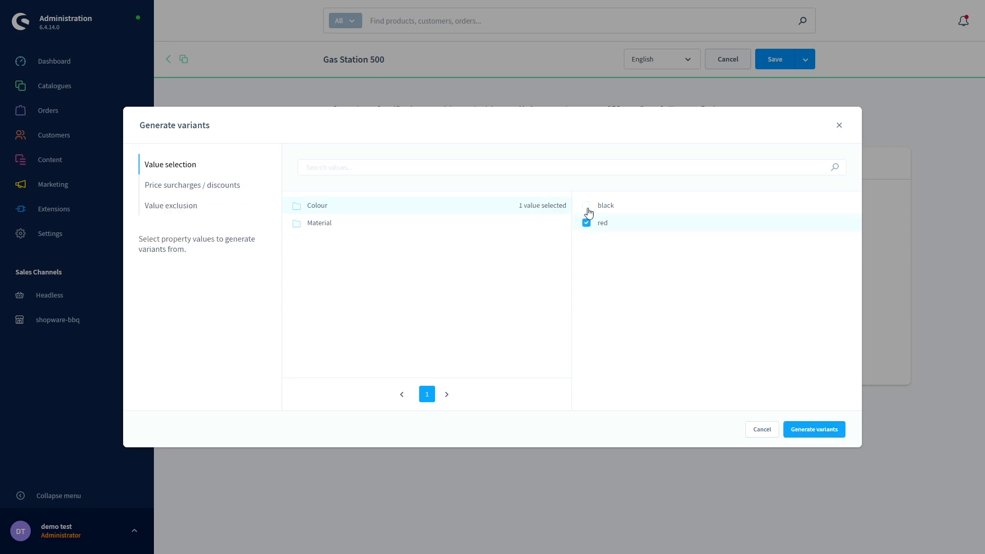
{"action": "left_click", "coordinate": [587, 206]}
{"action": "left_click", "coordinate": [329, 226]}
{"action": "left_click", "coordinate": [587, 226]}
{"action": "left_click", "coordinate": [586, 206]}
{"action": "left_click", "coordinate": [811, 429]}
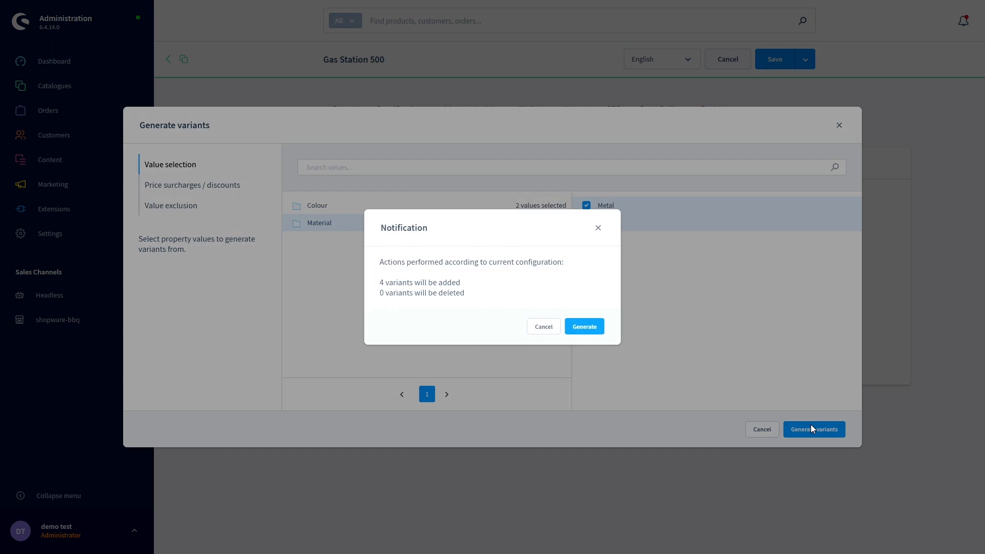
{"action": "left_click", "coordinate": [585, 330]}
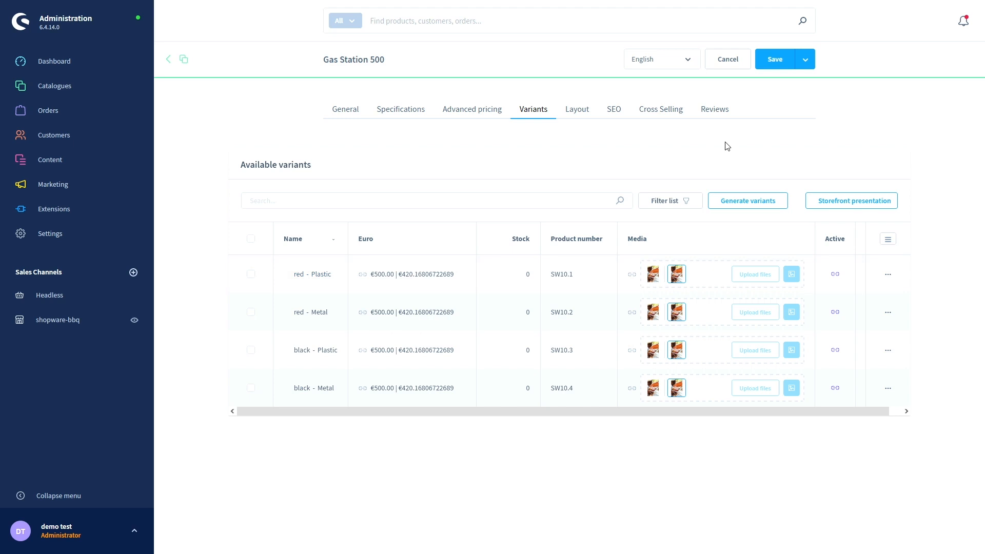
- Save Gas Station 500 with its four variants and open the shopware-bbq storefront
{"action": "left_click", "coordinate": [774, 62]}
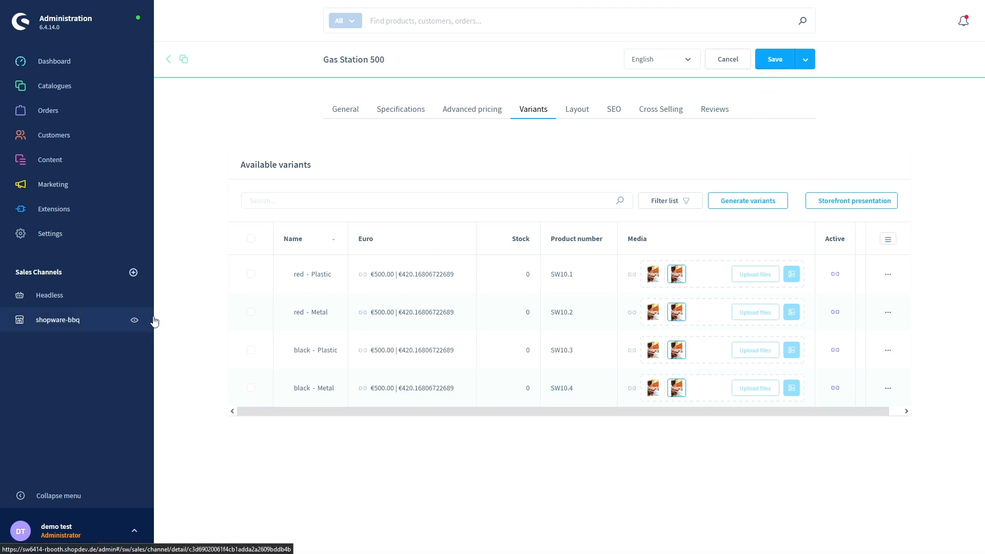
{"action": "left_click", "coordinate": [135, 322]}
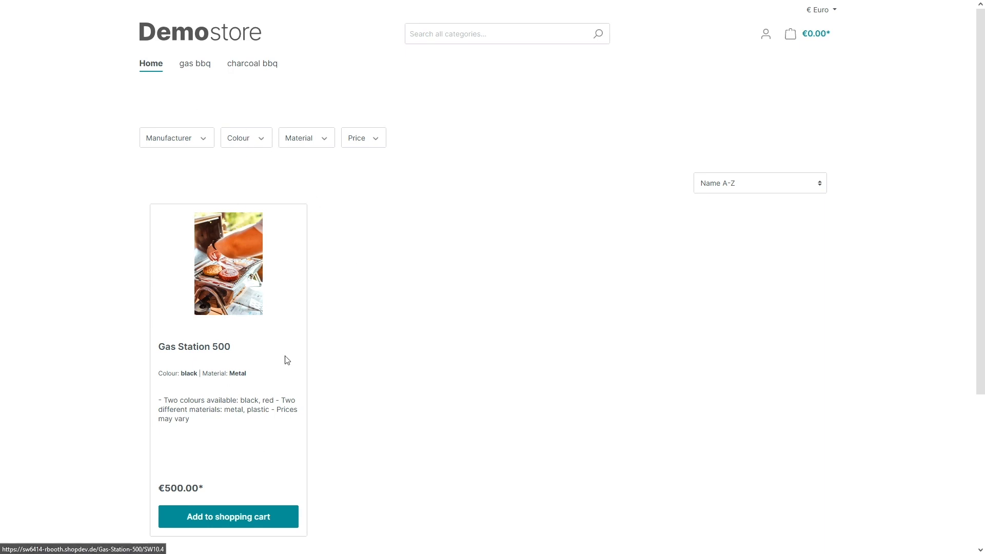
- Open the Gas Station 500 product page and inspect its title, quantity list and product number SW10.4
{"action": "left_click", "coordinate": [230, 285]}
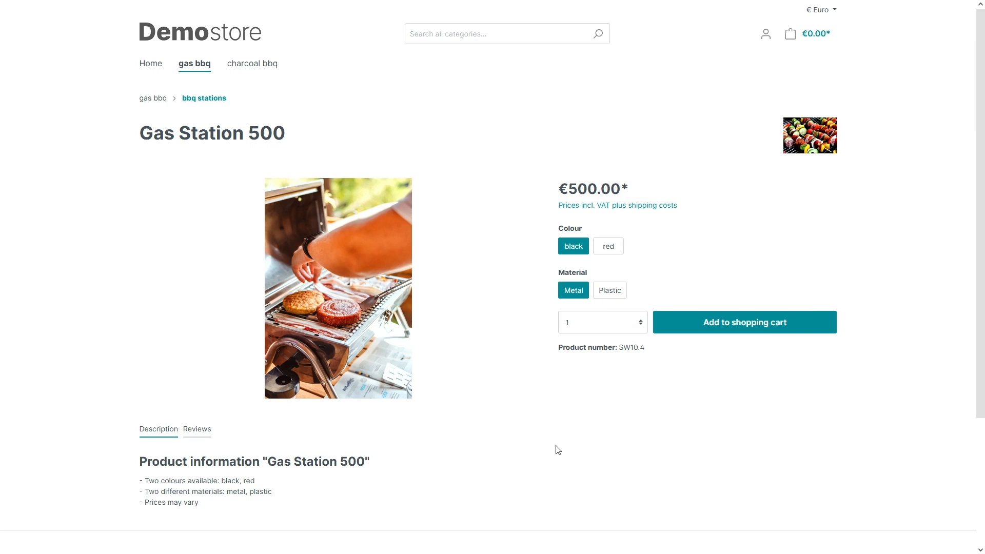
{"action": "scroll", "coordinate": [552, 429], "scroll_direction": "down", "scroll_amount": 1}
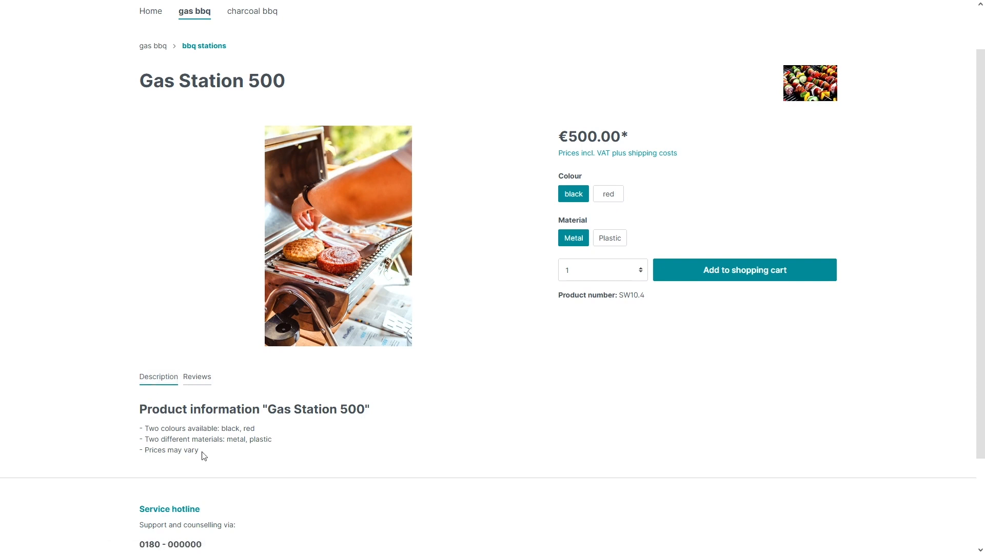
{"action": "scroll", "coordinate": [226, 451], "scroll_direction": "down", "scroll_amount": 1}
{"action": "scroll", "coordinate": [531, 408], "scroll_direction": "up", "scroll_amount": 2}
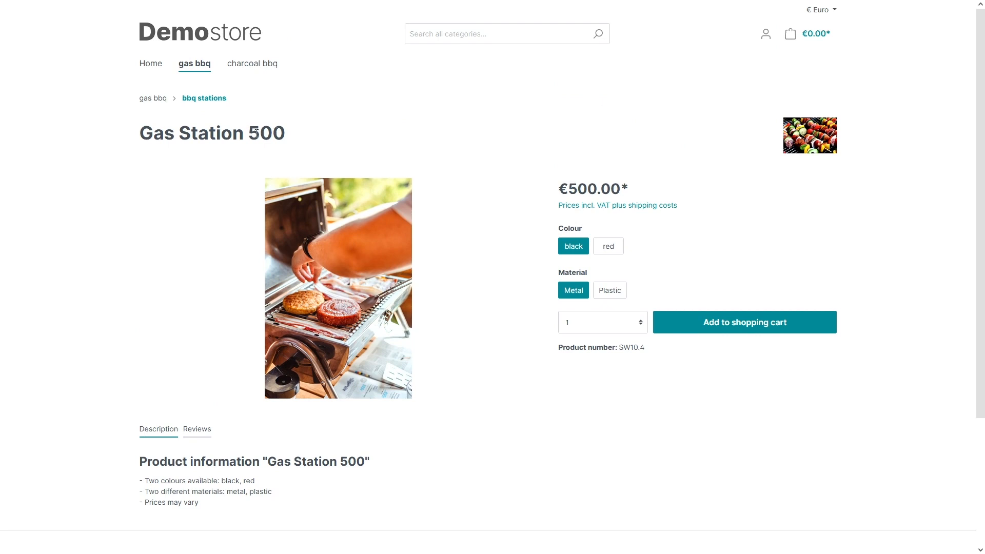
{"action": "left_click_drag", "start_coordinate": [138, 138], "coordinate": [292, 139]}
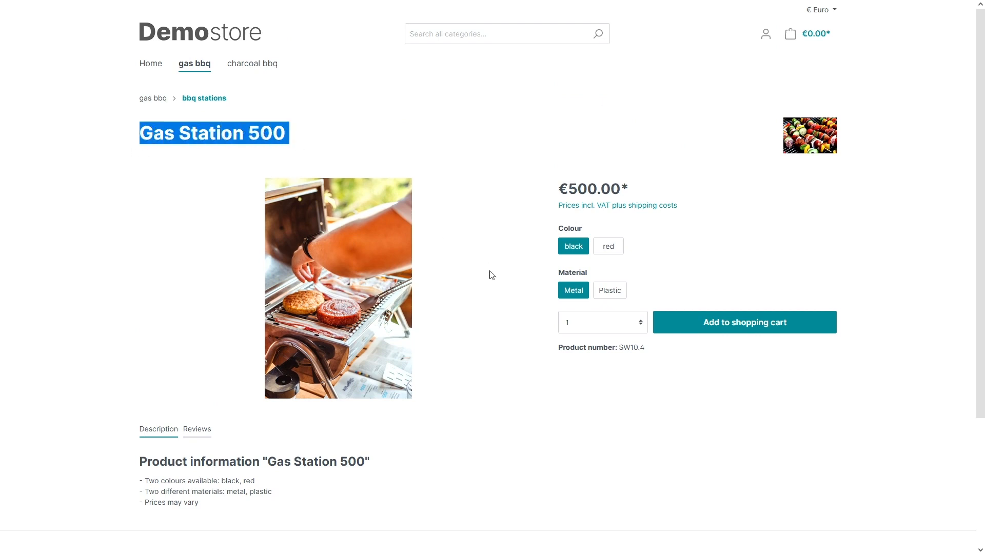
{"action": "scroll", "coordinate": [490, 274], "scroll_direction": "down", "scroll_amount": 1}
{"action": "left_click", "coordinate": [640, 270]}
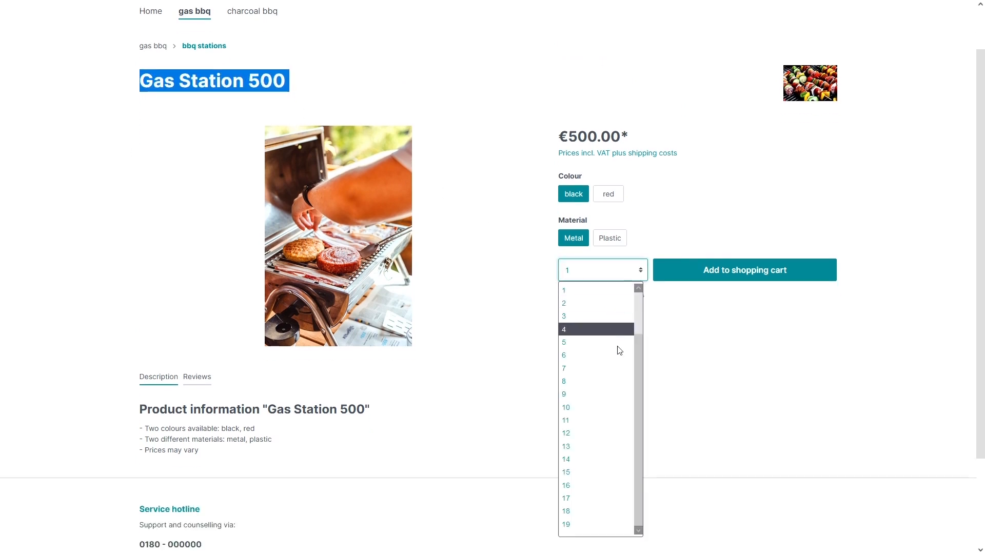
{"action": "left_click", "coordinate": [688, 347]}
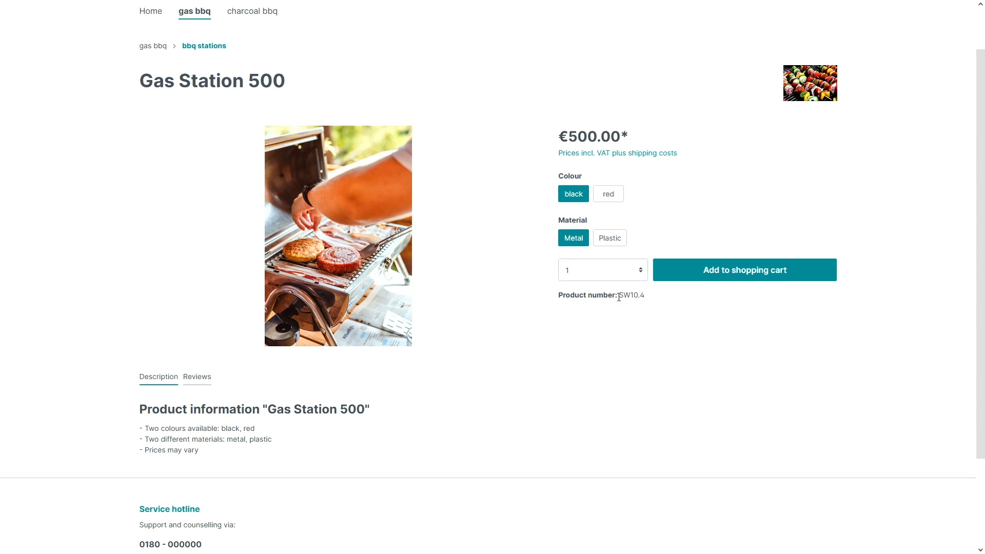
{"action": "left_click_drag", "start_coordinate": [618, 297], "coordinate": [654, 298]}
{"action": "left_click", "coordinate": [657, 315]}
- Try the red, Plastic, Metal, black and Plastic options, then return to the administration's variant list
{"action": "left_click", "coordinate": [606, 195]}
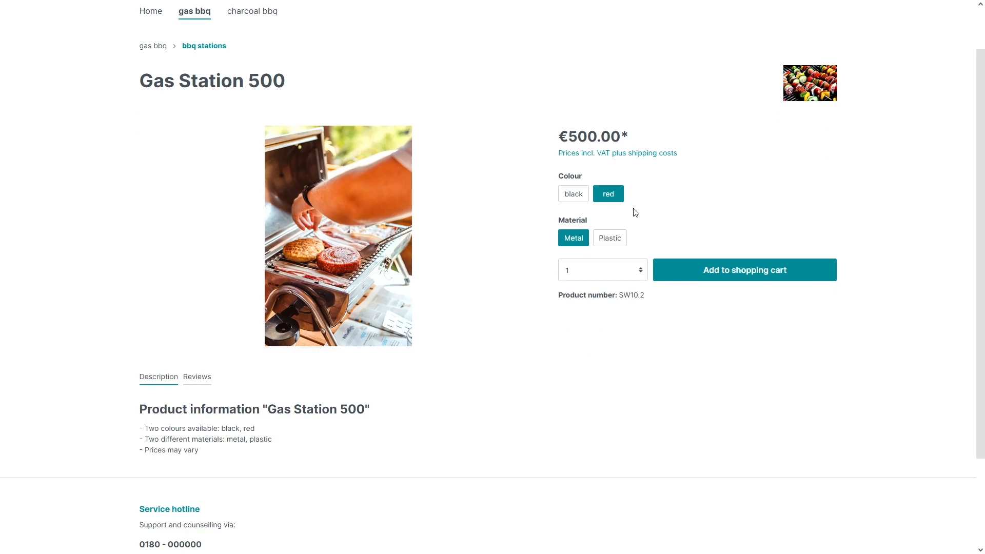
{"action": "left_click", "coordinate": [610, 237]}
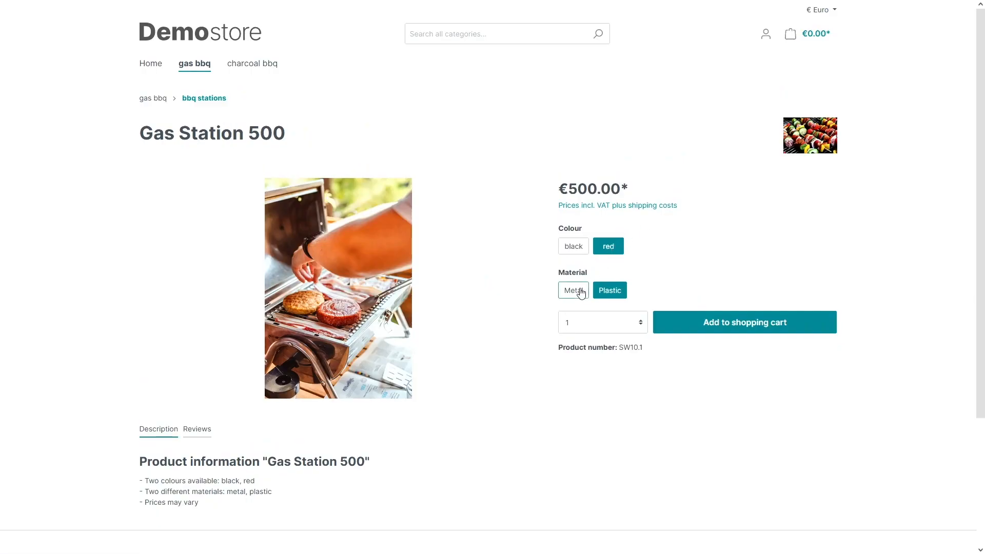
{"action": "left_click", "coordinate": [579, 289]}
{"action": "left_click", "coordinate": [573, 246]}
{"action": "left_click", "coordinate": [609, 289]}
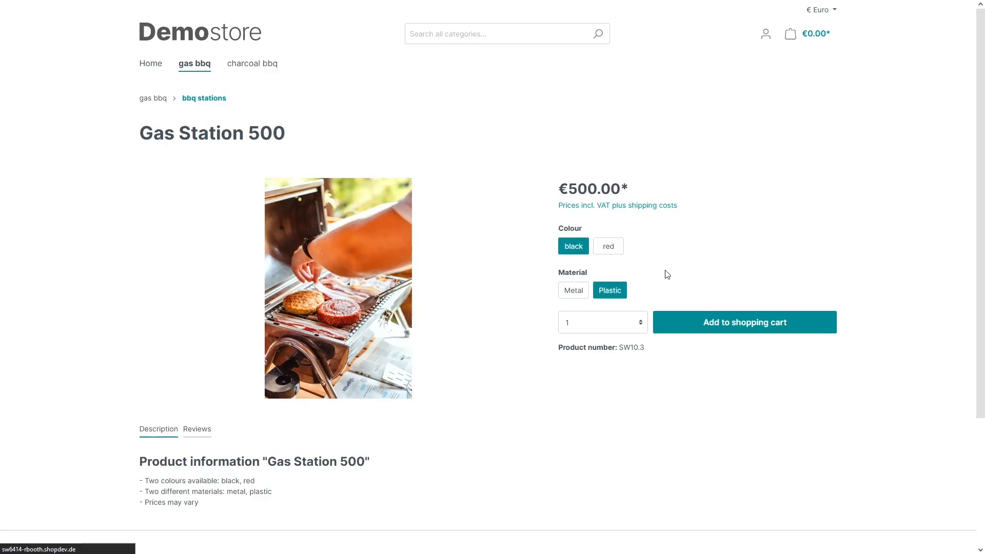
{"action": "scroll", "coordinate": [521, 272], "scroll_direction": "down", "scroll_amount": 1}
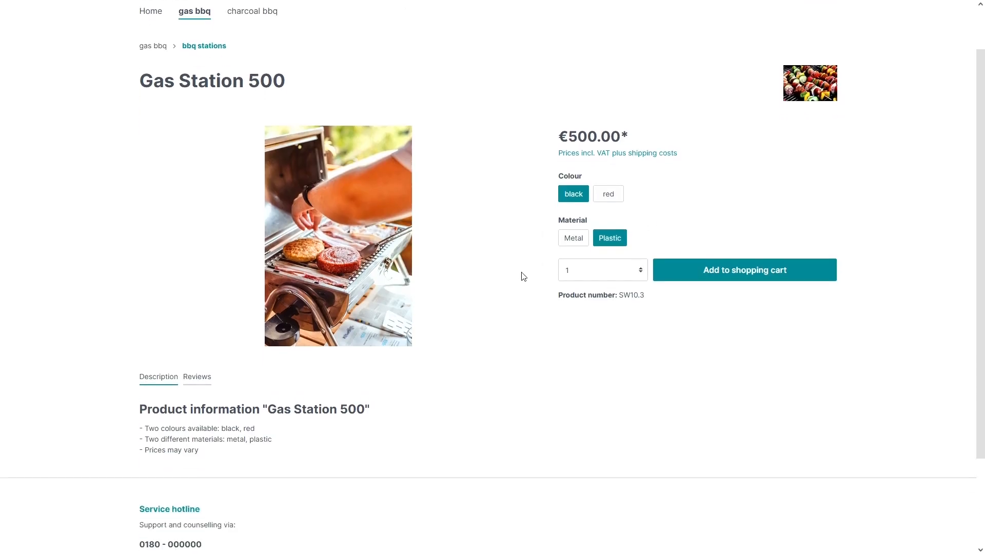
{"action": "scroll", "coordinate": [521, 272], "scroll_direction": "up", "scroll_amount": 1}
{"action": "key", "text": "ctrl+shift+Tab"}
{"action": "key", "text": "ctrl+shift+Tab"}
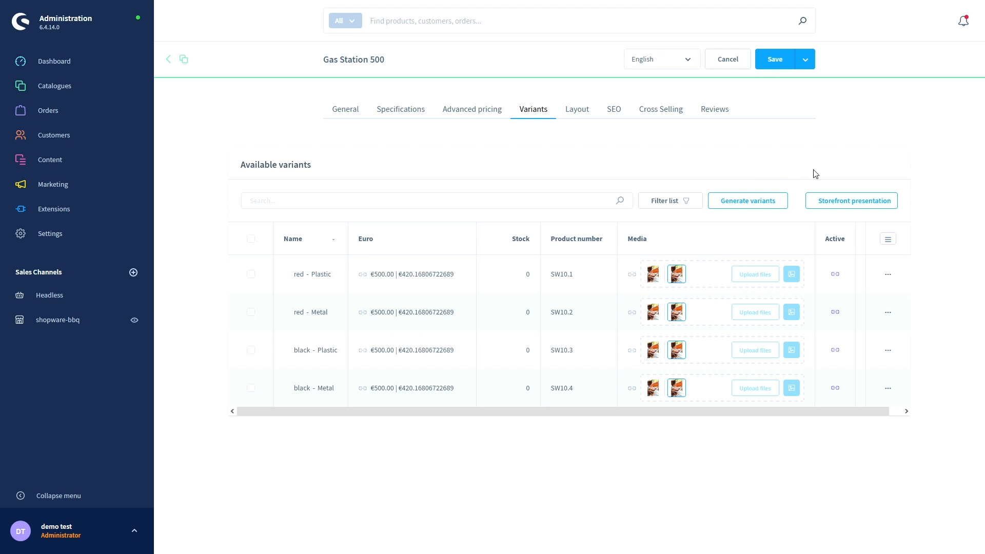
- Review the variant generator's Colour and Material selections, cancel unchanged, and open Storefront presentation
{"action": "left_click", "coordinate": [757, 204]}
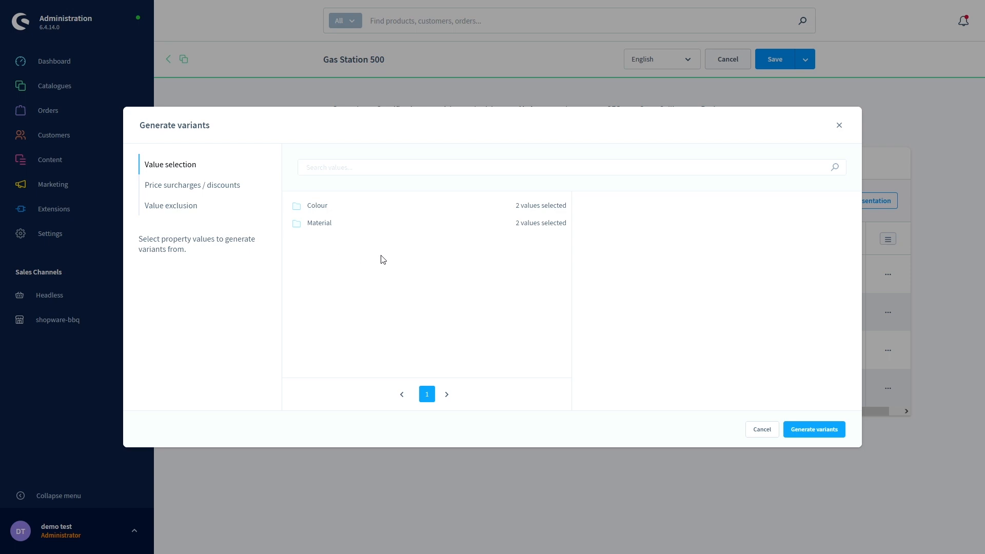
{"action": "left_click", "coordinate": [308, 228]}
{"action": "left_click", "coordinate": [323, 209]}
{"action": "left_click", "coordinate": [322, 225]}
{"action": "left_click", "coordinate": [314, 208]}
{"action": "left_click", "coordinate": [774, 435]}
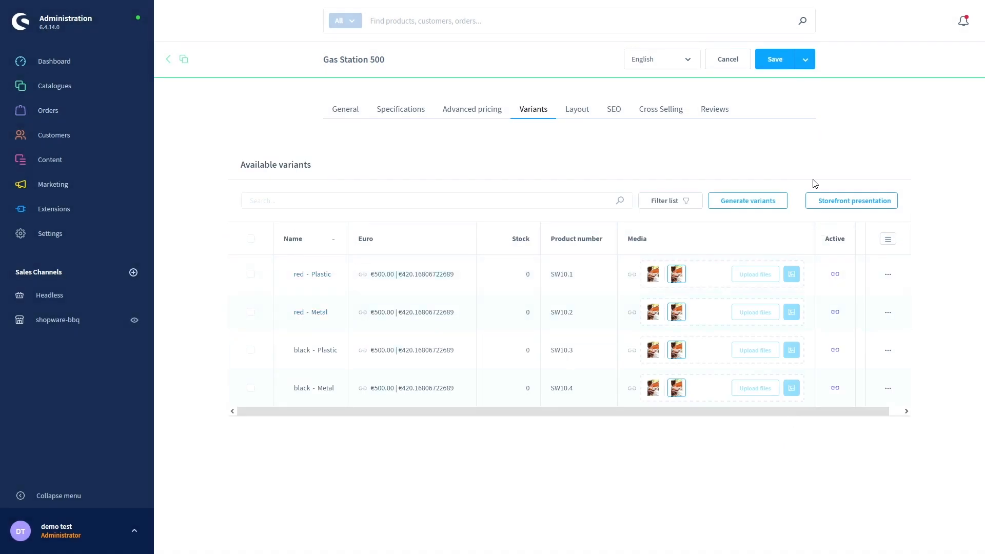
{"action": "left_click", "coordinate": [830, 208]}
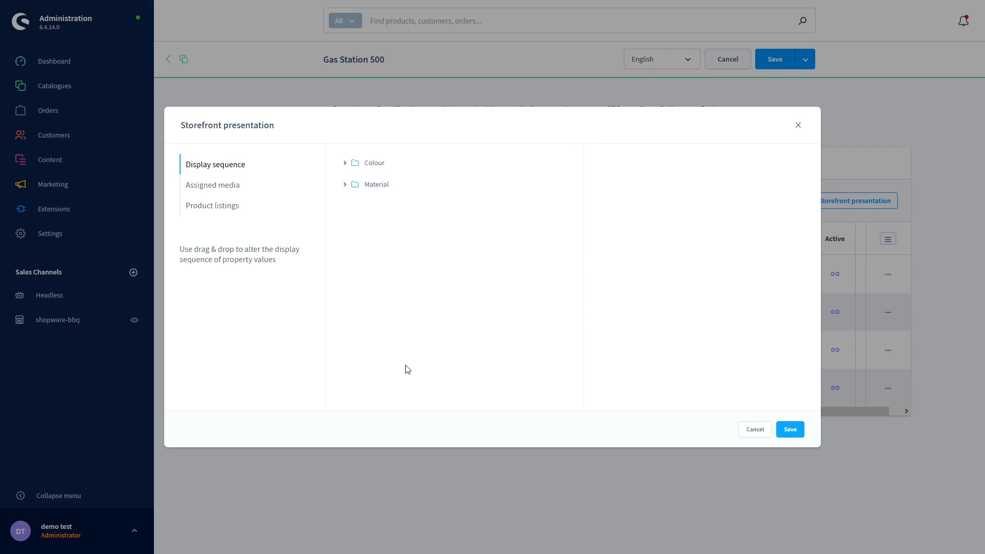
- Expand Colour in the display sequence, view media for black and red, then show Product listings options
{"action": "left_click", "coordinate": [343, 165]}
{"action": "left_click", "coordinate": [215, 187]}
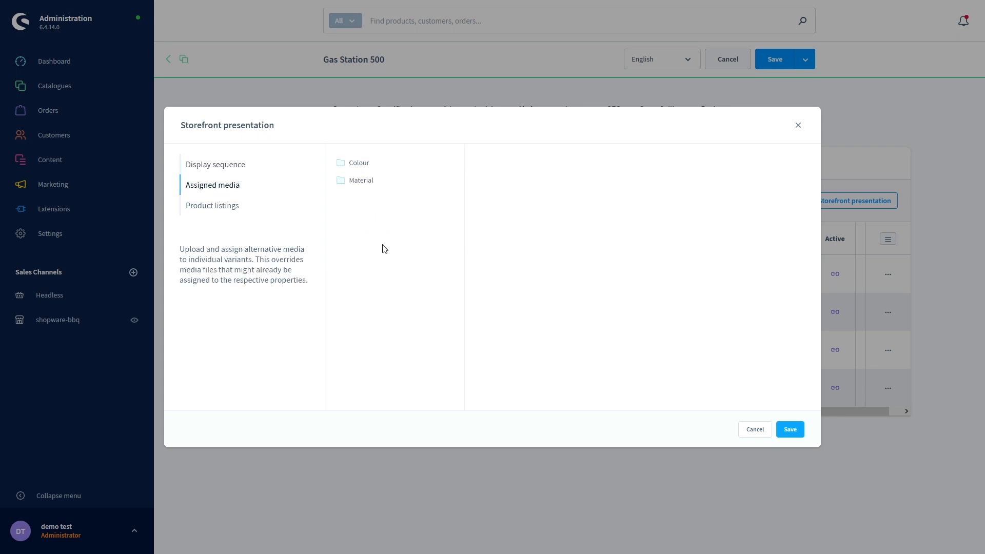
{"action": "left_click", "coordinate": [351, 164]}
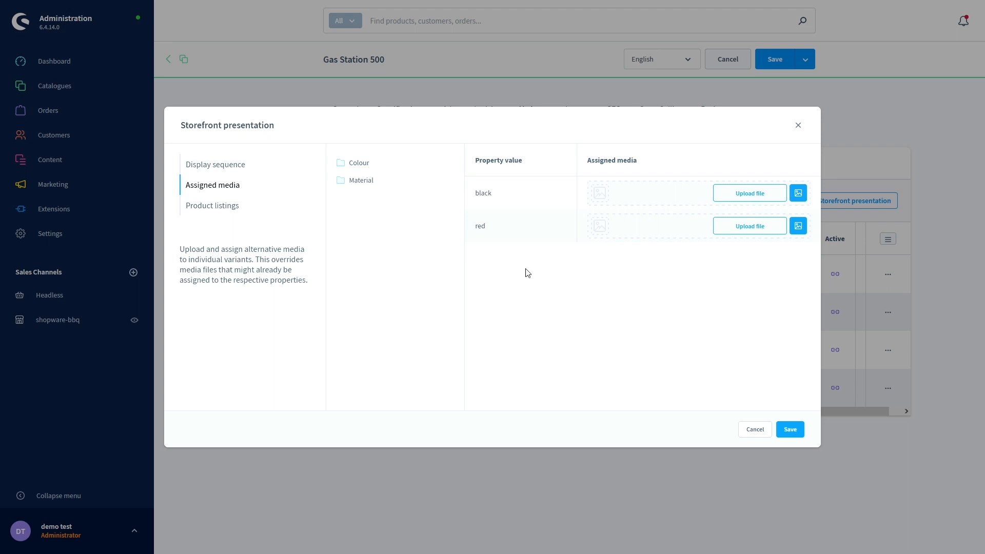
{"action": "left_click", "coordinate": [240, 207]}
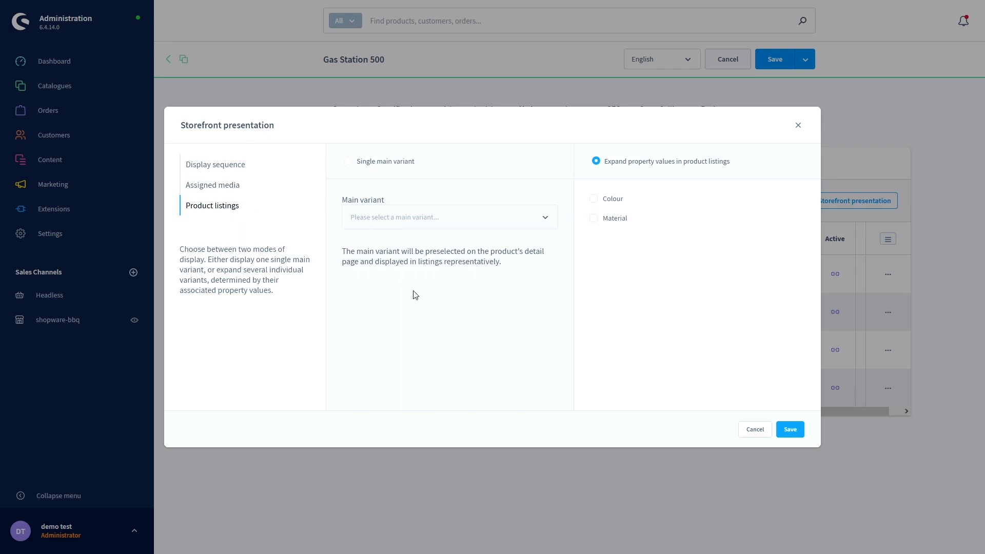
- Try Single main variant, then keep Expand property values for listings and close the presentation dialog
{"action": "left_click", "coordinate": [349, 162]}
{"action": "left_click", "coordinate": [454, 226]}
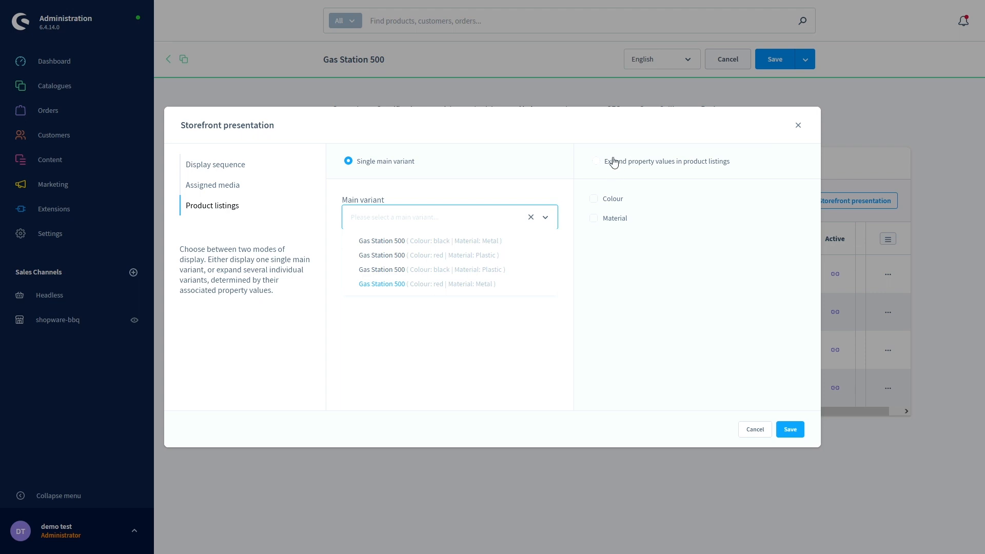
{"action": "left_click", "coordinate": [598, 164]}
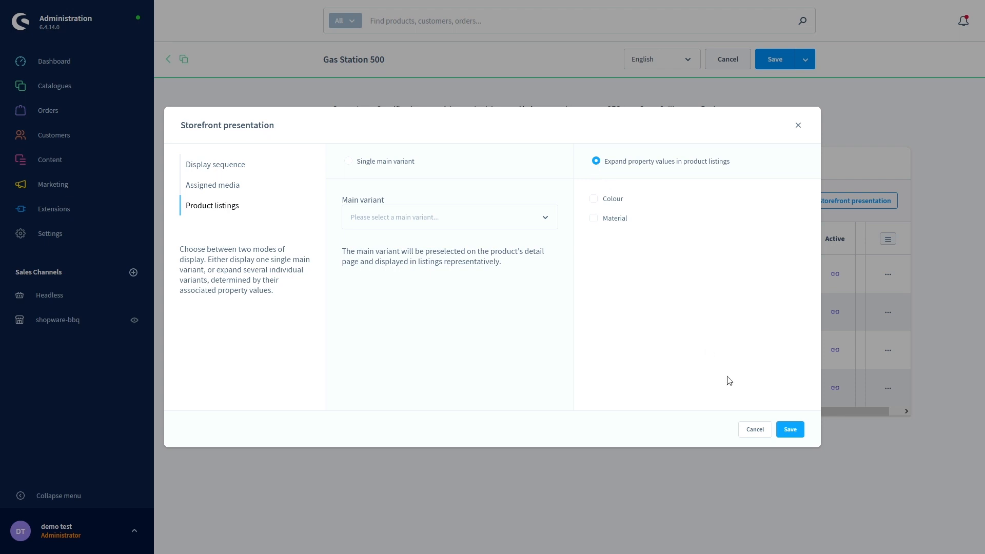
{"action": "left_click", "coordinate": [757, 432]}
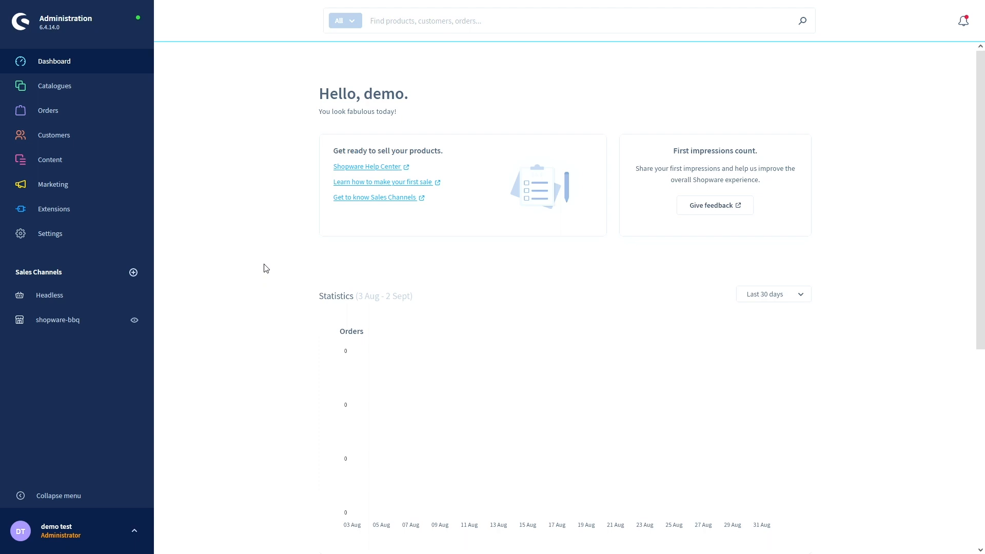
- Open the Shopware default theme's settings from Content > Themes
{"action": "mouse_move", "coordinate": [63, 175]}
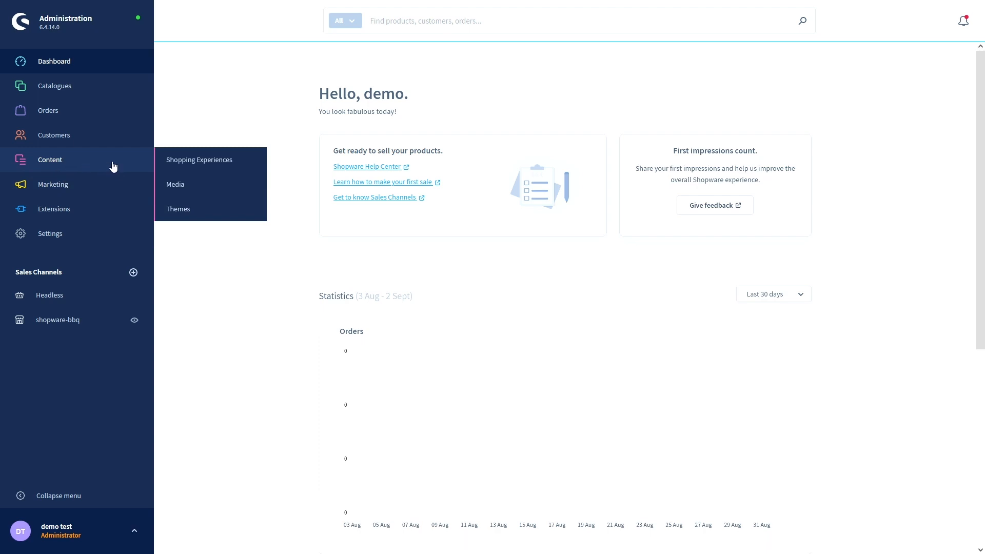
{"action": "left_click", "coordinate": [184, 212]}
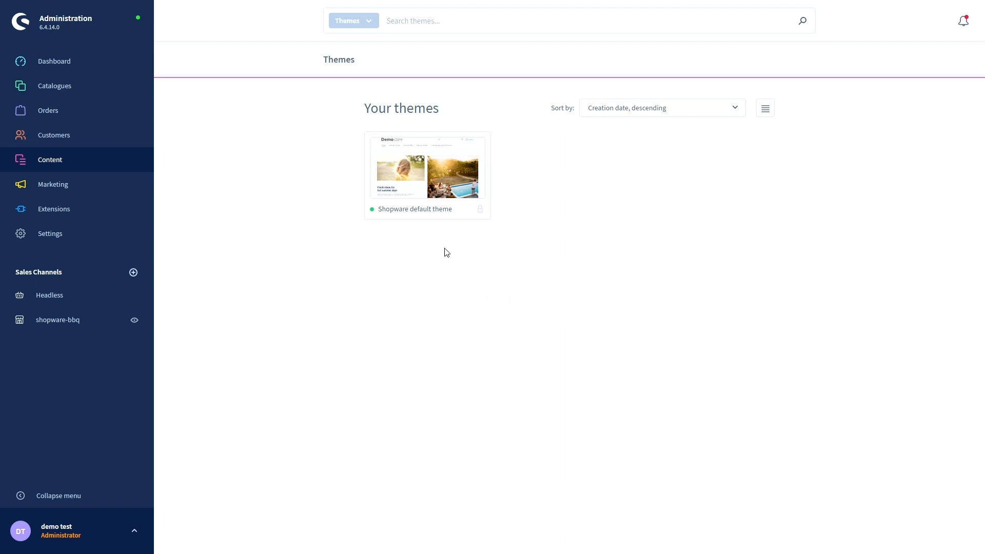
{"action": "left_click", "coordinate": [435, 197]}
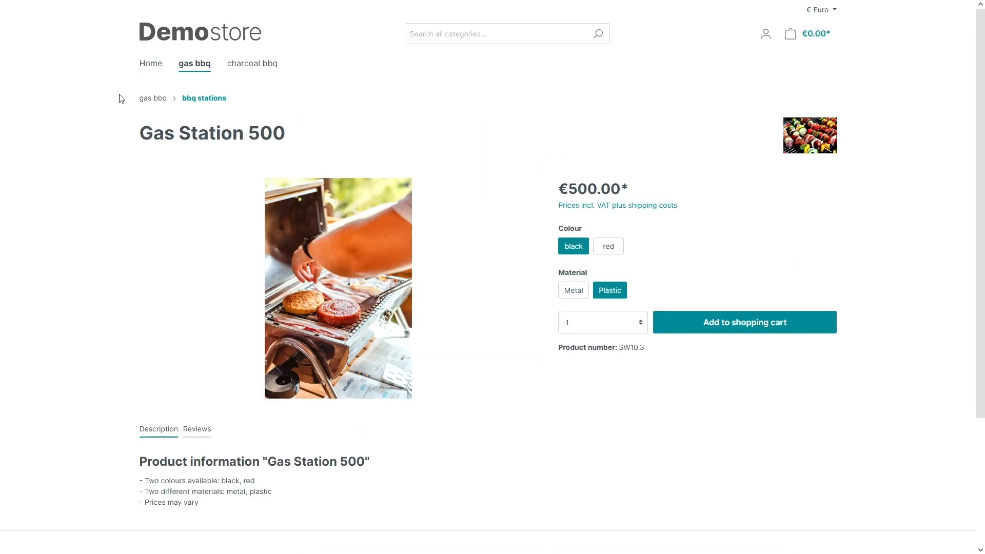
- Return the storefront from the Gas Station 500 page to the Home listing, then switch back to the admin
{"action": "left_click", "coordinate": [159, 68]}
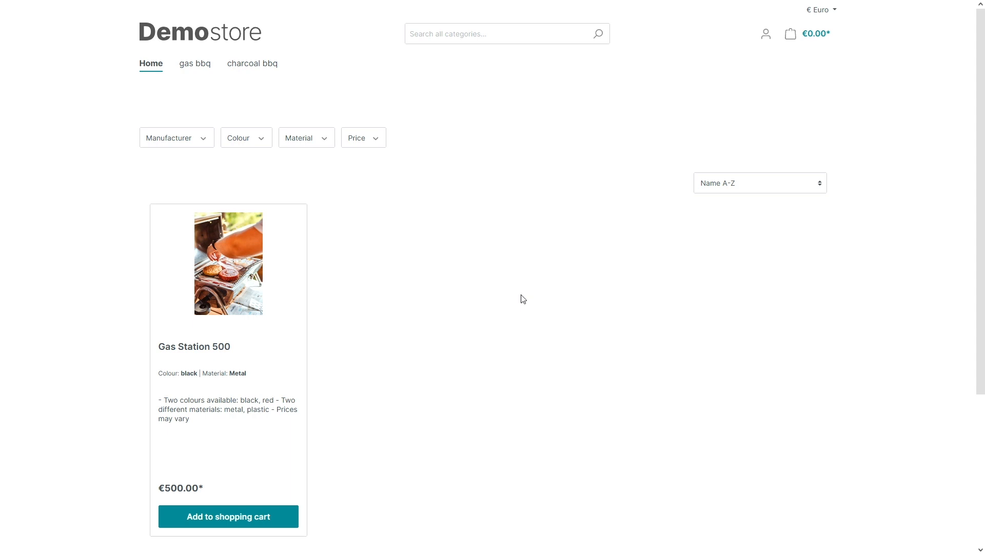
{"action": "key", "text": "ctrl+Tab"}
{"action": "key", "text": "ctrl+Tab"}
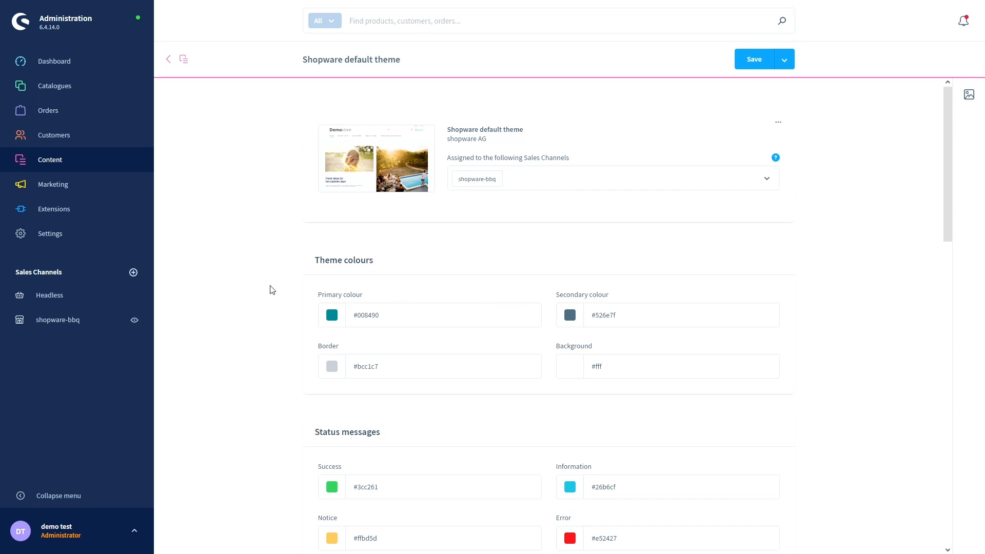
- Change the default theme's Background colour from #ffffff to #f2e4e4 and save the theme
{"action": "scroll", "coordinate": [271, 289], "scroll_direction": "down", "scroll_amount": 1}
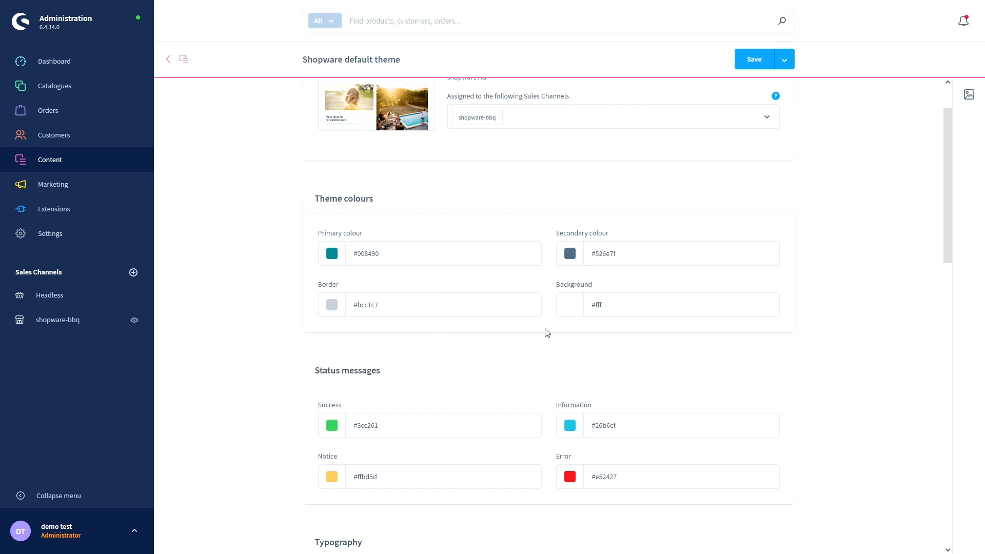
{"action": "left_click", "coordinate": [569, 313]}
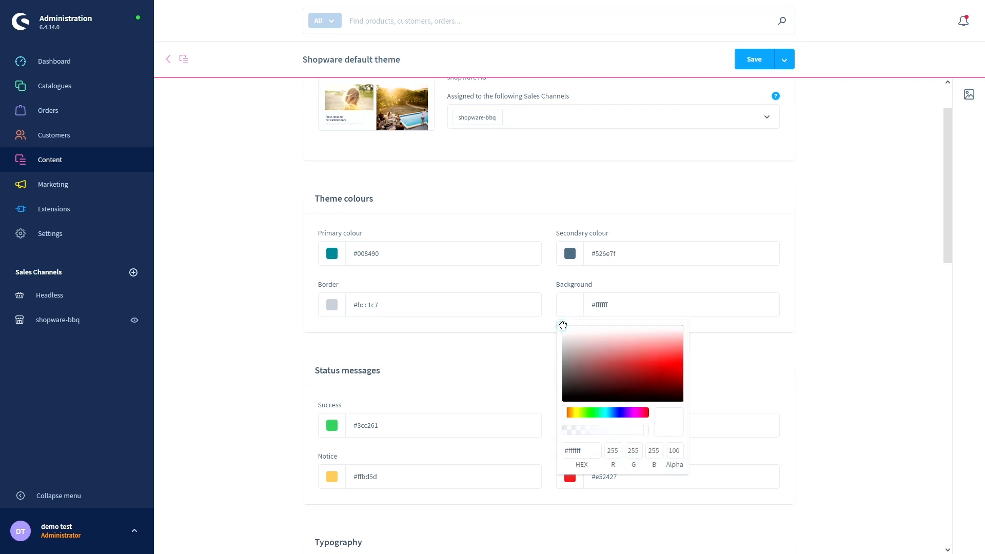
{"action": "left_click", "coordinate": [605, 331]}
{"action": "left_click_drag", "start_coordinate": [606, 331], "coordinate": [608, 326]}
{"action": "left_click", "coordinate": [551, 286]}
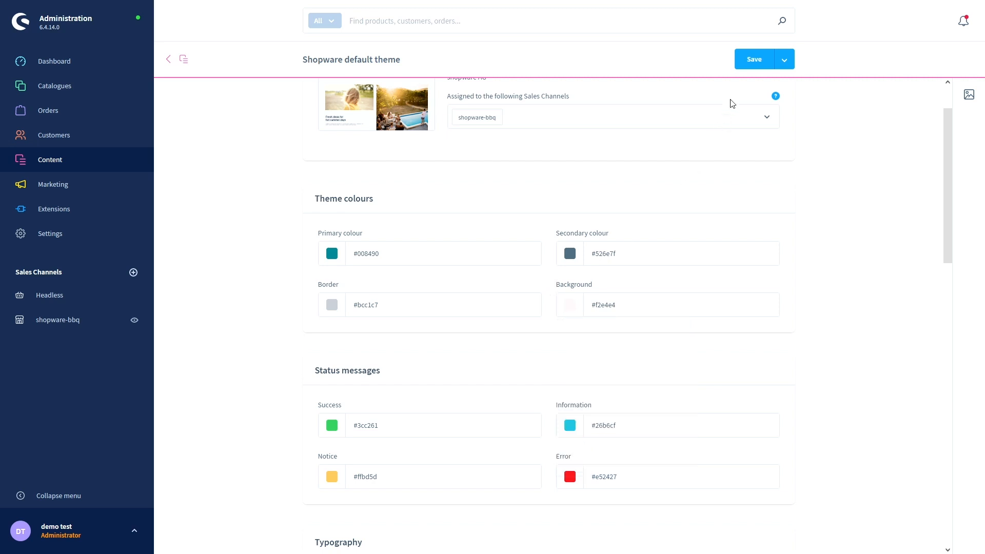
{"action": "left_click", "coordinate": [747, 60]}
{"action": "left_click", "coordinate": [693, 315]}
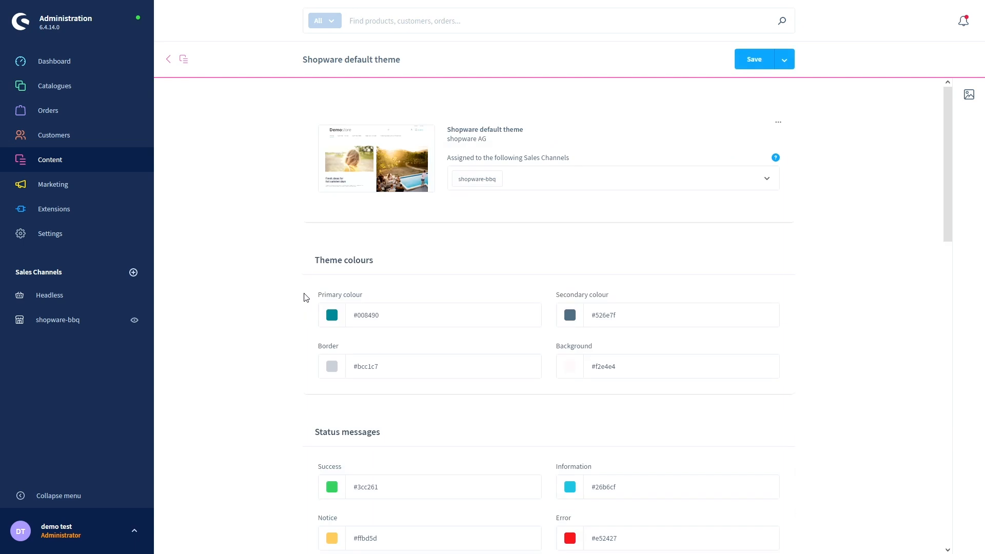
{"action": "key", "text": "ctrl+Tab"}
{"action": "scroll", "coordinate": [284, 318], "scroll_direction": "down", "scroll_amount": 2}
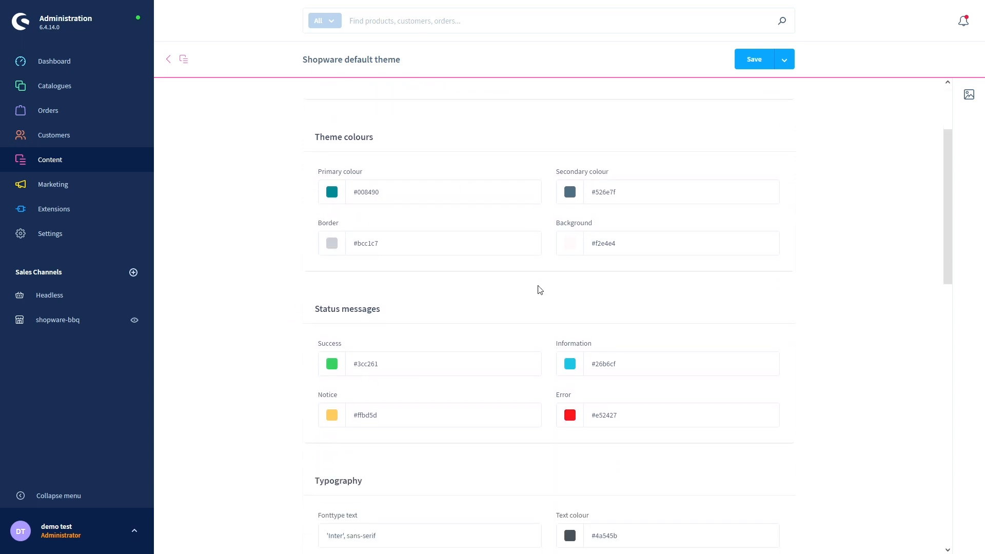
{"action": "scroll", "coordinate": [313, 277], "scroll_direction": "down", "scroll_amount": 1}
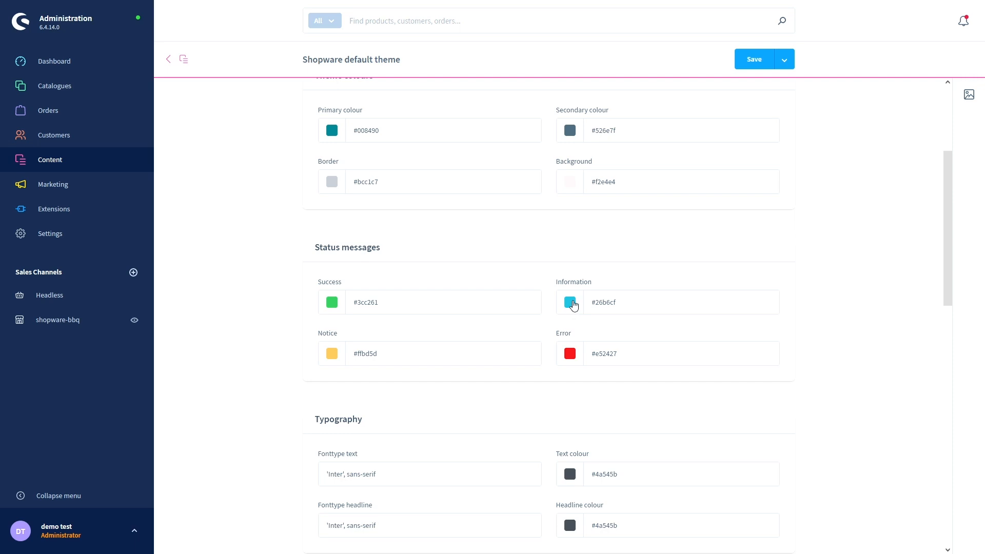
- Leave the Information colour unchanged and set the Text colour to blue #329be5
{"action": "left_click", "coordinate": [573, 306]}
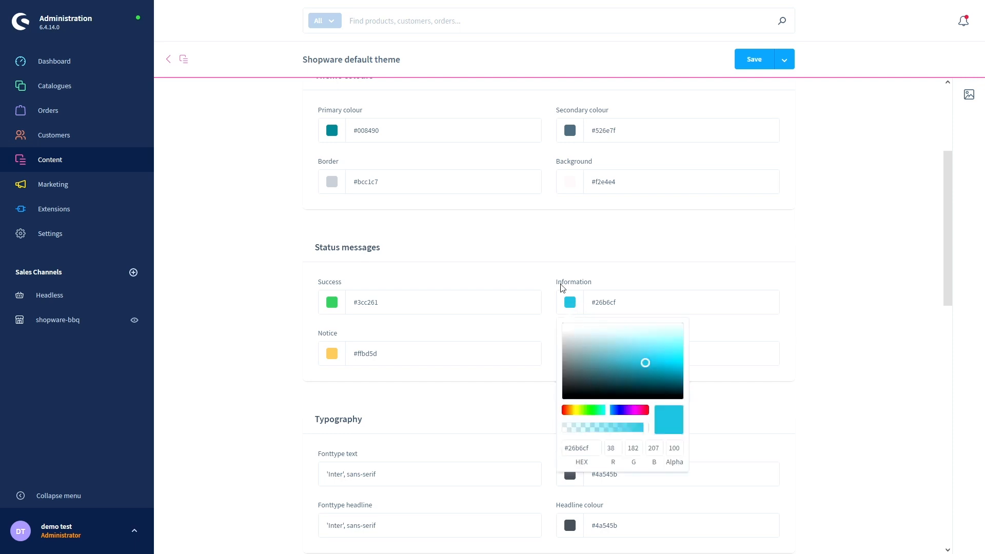
{"action": "left_click", "coordinate": [562, 287]}
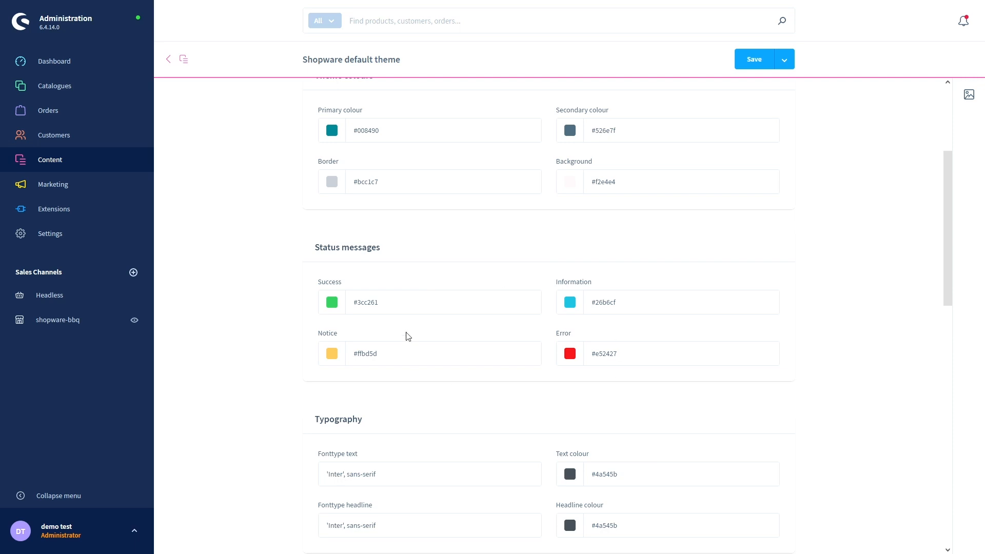
{"action": "scroll", "coordinate": [296, 364], "scroll_direction": "down", "scroll_amount": 3}
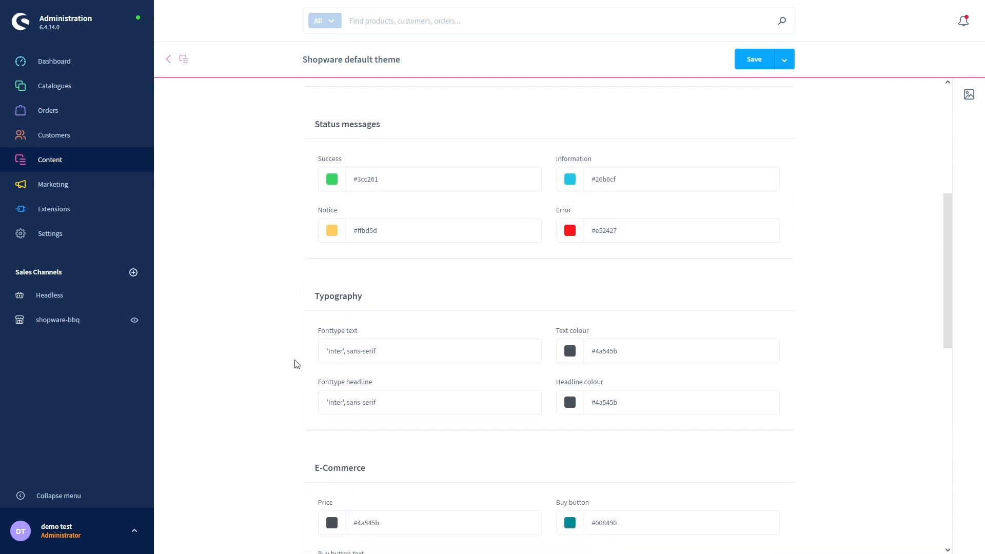
{"action": "scroll", "coordinate": [296, 364], "scroll_direction": "down", "scroll_amount": 3}
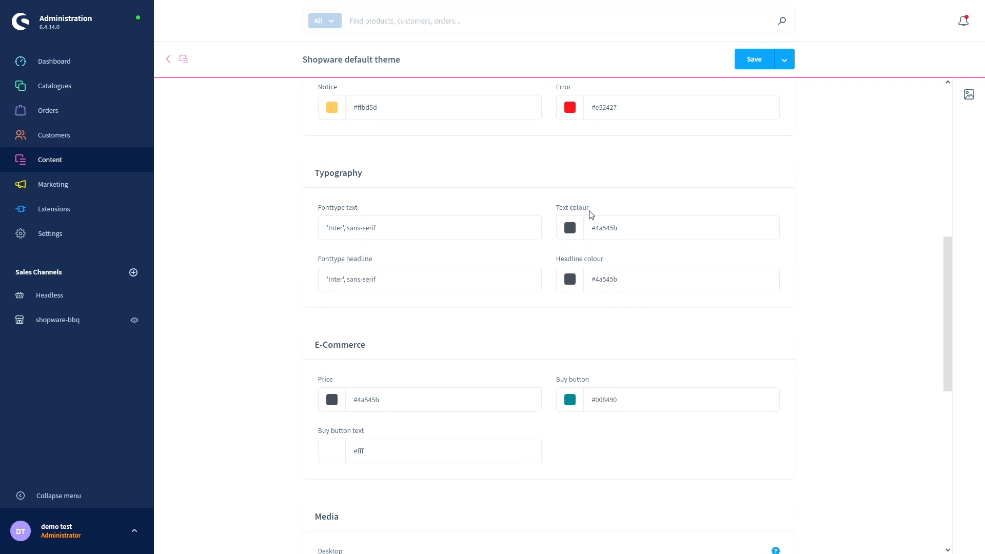
{"action": "left_click", "coordinate": [570, 231]}
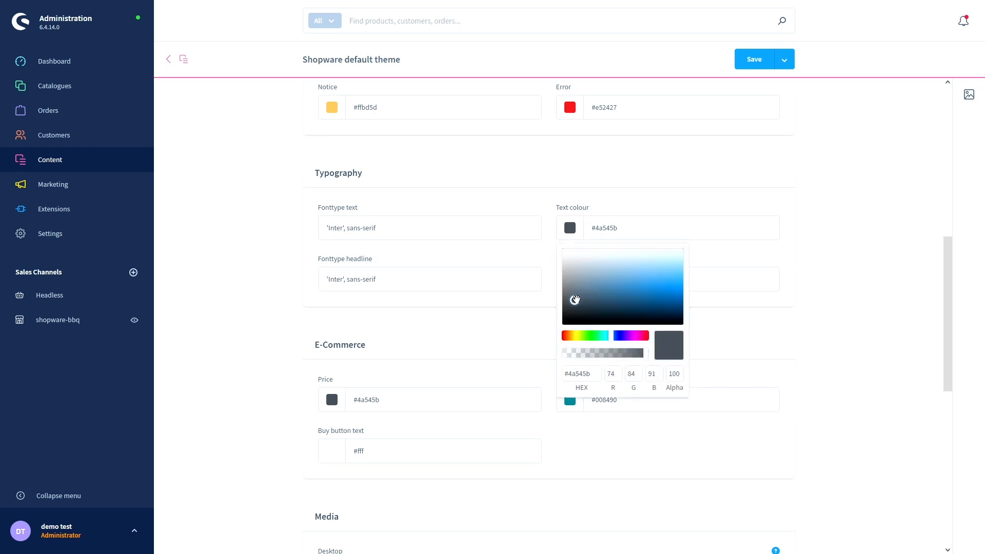
{"action": "mouse_move", "coordinate": [576, 301]}
{"action": "left_mouse_down"}
{"action": "mouse_move", "coordinate": [611, 308]}
{"action": "mouse_move", "coordinate": [562, 321]}
{"action": "mouse_move", "coordinate": [620, 287]}
{"action": "mouse_move", "coordinate": [655, 283]}
{"action": "left_mouse_up"}
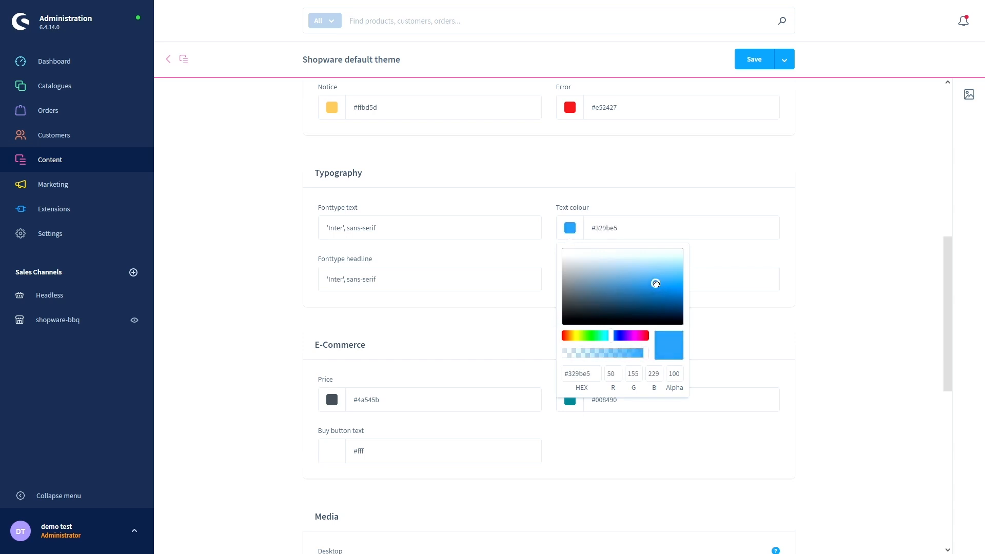
{"action": "left_click", "coordinate": [634, 204]}
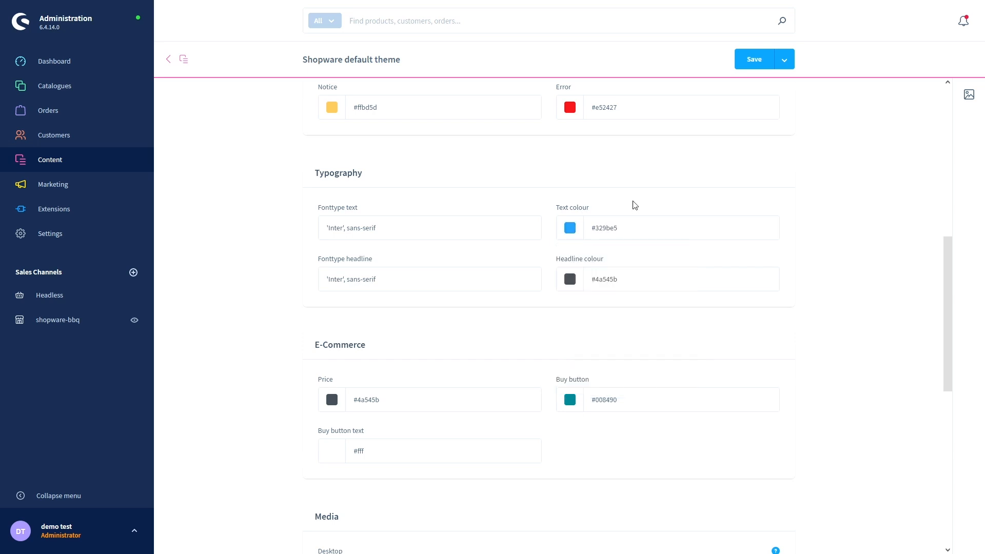
- Save the theme and reload the storefront to see the blue text
{"action": "left_click", "coordinate": [744, 60]}
{"action": "left_click", "coordinate": [693, 315]}
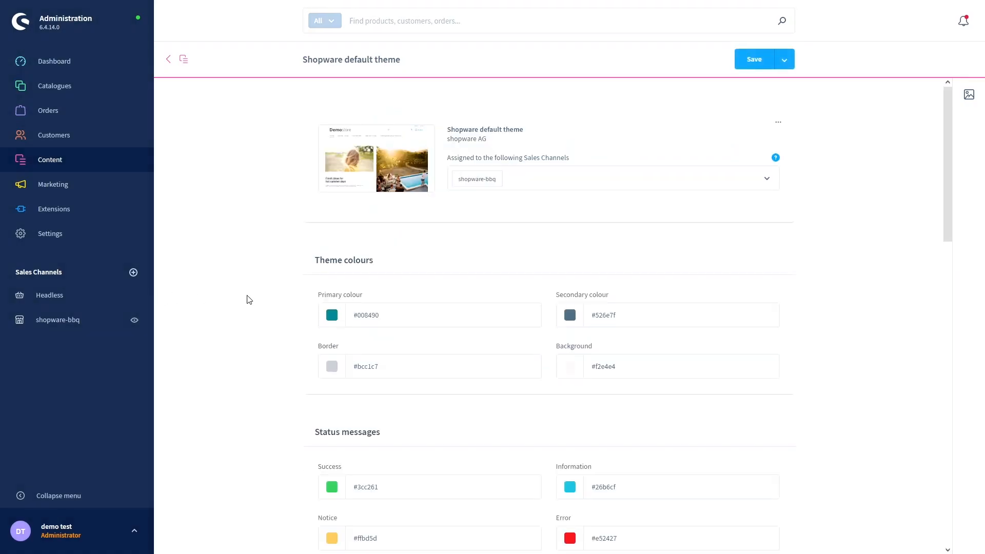
{"action": "key", "text": "ctrl+Tab"}
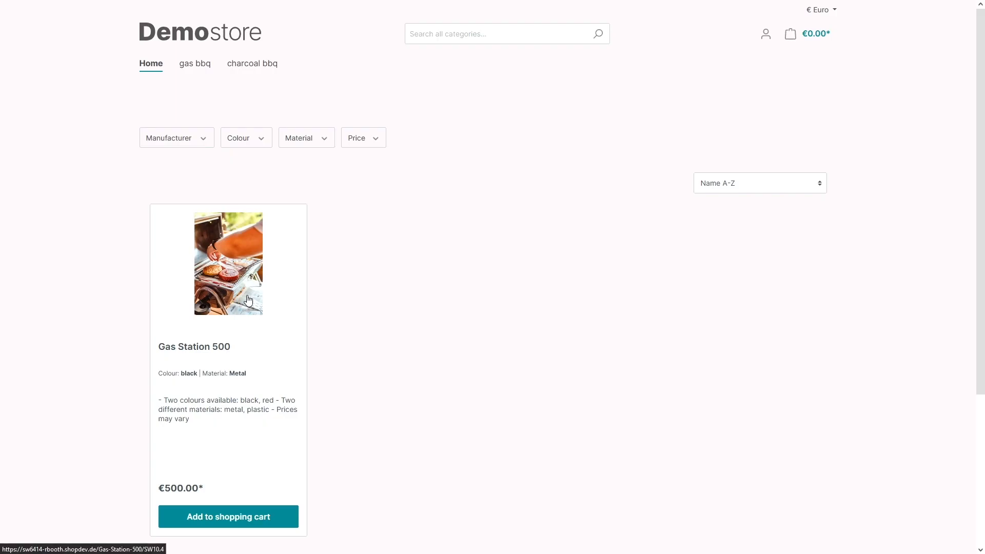
{"action": "key", "text": "F5"}
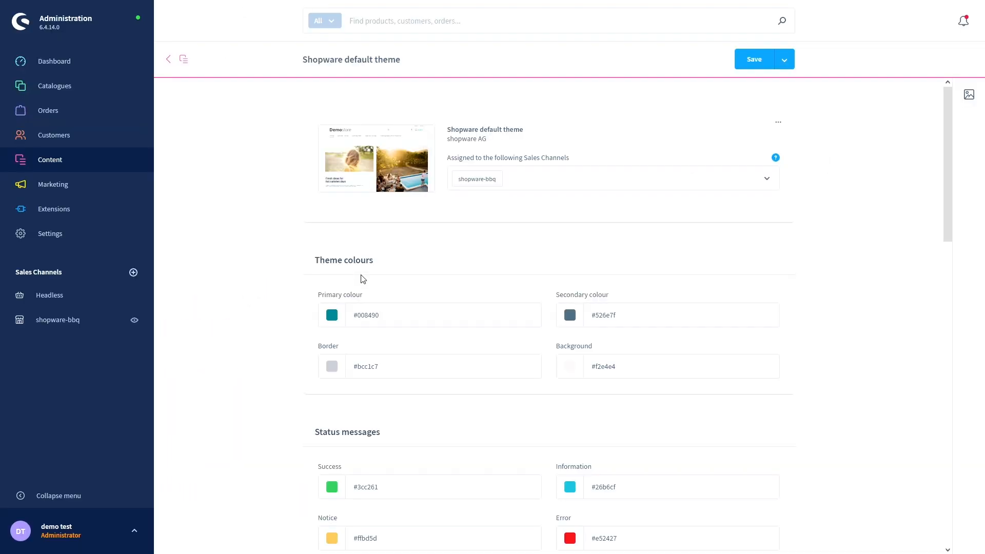
- Scroll the theme settings down to the Media section with the Desktop, Tablet and Mobile logos
{"action": "scroll", "coordinate": [285, 335], "scroll_direction": "down", "scroll_amount": 7}
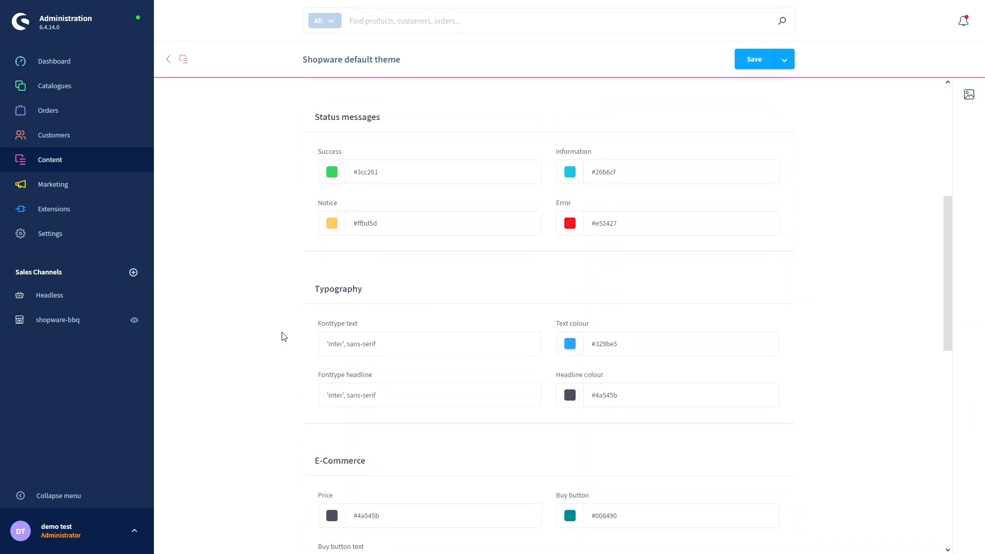
{"action": "scroll", "coordinate": [285, 335], "scroll_direction": "down", "scroll_amount": 4}
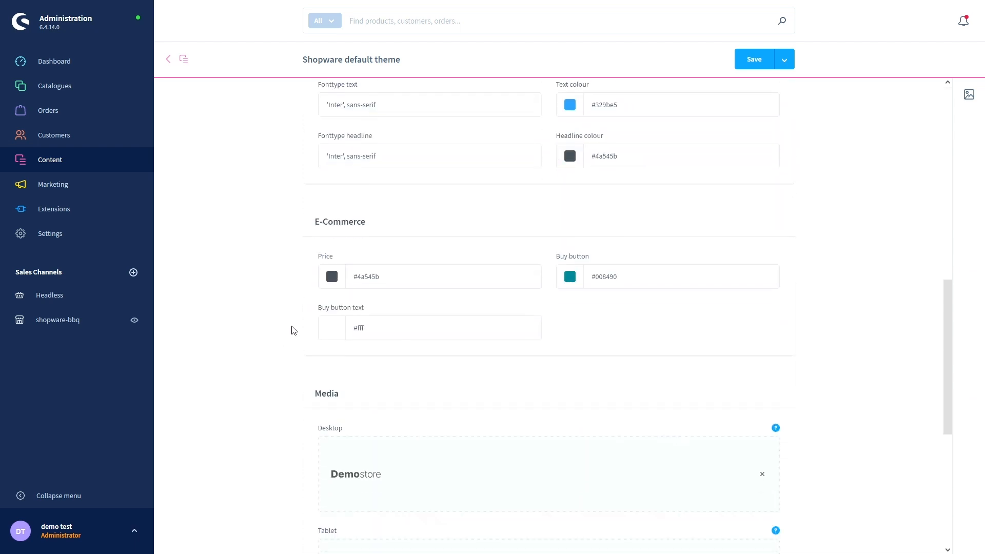
{"action": "scroll", "coordinate": [275, 278], "scroll_direction": "down", "scroll_amount": 1}
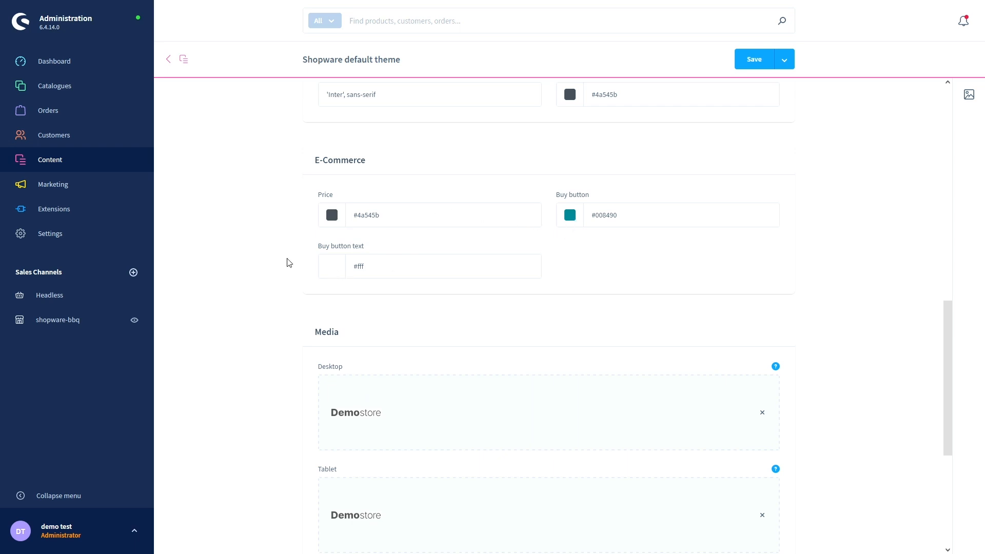
{"action": "scroll", "coordinate": [288, 263], "scroll_direction": "down", "scroll_amount": 3}
{"action": "scroll", "coordinate": [289, 264], "scroll_direction": "up", "scroll_amount": 1}
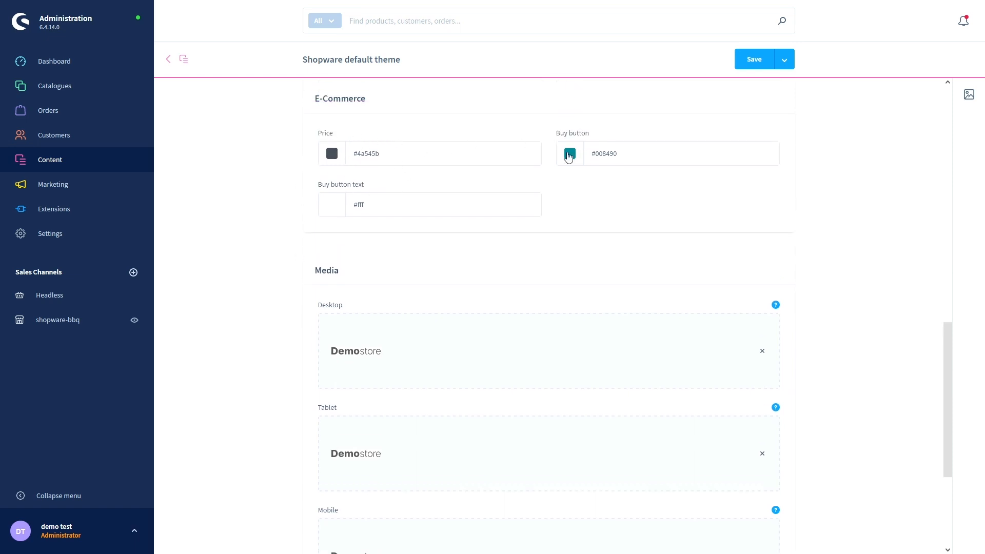
{"action": "scroll", "coordinate": [296, 234], "scroll_direction": "down", "scroll_amount": 2}
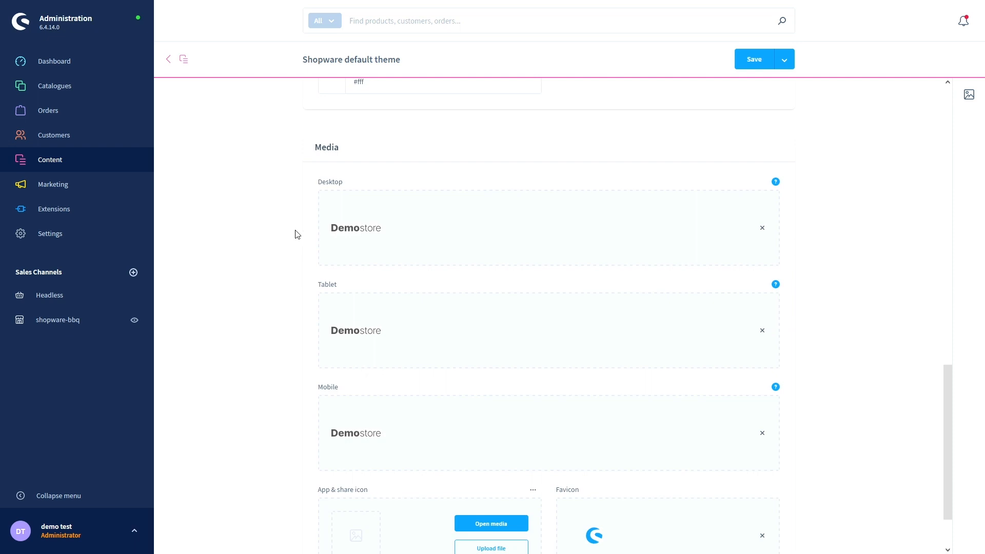
{"action": "scroll", "coordinate": [297, 235], "scroll_direction": "down", "scroll_amount": 1}
{"action": "scroll", "coordinate": [296, 235], "scroll_direction": "up", "scroll_amount": 1}
{"action": "scroll", "coordinate": [296, 234], "scroll_direction": "down", "scroll_amount": 1}
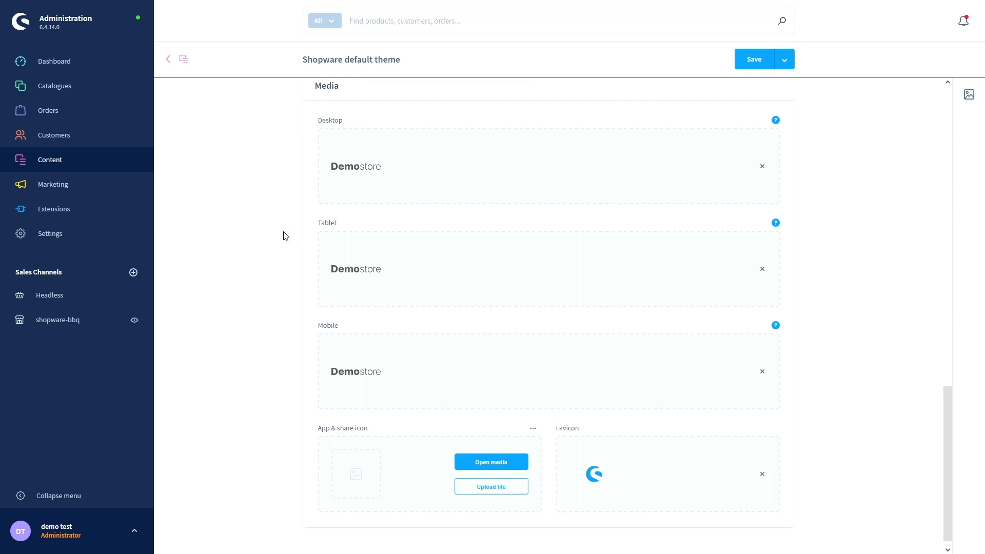
{"action": "scroll", "coordinate": [286, 236], "scroll_direction": "down", "scroll_amount": 1}
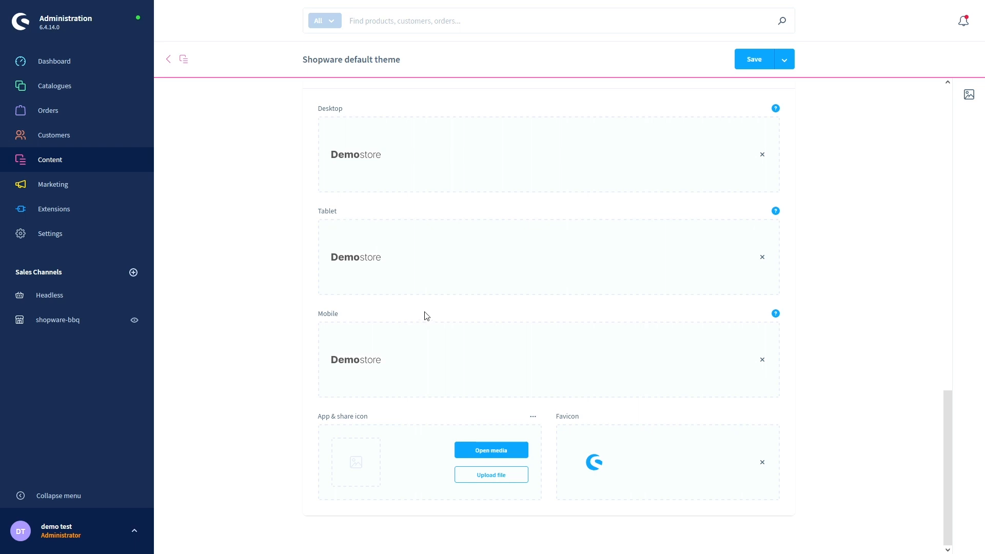
- Replace the Desktop Demostore logo with the Fire image, overwriting the existing file
{"action": "left_click", "coordinate": [763, 156]}
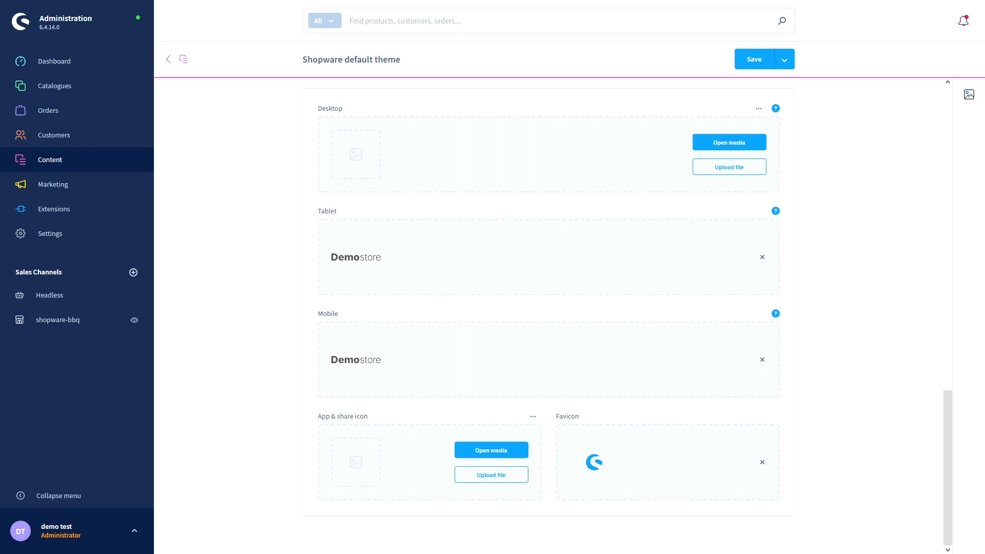
{"action": "left_click_drag", "start_coordinate": [0, 195], "coordinate": [391, 171]}
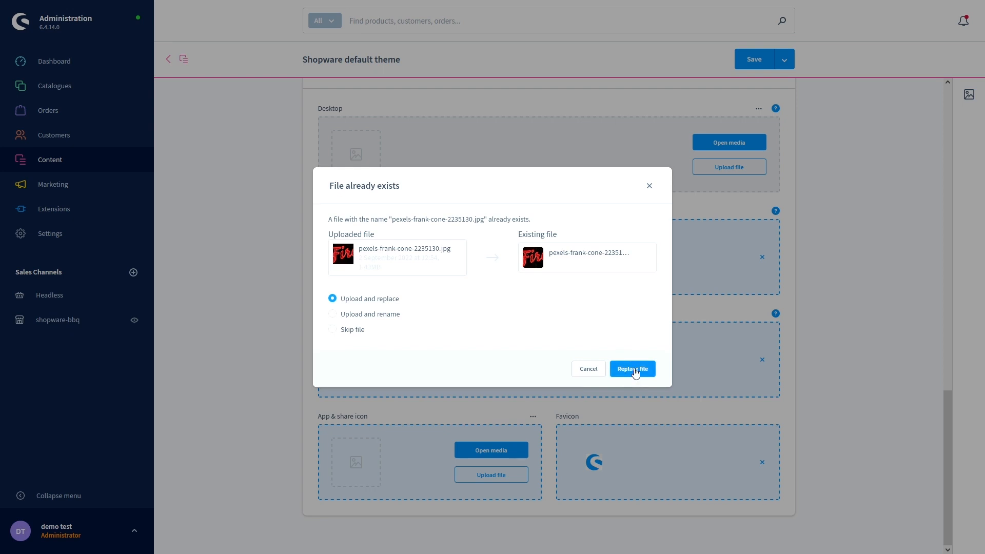
{"action": "left_click", "coordinate": [593, 373]}
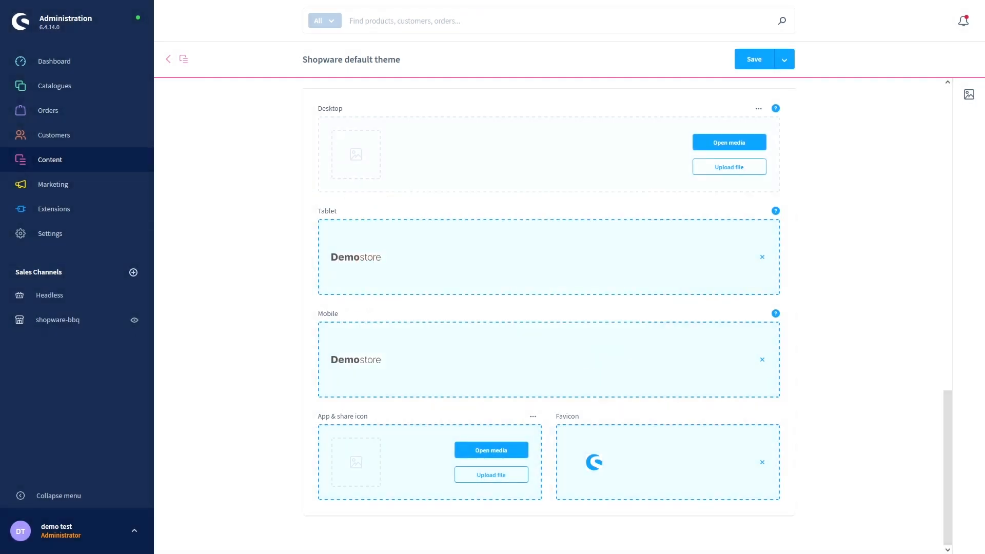
{"action": "left_click_drag", "start_coordinate": [505, 176], "coordinate": [465, 164]}
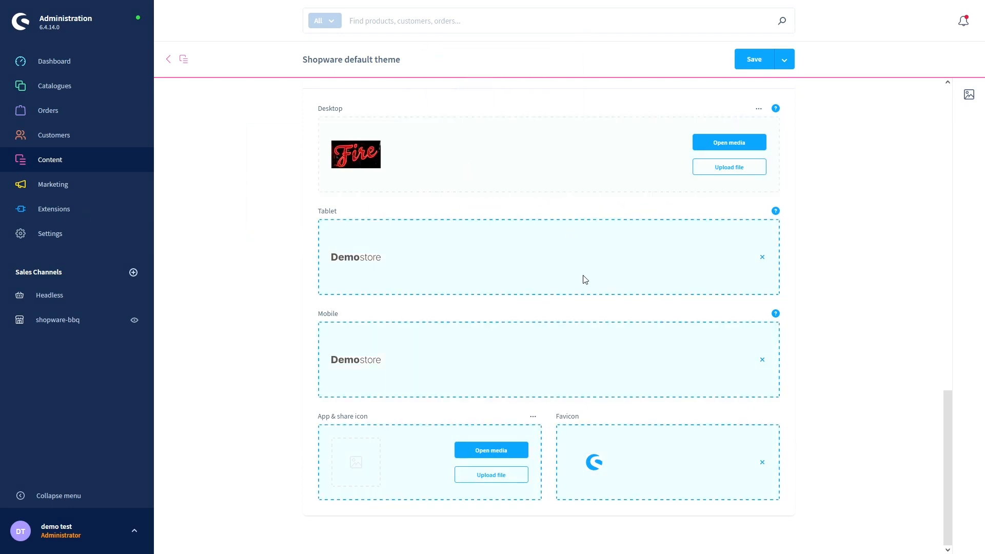
{"action": "left_click", "coordinate": [631, 369]}
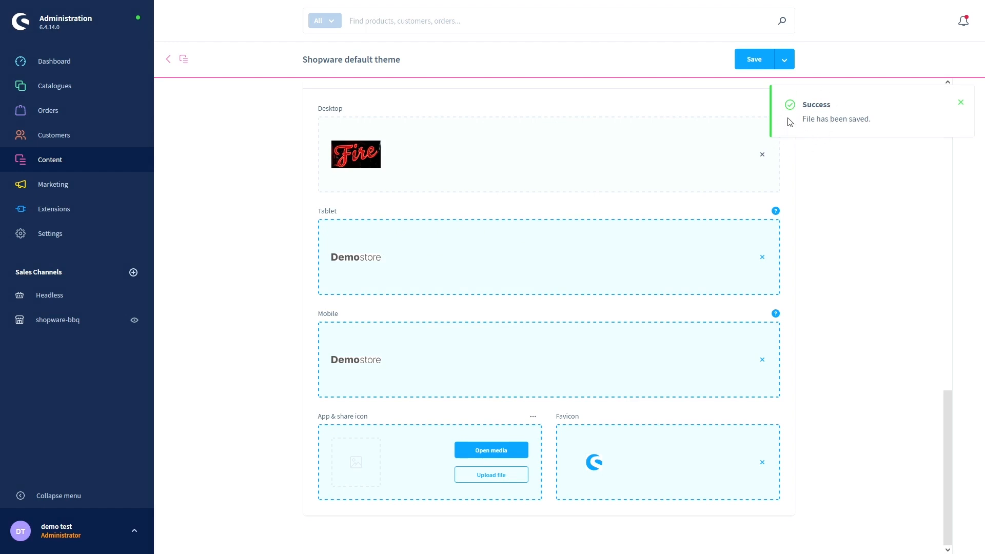
- Save the theme, check the Fire logo in the storefront header, then return to the theme editor
{"action": "scroll", "coordinate": [380, 218], "scroll_direction": "up", "scroll_amount": 15}
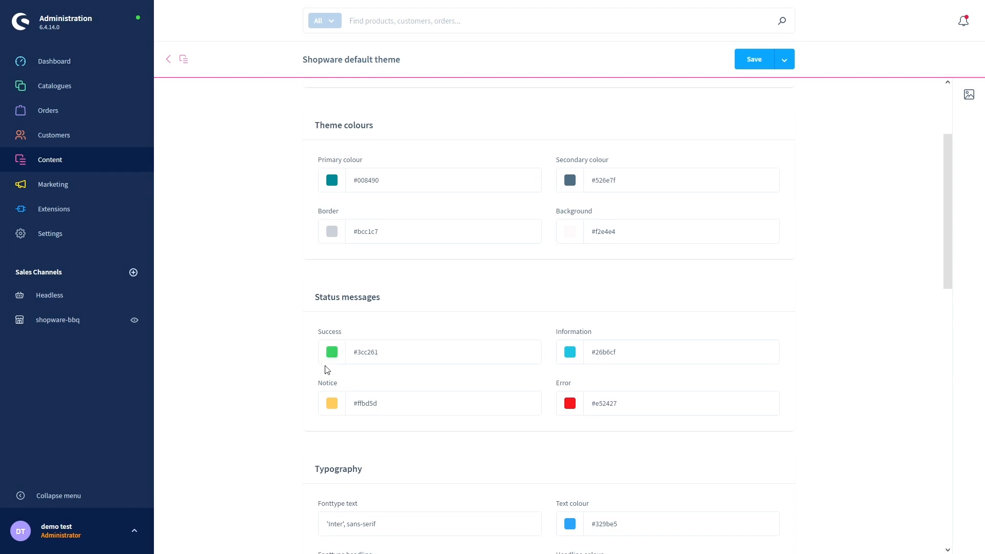
{"action": "scroll", "coordinate": [307, 352], "scroll_direction": "down", "scroll_amount": 5}
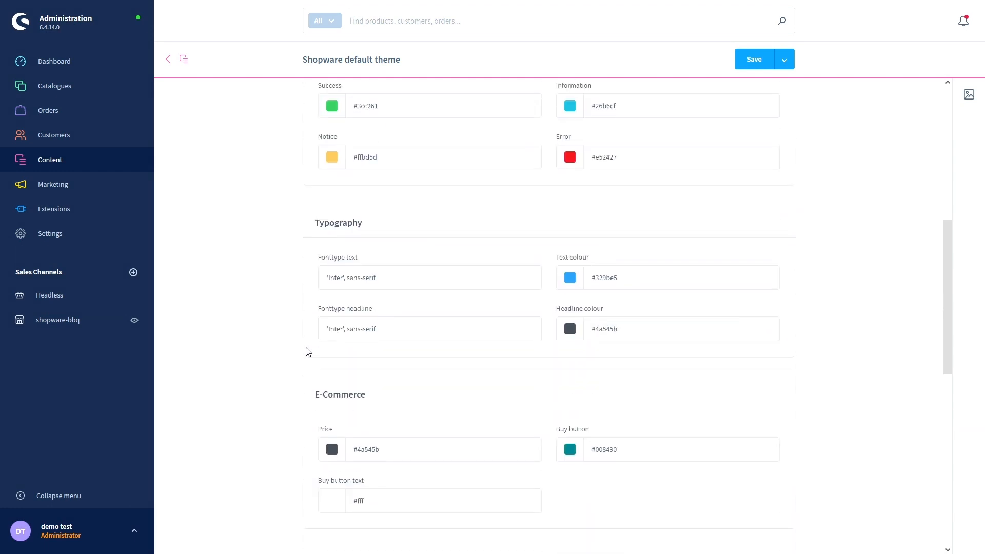
{"action": "scroll", "coordinate": [307, 352], "scroll_direction": "down", "scroll_amount": 5}
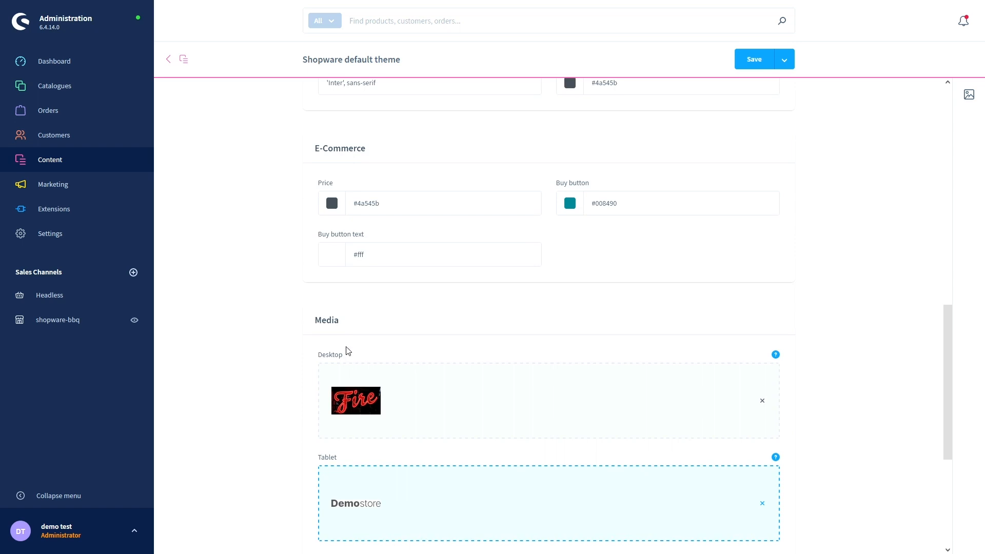
{"action": "scroll", "coordinate": [314, 377], "scroll_direction": "down", "scroll_amount": 2}
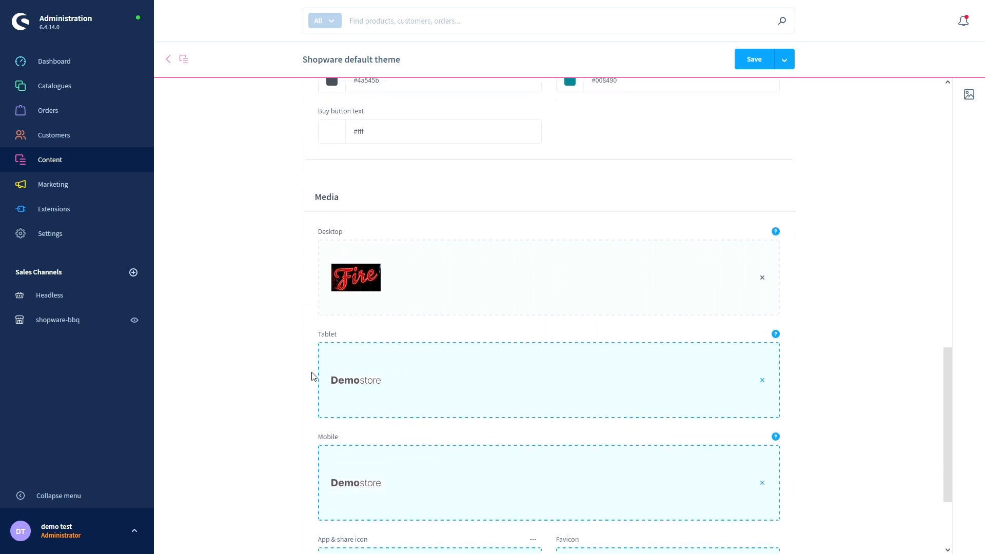
{"action": "scroll", "coordinate": [314, 377], "scroll_direction": "down", "scroll_amount": 2}
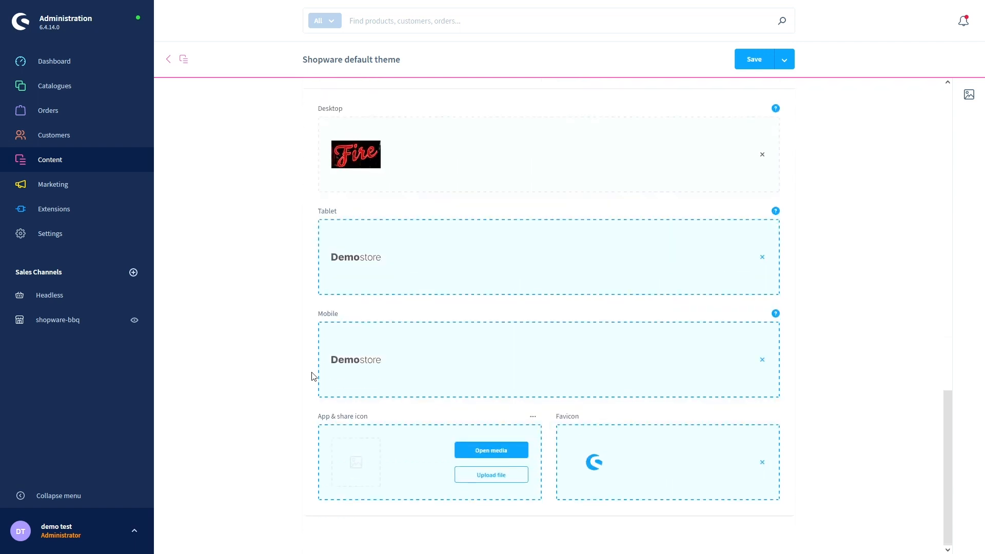
{"action": "left_click", "coordinate": [749, 59]}
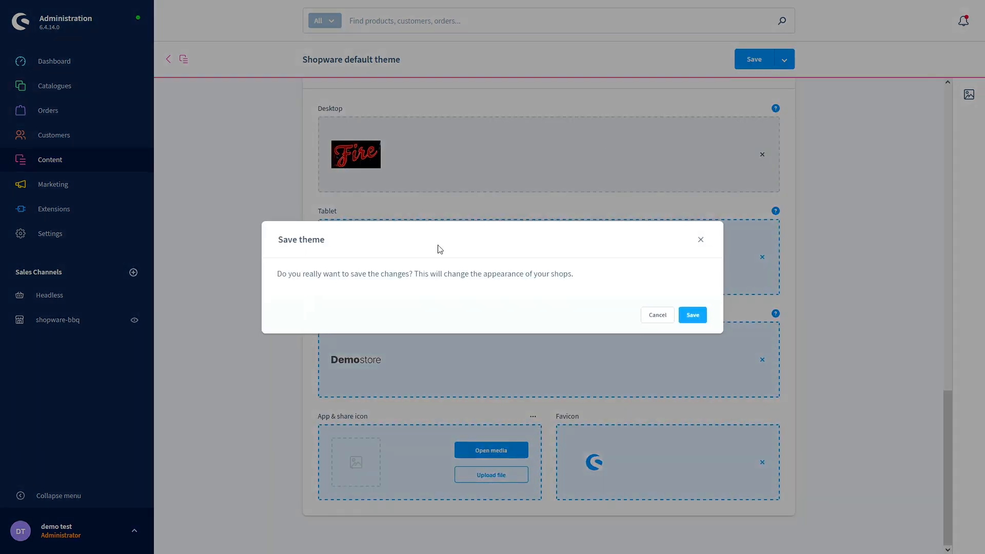
{"action": "left_click", "coordinate": [692, 314]}
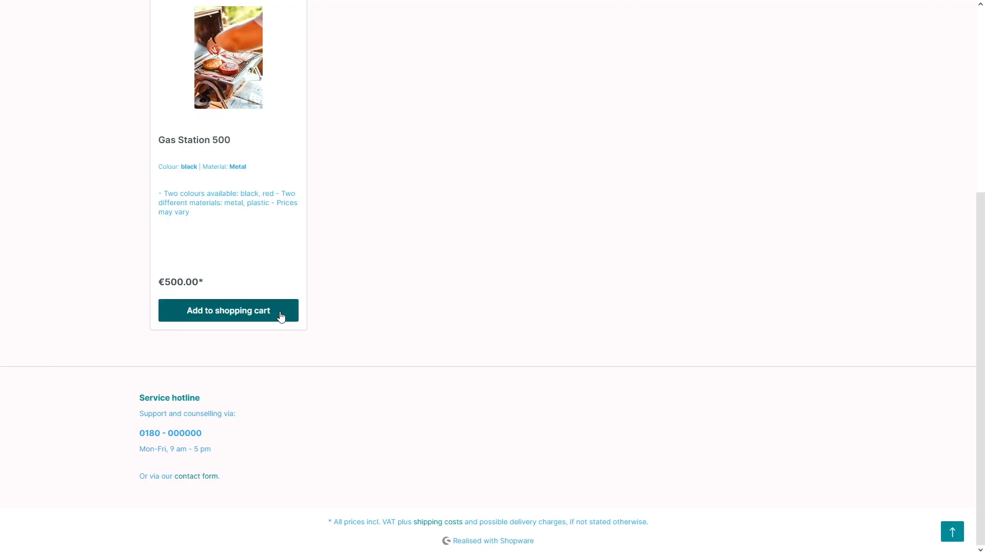
{"action": "scroll", "coordinate": [404, 336], "scroll_direction": "up", "scroll_amount": 6}
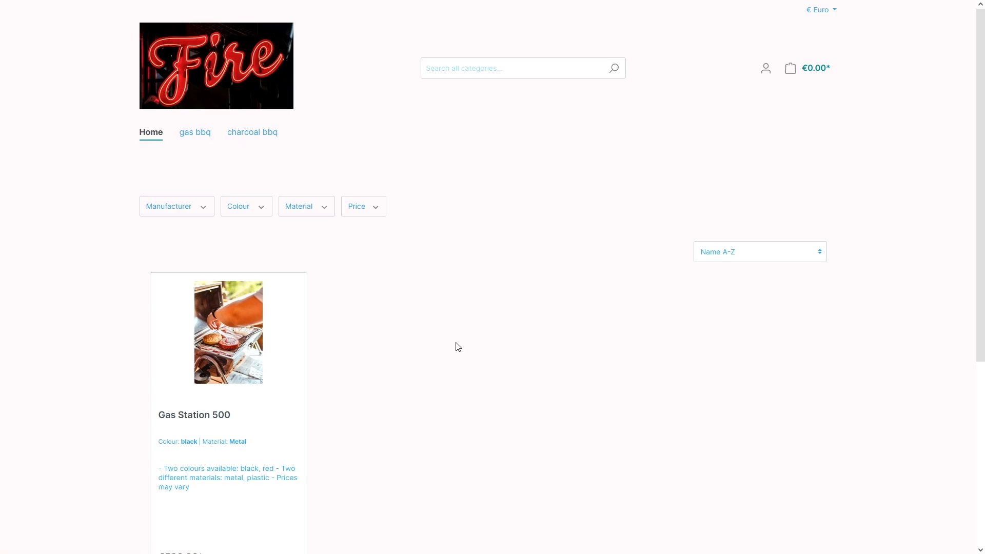
{"action": "key", "text": "ctrl+Tab"}
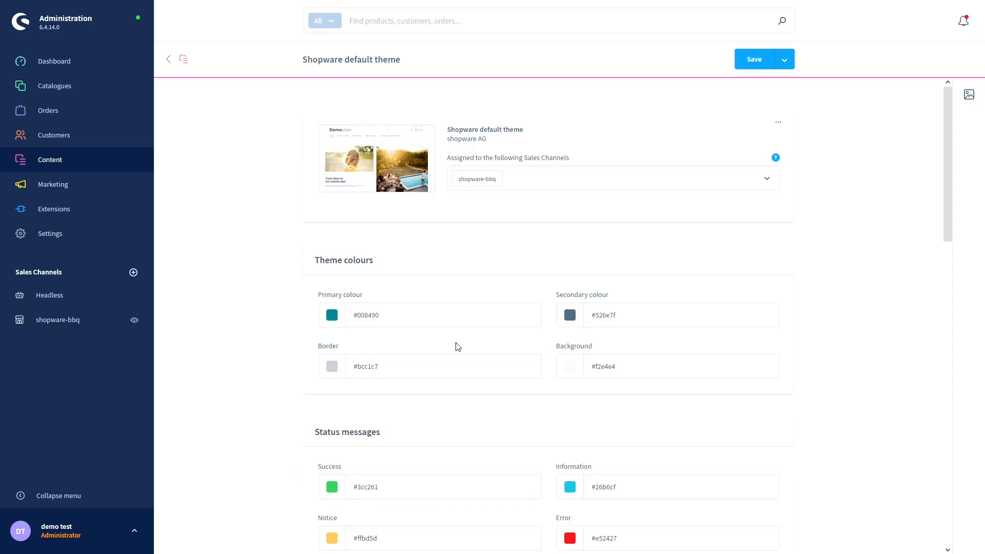
- Set the theme Background colour to white, HEX ffffff
{"action": "scroll", "coordinate": [293, 310], "scroll_direction": "down", "scroll_amount": 2}
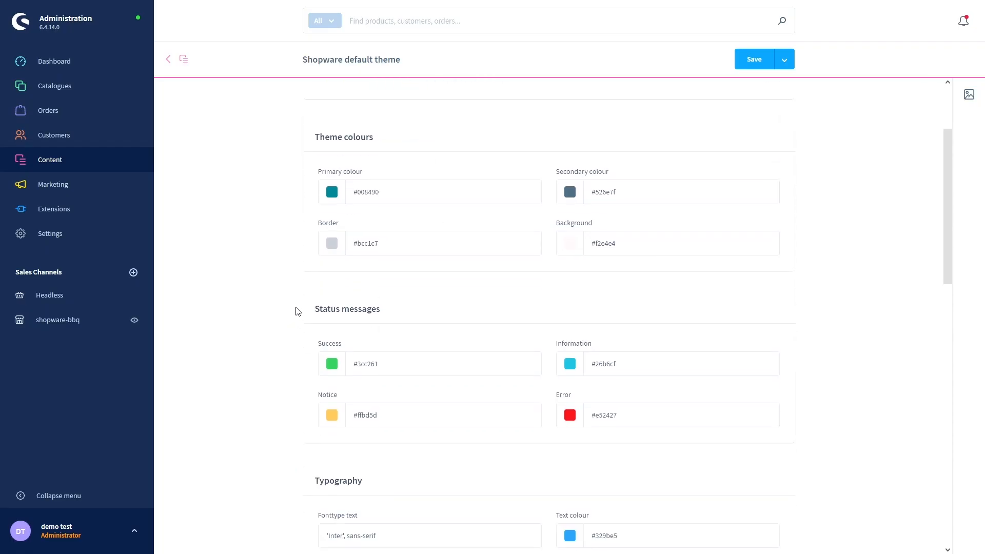
{"action": "left_click", "coordinate": [570, 244]}
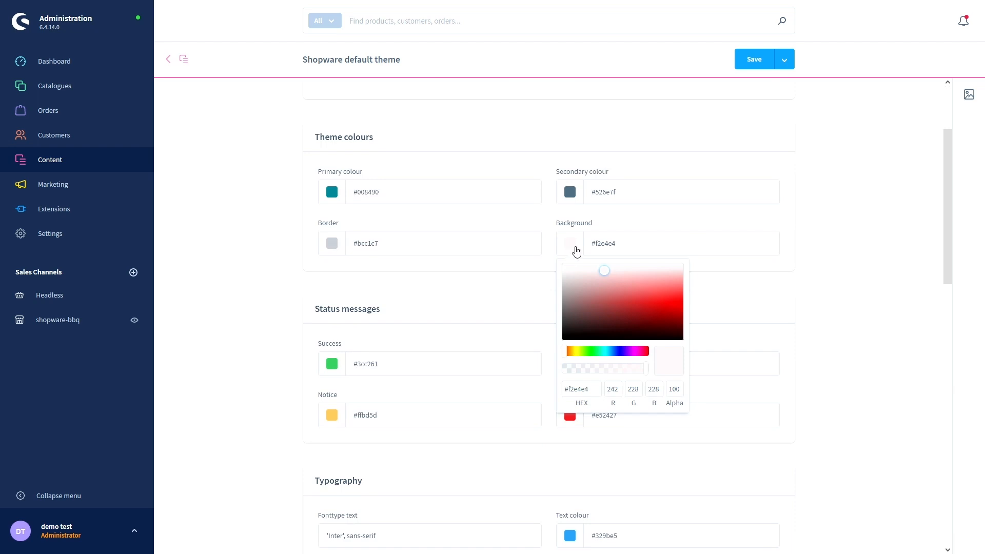
{"action": "triple_click", "coordinate": [581, 389]}
{"action": "type", "text": "ffffff"}
{"action": "left_click", "coordinate": [550, 213]}
- Change the Text colour to grey-blue #6e8391 and save the theme
{"action": "scroll", "coordinate": [542, 384], "scroll_direction": "down", "scroll_amount": 2}
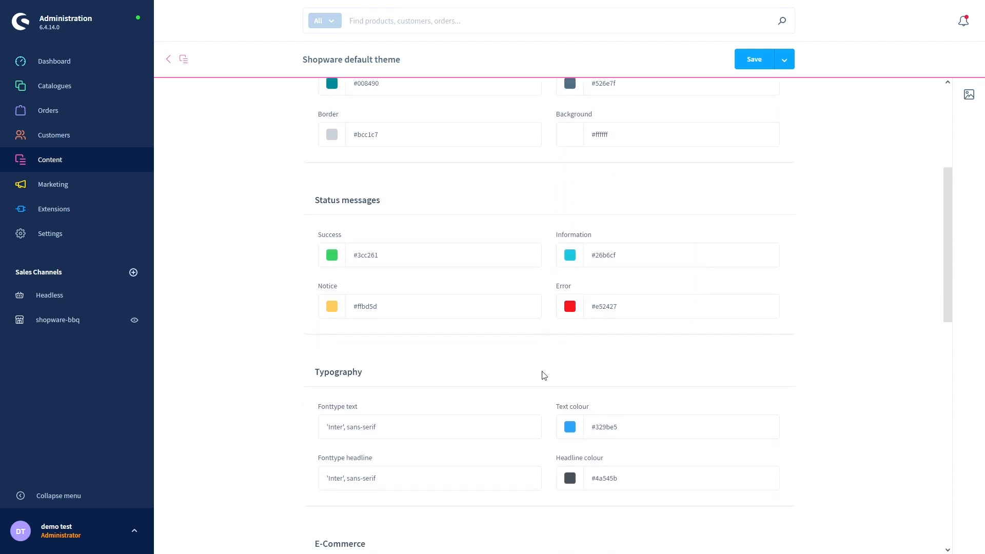
{"action": "left_click", "coordinate": [572, 414]}
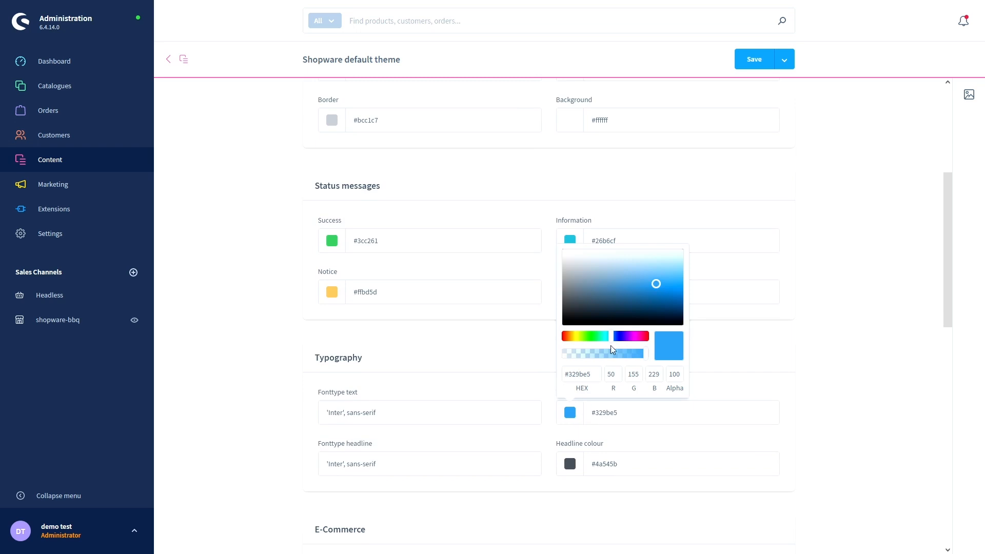
{"action": "mouse_move", "coordinate": [655, 296]}
{"action": "left_mouse_down"}
{"action": "mouse_move", "coordinate": [656, 283]}
{"action": "mouse_move", "coordinate": [579, 288]}
{"action": "left_mouse_up"}
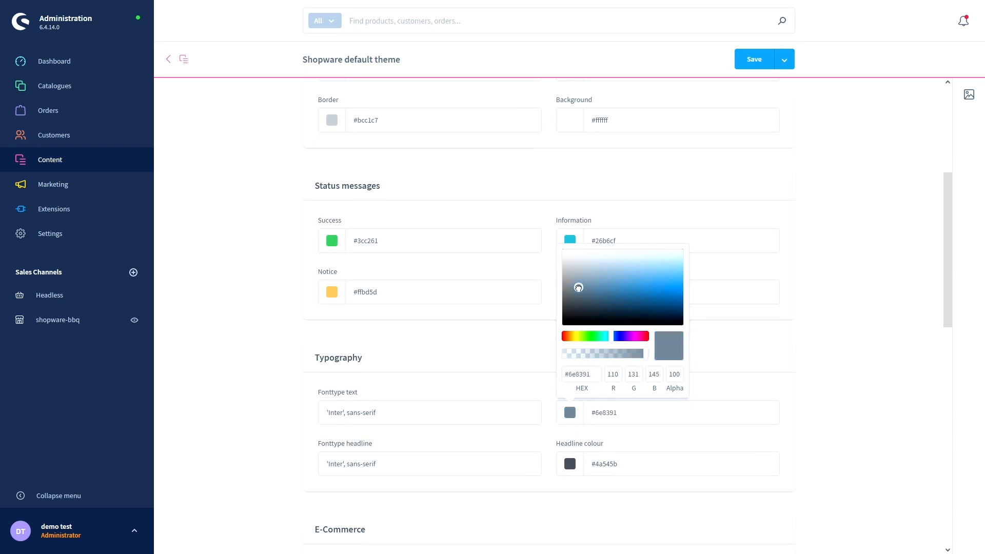
{"action": "left_click", "coordinate": [743, 69]}
{"action": "left_click", "coordinate": [695, 317]}
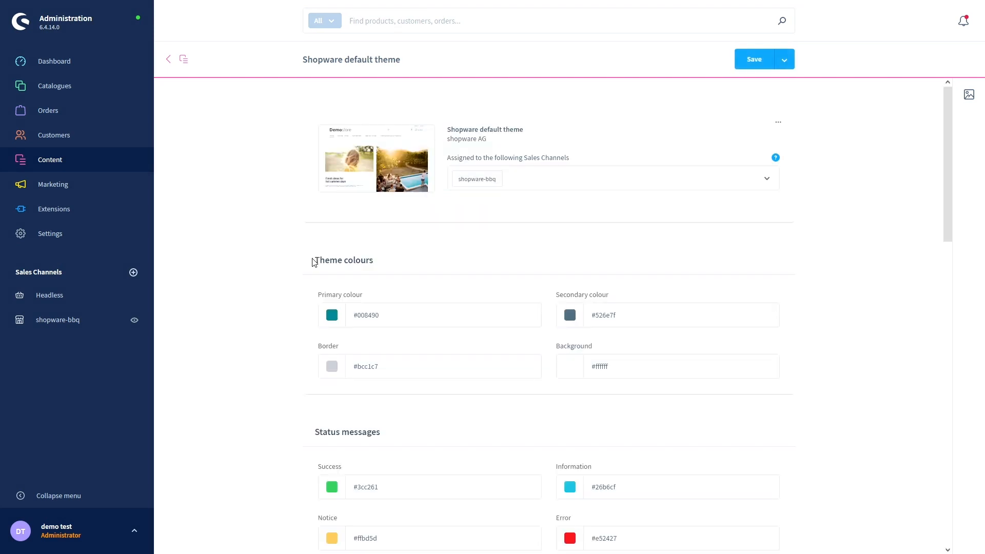
- Remove the Shopware favicon image from the Media section's Favicon field
{"action": "scroll", "coordinate": [312, 264], "scroll_direction": "down", "scroll_amount": 8}
{"action": "scroll", "coordinate": [312, 267], "scroll_direction": "down", "scroll_amount": 6}
{"action": "scroll", "coordinate": [295, 277], "scroll_direction": "down", "scroll_amount": 2}
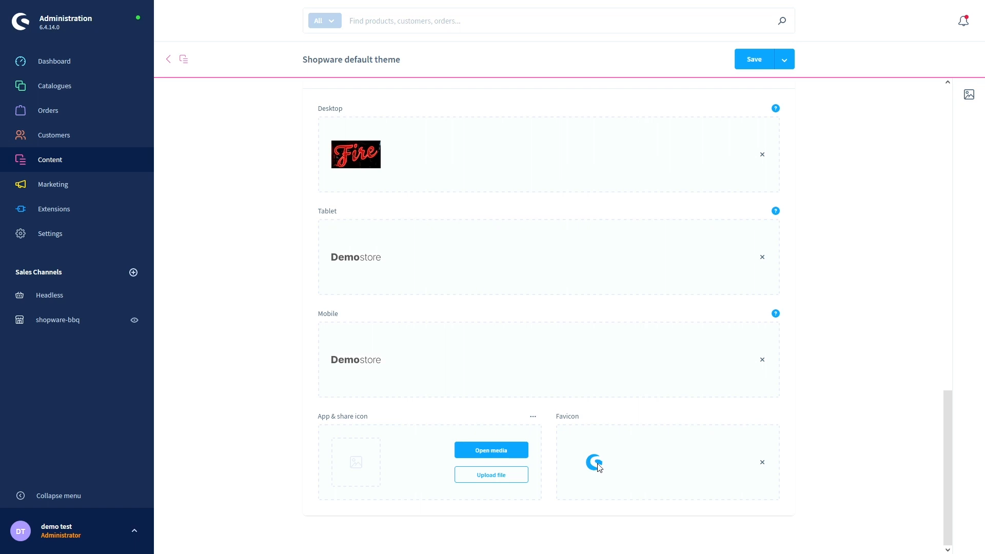
{"action": "left_click", "coordinate": [762, 463]}
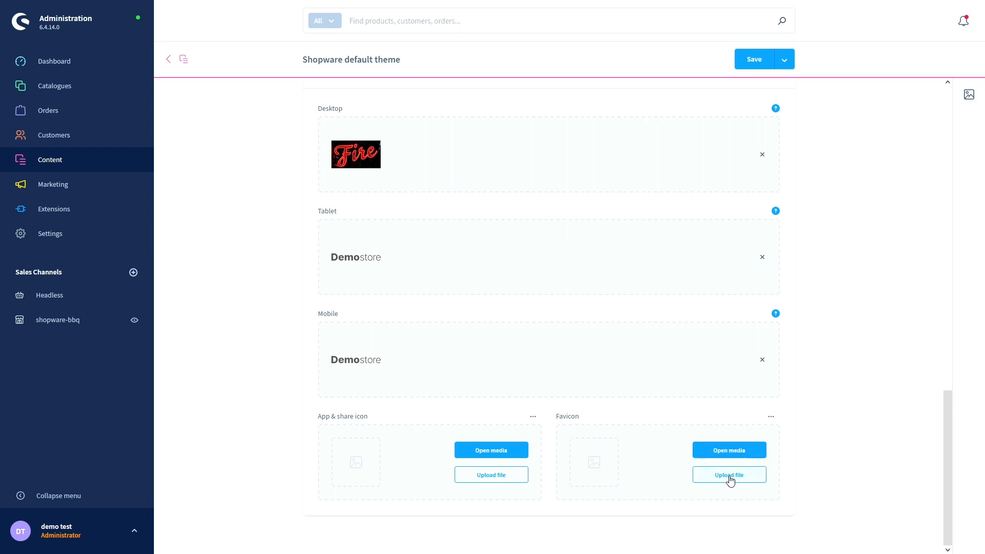
{"action": "scroll", "coordinate": [838, 434], "scroll_direction": "up", "scroll_amount": 15}
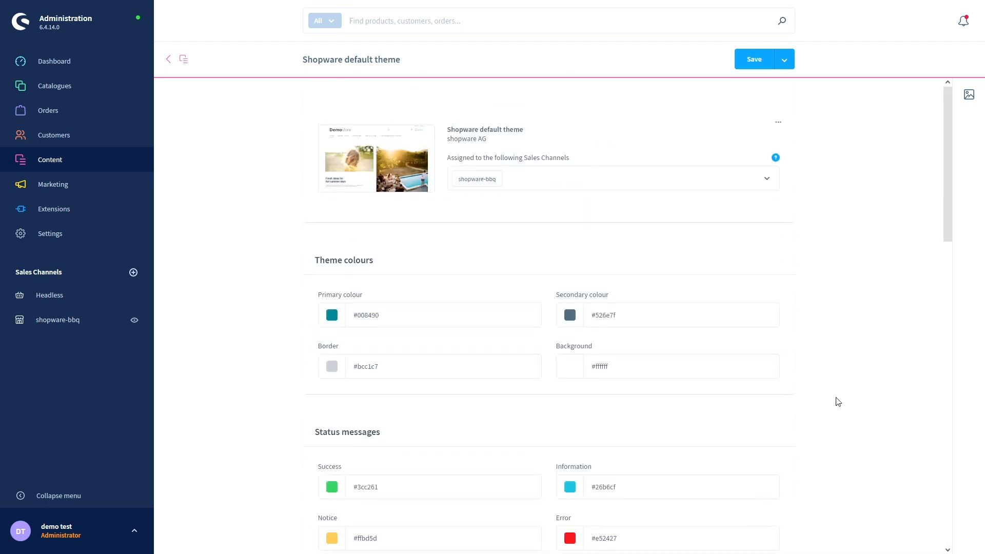
- Scroll down and back up through the default theme settings to review them
{"action": "scroll", "coordinate": [838, 402], "scroll_direction": "down", "scroll_amount": 5}
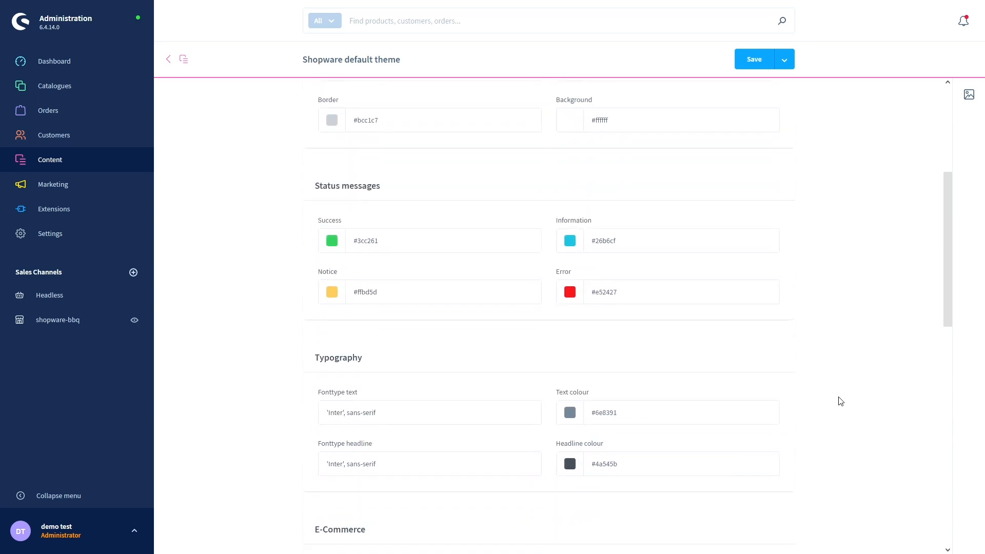
{"action": "scroll", "coordinate": [841, 401], "scroll_direction": "down", "scroll_amount": 3}
{"action": "scroll", "coordinate": [840, 400], "scroll_direction": "down", "scroll_amount": 6}
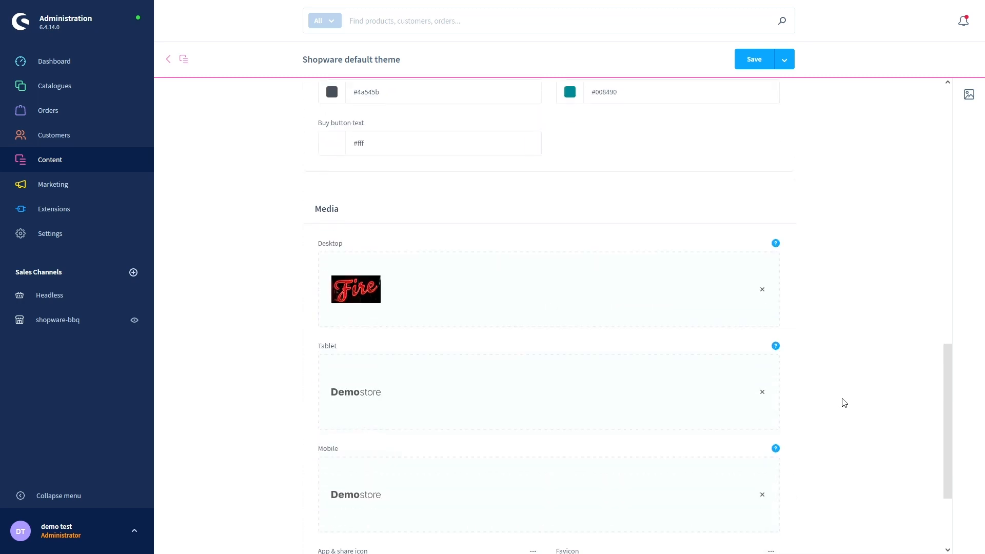
{"action": "scroll", "coordinate": [843, 404], "scroll_direction": "down", "scroll_amount": 3}
{"action": "scroll", "coordinate": [842, 405], "scroll_direction": "up", "scroll_amount": 14}
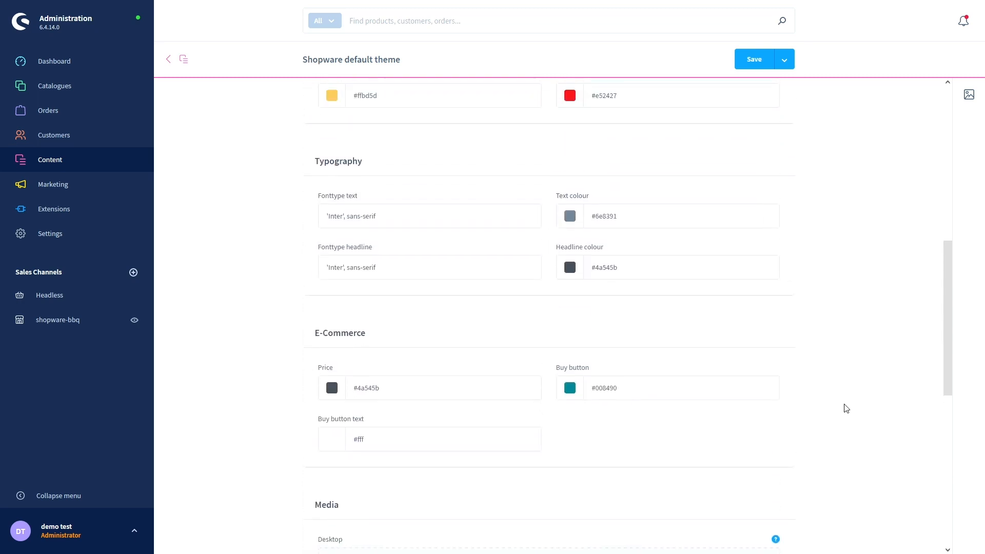
{"action": "scroll", "coordinate": [845, 409], "scroll_direction": "up", "scroll_amount": 3}
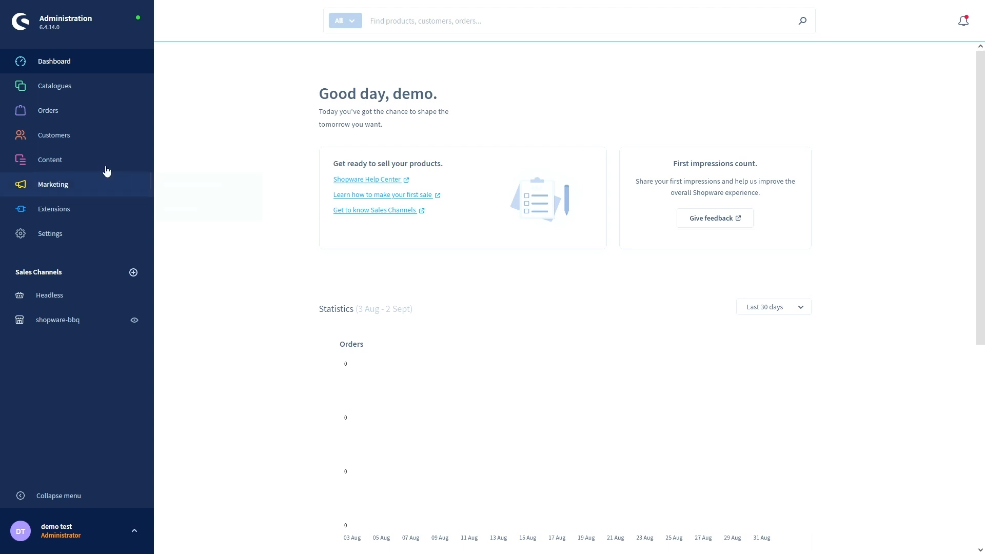
- In Content > Shopping Experiences, filter to Shop pages and start a new layout
{"action": "left_click", "coordinate": [68, 160]}
{"action": "left_click", "coordinate": [77, 185]}
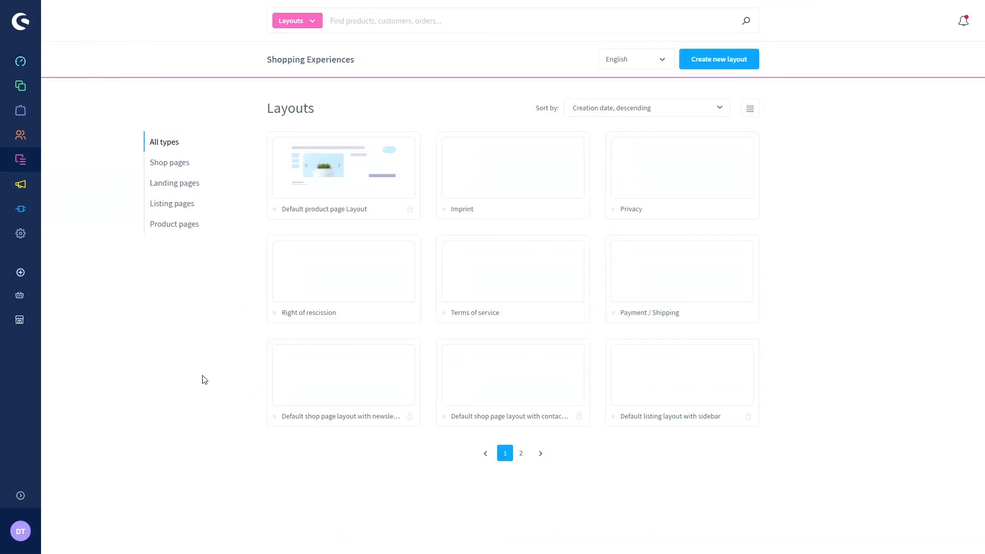
{"action": "left_click", "coordinate": [176, 164]}
{"action": "left_click", "coordinate": [717, 63]}
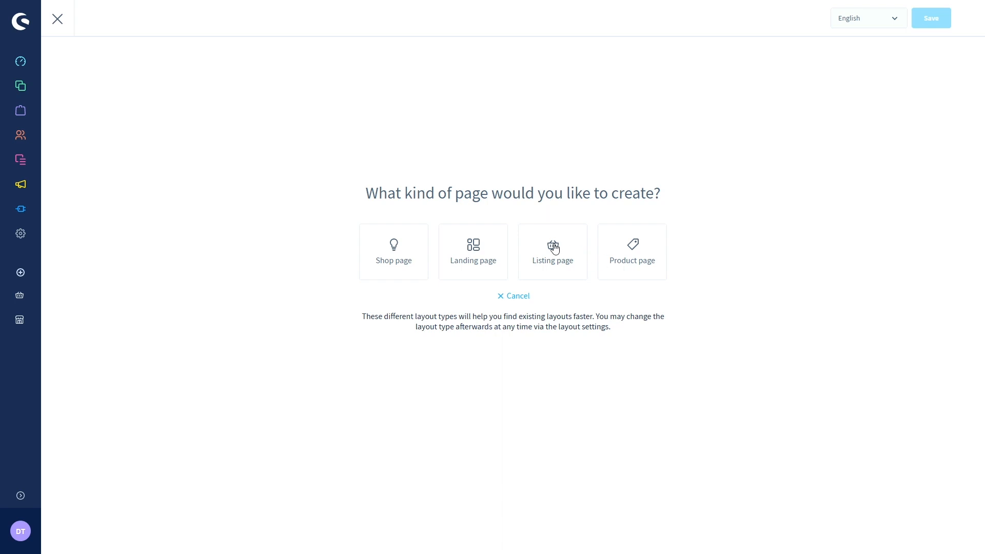
- Create a Listing page layout named 'gas bbq', replacing the first name 'BBQ menu'
{"action": "left_click", "coordinate": [554, 249]}
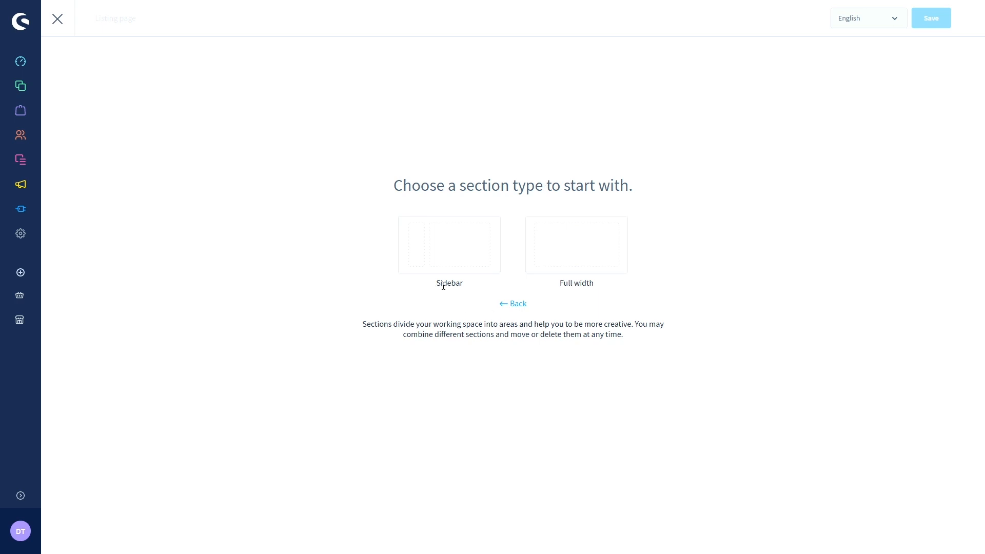
{"action": "left_click", "coordinate": [550, 252]}
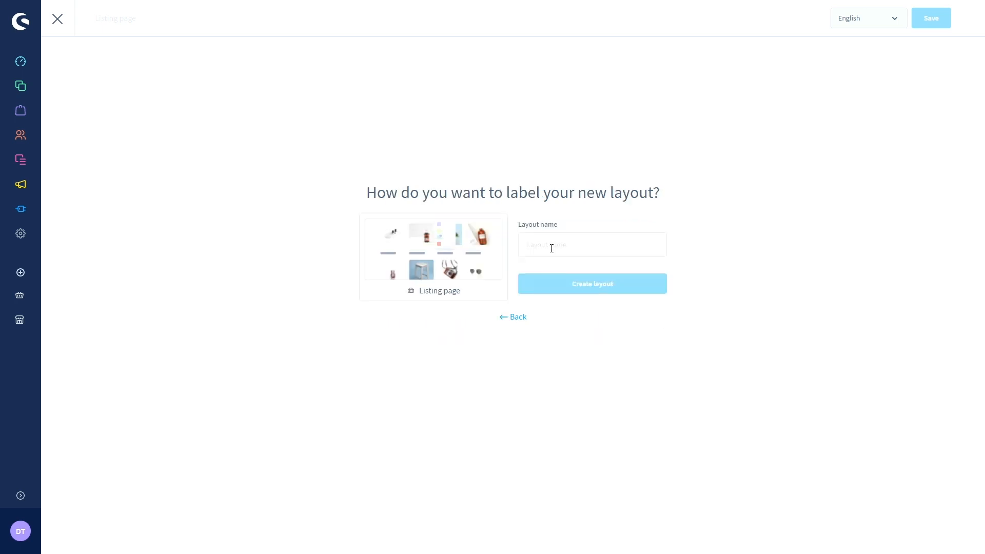
{"action": "left_click", "coordinate": [551, 248]}
{"action": "type", "text": "BB"}
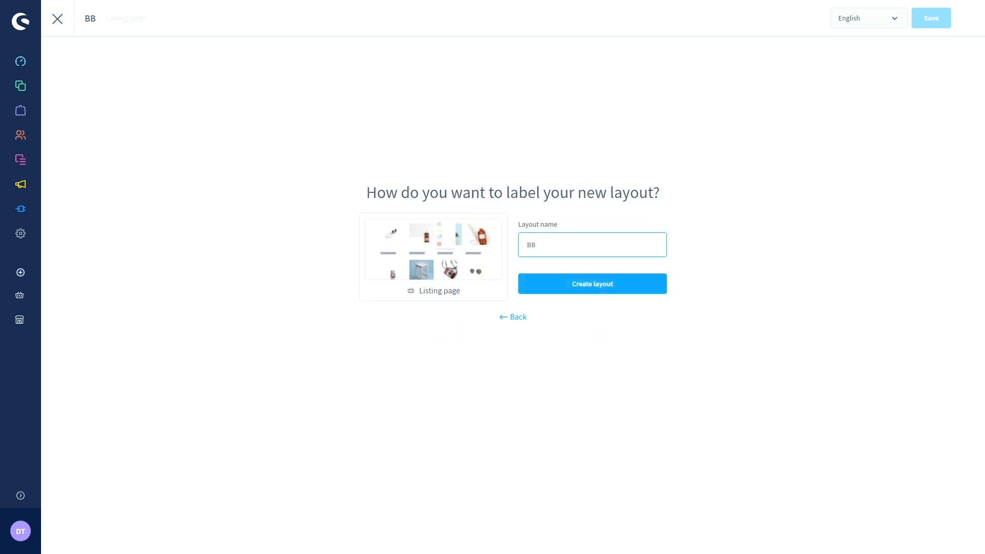
{"action": "type", "text": "Q menu"}
{"action": "key", "text": "BackSpace"}
{"action": "key", "text": "BackSpace"}
{"action": "key", "text": "BackSpace"}
{"action": "key", "text": "BackSpace"}
{"action": "key", "text": "BackSpace"}
{"action": "key", "text": "BackSpace"}
{"action": "key", "text": "BackSpace"}
{"action": "key", "text": "BackSpace"}
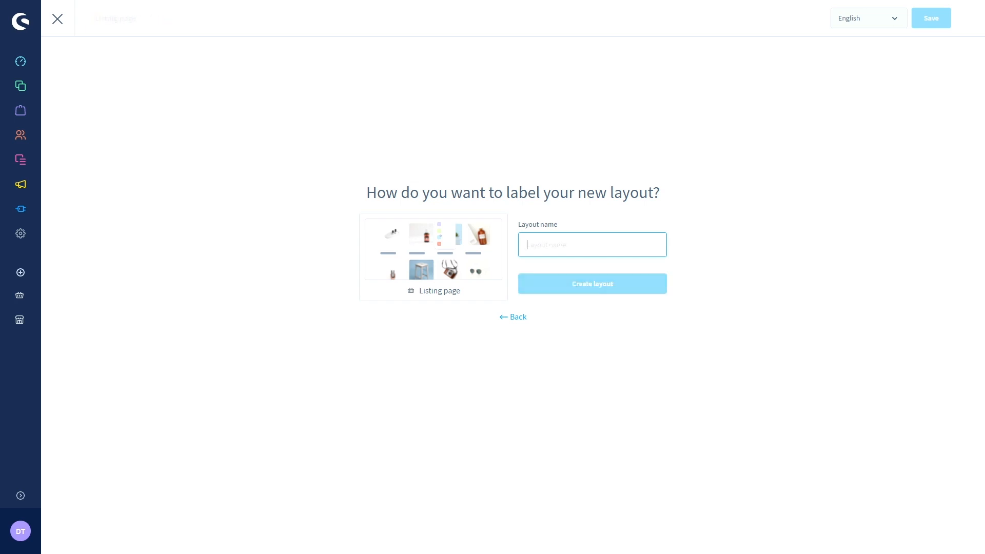
{"action": "type", "text": "gas bbq"}
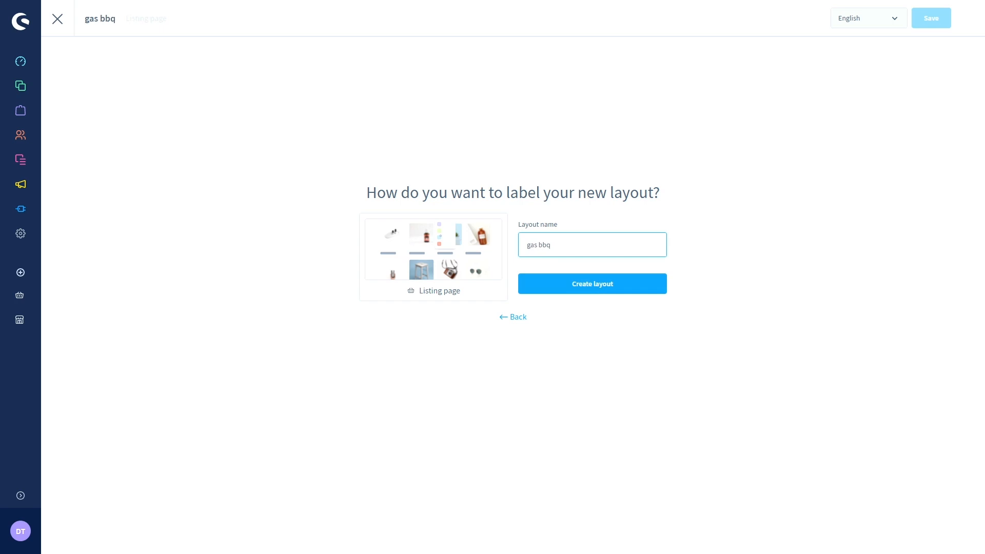
{"action": "left_click", "coordinate": [570, 290]}
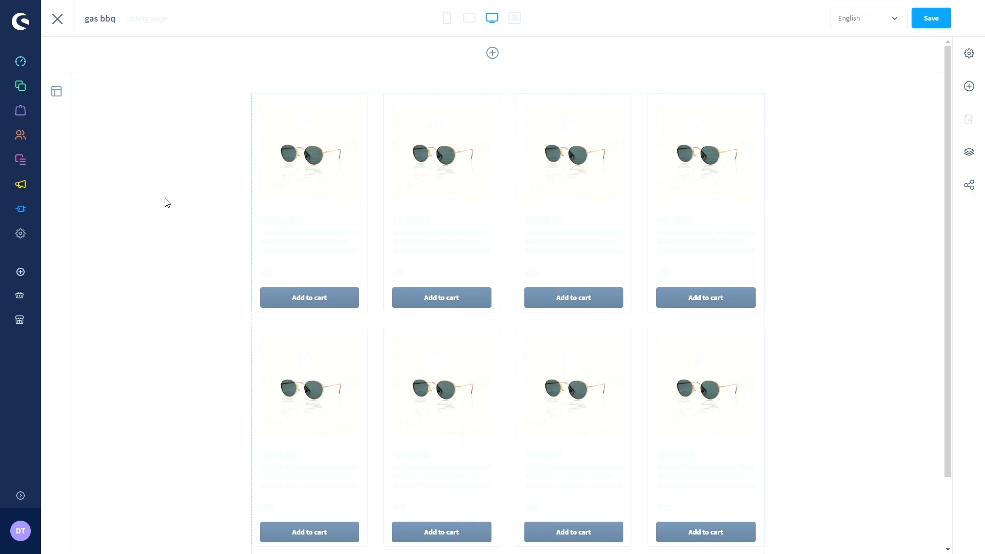
{"action": "scroll", "coordinate": [159, 212], "scroll_direction": "down", "scroll_amount": 2}
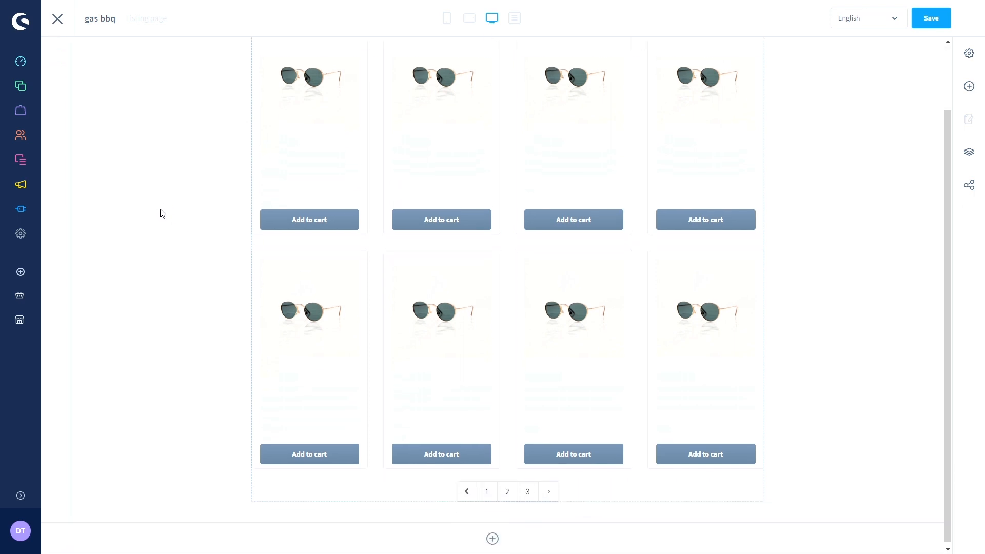
{"action": "scroll", "coordinate": [162, 206], "scroll_direction": "up", "scroll_amount": 2}
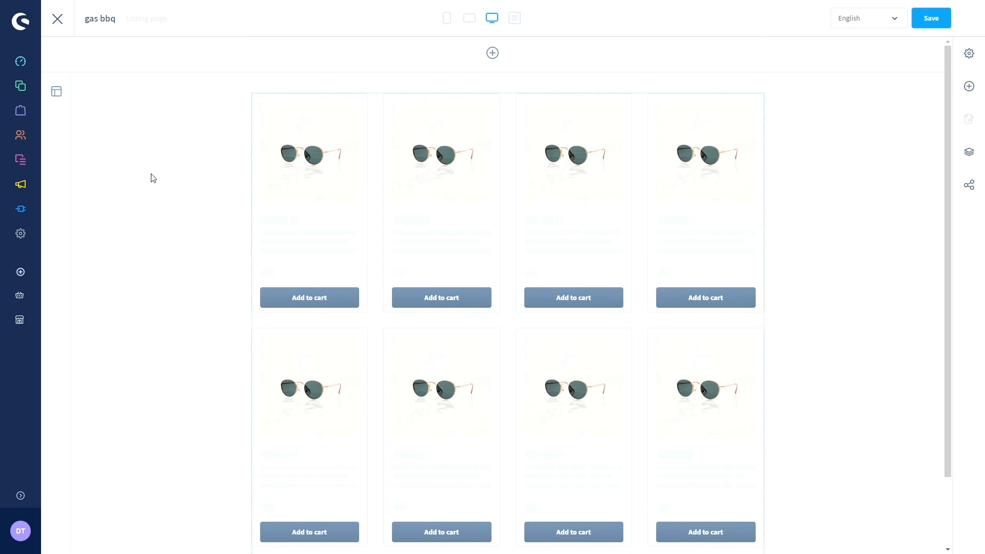
{"action": "left_click", "coordinate": [56, 93]}
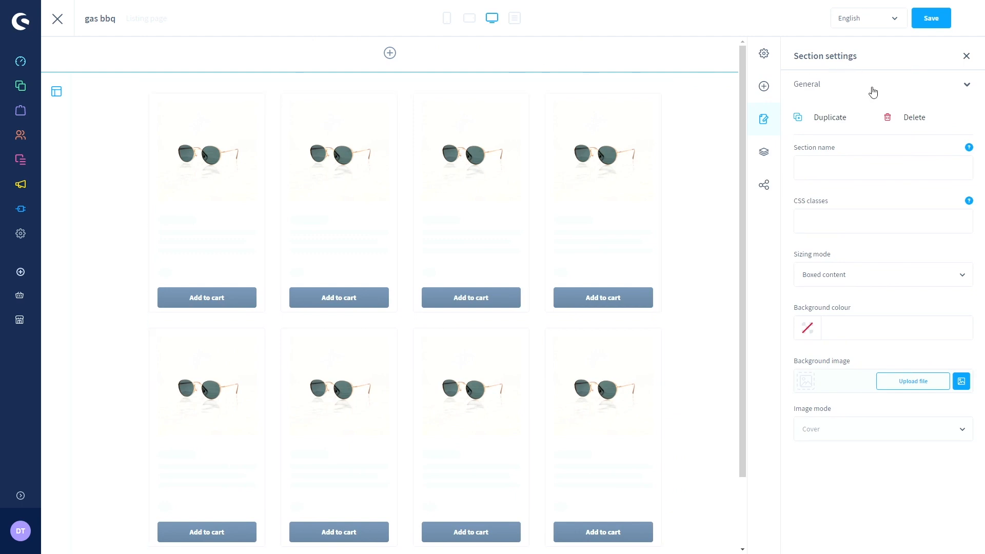
{"action": "left_click", "coordinate": [966, 57]}
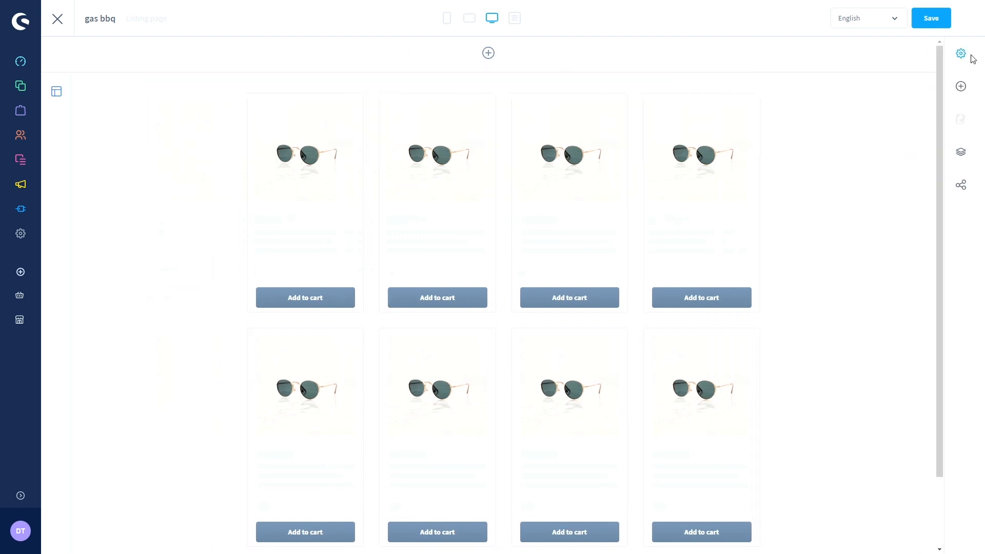
{"action": "scroll", "coordinate": [238, 137], "scroll_direction": "down", "scroll_amount": 2}
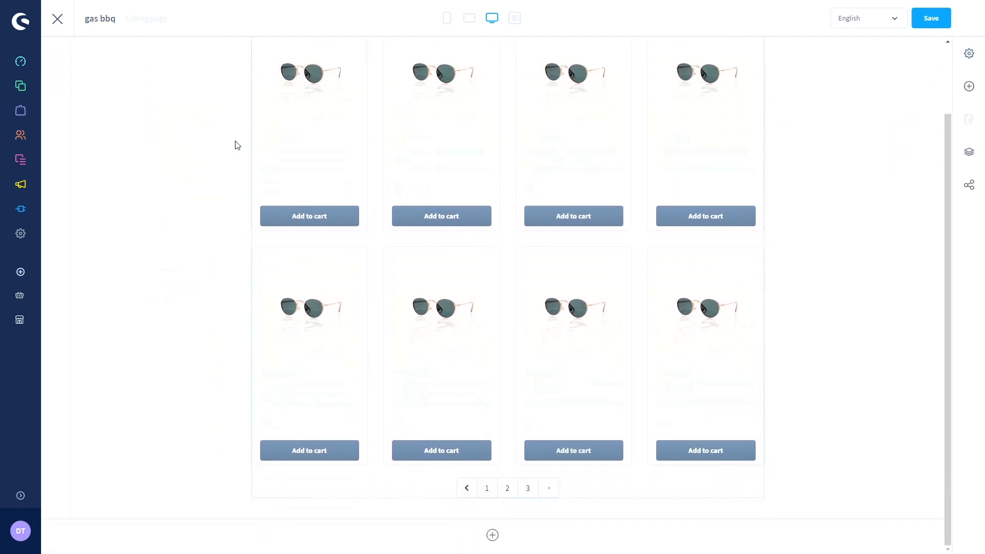
{"action": "scroll", "coordinate": [233, 144], "scroll_direction": "up", "scroll_amount": 2}
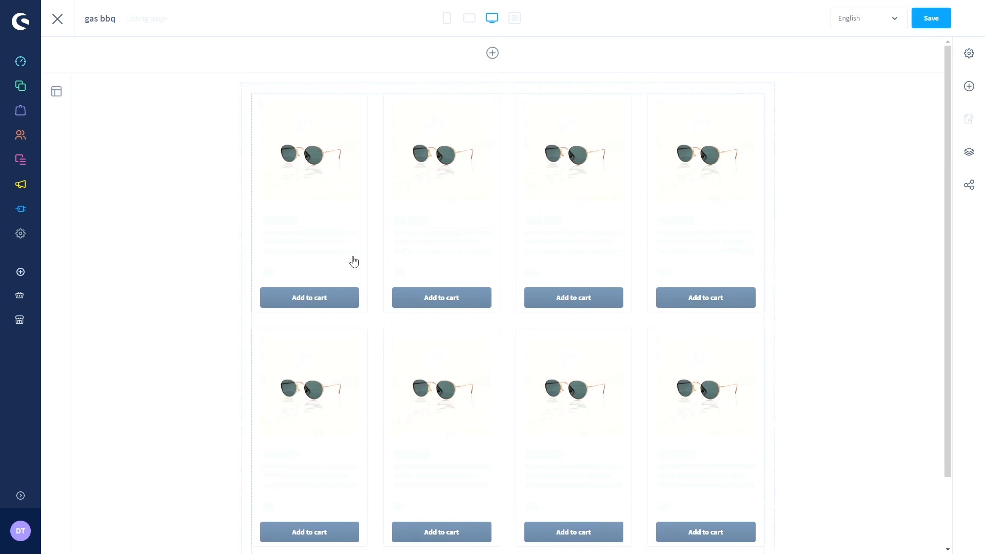
{"action": "scroll", "coordinate": [326, 110], "scroll_direction": "down", "scroll_amount": 2}
{"action": "left_click", "coordinate": [251, 148]}
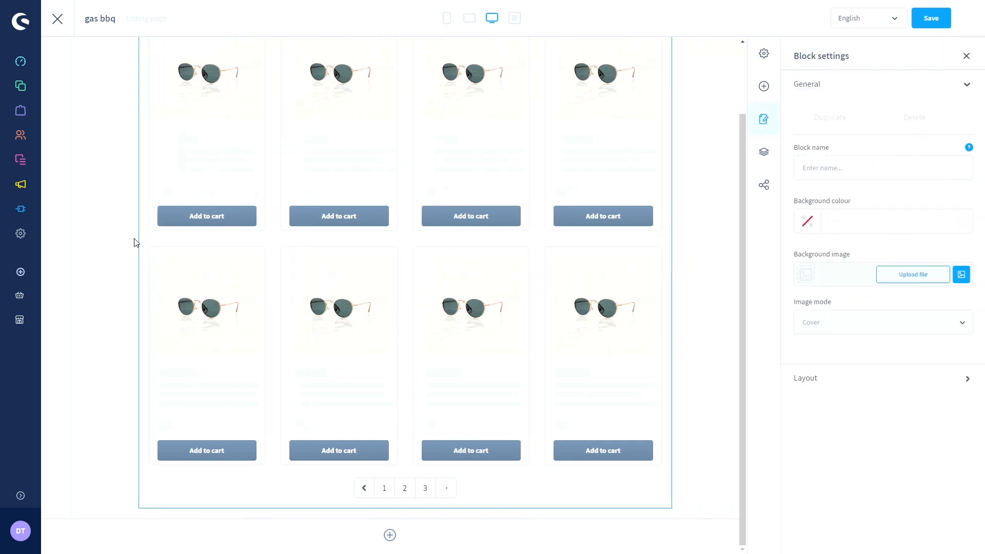
{"action": "scroll", "coordinate": [139, 246], "scroll_direction": "up", "scroll_amount": 2}
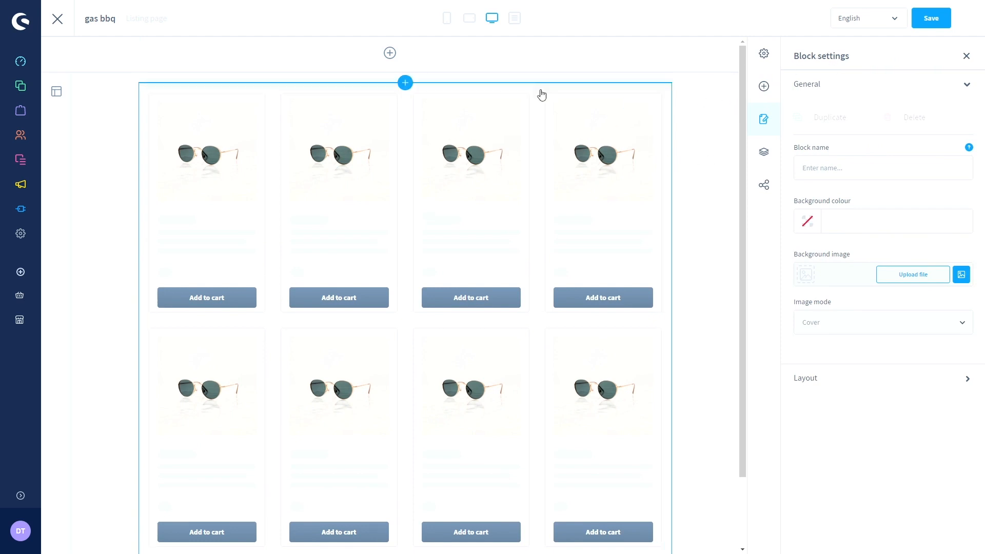
{"action": "left_click", "coordinate": [522, 87]}
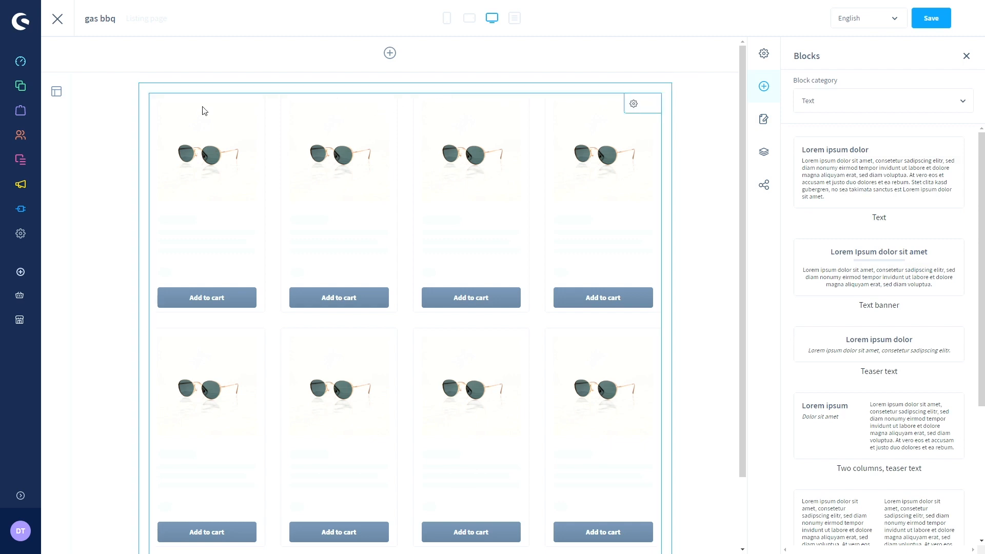
{"action": "left_click", "coordinate": [60, 96]}
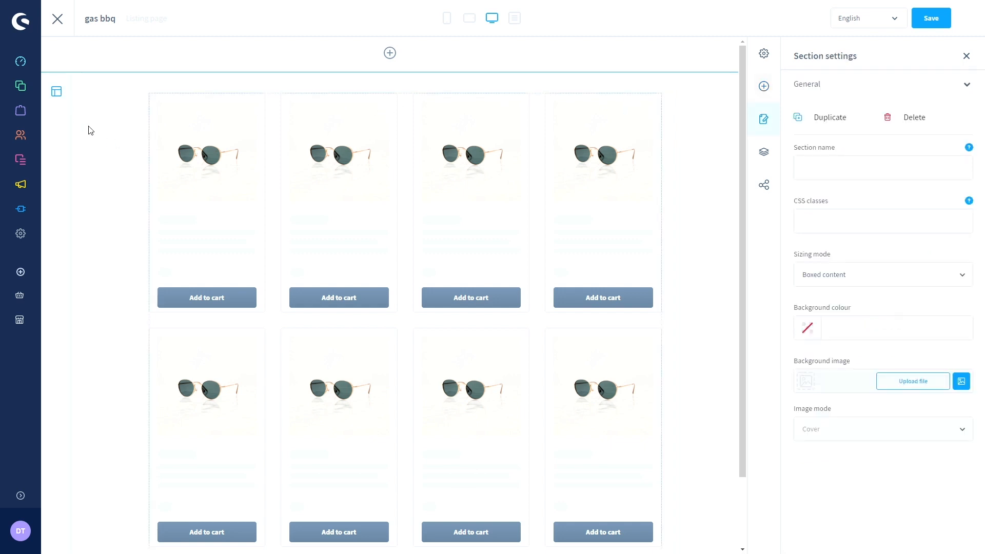
{"action": "scroll", "coordinate": [89, 129], "scroll_direction": "down", "scroll_amount": 2}
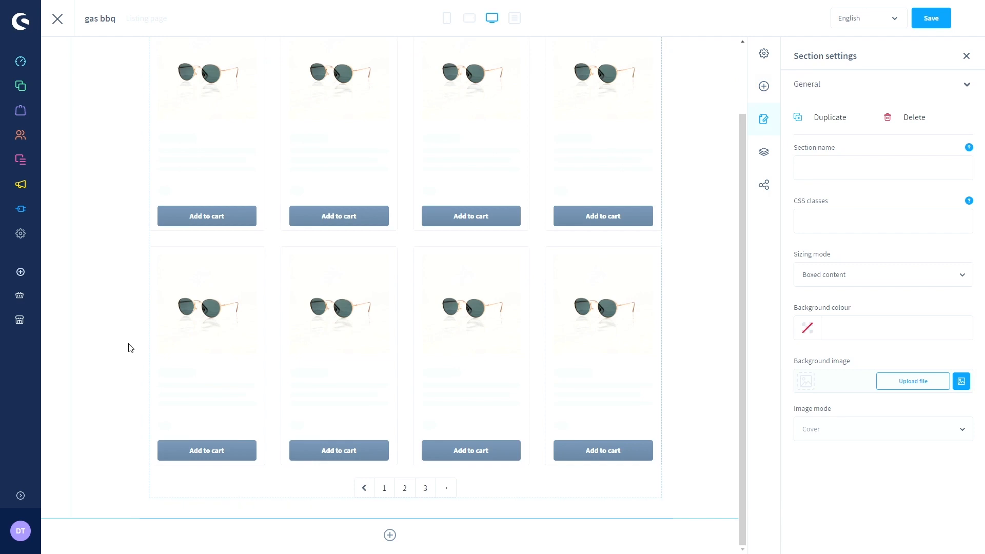
{"action": "left_click", "coordinate": [967, 56]}
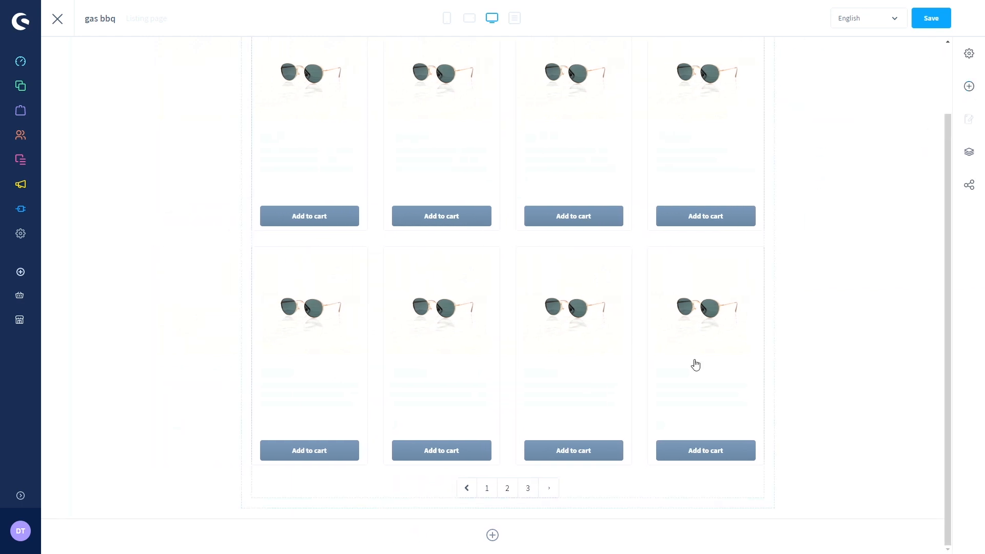
- Add a full-width section below the product listing and scroll to the new empty section
{"action": "left_click", "coordinate": [494, 537]}
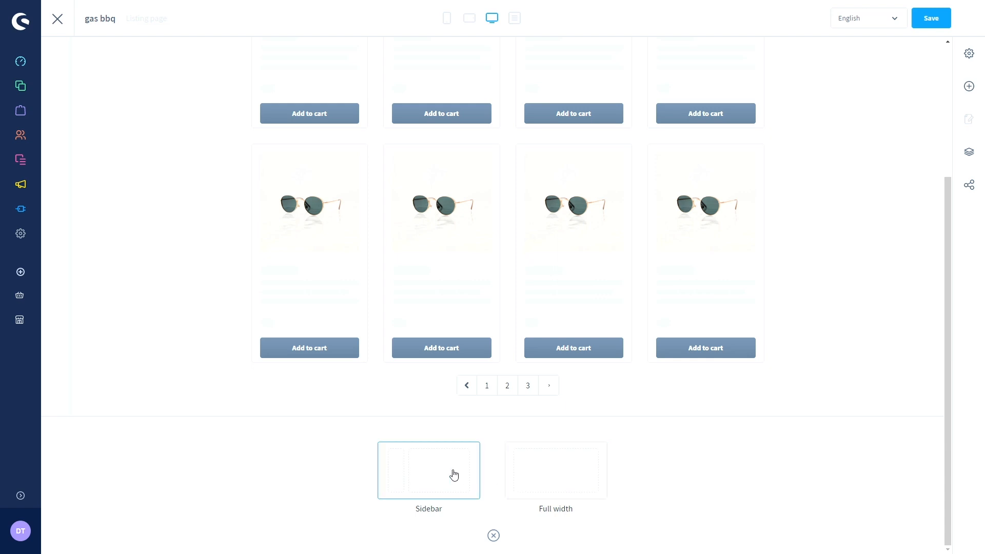
{"action": "left_click", "coordinate": [528, 477]}
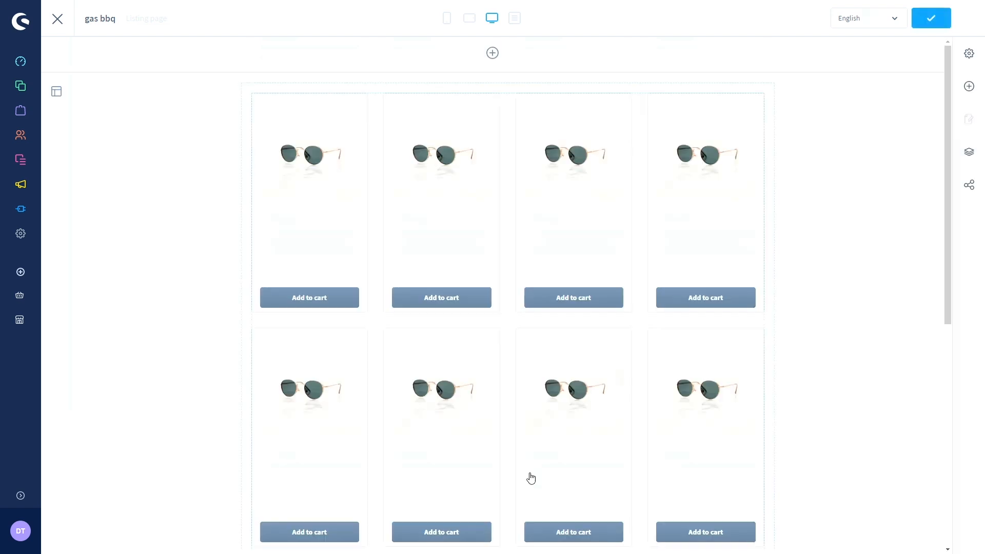
{"action": "scroll", "coordinate": [498, 475], "scroll_direction": "down", "scroll_amount": 8}
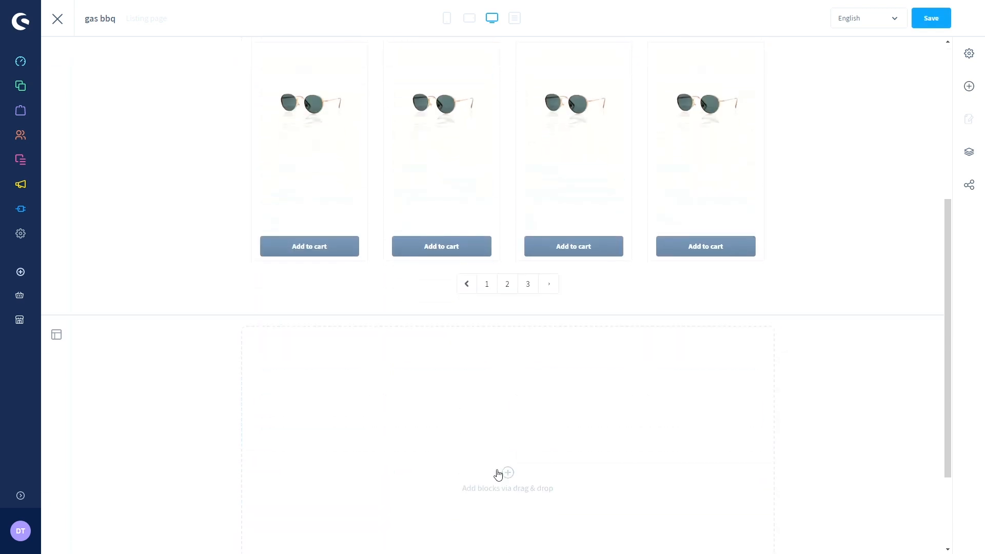
{"action": "scroll", "coordinate": [107, 269], "scroll_direction": "up", "scroll_amount": 4}
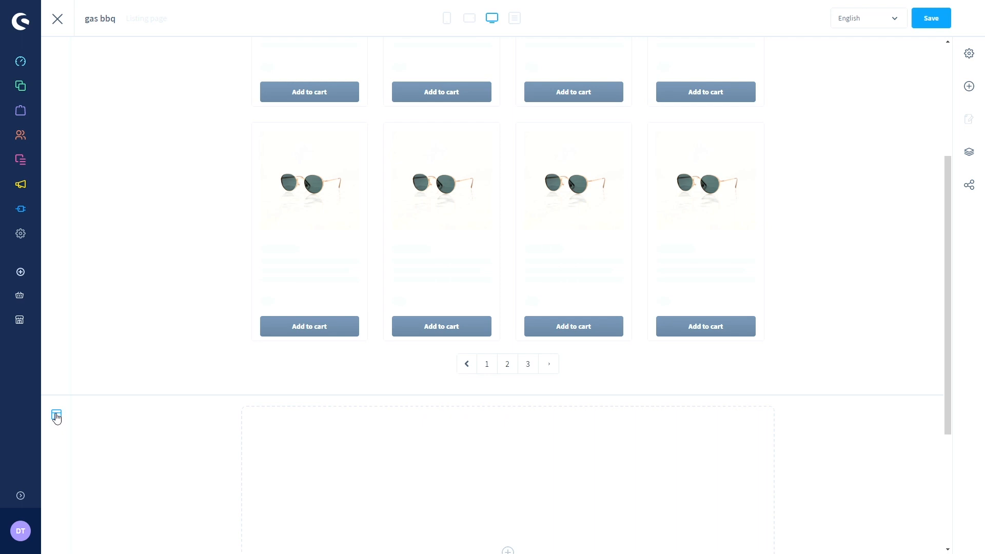
{"action": "scroll", "coordinate": [57, 416], "scroll_direction": "down", "scroll_amount": 1}
{"action": "scroll", "coordinate": [61, 417], "scroll_direction": "up", "scroll_amount": 4}
{"action": "scroll", "coordinate": [61, 417], "scroll_direction": "up", "scroll_amount": 1}
{"action": "scroll", "coordinate": [60, 417], "scroll_direction": "down", "scroll_amount": 8}
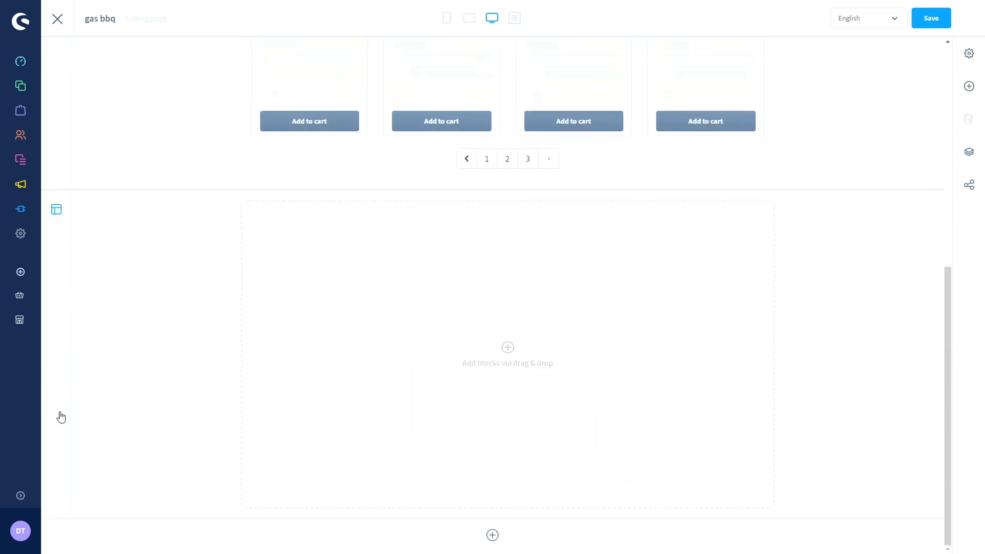
- Show the blocks for the empty section and browse the Text block category
{"action": "left_click", "coordinate": [507, 405]}
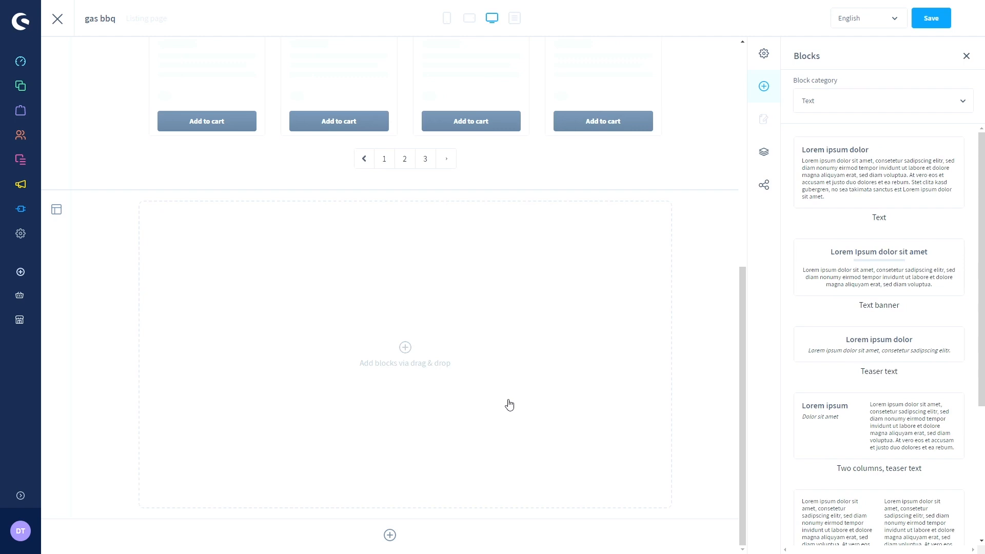
{"action": "left_click", "coordinate": [841, 105]}
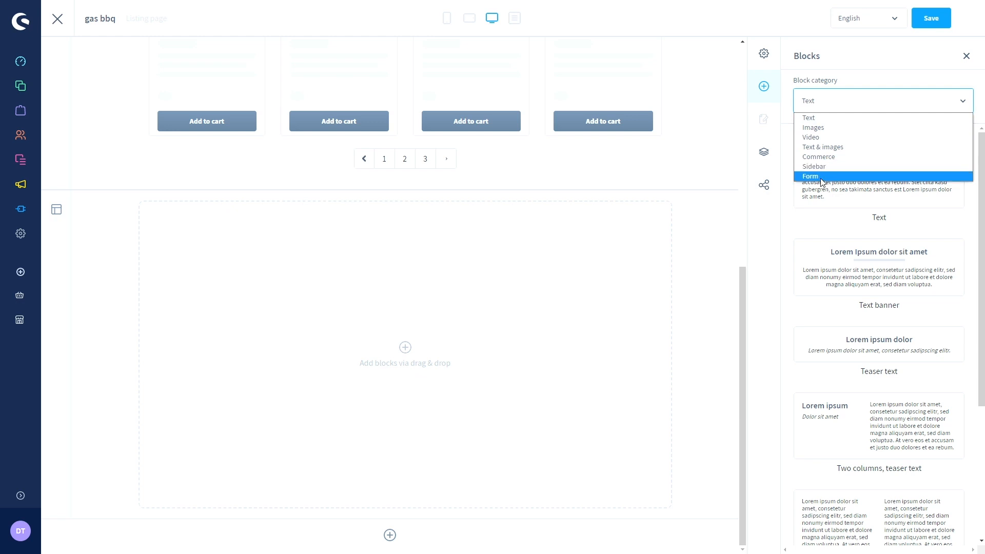
{"action": "left_click", "coordinate": [815, 120]}
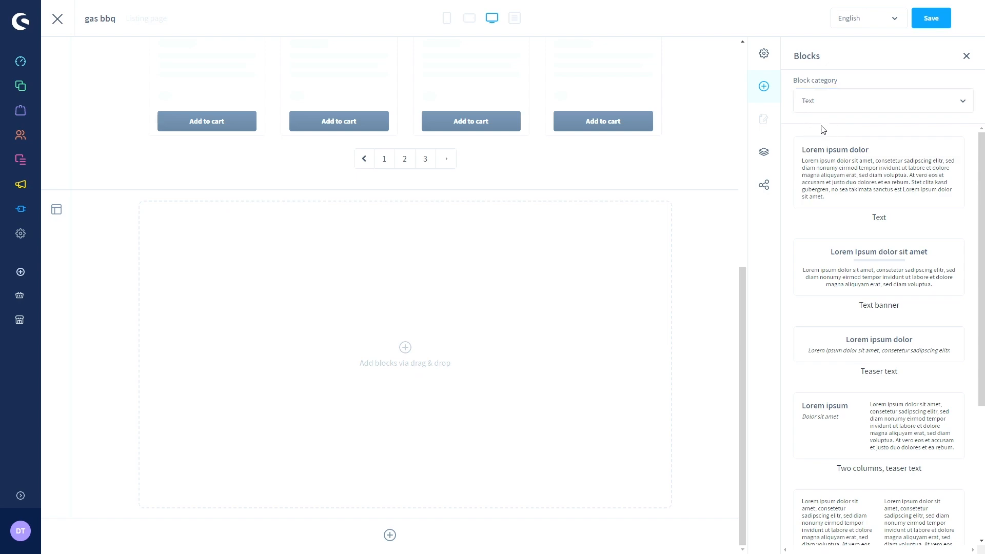
{"action": "scroll", "coordinate": [851, 136], "scroll_direction": "down", "scroll_amount": 4}
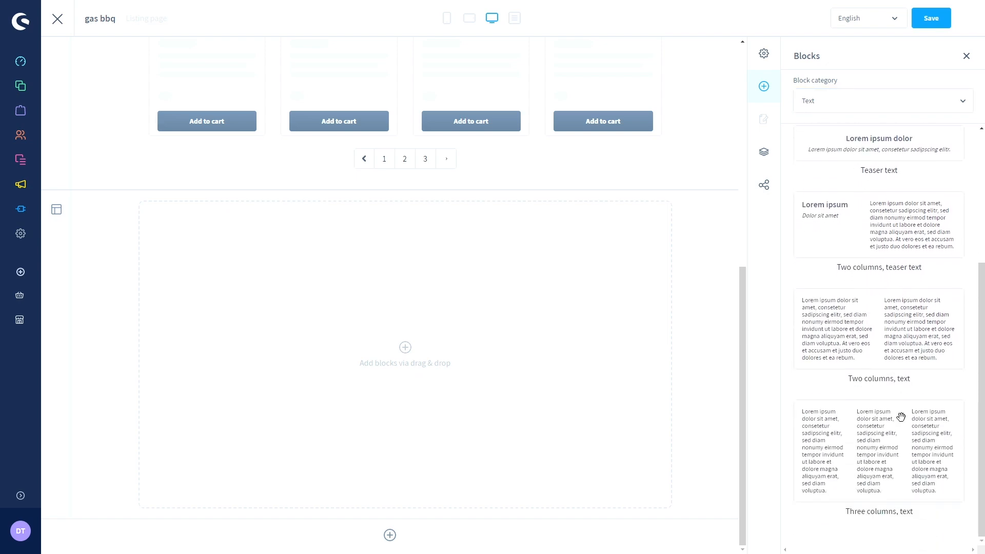
{"action": "scroll", "coordinate": [876, 431], "scroll_direction": "up", "scroll_amount": 4}
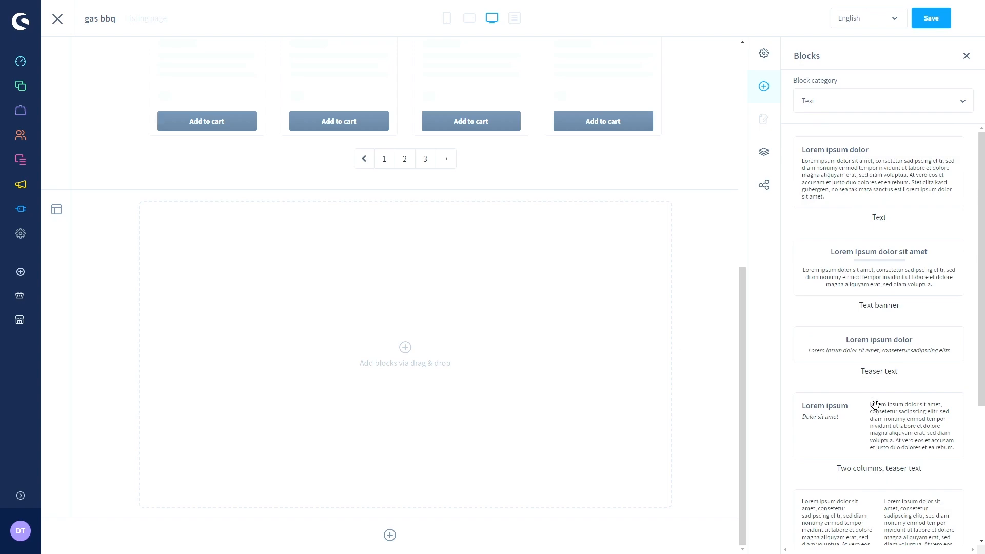
{"action": "scroll", "coordinate": [881, 434], "scroll_direction": "down", "scroll_amount": 4}
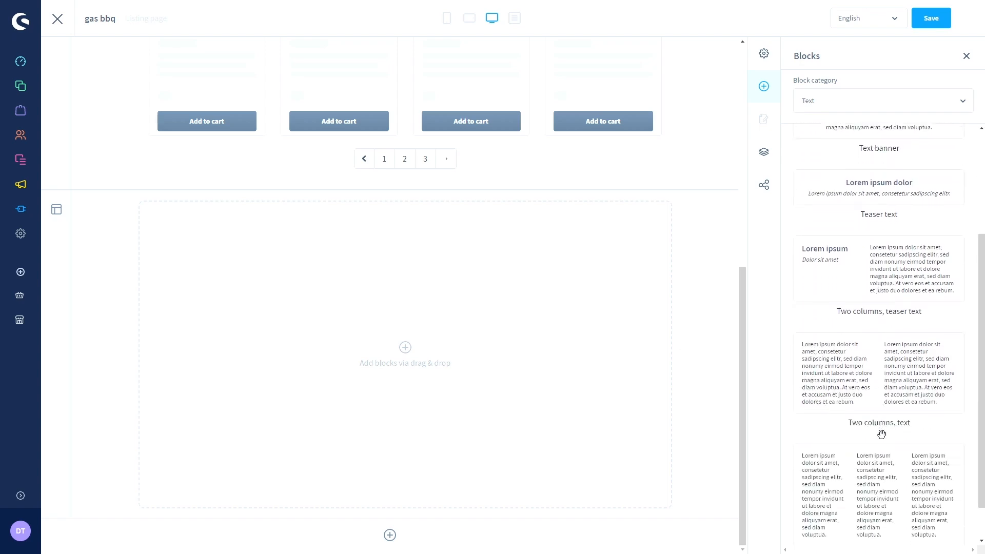
{"action": "scroll", "coordinate": [881, 434], "scroll_direction": "up", "scroll_amount": 4}
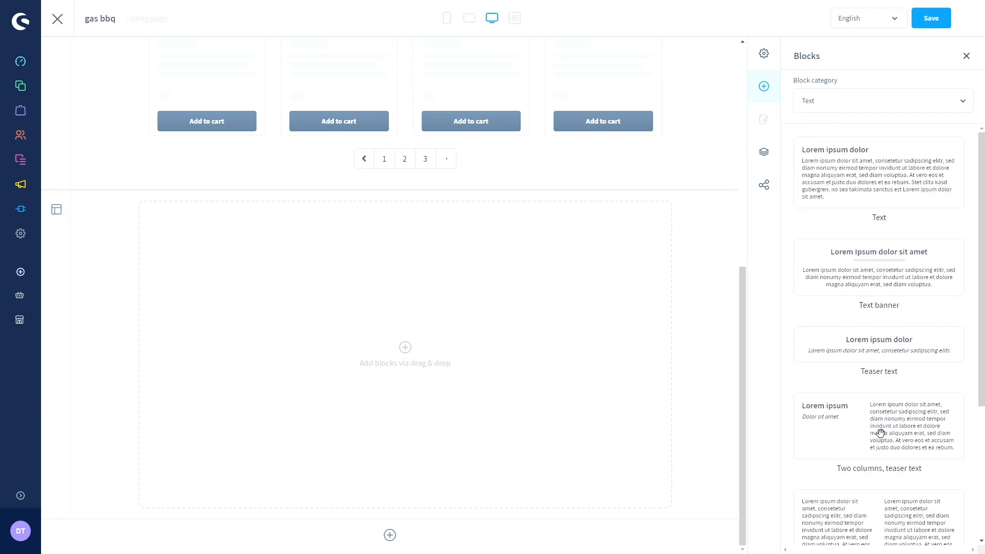
- Switch the block category to Images and scroll through the image blocks
{"action": "left_click", "coordinate": [839, 103]}
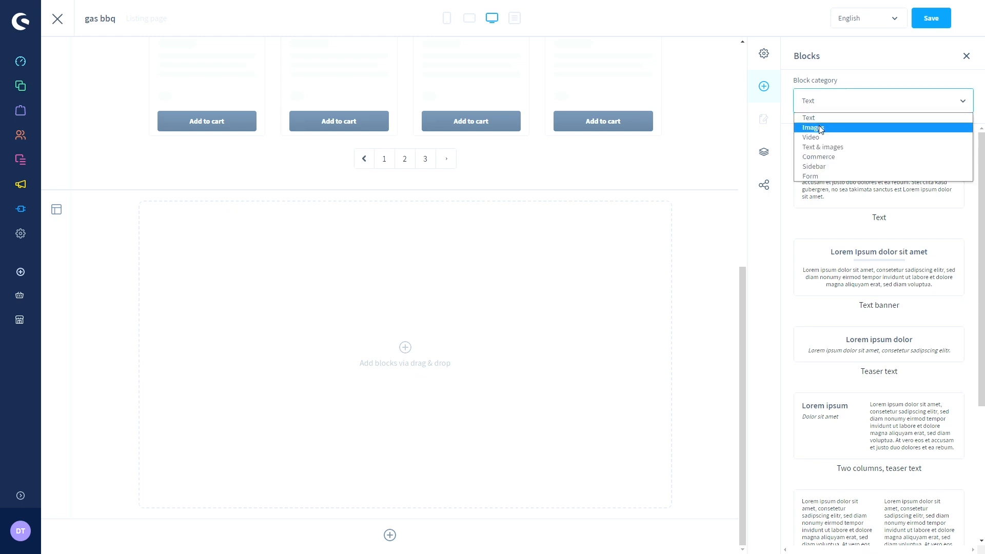
{"action": "left_click", "coordinate": [819, 128]}
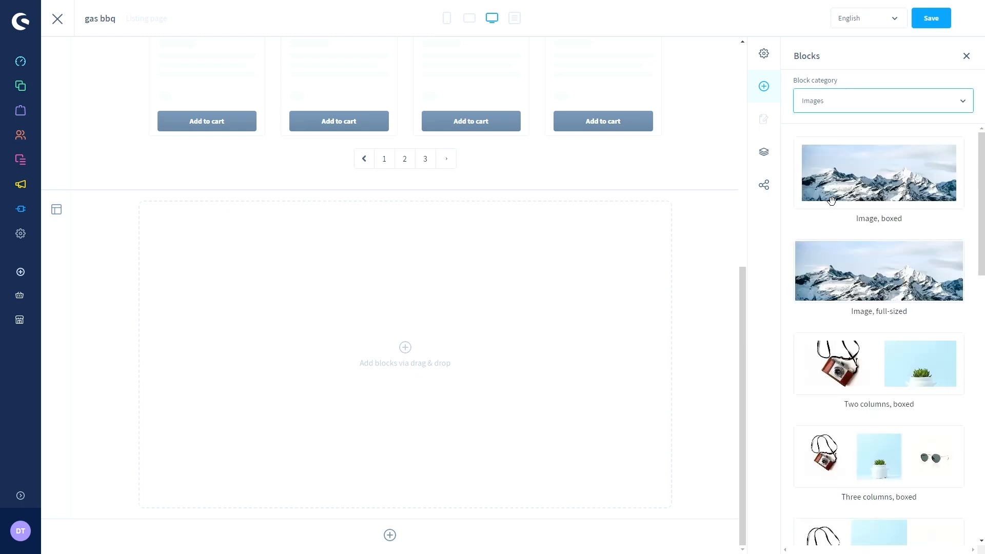
{"action": "scroll", "coordinate": [813, 228], "scroll_direction": "down", "scroll_amount": 5}
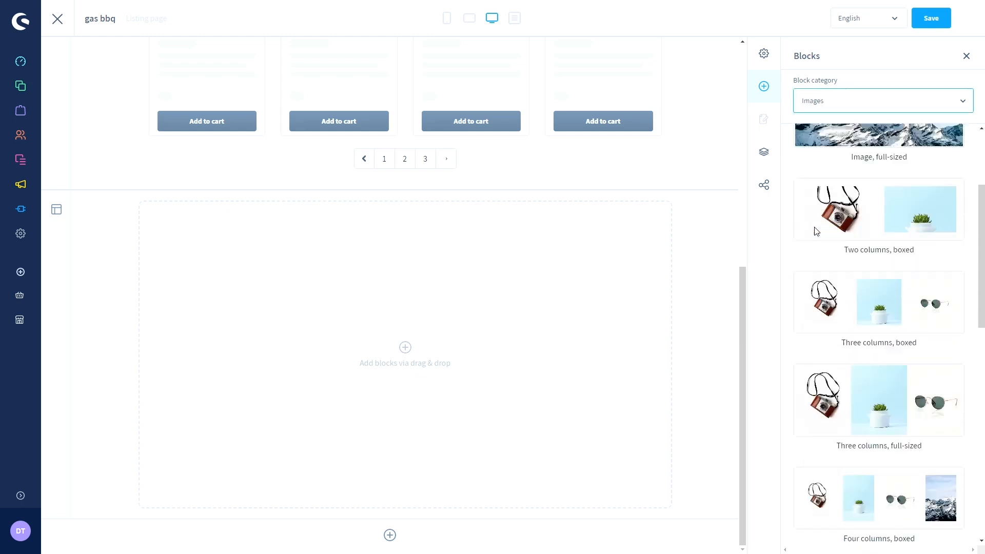
{"action": "scroll", "coordinate": [813, 227], "scroll_direction": "down", "scroll_amount": 2}
{"action": "scroll", "coordinate": [831, 195], "scroll_direction": "up", "scroll_amount": 1}
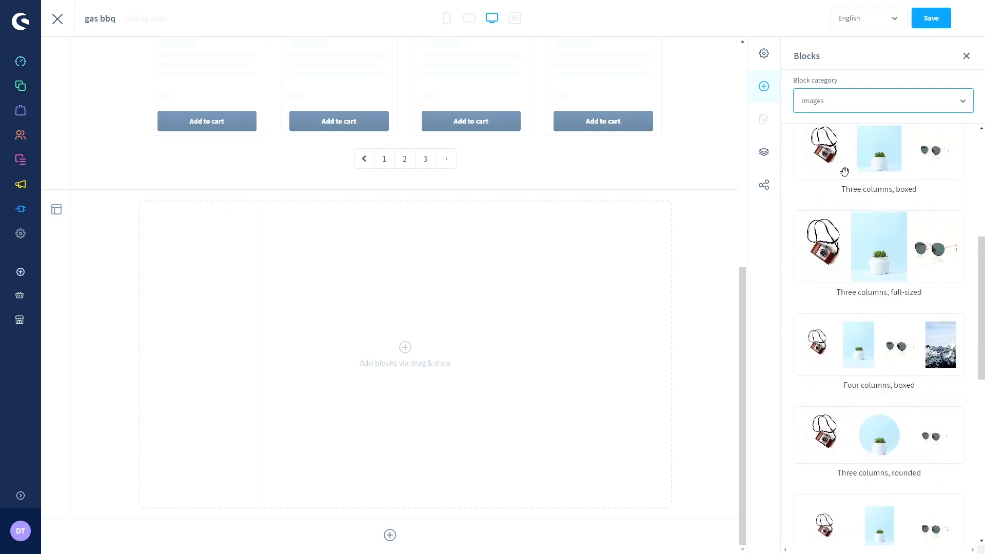
{"action": "scroll", "coordinate": [857, 369], "scroll_direction": "down", "scroll_amount": 8}
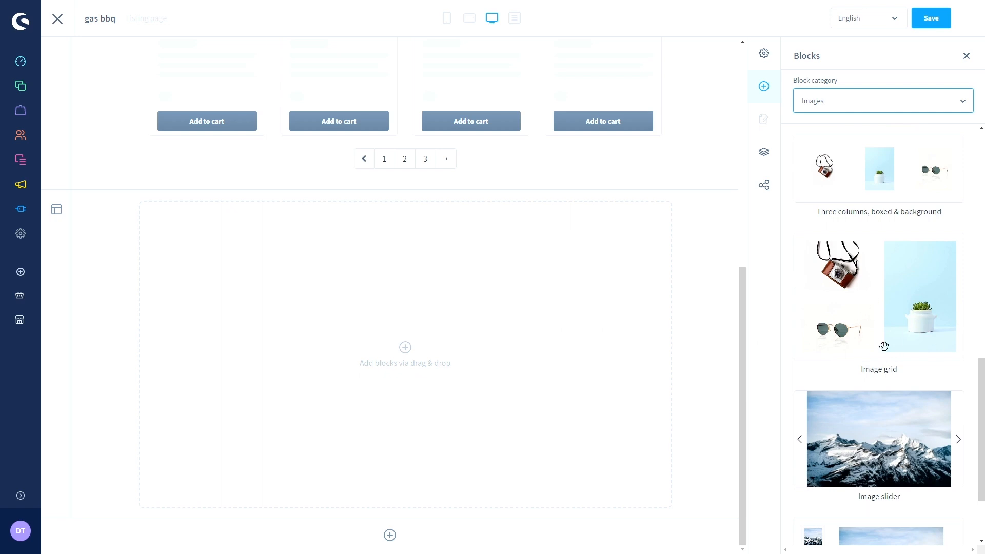
{"action": "scroll", "coordinate": [882, 324], "scroll_direction": "up", "scroll_amount": 8}
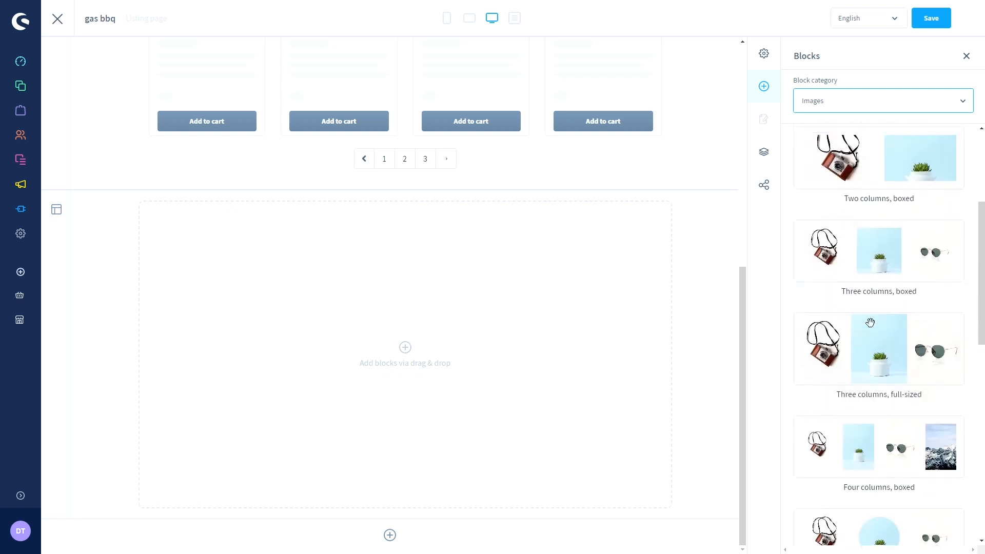
- Browse the Video blocks, then the Text & images blocks
{"action": "left_click", "coordinate": [824, 105]}
{"action": "left_click", "coordinate": [824, 137]}
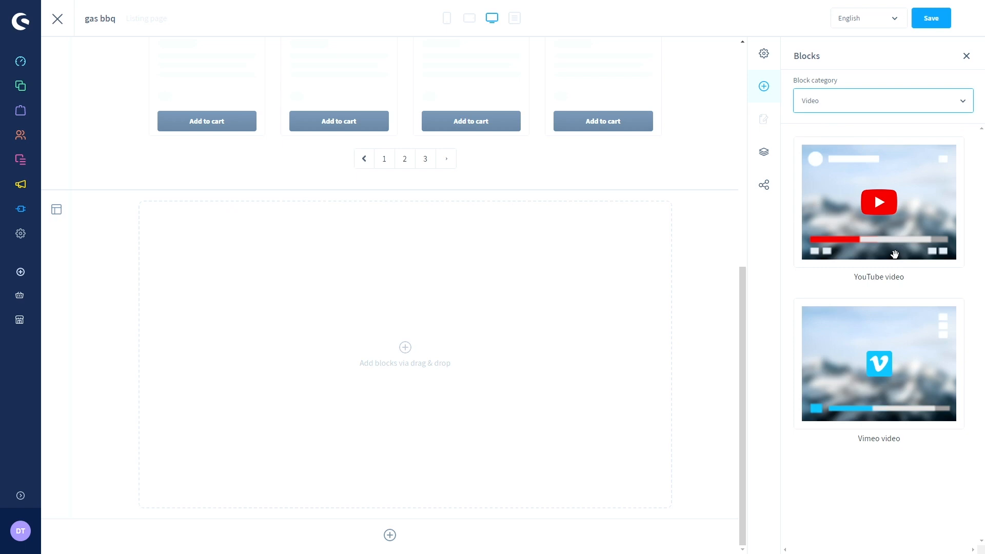
{"action": "left_click", "coordinate": [867, 102]}
{"action": "left_click", "coordinate": [835, 147]}
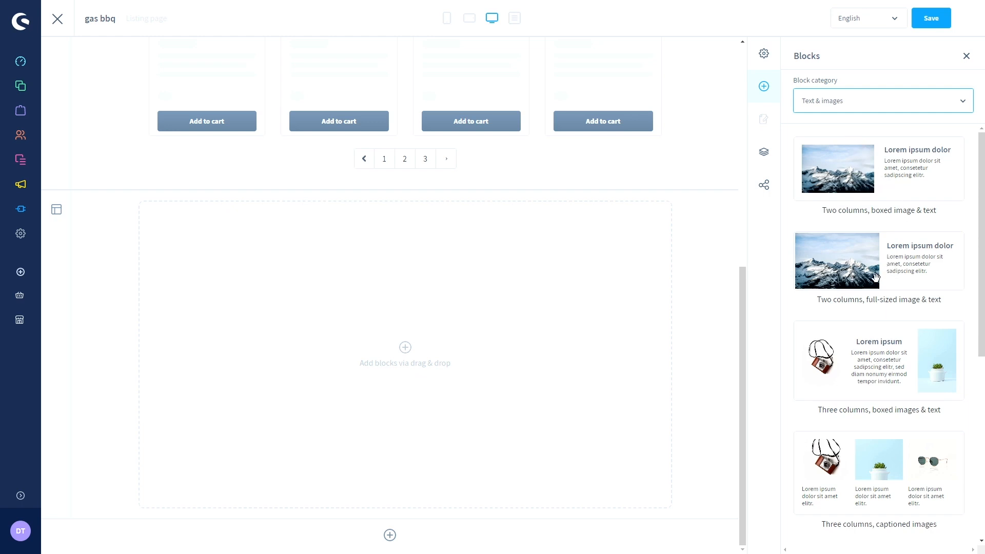
{"action": "scroll", "coordinate": [876, 287], "scroll_direction": "down", "scroll_amount": 4}
{"action": "scroll", "coordinate": [872, 295], "scroll_direction": "down", "scroll_amount": 2}
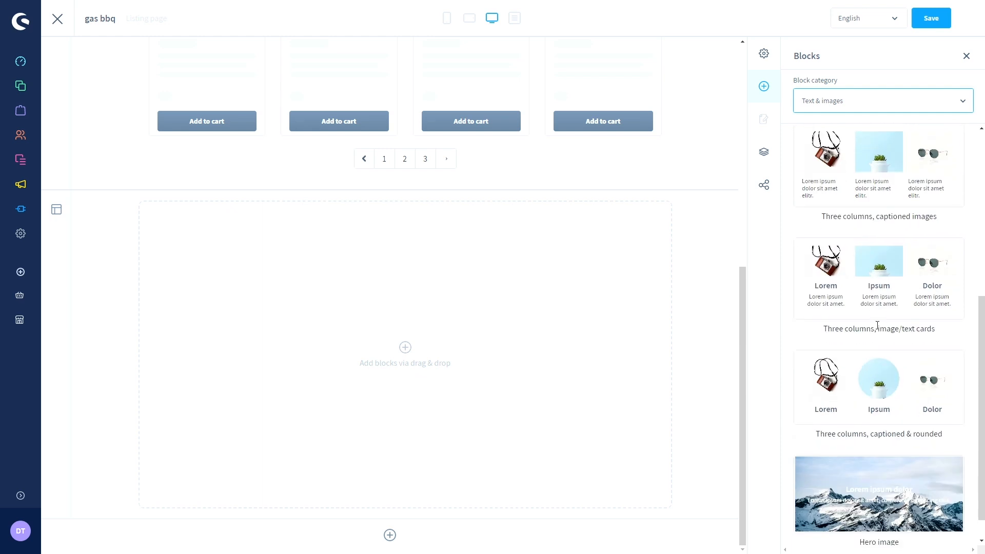
- Switch the block category to Commerce to list its blocks
{"action": "left_click", "coordinate": [850, 100]}
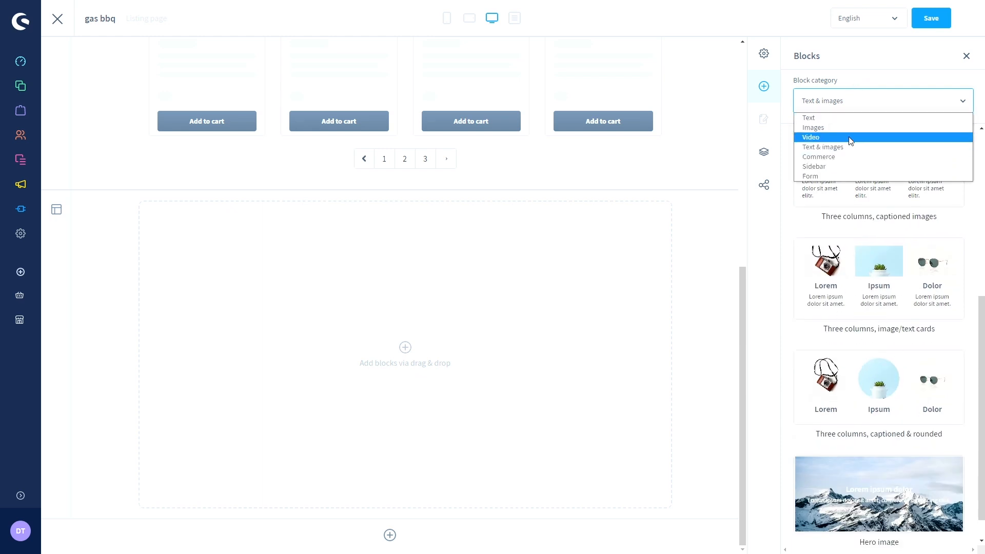
{"action": "left_click", "coordinate": [836, 157]}
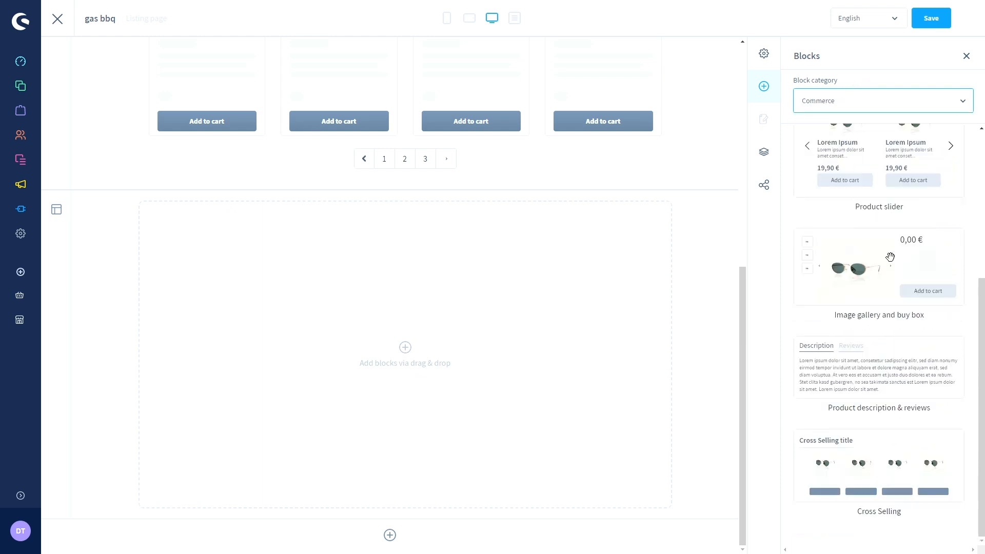
{"action": "scroll", "coordinate": [888, 257], "scroll_direction": "up", "scroll_amount": 4}
{"action": "scroll", "coordinate": [585, 179], "scroll_direction": "up", "scroll_amount": 5}
{"action": "scroll", "coordinate": [442, 195], "scroll_direction": "up", "scroll_amount": 3}
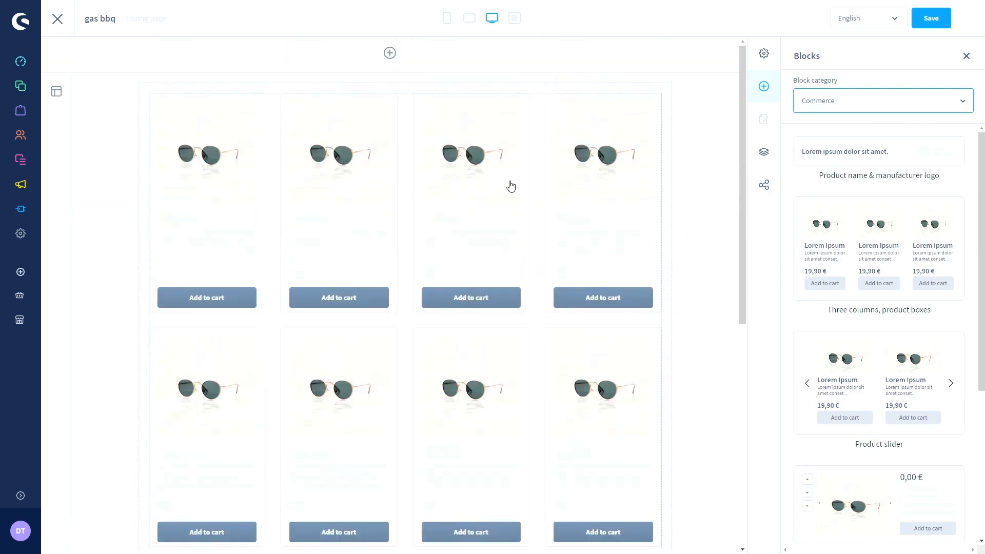
- Scroll through the Commerce blocks, then switch the category to Sidebar
{"action": "scroll", "coordinate": [510, 184], "scroll_direction": "down", "scroll_amount": 6}
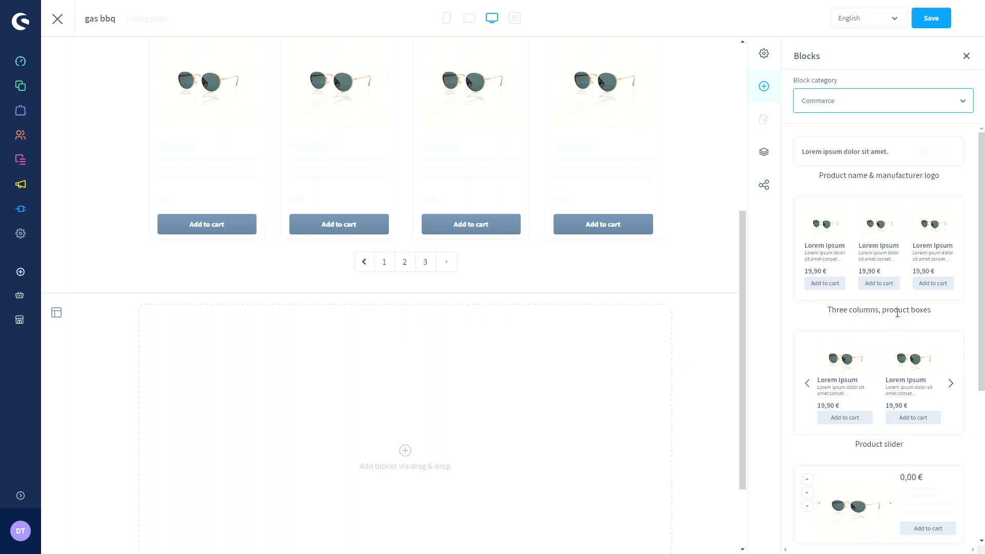
{"action": "scroll", "coordinate": [906, 313], "scroll_direction": "down", "scroll_amount": 3}
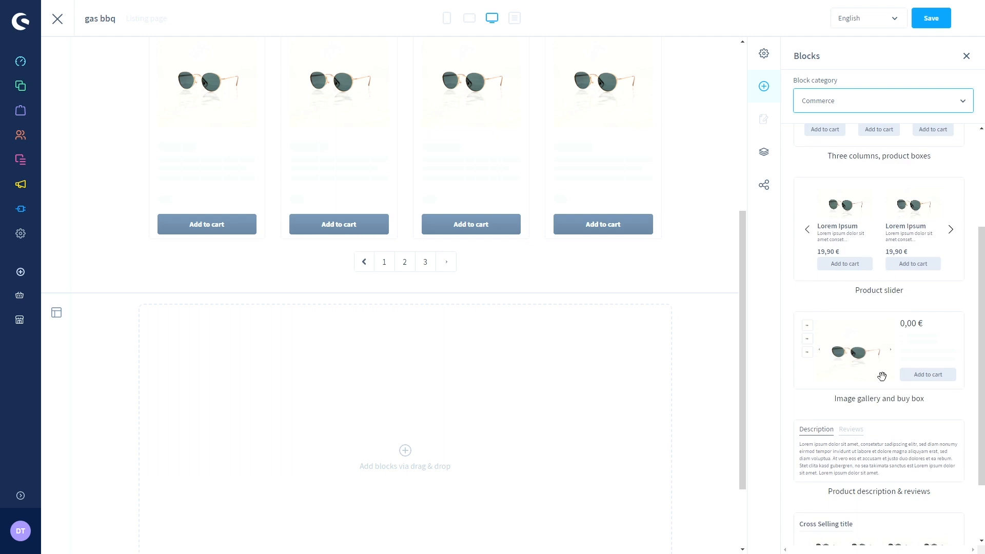
{"action": "scroll", "coordinate": [874, 369], "scroll_direction": "up", "scroll_amount": 3}
{"action": "left_click", "coordinate": [848, 103]}
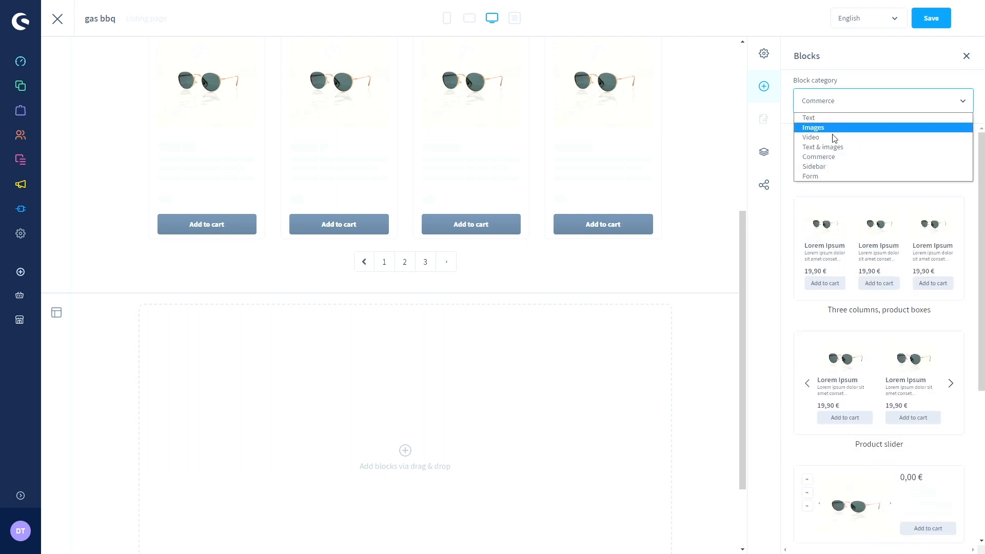
{"action": "left_click", "coordinate": [828, 167]}
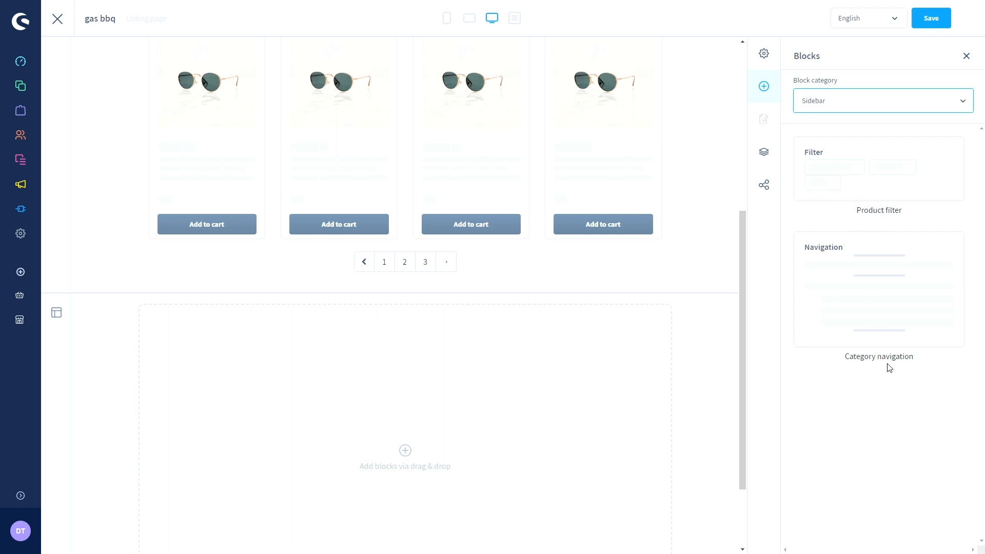
- View the Form block, then return to the Text & images blocks
{"action": "left_click", "coordinate": [840, 106]}
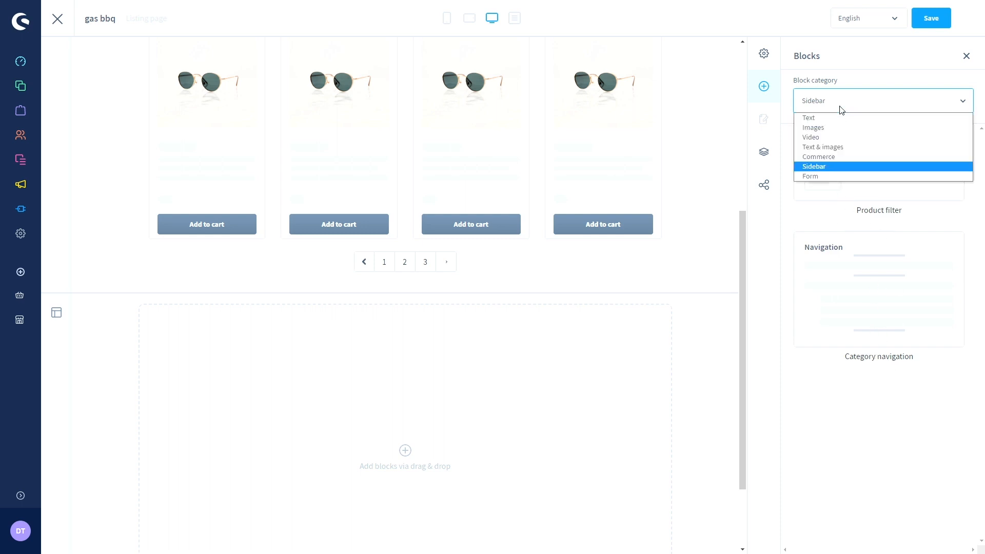
{"action": "left_click", "coordinate": [826, 174]}
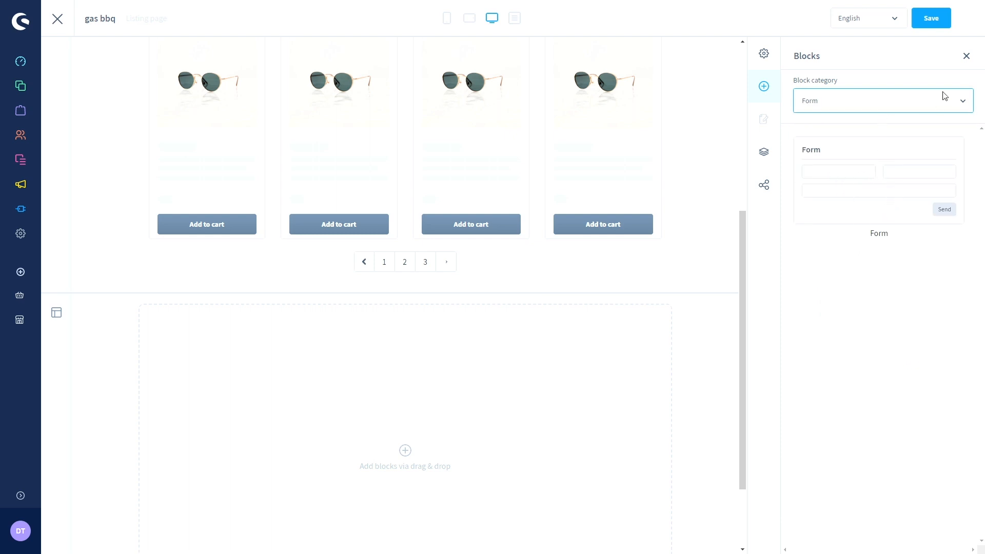
{"action": "left_click", "coordinate": [949, 107]}
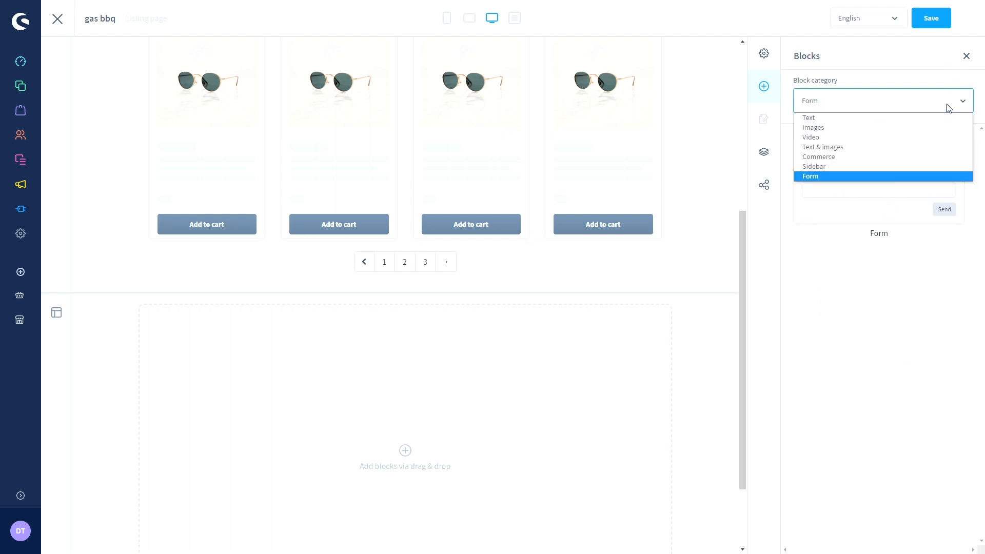
{"action": "left_click", "coordinate": [843, 149]}
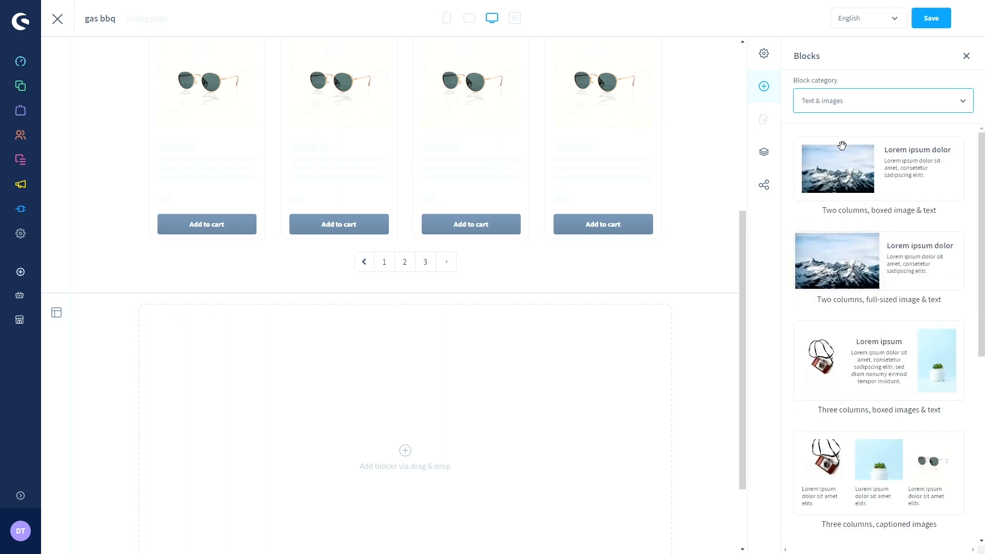
{"action": "scroll", "coordinate": [842, 146], "scroll_direction": "down", "scroll_amount": 4}
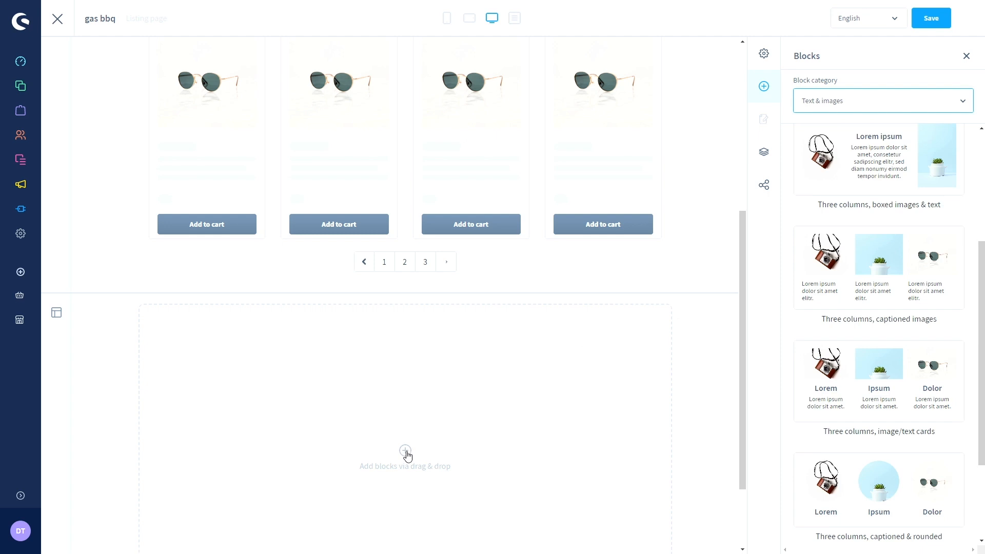
- Drag the 'Three columns, captioned images' block into the empty section and select it
{"action": "scroll", "coordinate": [871, 305], "scroll_direction": "down", "scroll_amount": 2}
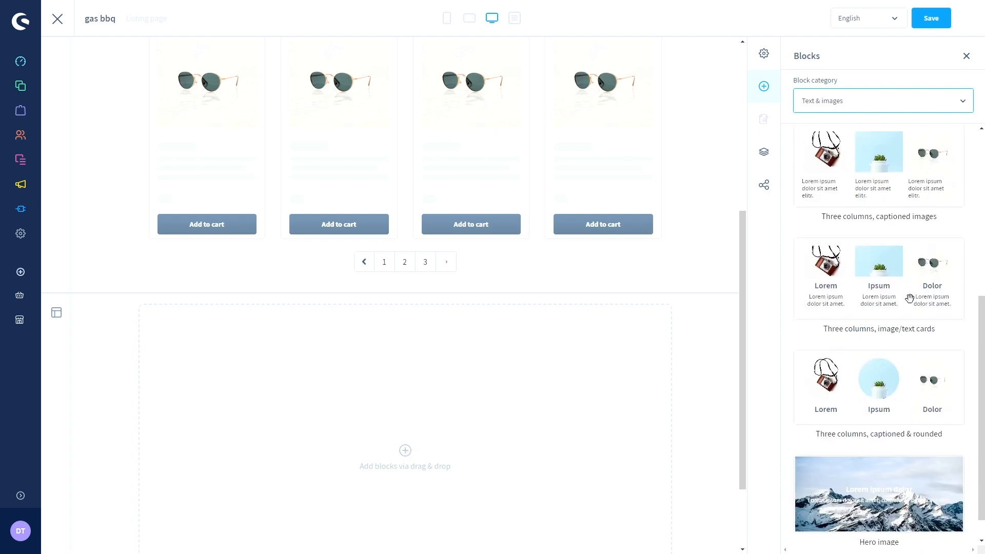
{"action": "left_click_drag", "start_coordinate": [877, 176], "coordinate": [473, 391]}
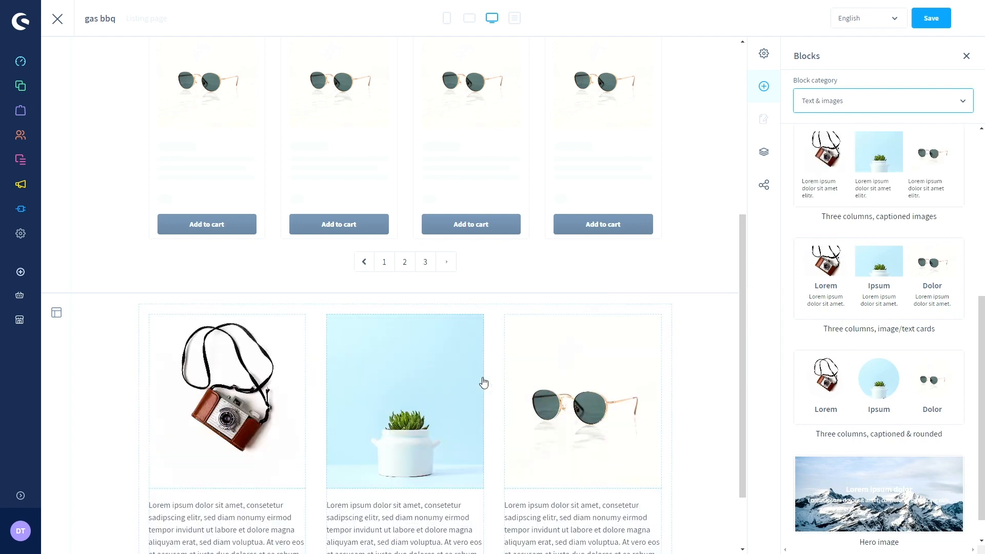
{"action": "scroll", "coordinate": [488, 375], "scroll_direction": "down", "scroll_amount": 1}
{"action": "scroll", "coordinate": [494, 366], "scroll_direction": "down", "scroll_amount": 1}
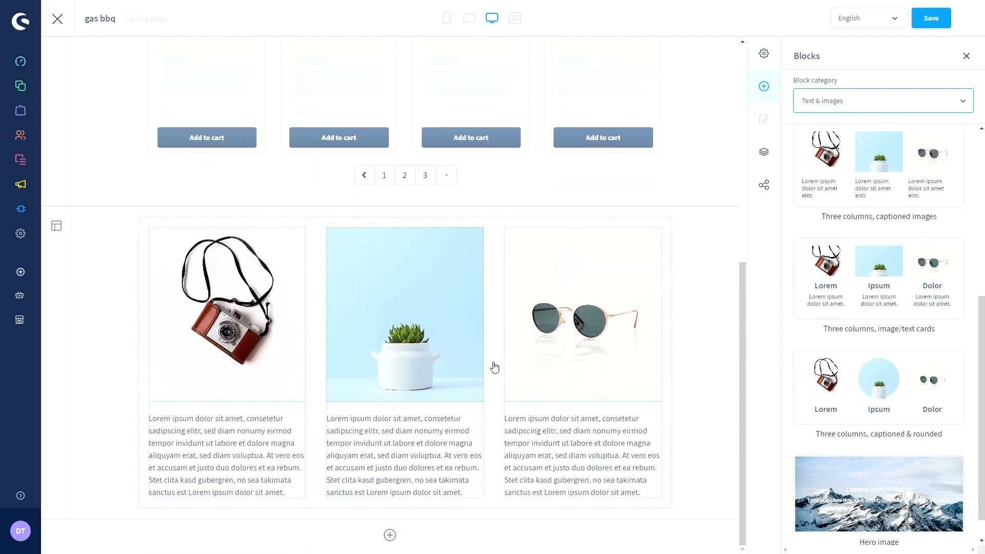
{"action": "left_click", "coordinate": [232, 320]}
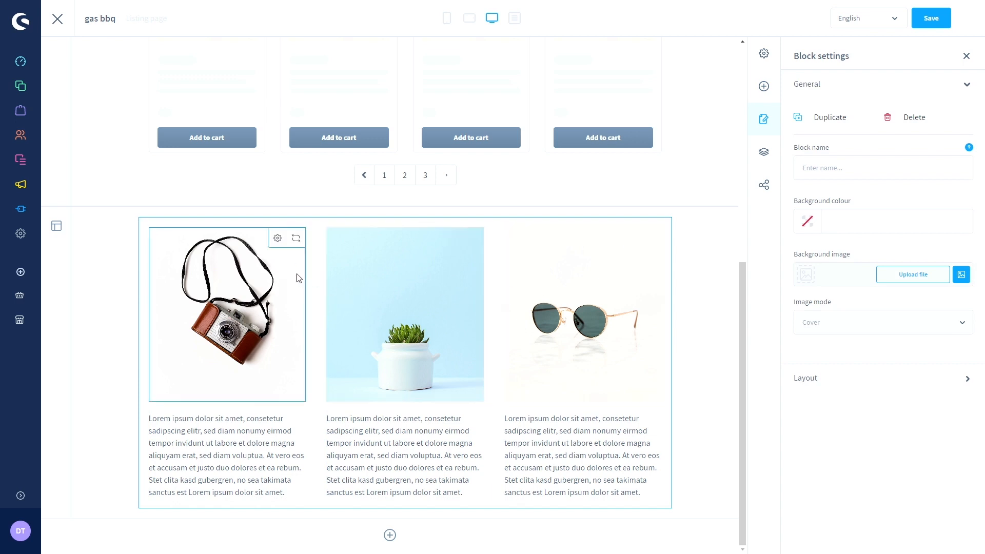
- Replace the first column's camera image with pexels-lumn-167679.jpg, keeping Cover display mode
{"action": "left_click", "coordinate": [277, 239]}
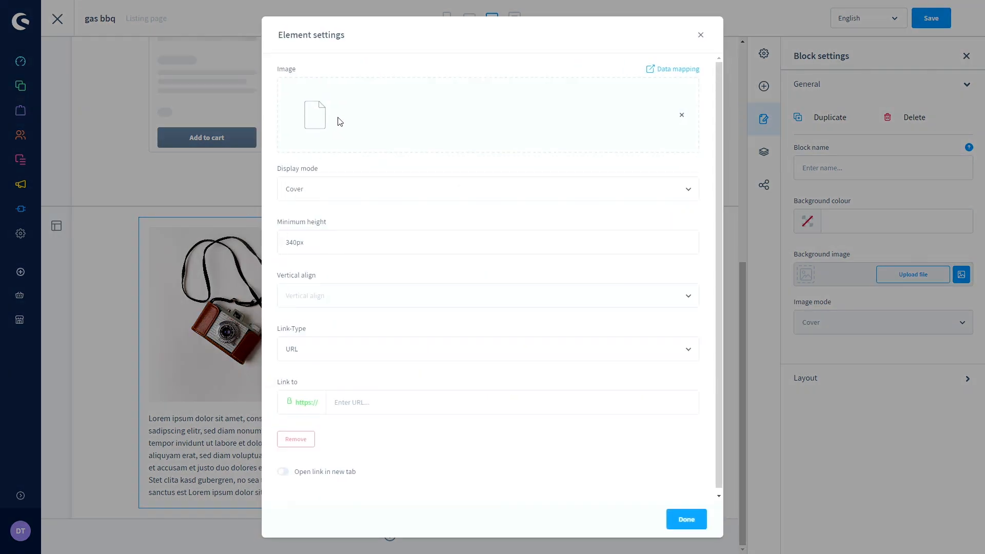
{"action": "left_click", "coordinate": [684, 118]}
{"action": "left_click", "coordinate": [664, 106]}
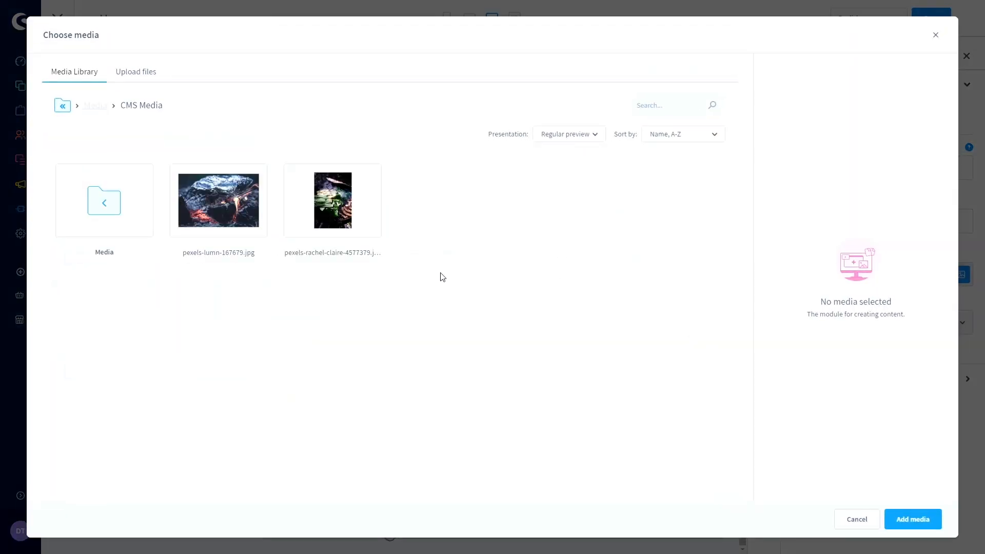
{"action": "left_click", "coordinate": [207, 186]}
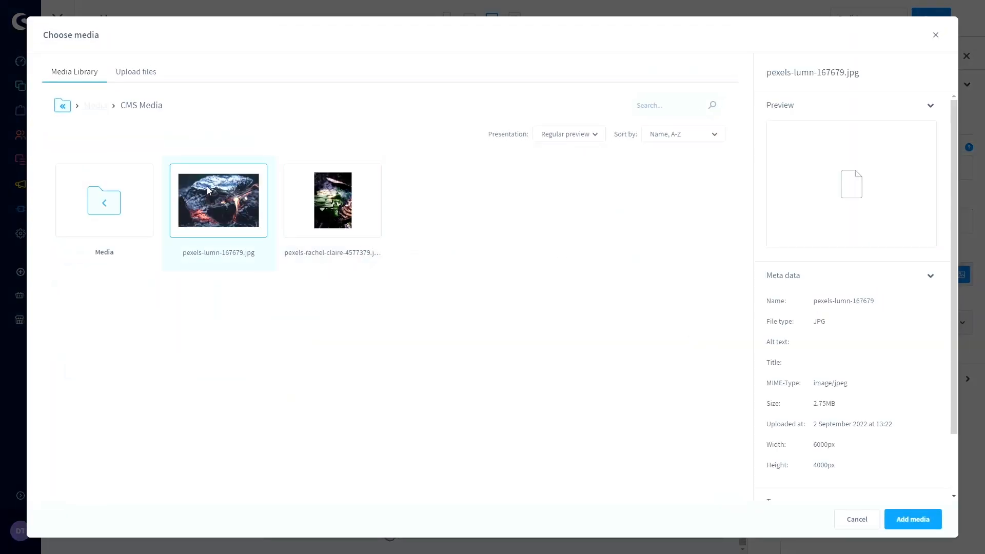
{"action": "left_click", "coordinate": [912, 528]}
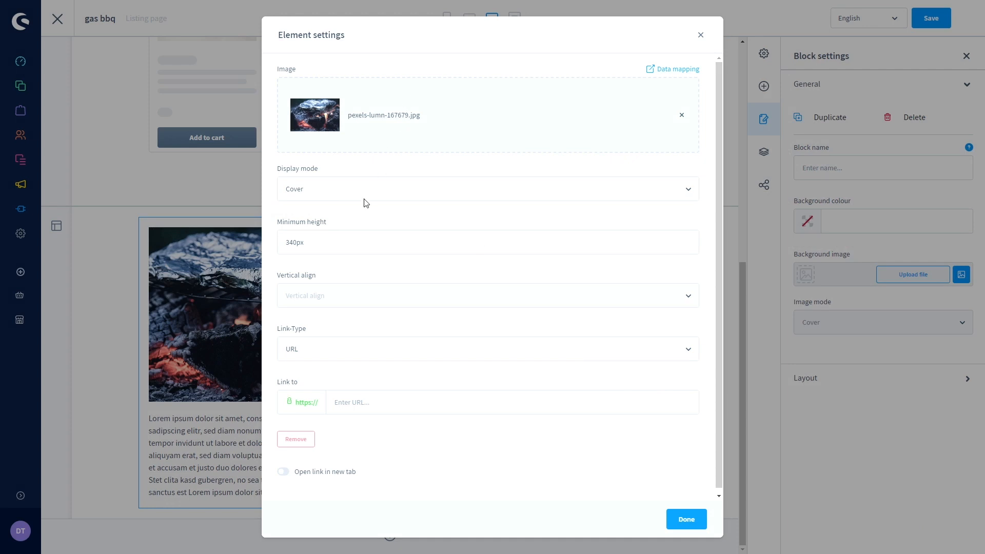
{"action": "left_click", "coordinate": [319, 189]}
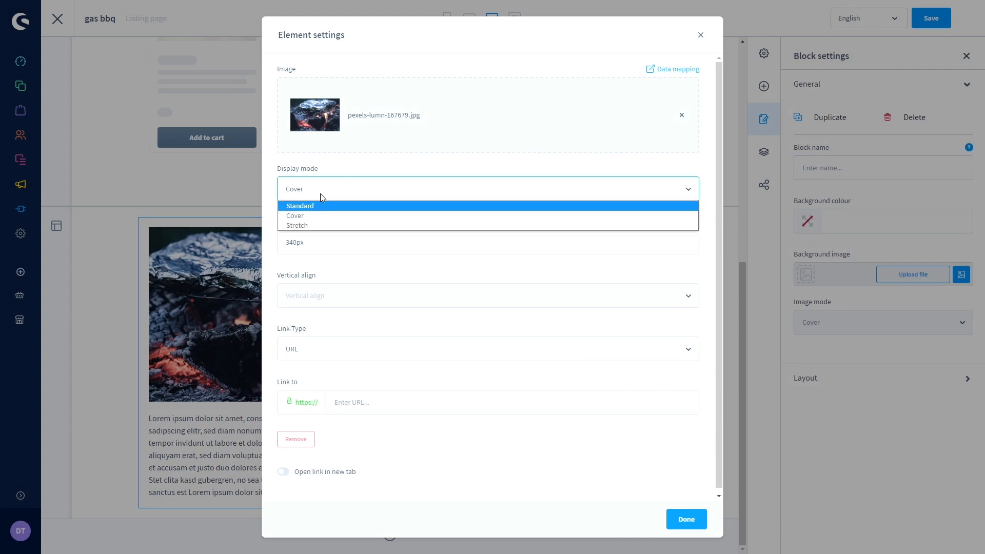
{"action": "left_click", "coordinate": [345, 182]}
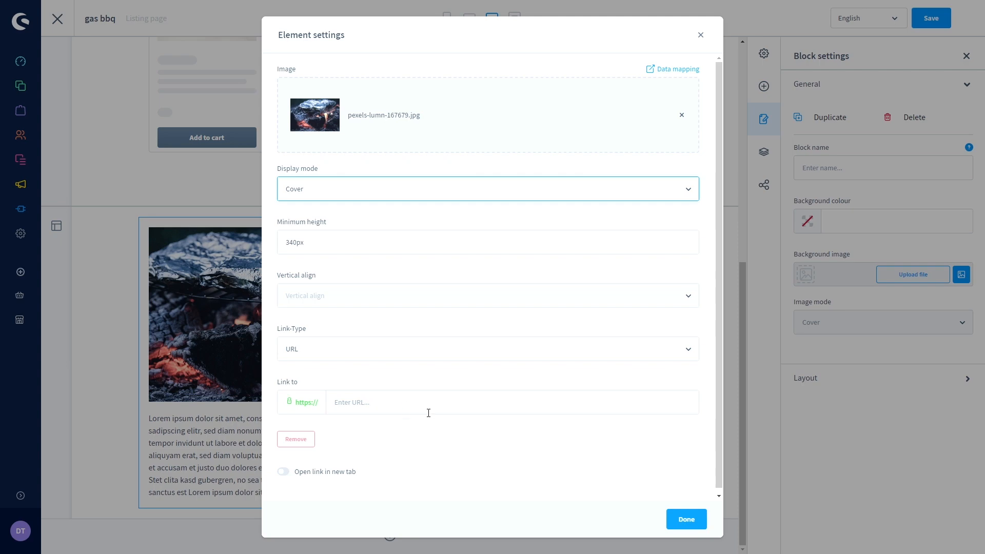
{"action": "left_click", "coordinate": [688, 520]}
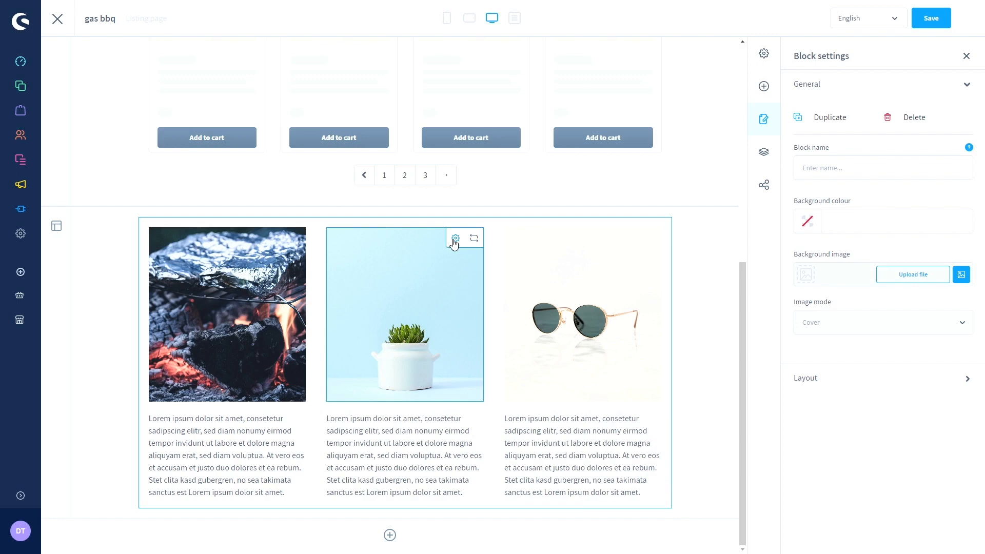
- Set the middle column image to the grilled vegetables photo (pexels-rachel-claire)
{"action": "left_click", "coordinate": [455, 239]}
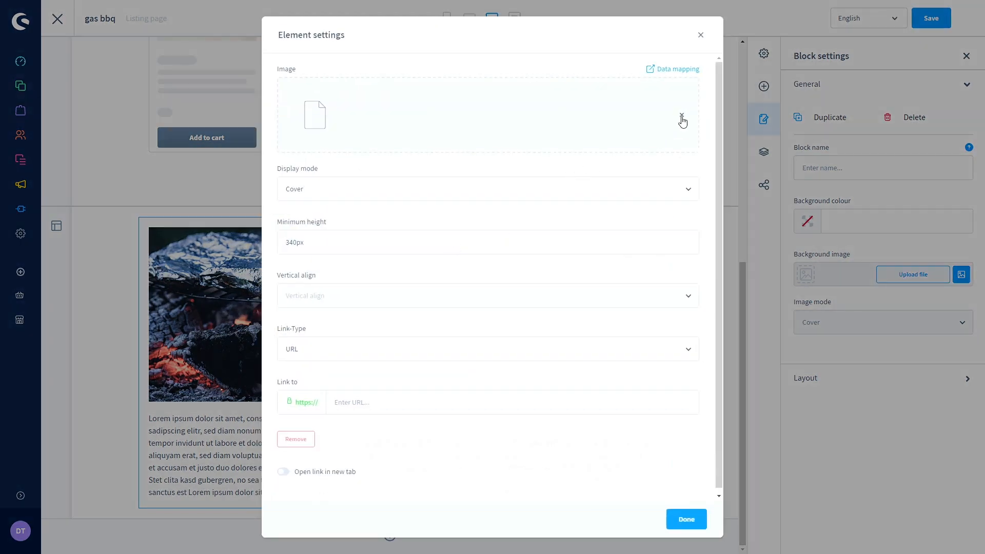
{"action": "left_click", "coordinate": [649, 102]}
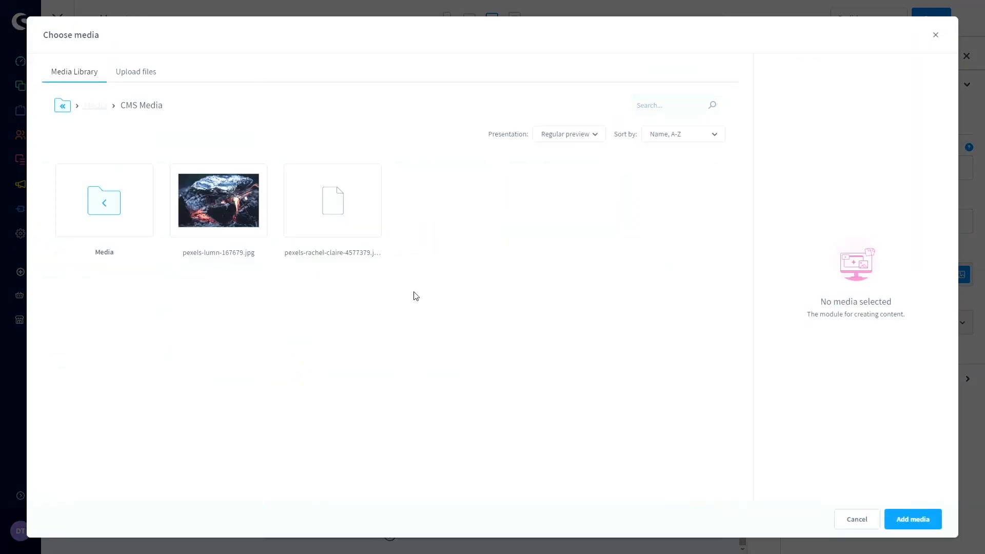
{"action": "left_click", "coordinate": [324, 205]}
{"action": "left_click", "coordinate": [911, 519]}
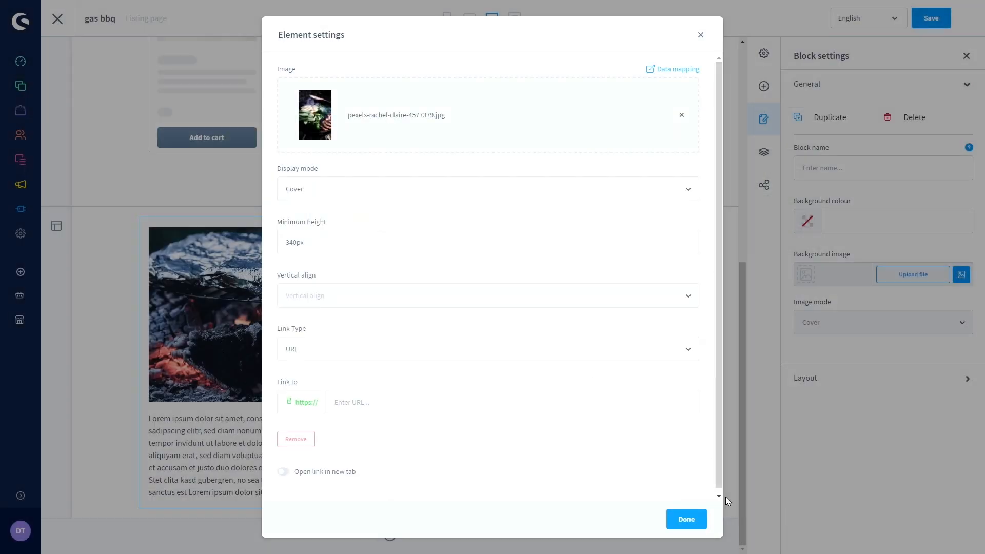
{"action": "left_click", "coordinate": [697, 524]}
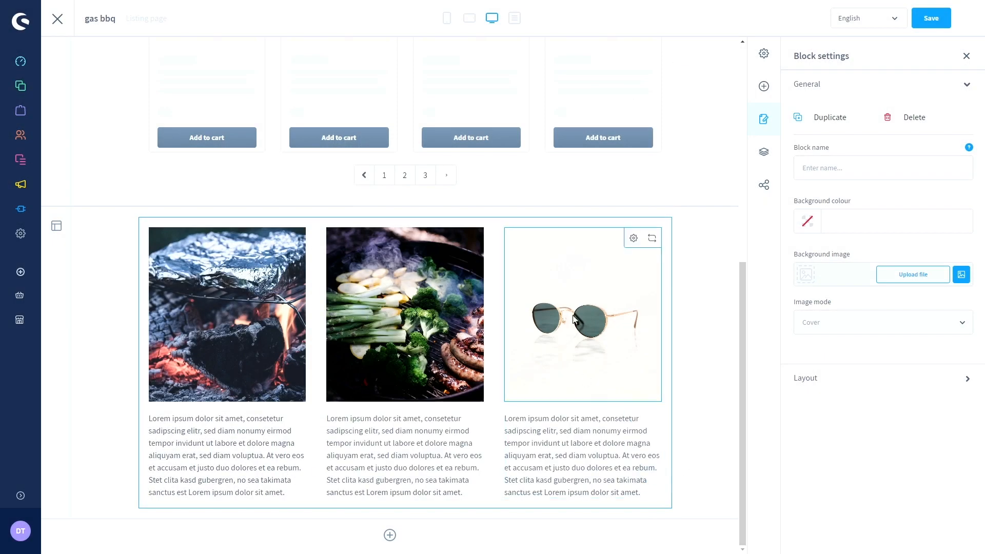
- Set the third column image to the foil-wrapped embers photo pexels-lumn-167679.jpg
{"action": "left_click", "coordinate": [639, 245]}
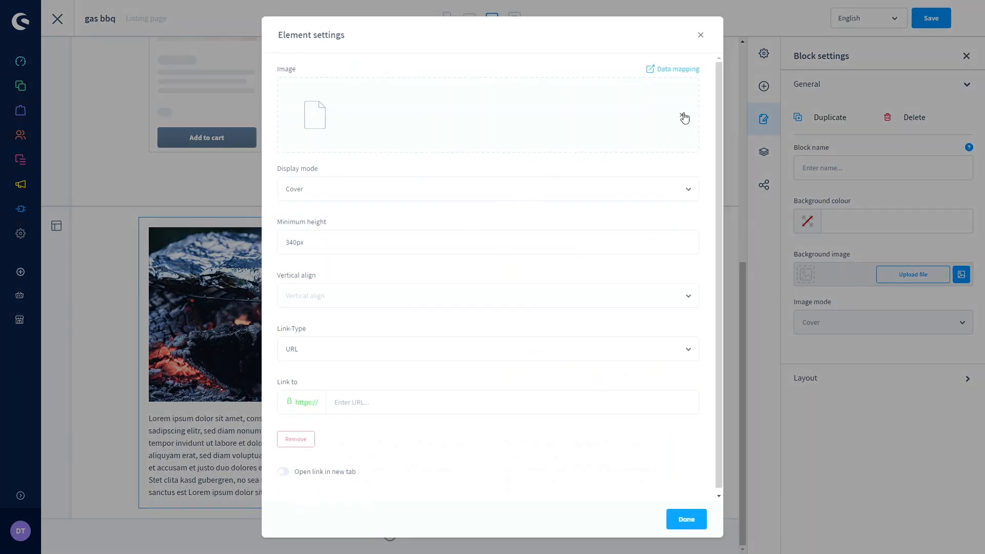
{"action": "left_click", "coordinate": [639, 104]}
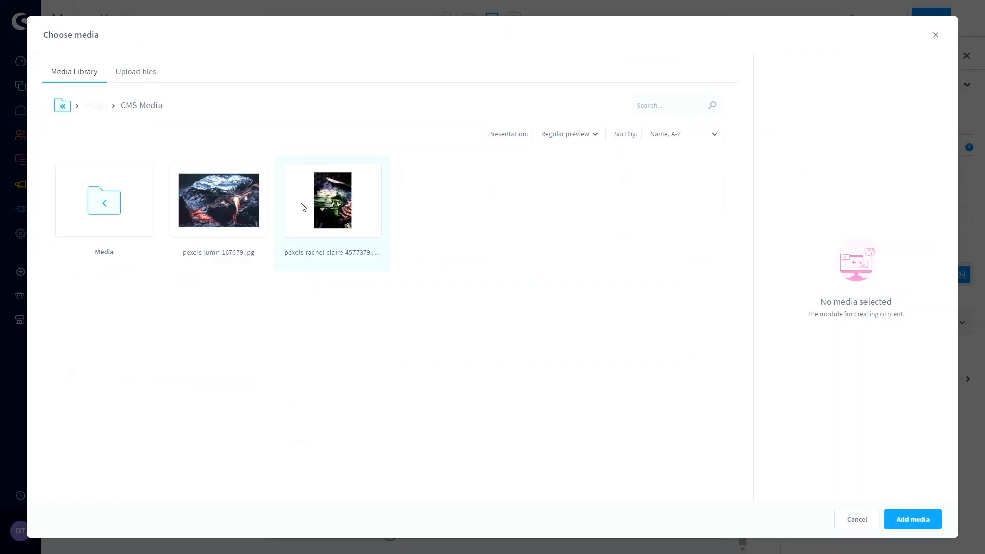
{"action": "left_click", "coordinate": [243, 198]}
{"action": "left_click", "coordinate": [913, 519]}
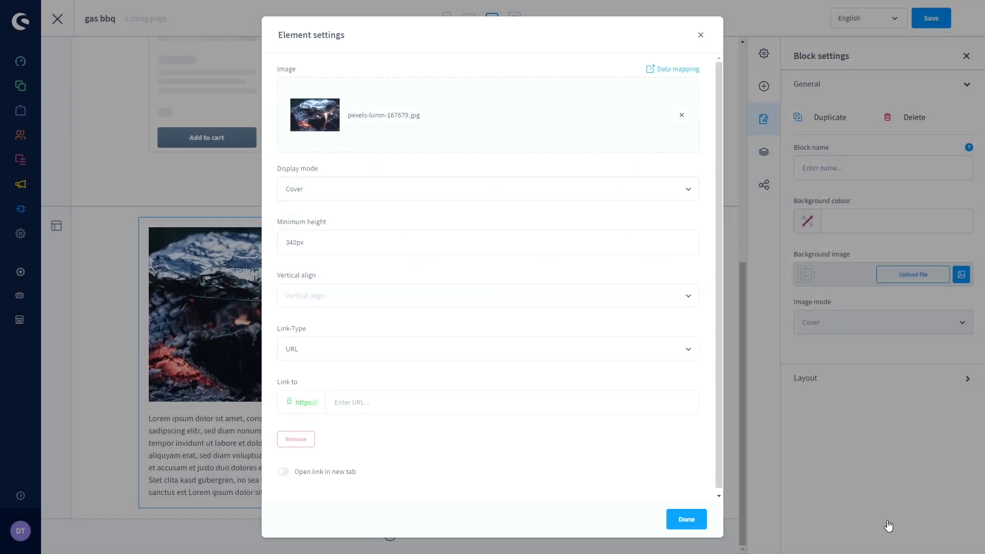
{"action": "left_click", "coordinate": [690, 517]}
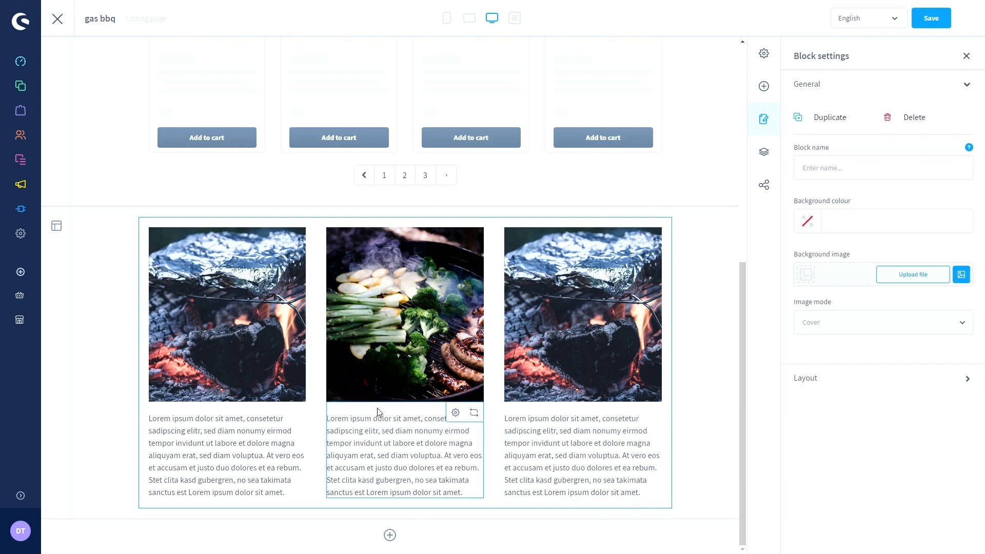
- Select words and lines in the middle column's text, then deselect it
{"action": "left_click", "coordinate": [355, 423]}
{"action": "double_click", "coordinate": [363, 428]}
{"action": "left_click", "coordinate": [382, 442]}
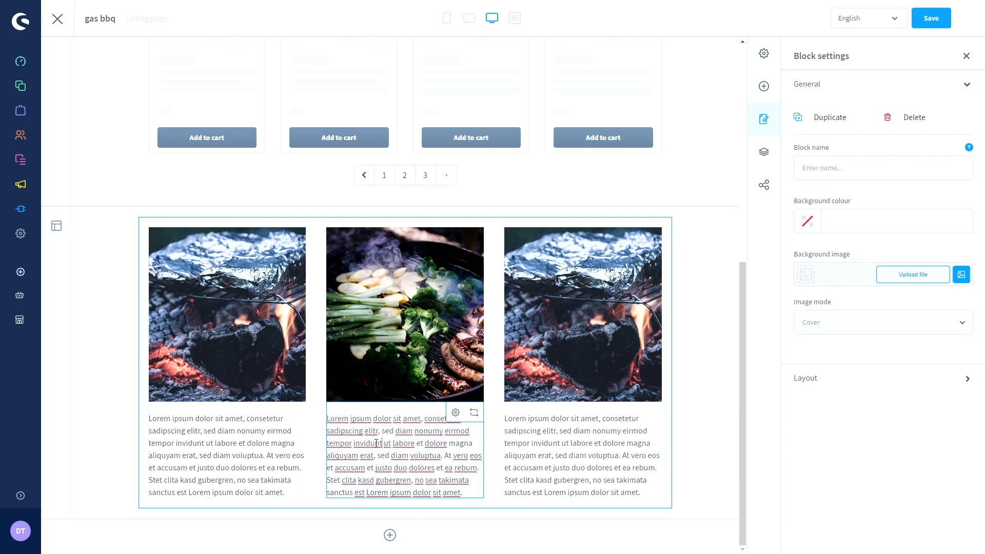
{"action": "double_click", "coordinate": [368, 442]}
{"action": "left_click", "coordinate": [356, 444]}
{"action": "left_click_drag", "start_coordinate": [333, 444], "coordinate": [433, 490]}
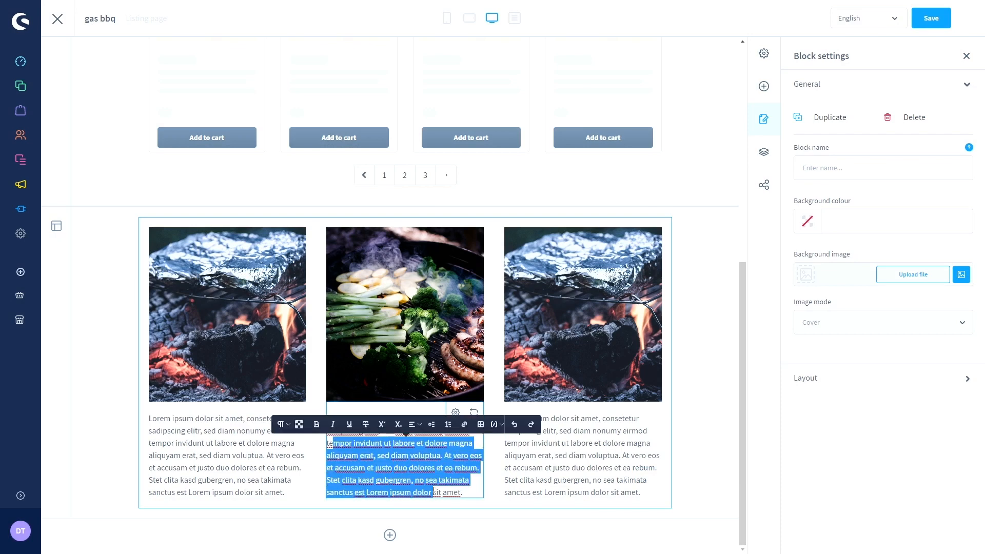
{"action": "left_click", "coordinate": [421, 478]}
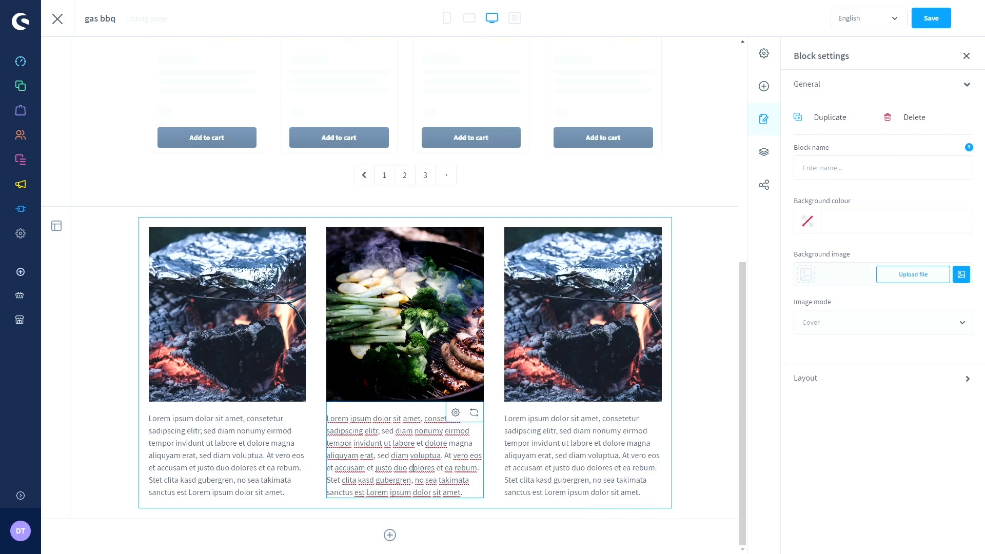
- Save the gas bbq layout
{"action": "scroll", "coordinate": [449, 471], "scroll_direction": "up", "scroll_amount": 8}
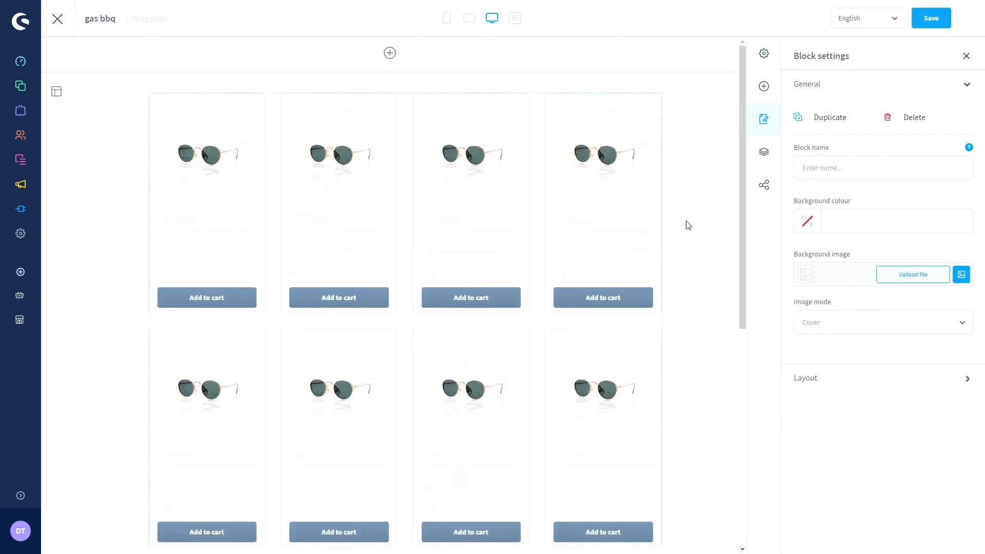
{"action": "left_click", "coordinate": [926, 18]}
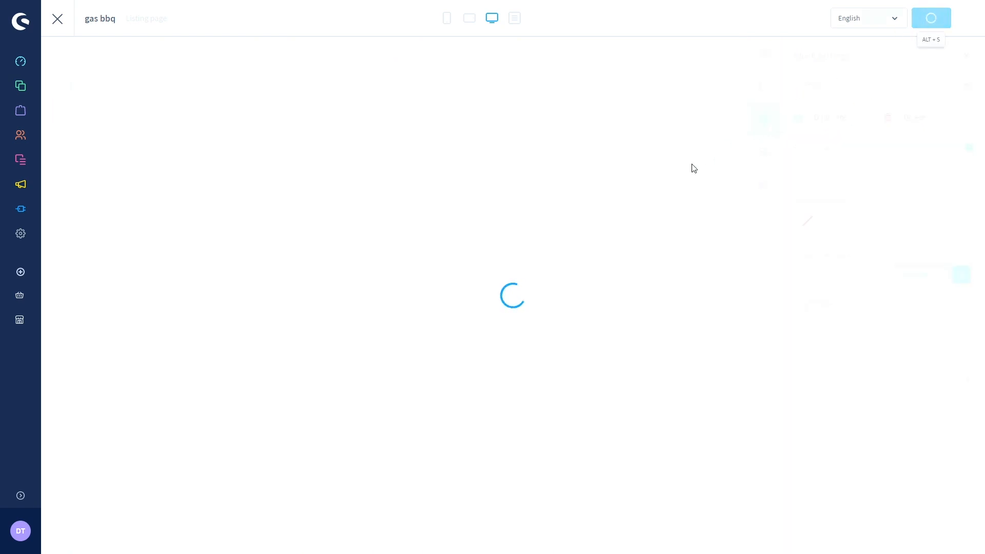
{"action": "scroll", "coordinate": [698, 182], "scroll_direction": "down", "scroll_amount": 5}
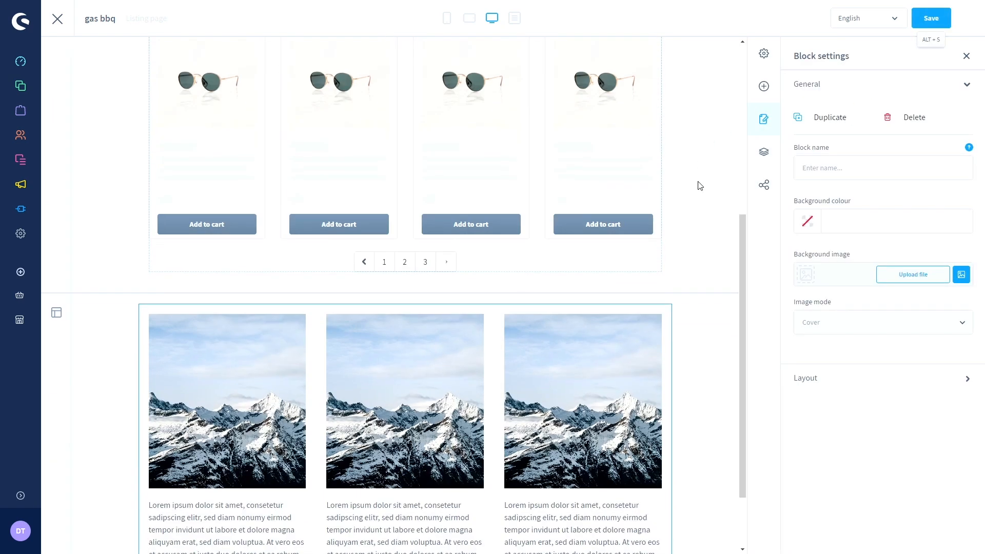
{"action": "scroll", "coordinate": [700, 186], "scroll_direction": "down", "scroll_amount": 2}
{"action": "scroll", "coordinate": [87, 74], "scroll_direction": "up", "scroll_amount": 7}
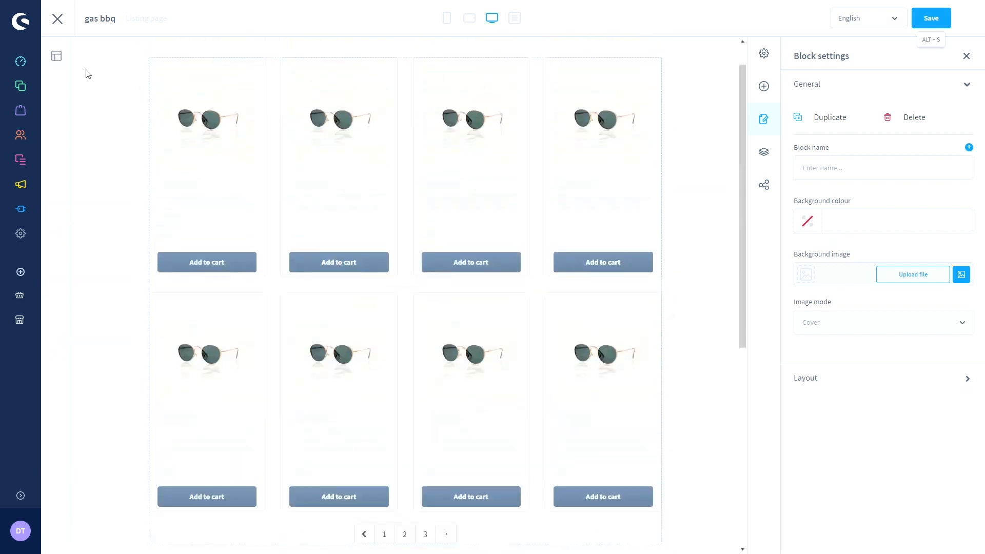
- Close and reopen the gas bbq layout, then check the middle image's settings
{"action": "left_click", "coordinate": [57, 21]}
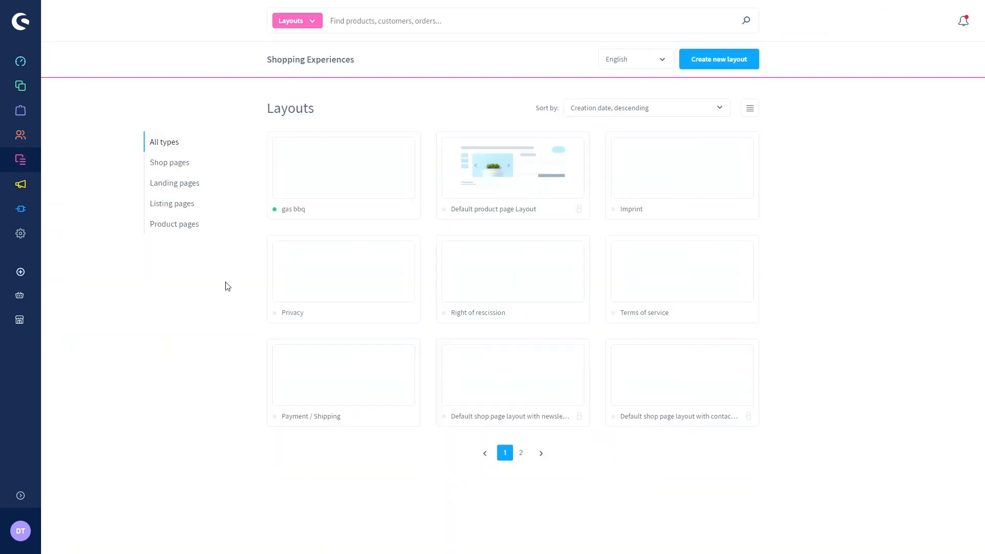
{"action": "left_click", "coordinate": [294, 181]}
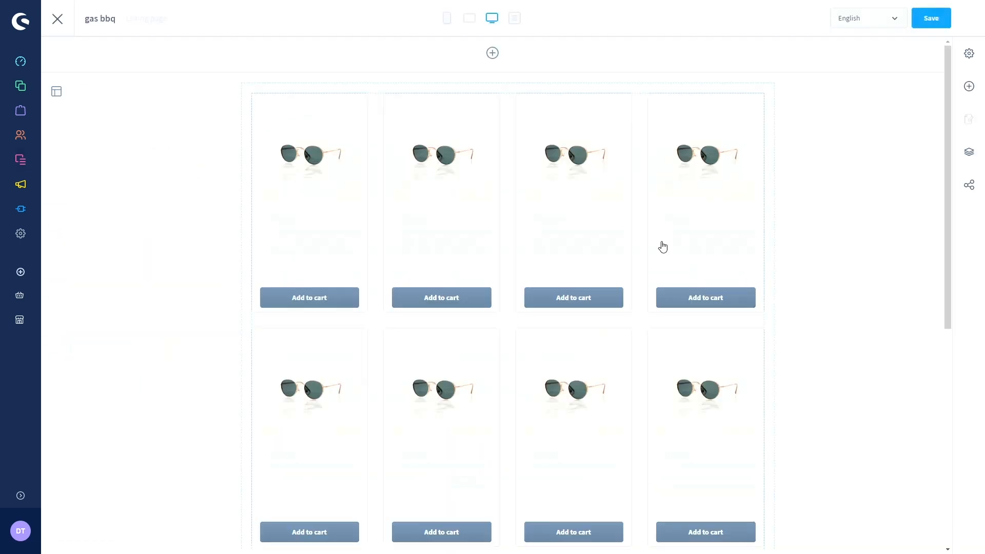
{"action": "scroll", "coordinate": [663, 247], "scroll_direction": "down", "scroll_amount": 7}
{"action": "left_click", "coordinate": [484, 290]}
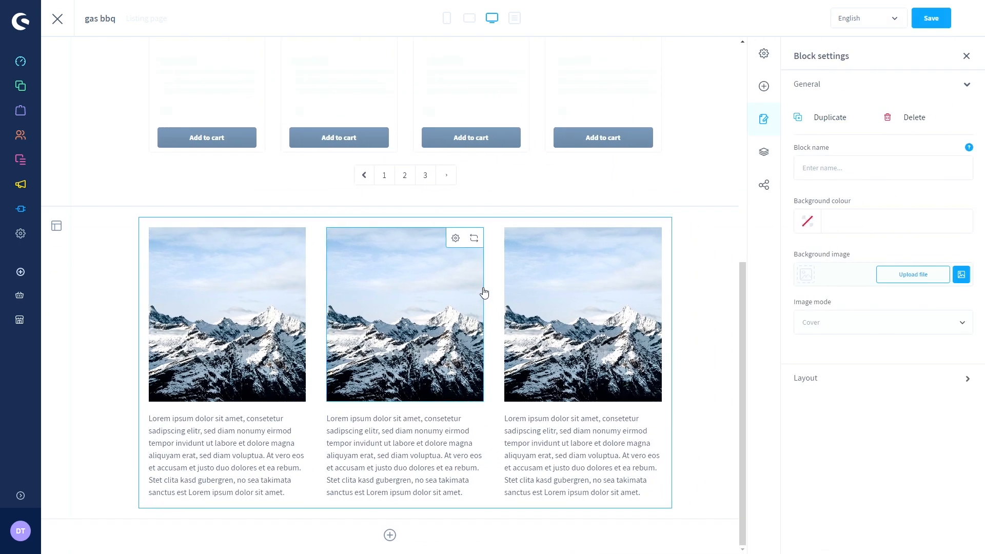
{"action": "left_click", "coordinate": [455, 238]}
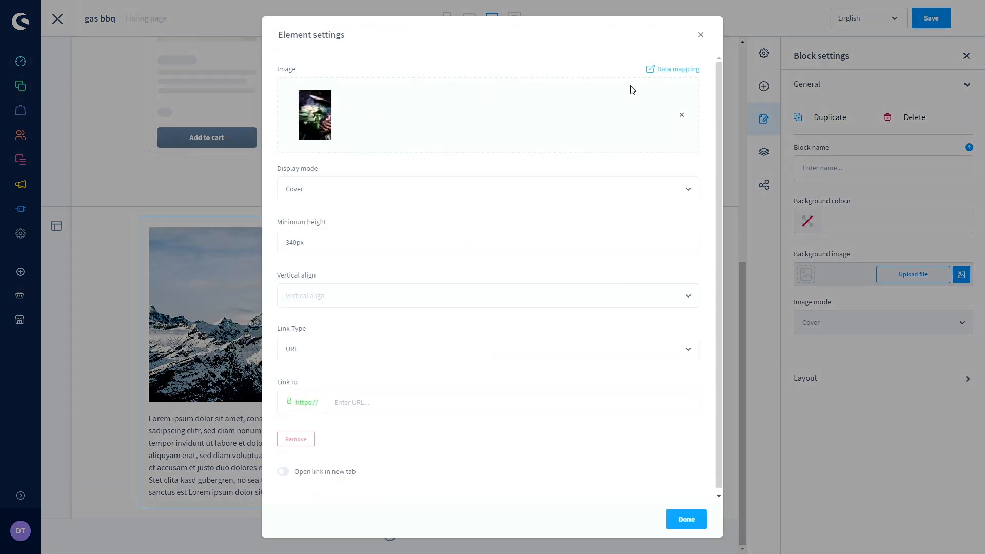
{"action": "left_click", "coordinate": [700, 35]}
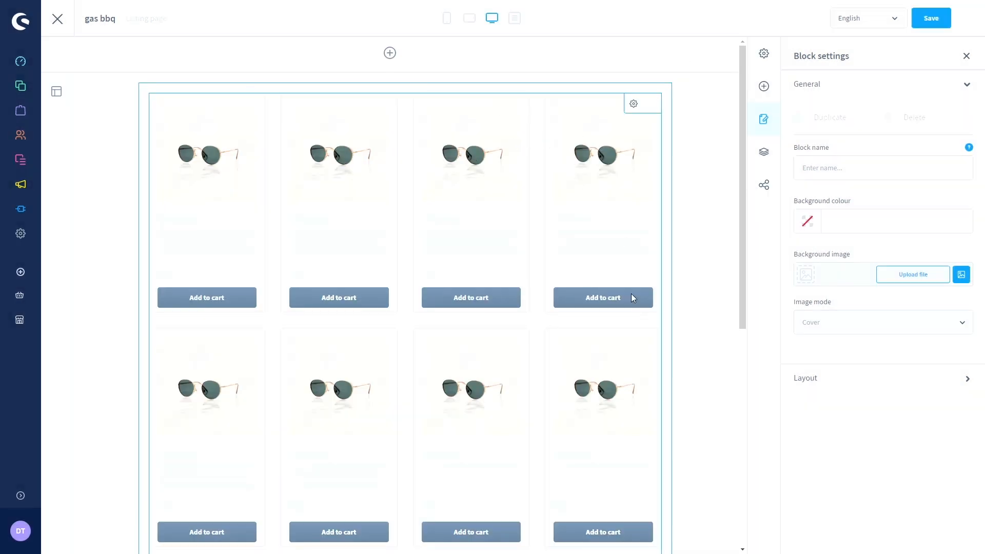
- Review the product listing's layout type, sorting and filter options, then close its settings
{"action": "left_click", "coordinate": [634, 110]}
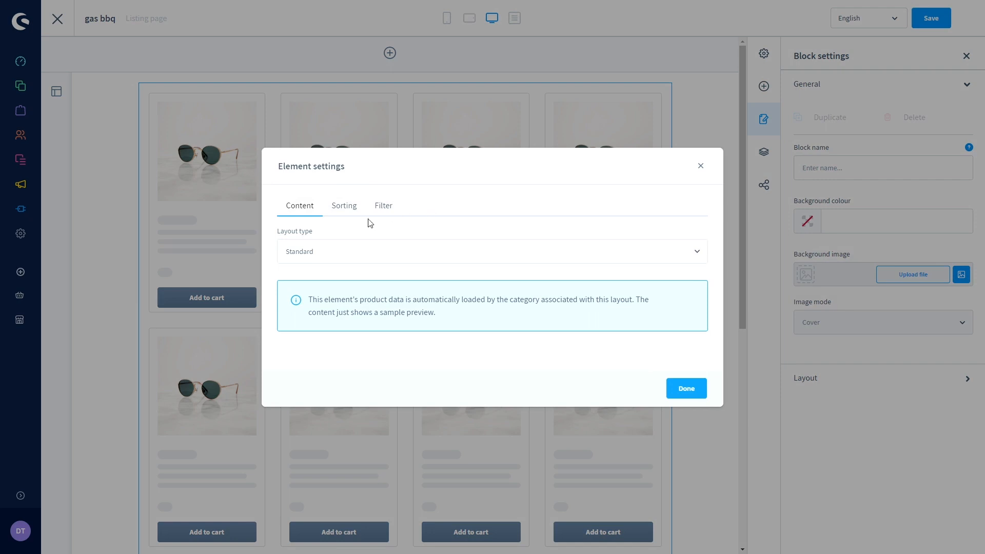
{"action": "left_click", "coordinate": [320, 251]}
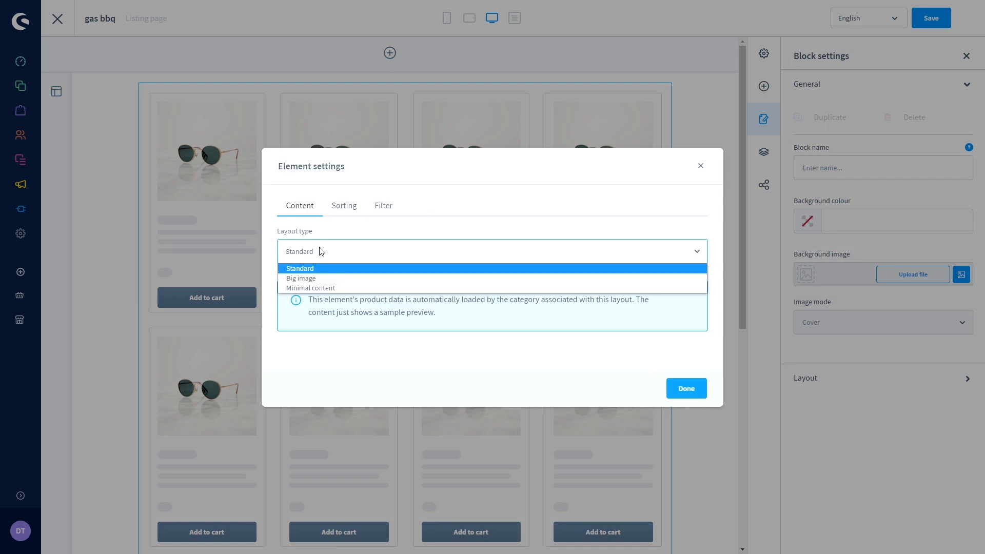
{"action": "left_click", "coordinate": [343, 215]}
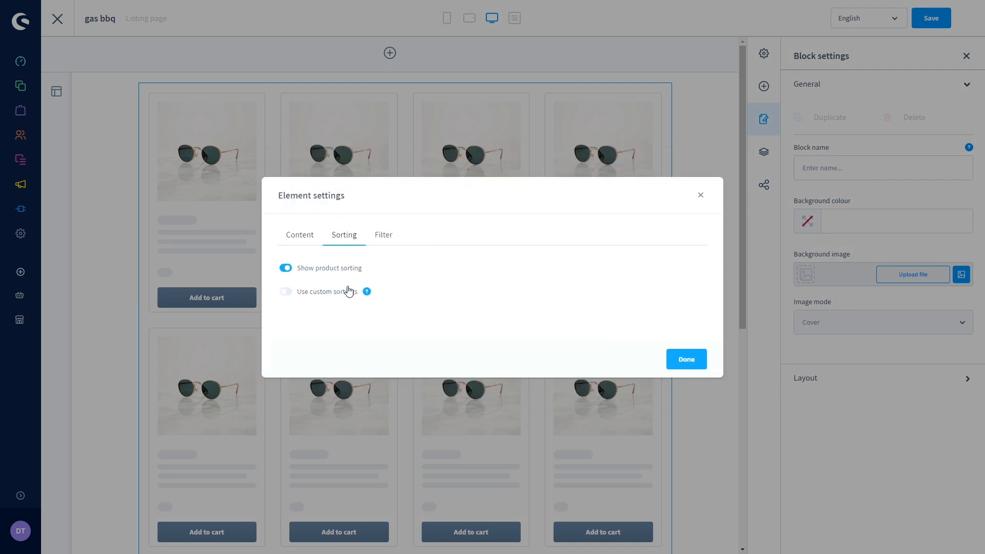
{"action": "left_click", "coordinate": [387, 237]}
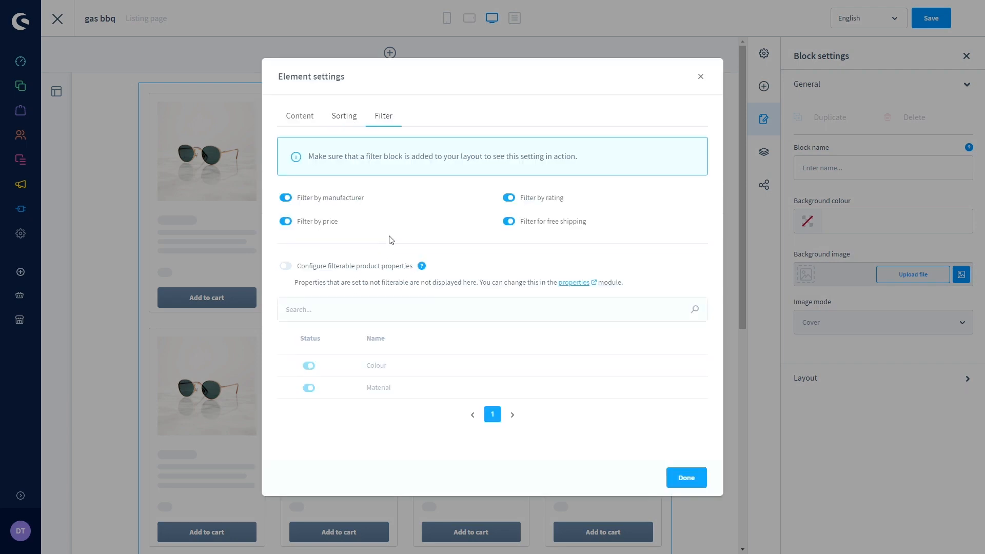
{"action": "left_click", "coordinate": [288, 117]}
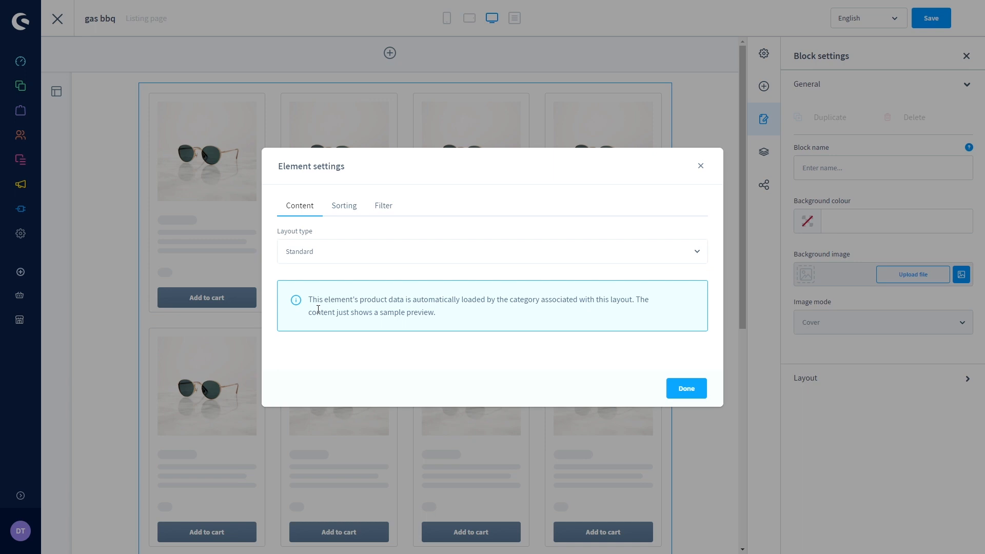
{"action": "left_click", "coordinate": [686, 390]}
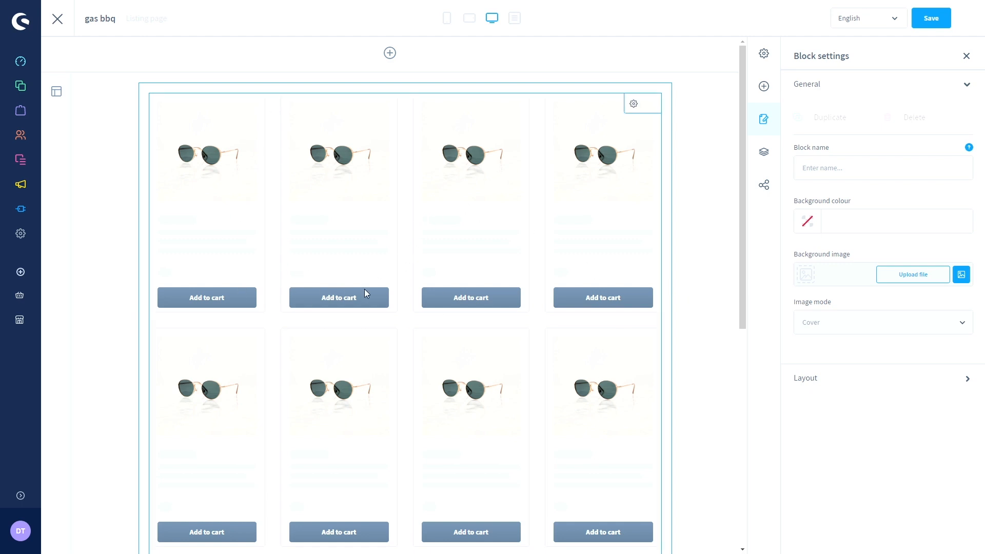
- Switch the side panel to the block list and show the Commerce category
{"action": "scroll", "coordinate": [365, 293], "scroll_direction": "down", "scroll_amount": 1}
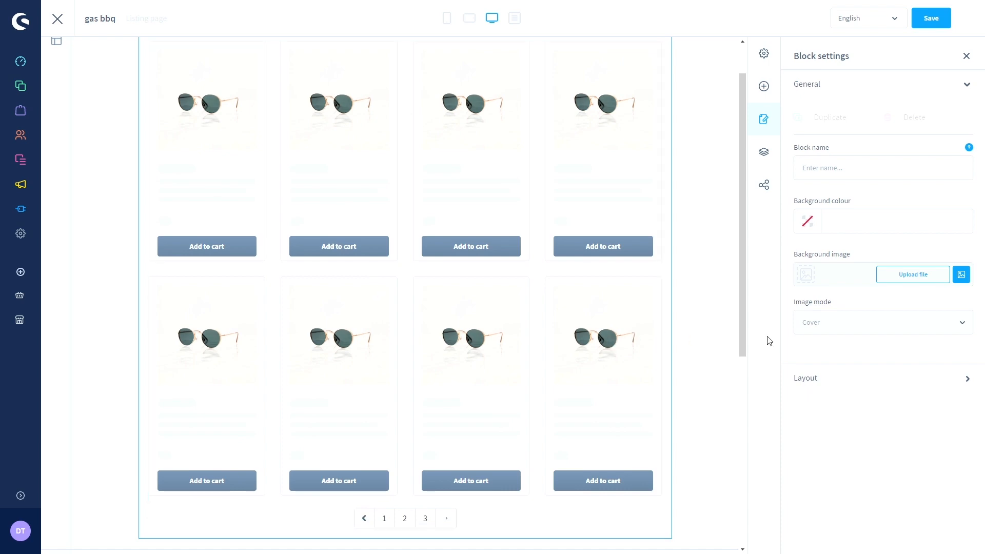
{"action": "scroll", "coordinate": [715, 282], "scroll_direction": "down", "scroll_amount": 6}
{"action": "scroll", "coordinate": [715, 283], "scroll_direction": "up", "scroll_amount": 6}
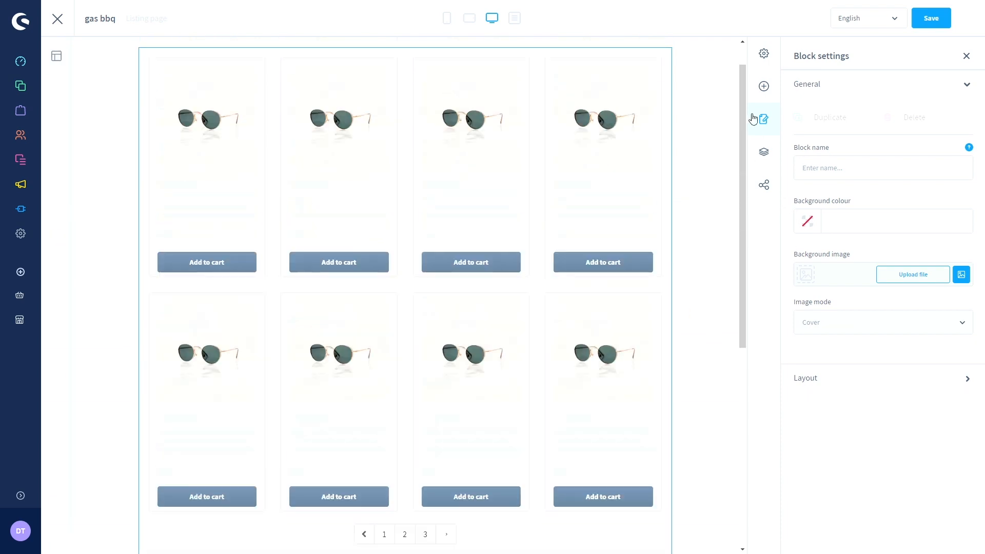
{"action": "left_click", "coordinate": [765, 57]}
{"action": "left_click", "coordinate": [763, 86]}
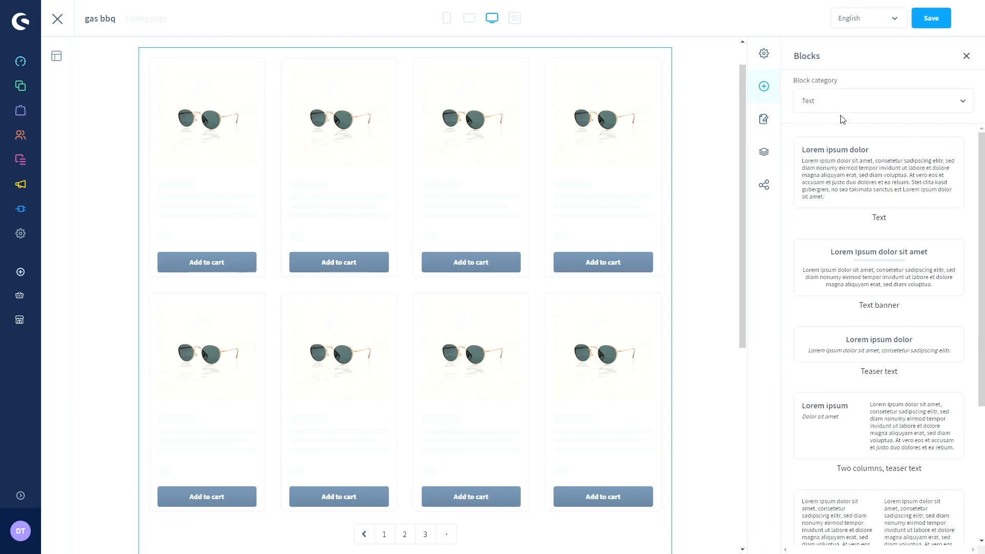
{"action": "left_click", "coordinate": [843, 103]}
{"action": "left_click", "coordinate": [826, 156]}
- Scroll the Commerce blocks, save the gas bbq layout and return to the layouts overview
{"action": "scroll", "coordinate": [898, 236], "scroll_direction": "down", "scroll_amount": 5}
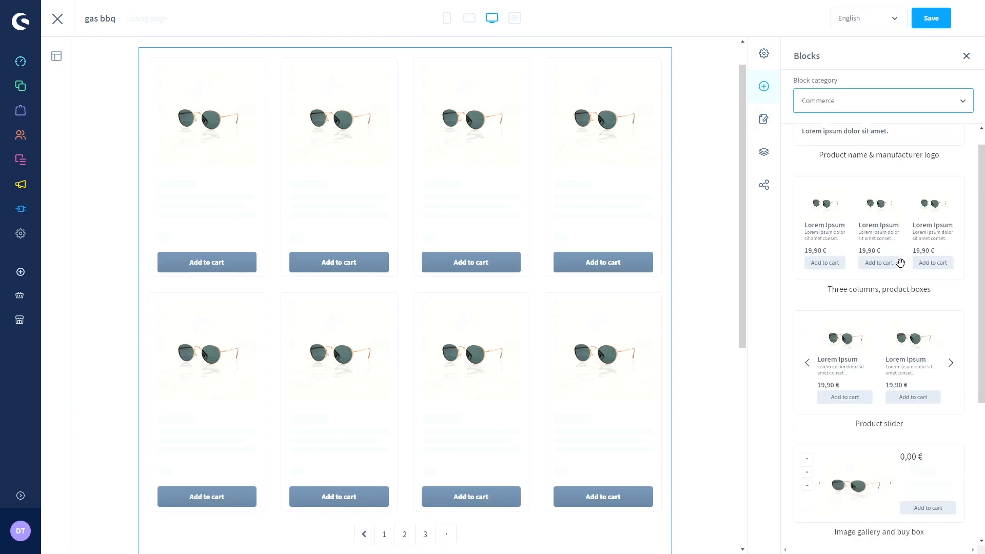
{"action": "scroll", "coordinate": [900, 282], "scroll_direction": "up", "scroll_amount": 1}
{"action": "scroll", "coordinate": [884, 276], "scroll_direction": "up", "scroll_amount": 1}
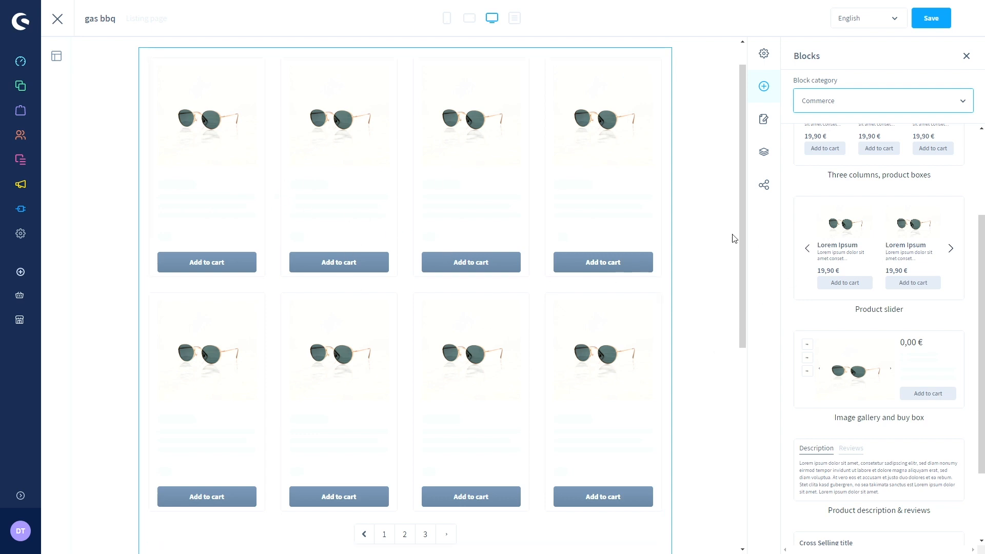
{"action": "scroll", "coordinate": [708, 238], "scroll_direction": "up", "scroll_amount": 1}
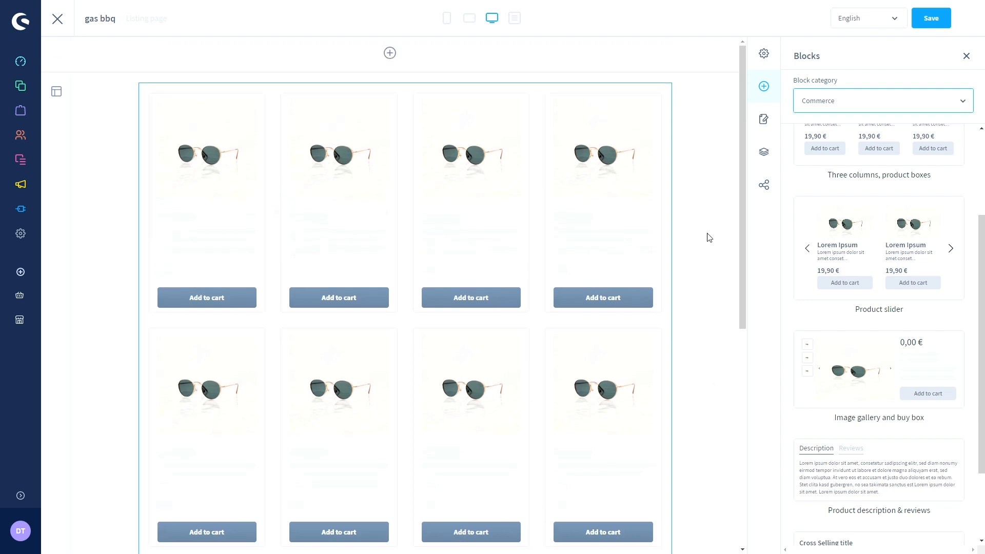
{"action": "left_click", "coordinate": [929, 21]}
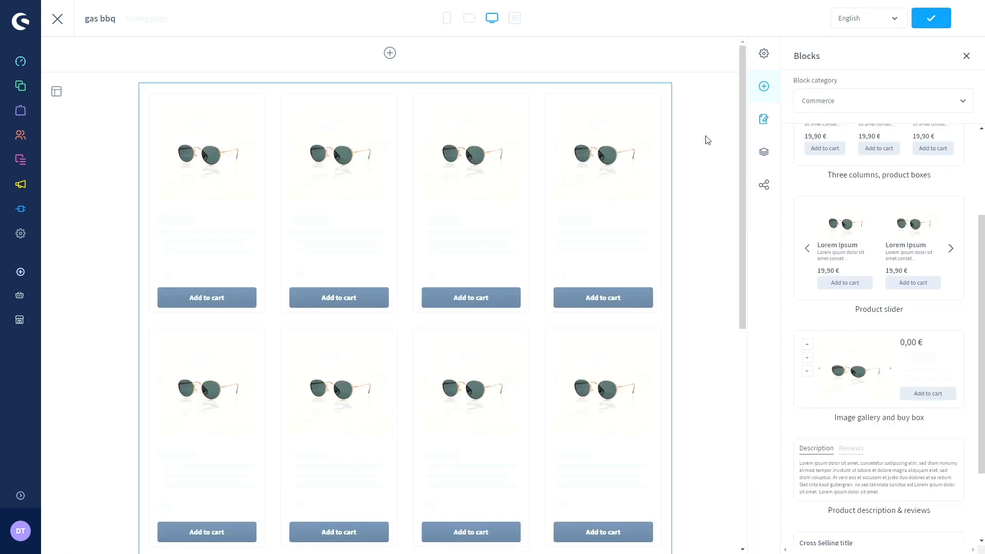
{"action": "left_click", "coordinate": [59, 21]}
- Open the gas bbq category, confirm its gas bbq layout assignment, and save it
{"action": "mouse_move", "coordinate": [22, 88]}
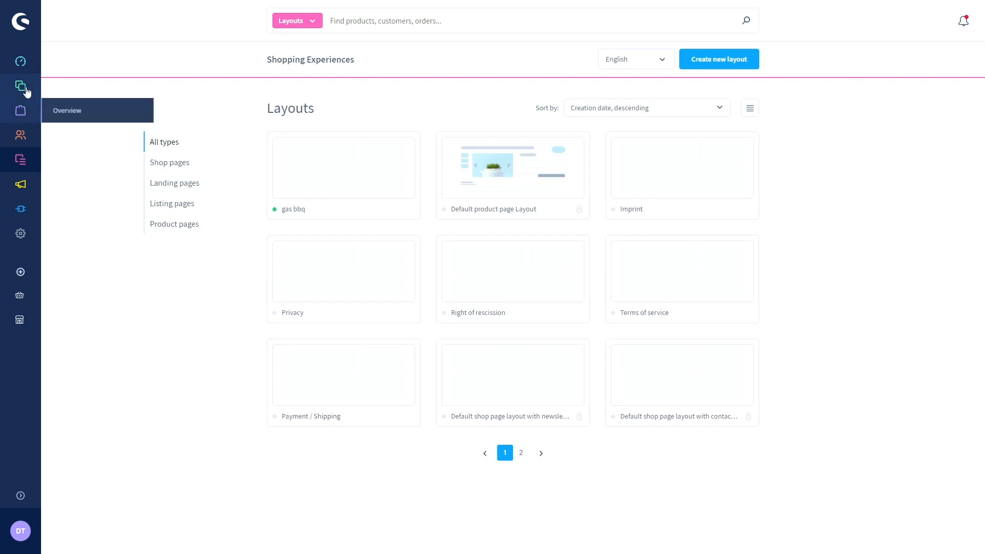
{"action": "left_click", "coordinate": [78, 137]}
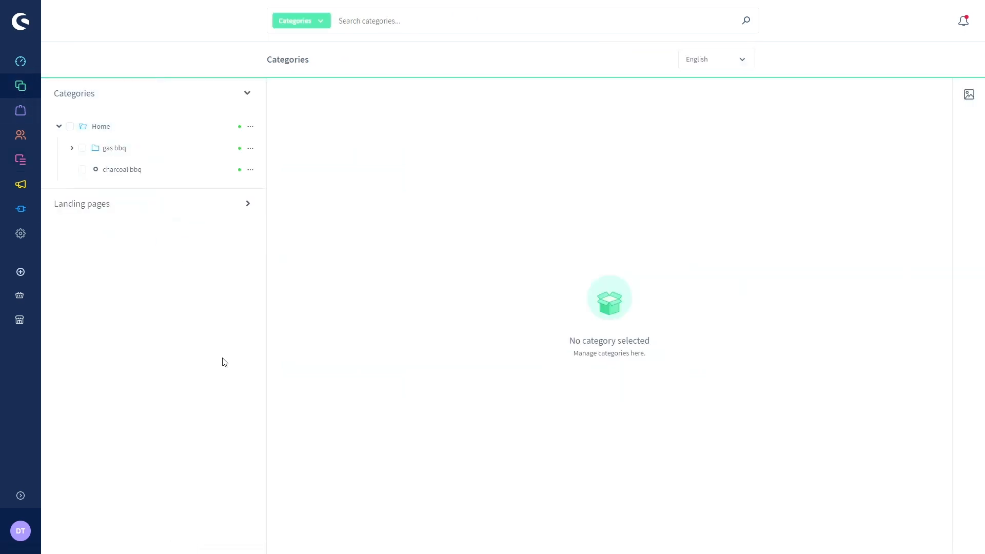
{"action": "left_click", "coordinate": [118, 149]}
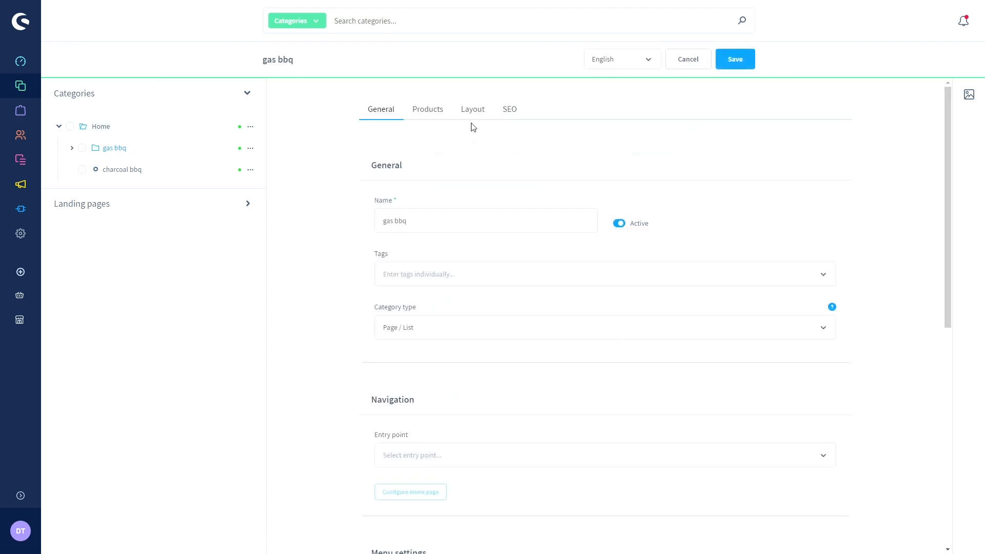
{"action": "left_click", "coordinate": [476, 114]}
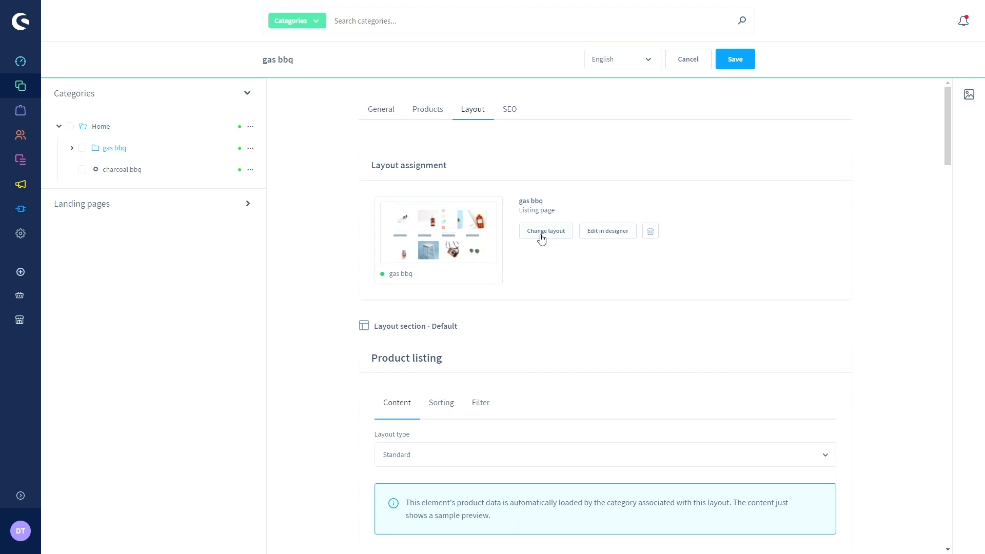
{"action": "left_click", "coordinate": [727, 66]}
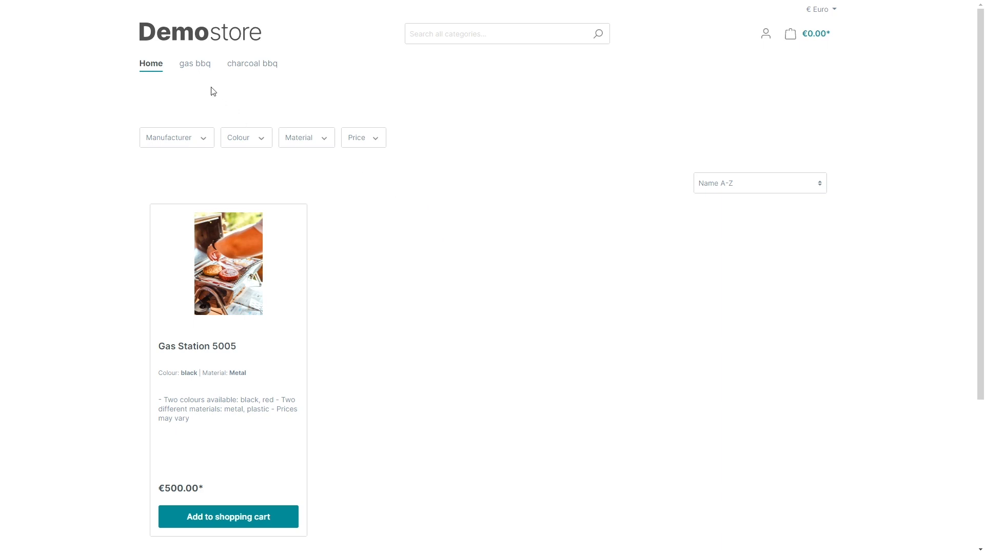
- Browse the storefront gas bbq page with Gas Station 5005 and the three picture-and-text tiles
{"action": "mouse_move", "coordinate": [194, 77]}
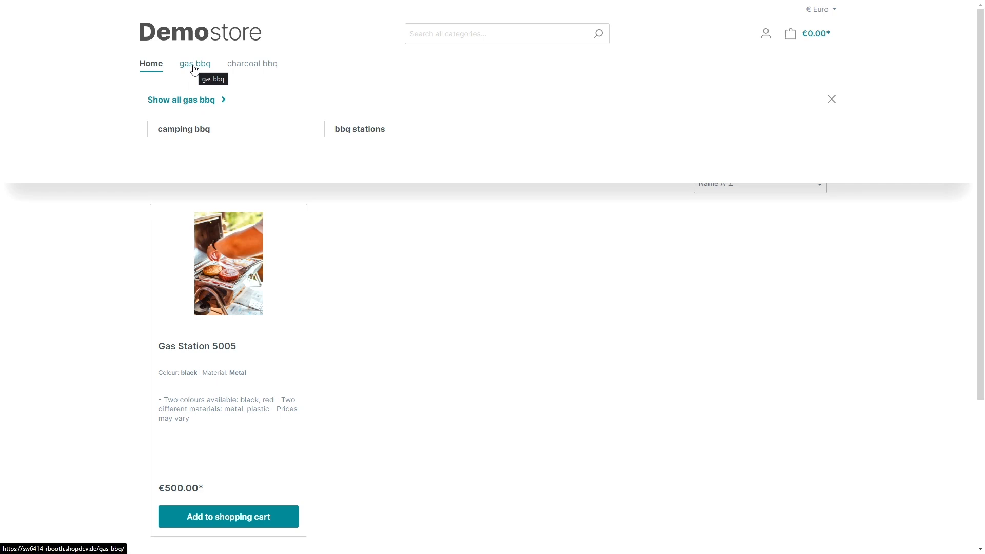
{"action": "left_click", "coordinate": [194, 67]}
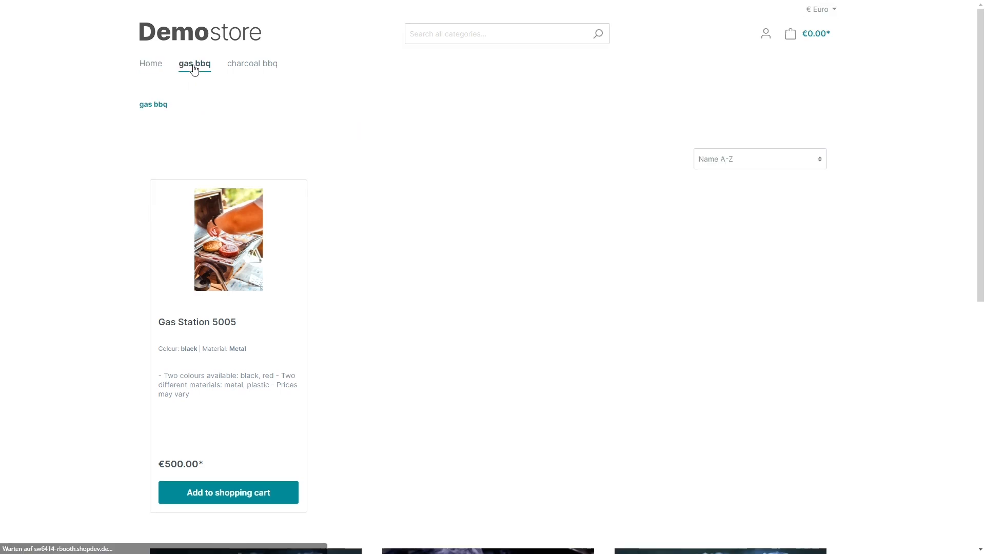
{"action": "scroll", "coordinate": [520, 229], "scroll_direction": "down", "scroll_amount": 1}
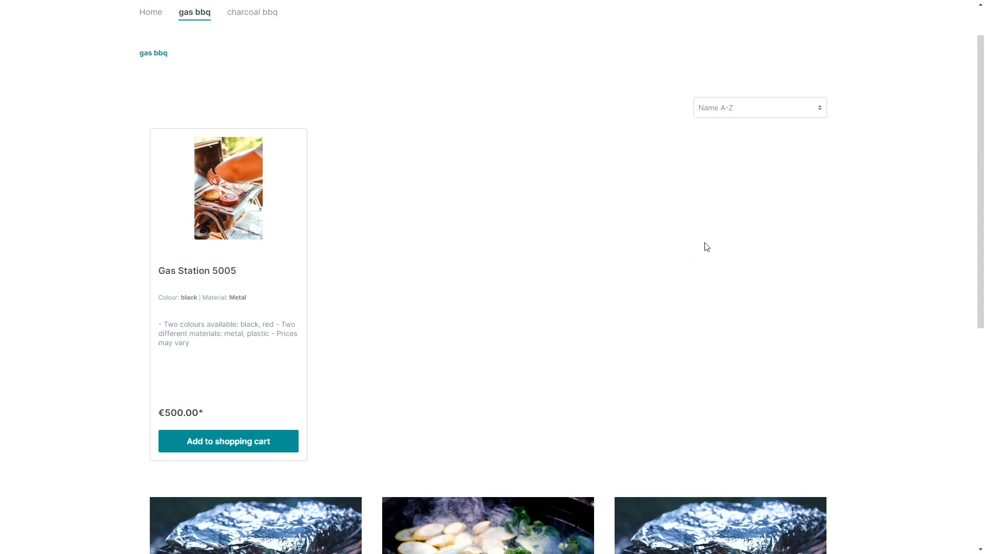
{"action": "scroll", "coordinate": [578, 233], "scroll_direction": "down", "scroll_amount": 1}
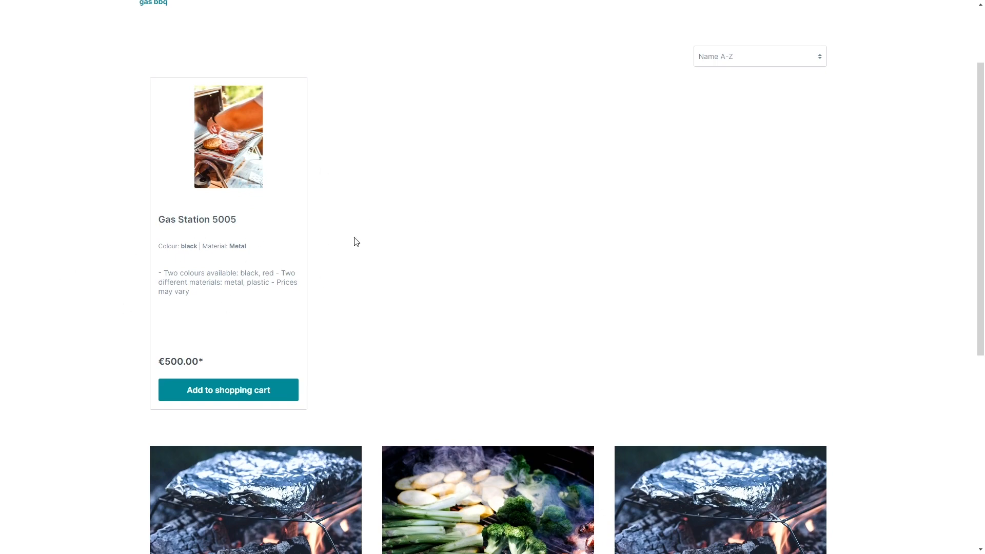
{"action": "scroll", "coordinate": [356, 230], "scroll_direction": "down", "scroll_amount": 1}
{"action": "scroll", "coordinate": [358, 230], "scroll_direction": "down", "scroll_amount": 4}
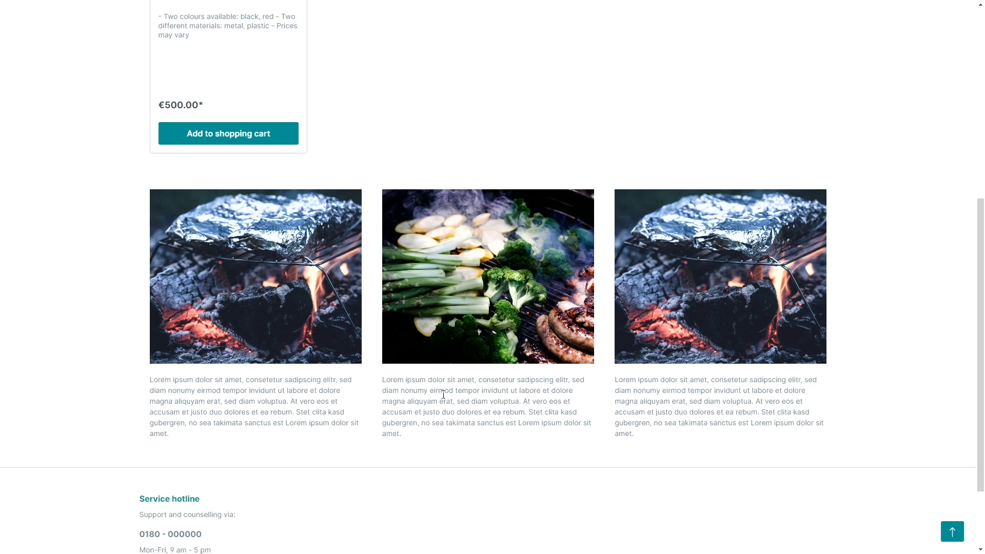
{"action": "scroll", "coordinate": [601, 414], "scroll_direction": "up", "scroll_amount": 1}
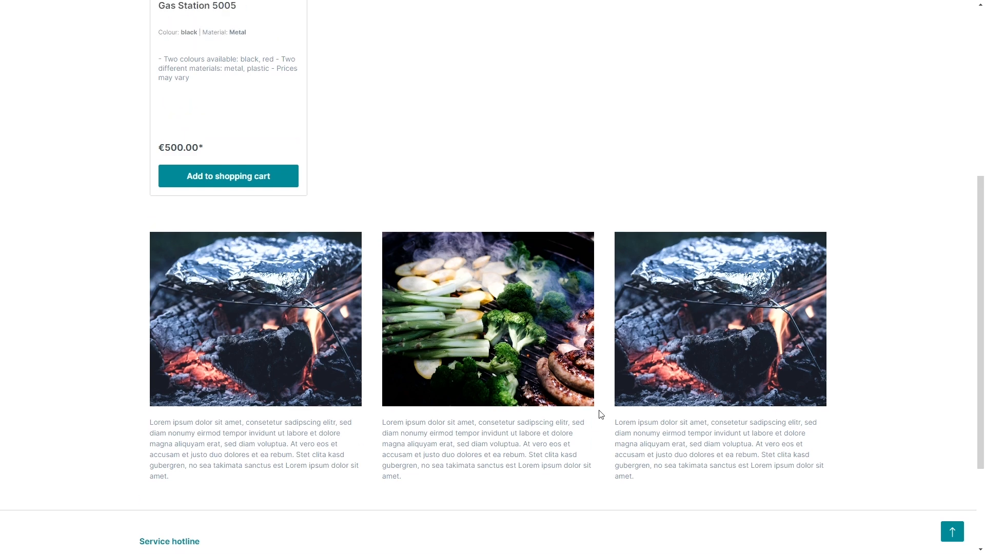
{"action": "scroll", "coordinate": [601, 415], "scroll_direction": "up", "scroll_amount": 7}
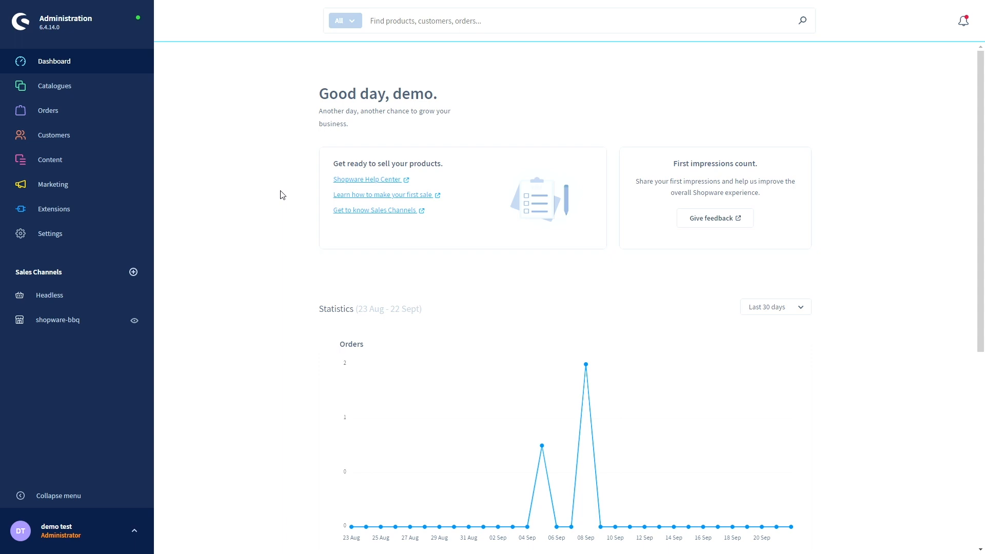
- Go to Settings > Shipping and begin adding a new shipping method
{"action": "left_click", "coordinate": [77, 242]}
{"action": "scroll", "coordinate": [258, 299], "scroll_direction": "down", "scroll_amount": 1}
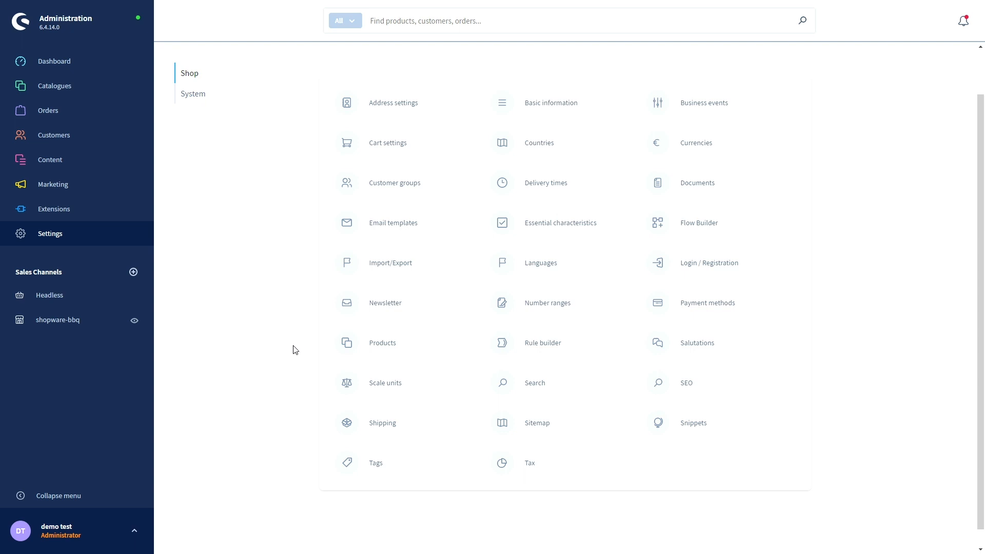
{"action": "left_click", "coordinate": [383, 432]}
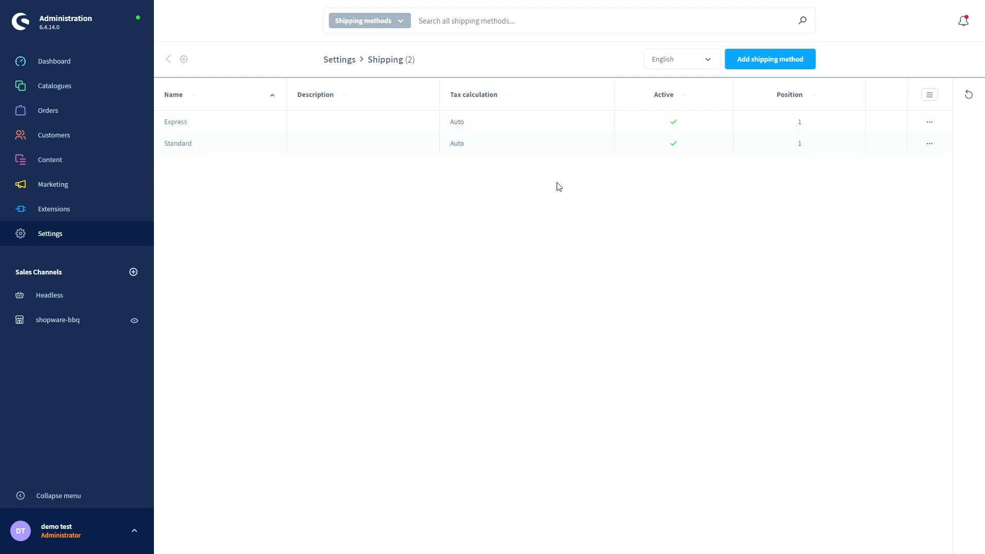
{"action": "left_click", "coordinate": [772, 65]}
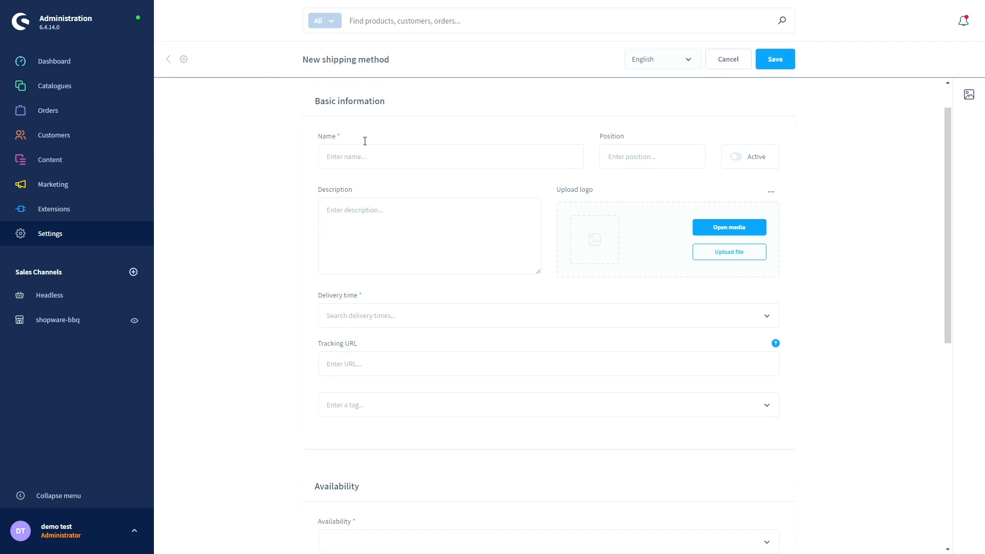
- Review the blank form and its tax calculation types, then cancel the new shipping method
{"action": "scroll", "coordinate": [384, 180], "scroll_direction": "down", "scroll_amount": 1}
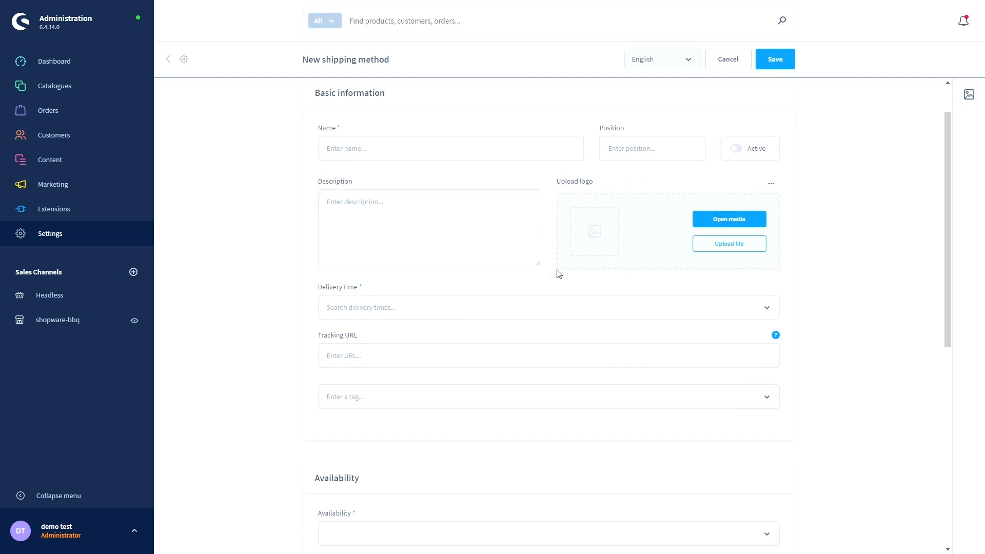
{"action": "scroll", "coordinate": [473, 274], "scroll_direction": "down", "scroll_amount": 1}
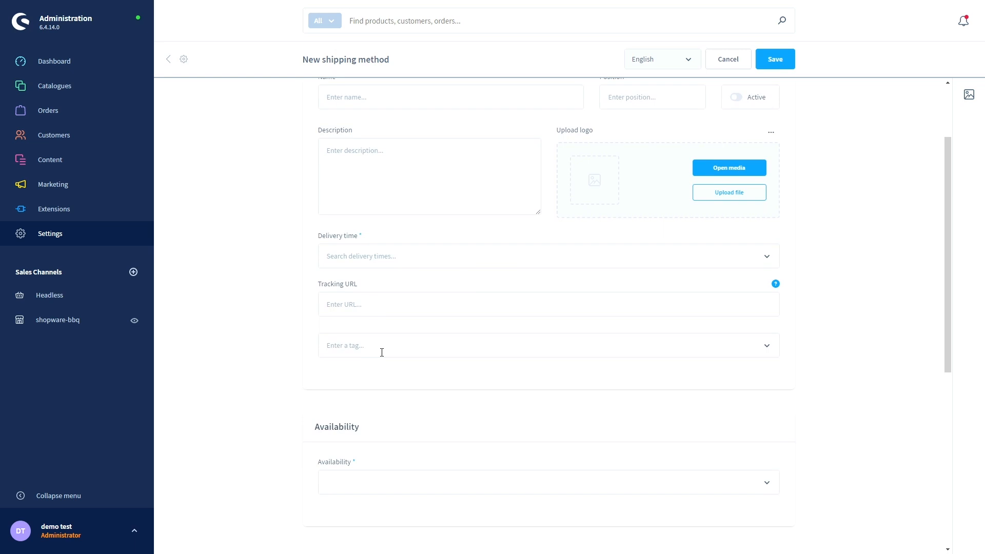
{"action": "scroll", "coordinate": [382, 353], "scroll_direction": "down", "scroll_amount": 4}
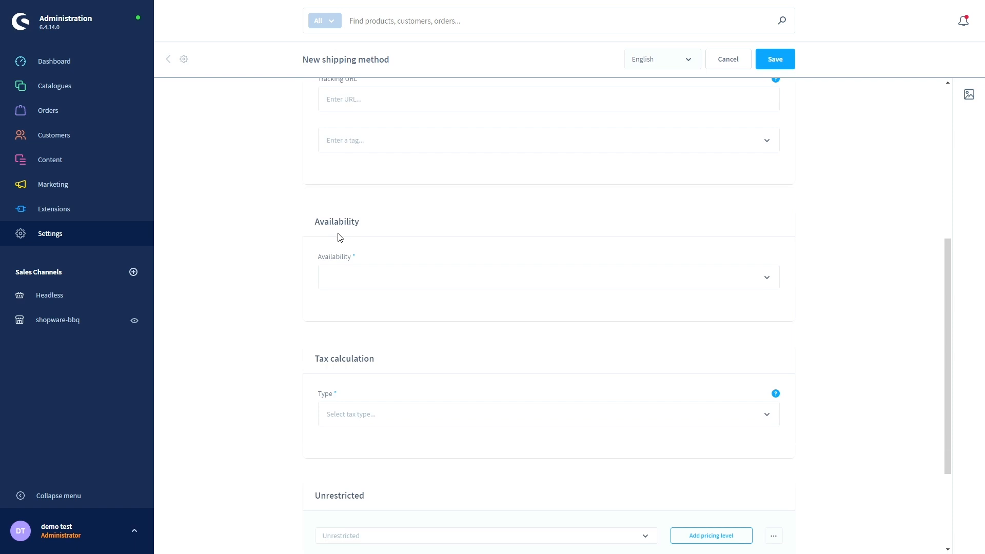
{"action": "scroll", "coordinate": [339, 238], "scroll_direction": "down", "scroll_amount": 2}
{"action": "left_click", "coordinate": [358, 311]}
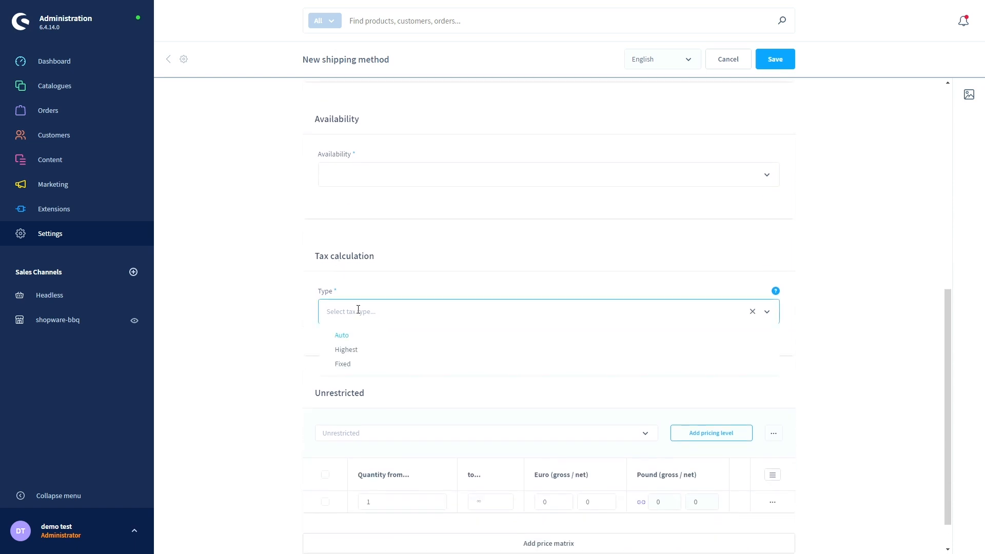
{"action": "scroll", "coordinate": [339, 314], "scroll_direction": "down", "scroll_amount": 1}
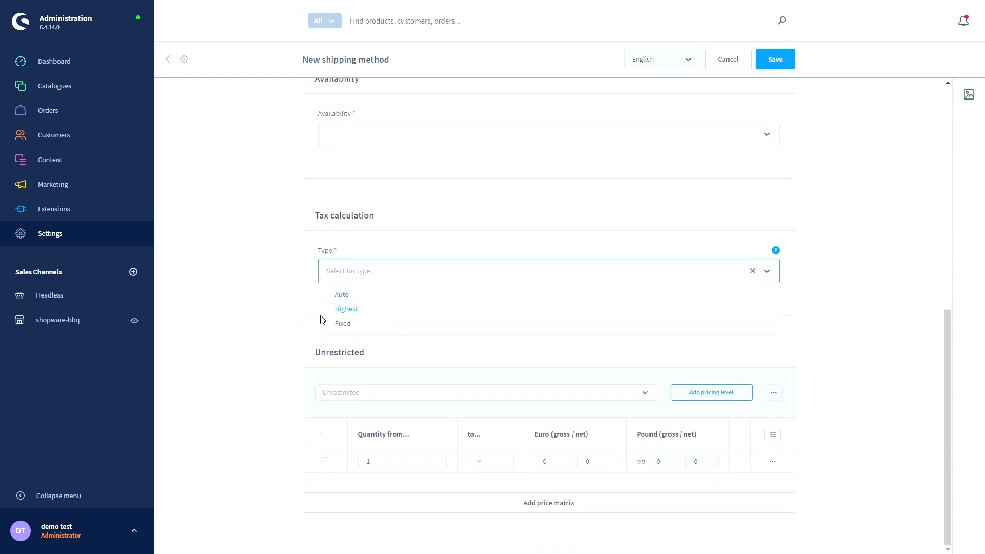
{"action": "left_click", "coordinate": [297, 319]}
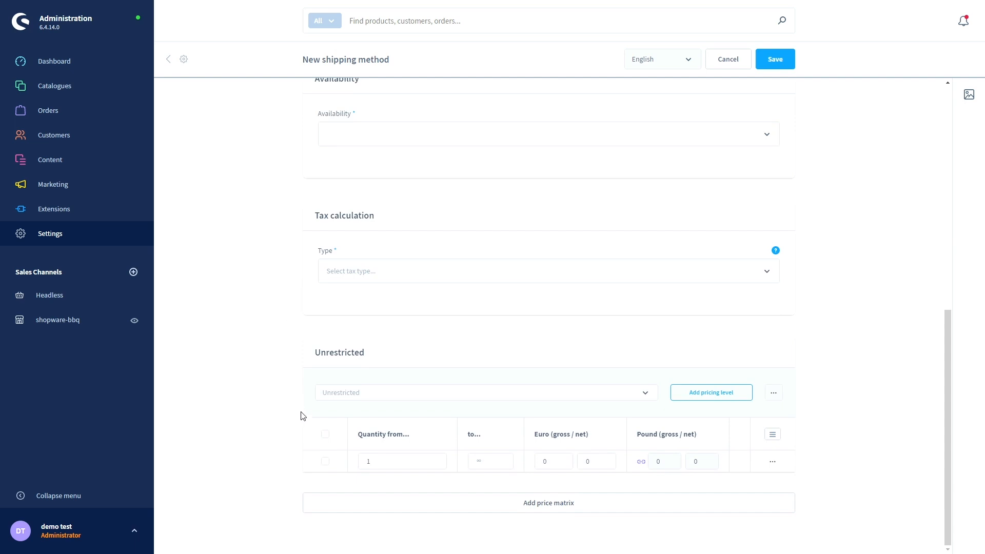
{"action": "scroll", "coordinate": [287, 414], "scroll_direction": "up", "scroll_amount": 9}
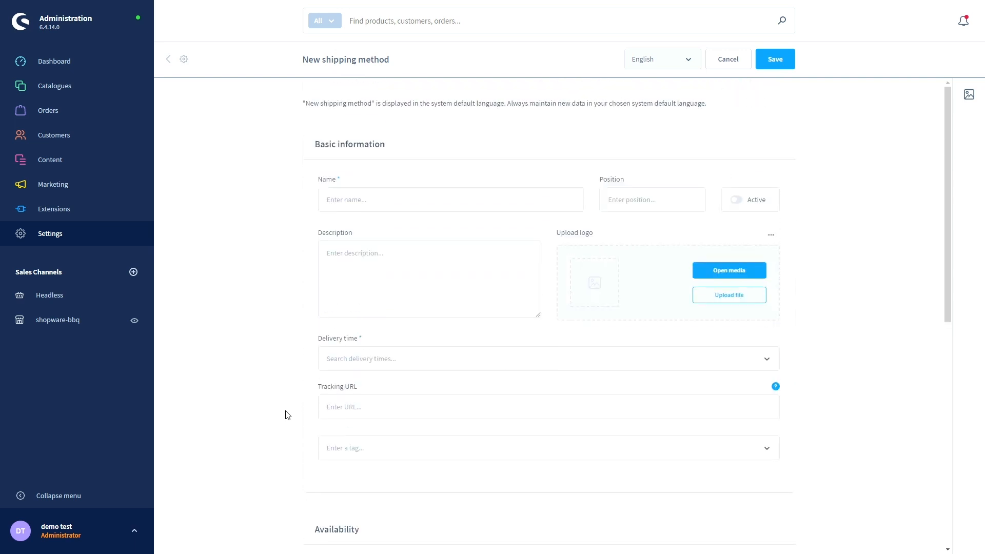
{"action": "left_click", "coordinate": [733, 66]}
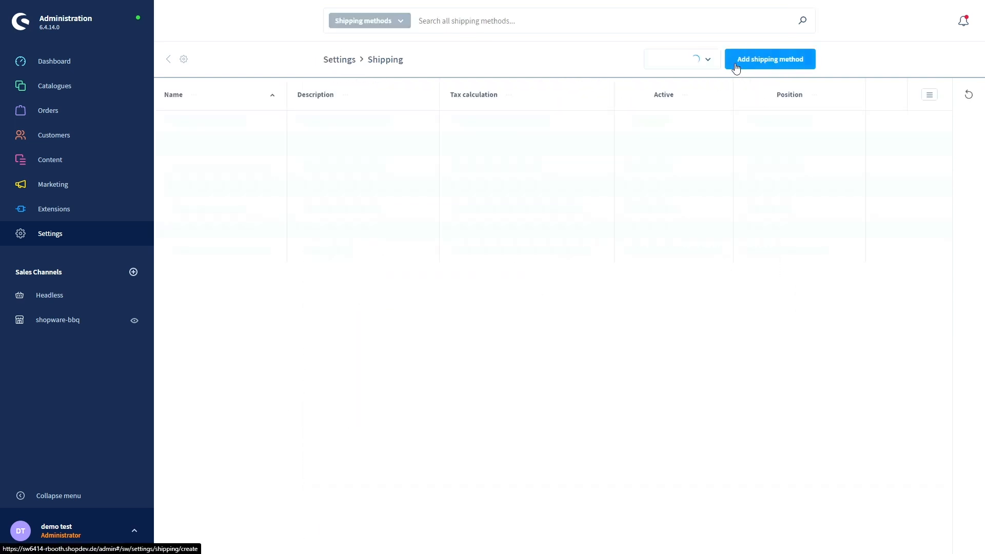
- Open Payment methods from Settings and scroll through PayPal, Pay upon invoice, BLIK, Venmo, eps and others
{"action": "left_click", "coordinate": [177, 62]}
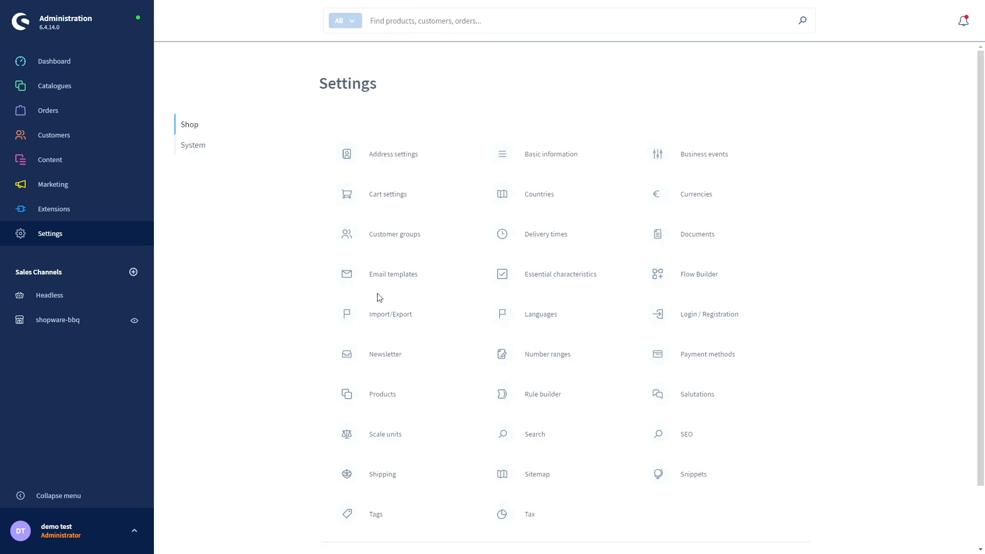
{"action": "left_click", "coordinate": [712, 360]}
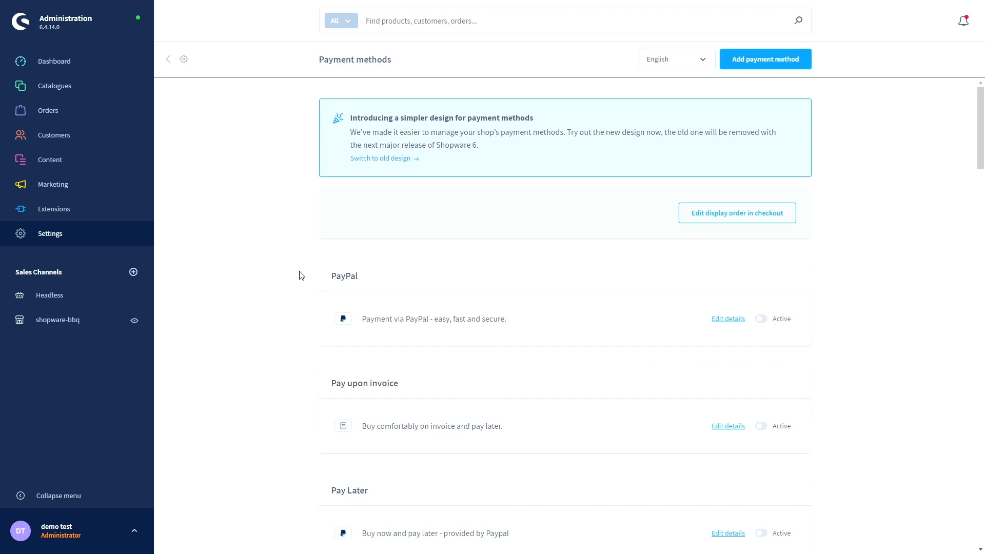
{"action": "scroll", "coordinate": [304, 277], "scroll_direction": "down", "scroll_amount": 2}
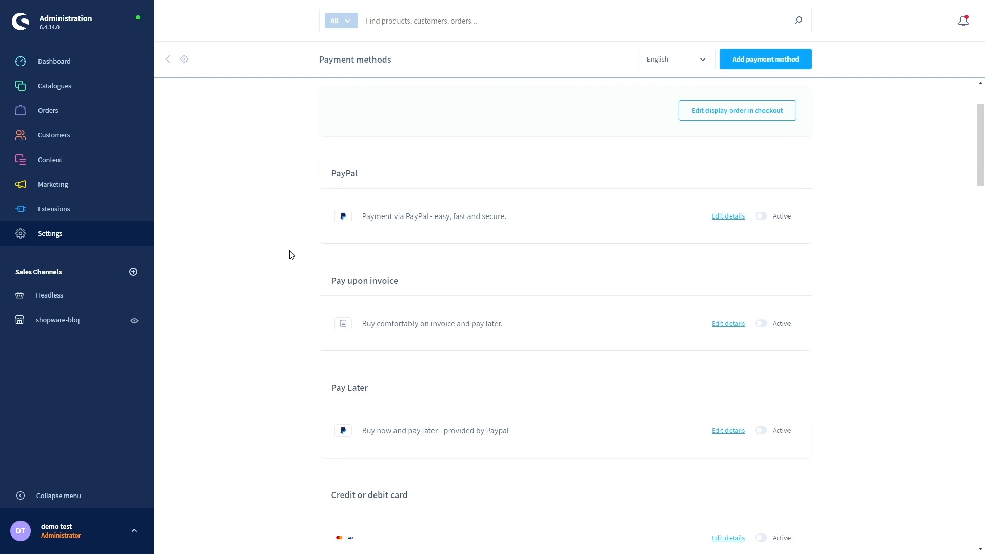
{"action": "scroll", "coordinate": [291, 255], "scroll_direction": "down", "scroll_amount": 4}
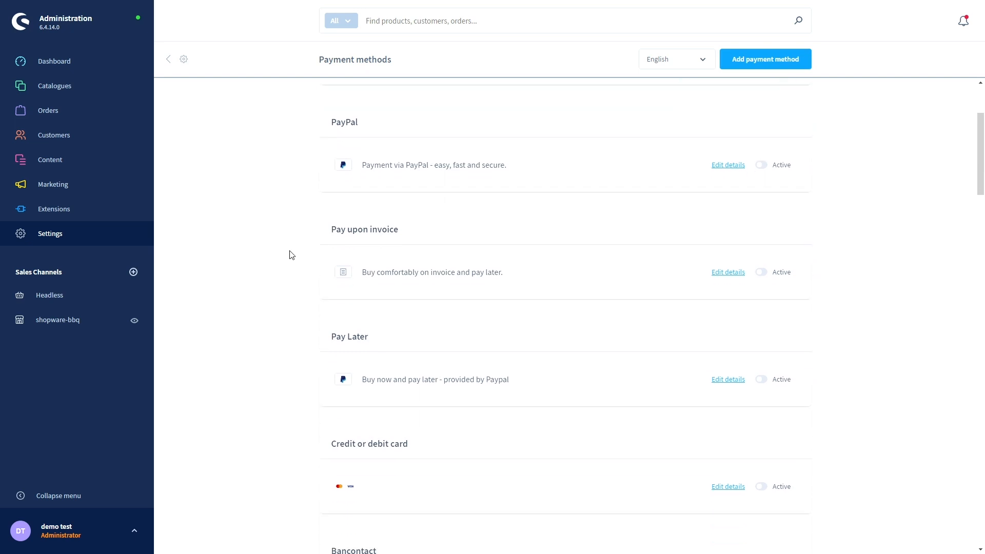
{"action": "scroll", "coordinate": [291, 255], "scroll_direction": "down", "scroll_amount": 9}
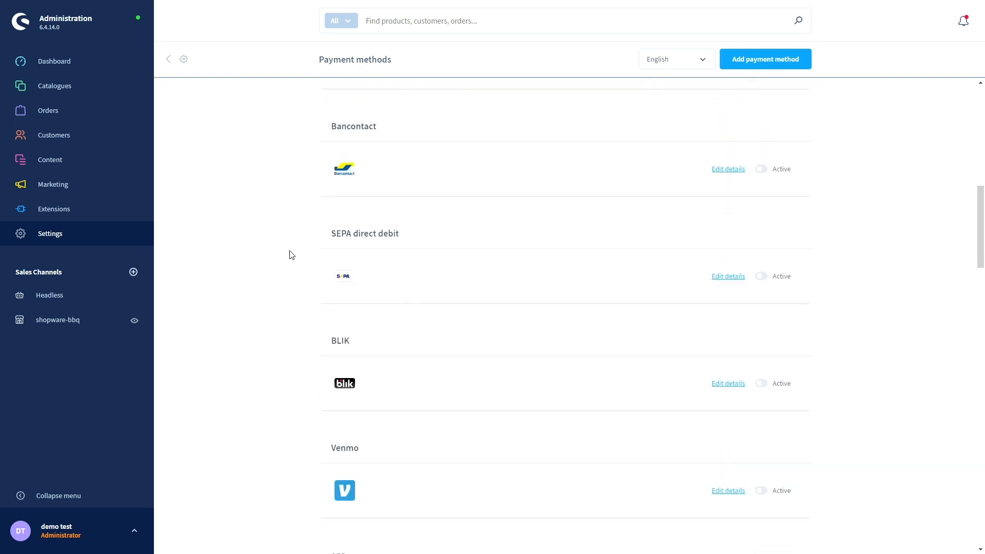
{"action": "scroll", "coordinate": [292, 254], "scroll_direction": "up", "scroll_amount": 7}
{"action": "scroll", "coordinate": [292, 253], "scroll_direction": "up", "scroll_amount": 5}
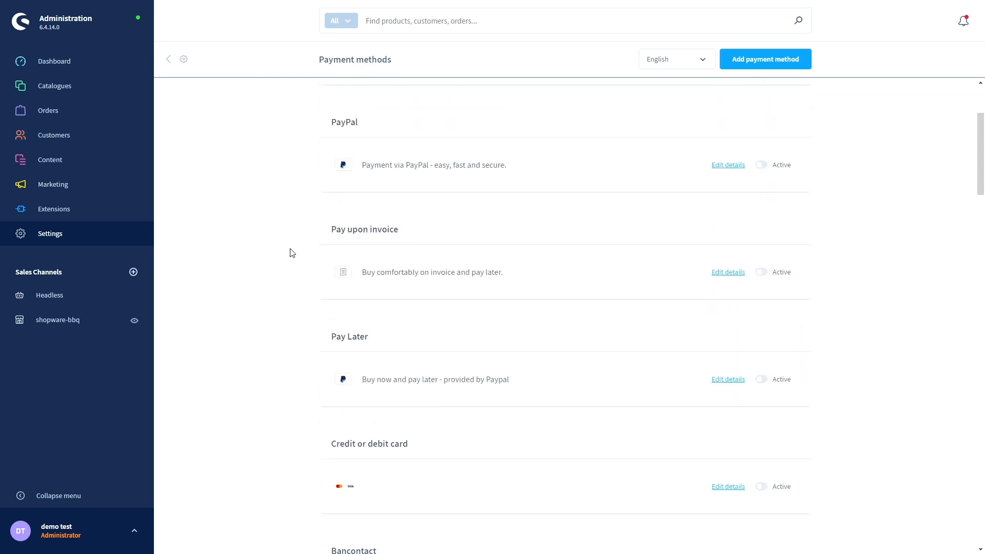
{"action": "scroll", "coordinate": [291, 253], "scroll_direction": "up", "scroll_amount": 3}
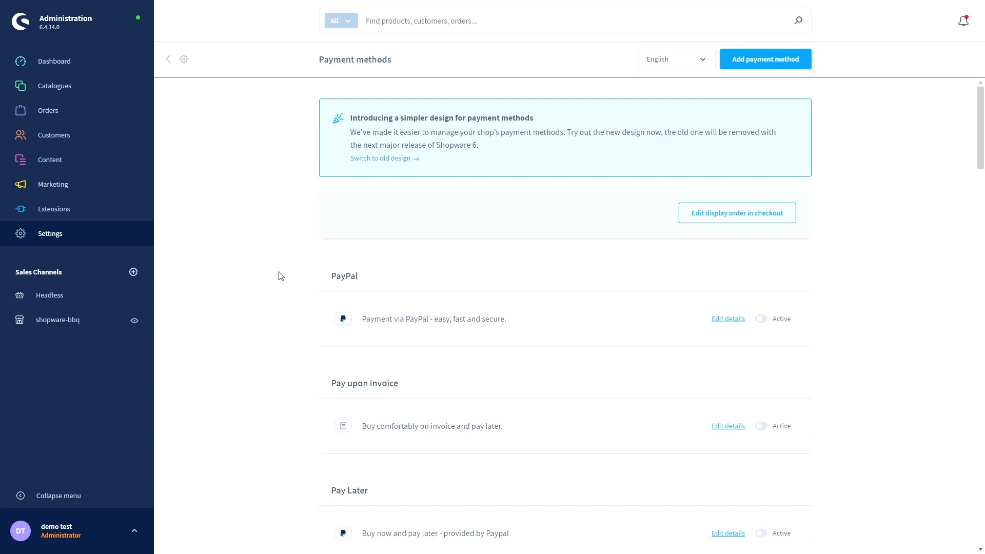
{"action": "scroll", "coordinate": [277, 275], "scroll_direction": "down", "scroll_amount": 2}
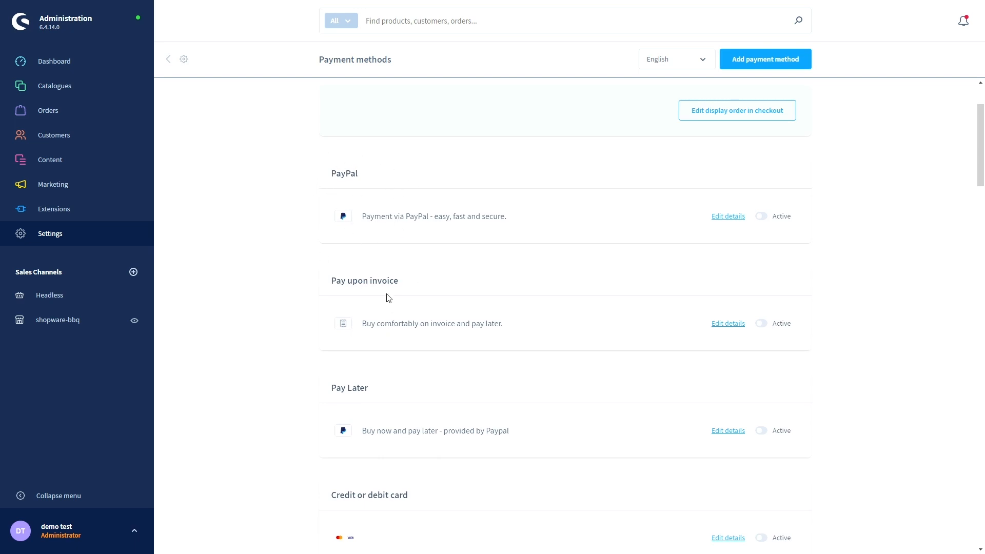
{"action": "scroll", "coordinate": [388, 297], "scroll_direction": "down", "scroll_amount": 2}
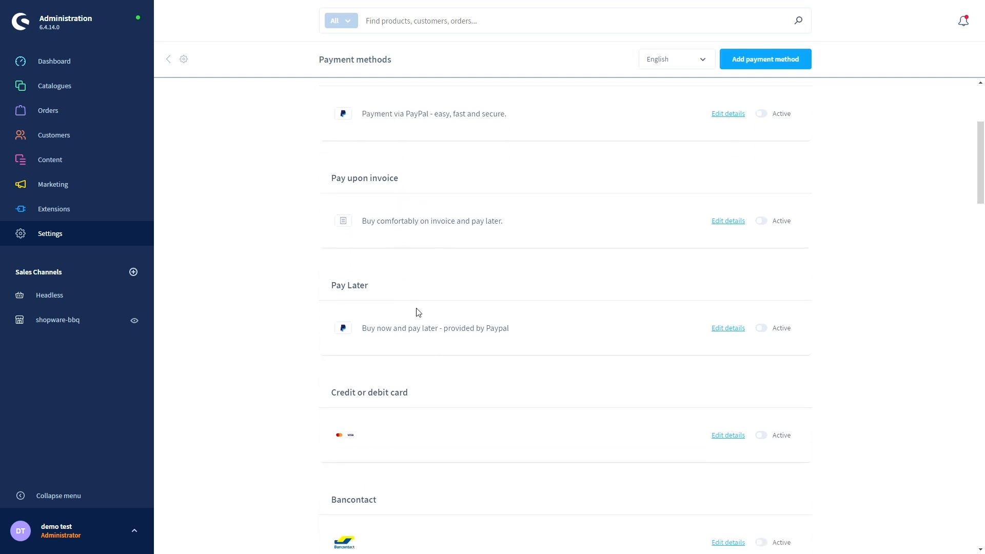
{"action": "scroll", "coordinate": [417, 310], "scroll_direction": "down", "scroll_amount": 3}
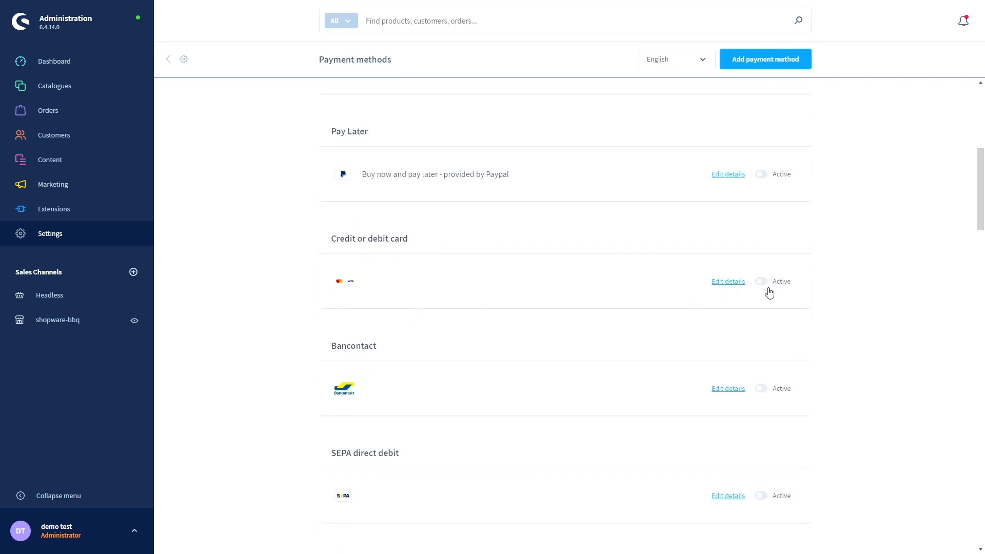
{"action": "scroll", "coordinate": [816, 398], "scroll_direction": "down", "scroll_amount": 3}
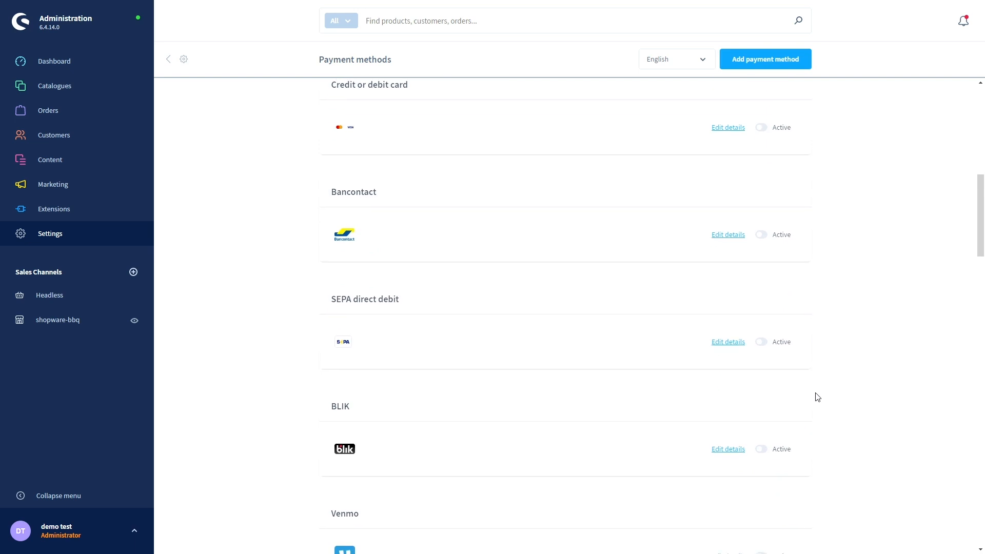
{"action": "scroll", "coordinate": [815, 395], "scroll_direction": "down", "scroll_amount": 3}
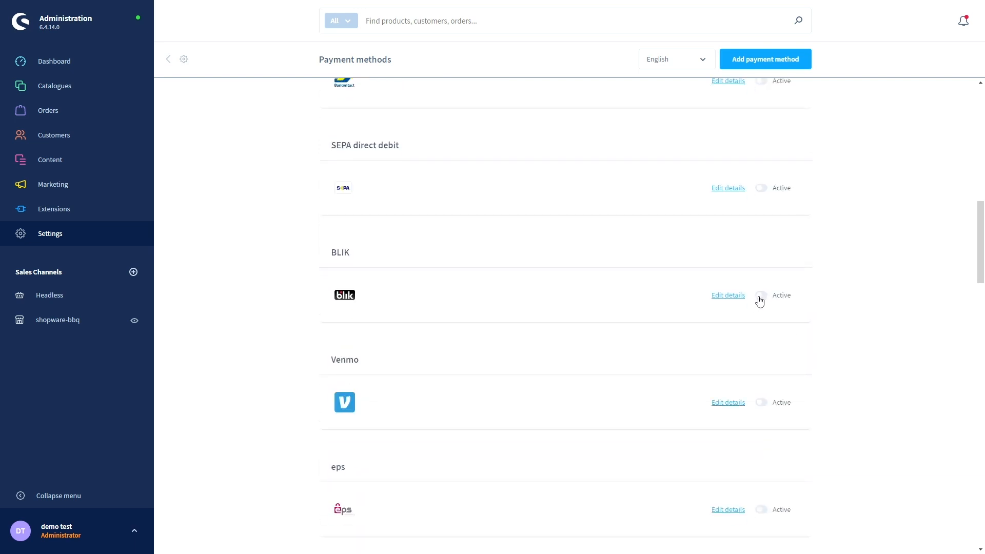
{"action": "scroll", "coordinate": [650, 306], "scroll_direction": "down", "scroll_amount": 3}
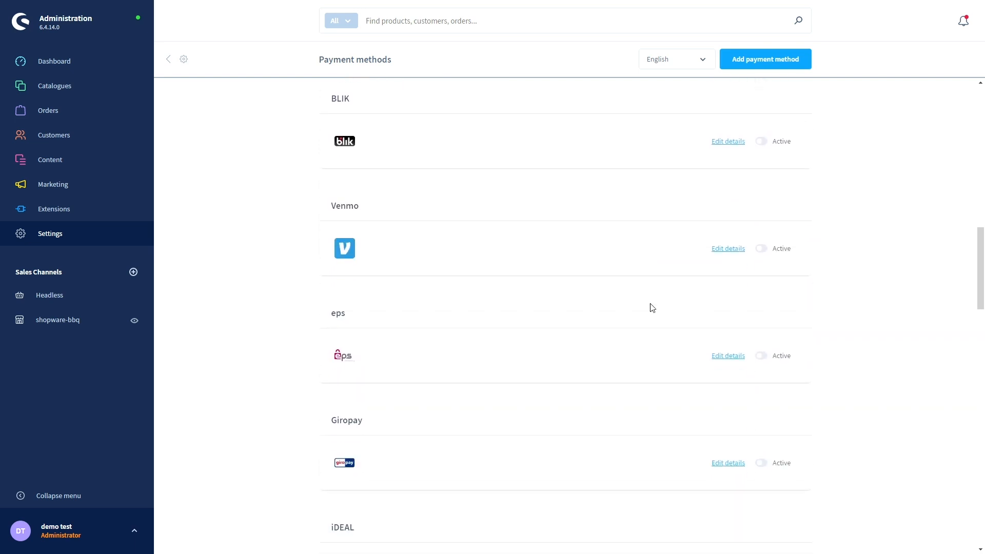
- Review eps details: position -94, logo file and PayPalEpsAPMAvailabilityRule availability rule
{"action": "left_click", "coordinate": [723, 361]}
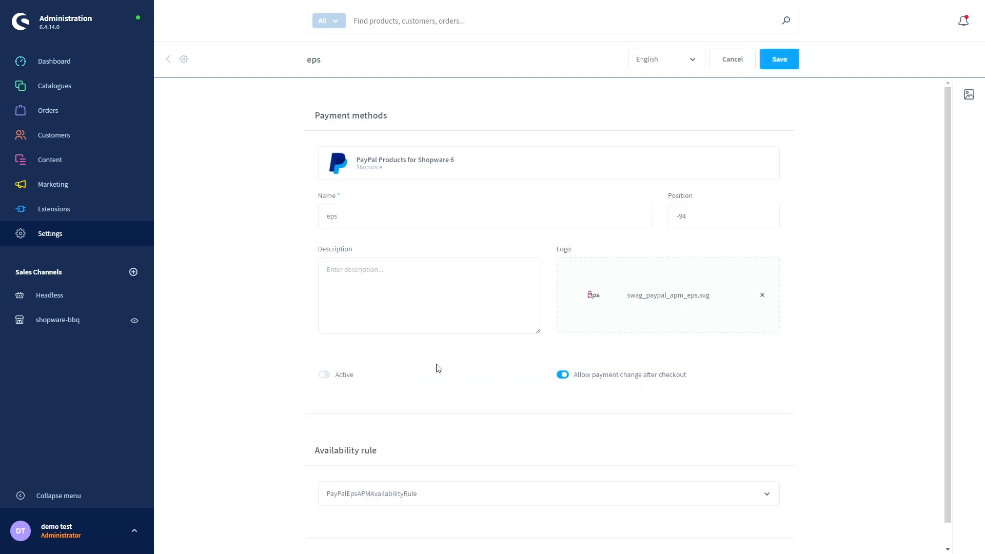
{"action": "scroll", "coordinate": [437, 368], "scroll_direction": "down", "scroll_amount": 1}
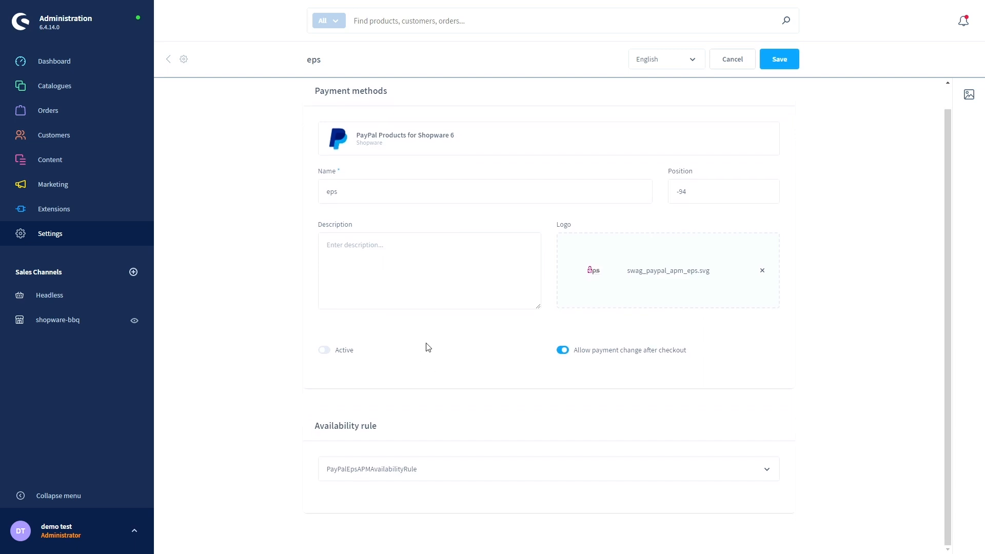
{"action": "scroll", "coordinate": [425, 341], "scroll_direction": "up", "scroll_amount": 1}
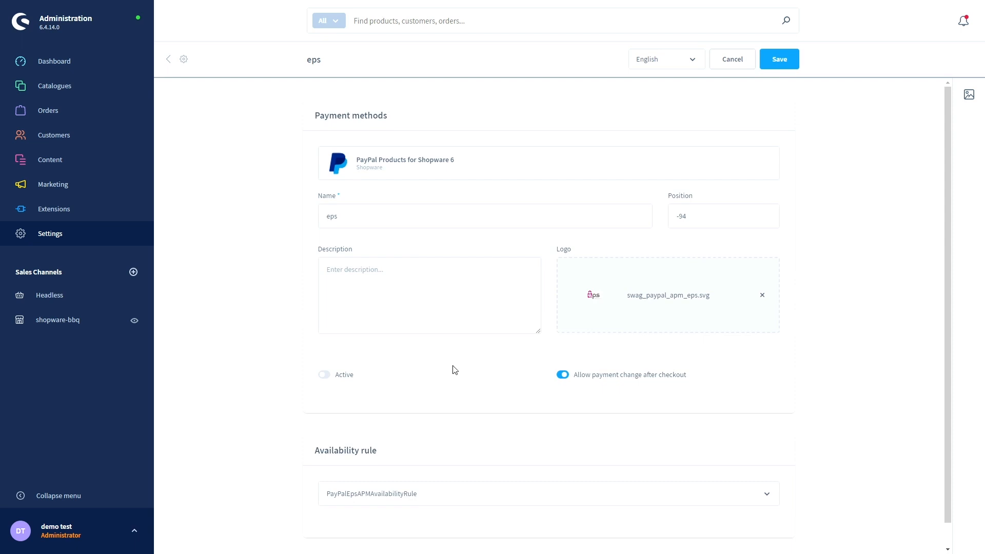
{"action": "scroll", "coordinate": [453, 370], "scroll_direction": "down", "scroll_amount": 1}
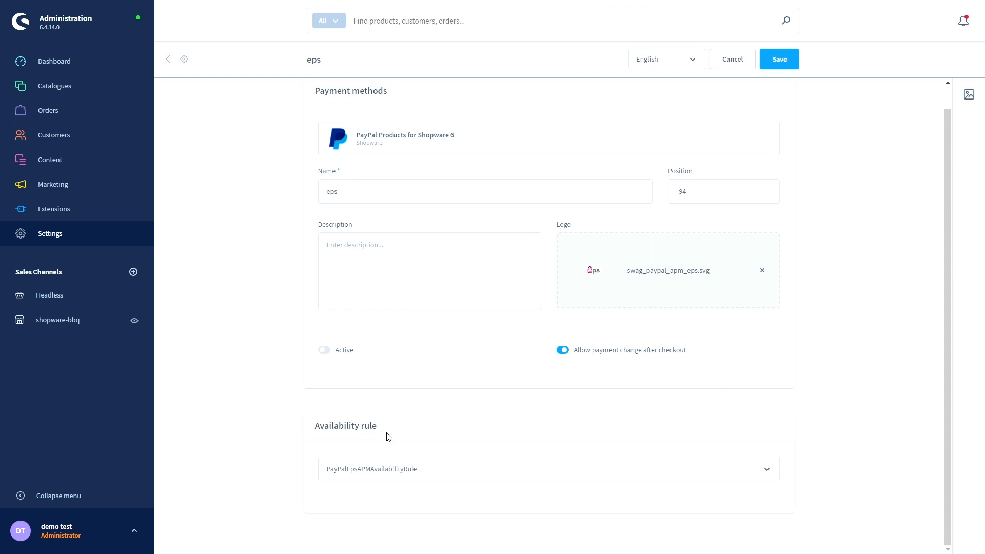
{"action": "scroll", "coordinate": [438, 460], "scroll_direction": "up", "scroll_amount": 1}
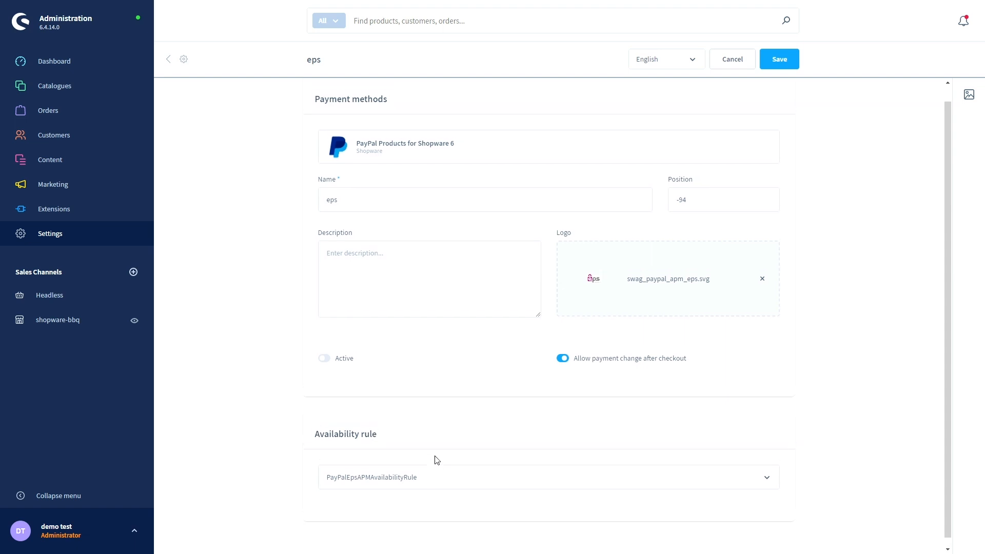
- Go back from the eps details to the Payment methods list and scroll through it
{"action": "left_click", "coordinate": [172, 65]}
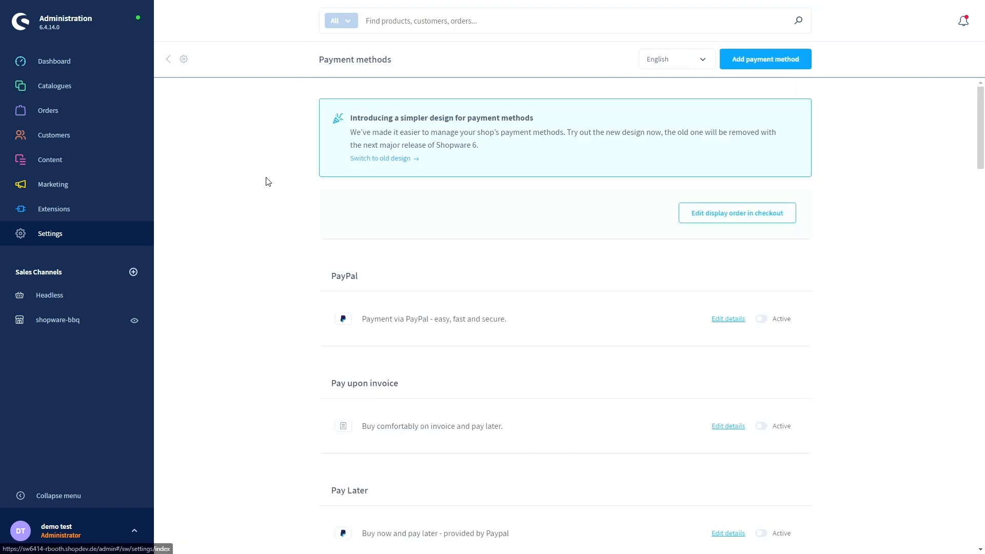
{"action": "scroll", "coordinate": [286, 213], "scroll_direction": "down", "scroll_amount": 3}
{"action": "scroll", "coordinate": [286, 214], "scroll_direction": "down", "scroll_amount": 4}
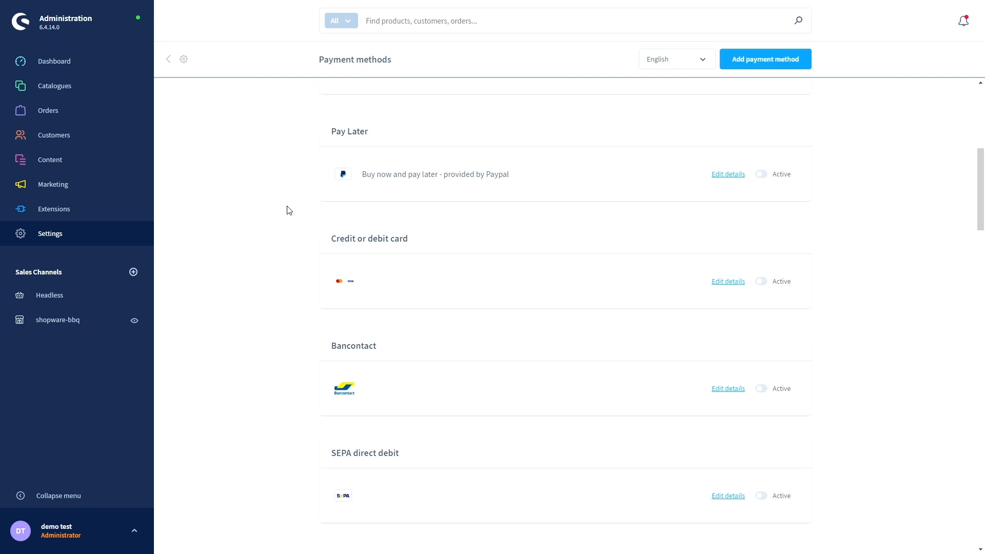
{"action": "scroll", "coordinate": [286, 211], "scroll_direction": "down", "scroll_amount": 3}
{"action": "scroll", "coordinate": [280, 221], "scroll_direction": "down", "scroll_amount": 2}
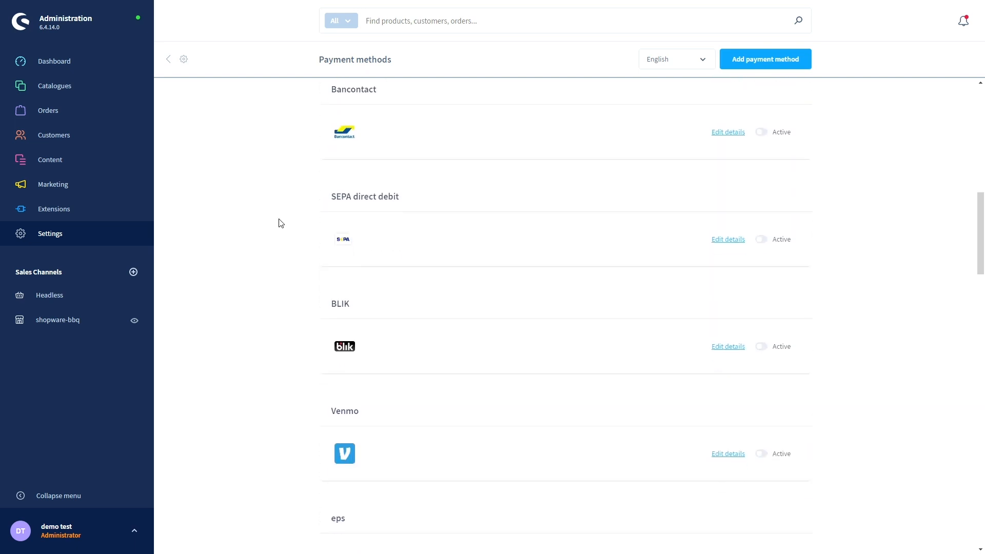
{"action": "scroll", "coordinate": [278, 222], "scroll_direction": "up", "scroll_amount": 8}
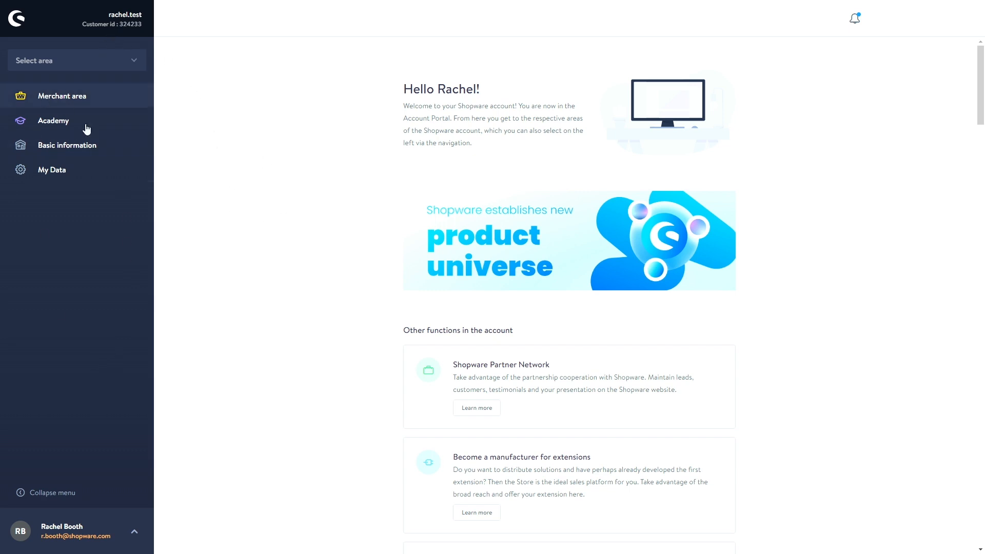
{"action": "scroll", "coordinate": [289, 331], "scroll_direction": "down", "scroll_amount": 2}
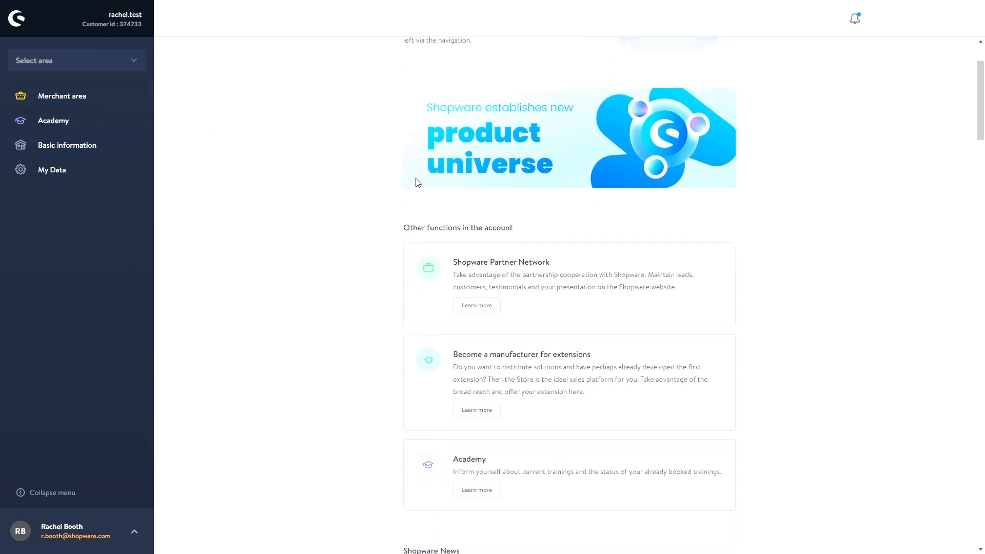
{"action": "scroll", "coordinate": [372, 279], "scroll_direction": "up", "scroll_amount": 1}
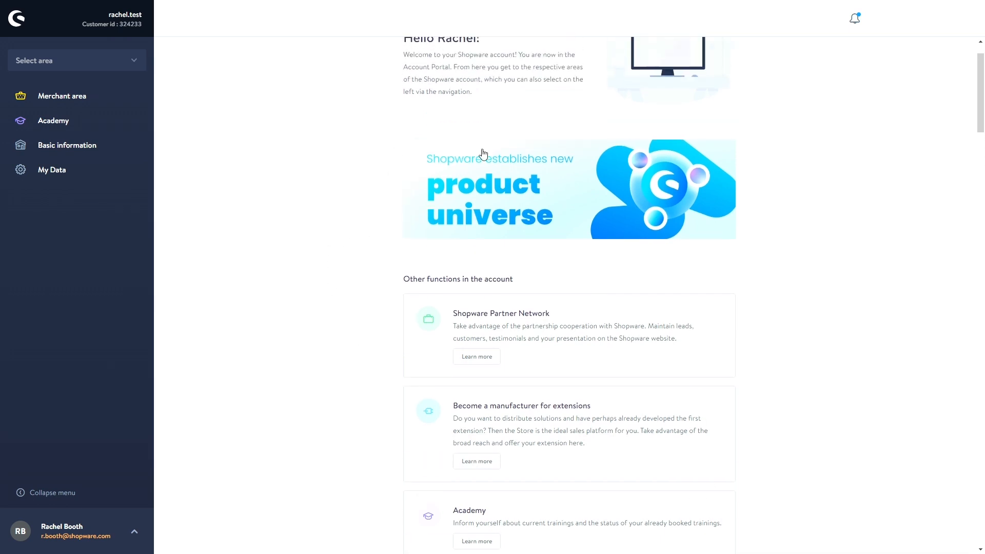
{"action": "scroll", "coordinate": [361, 181], "scroll_direction": "up", "scroll_amount": 1}
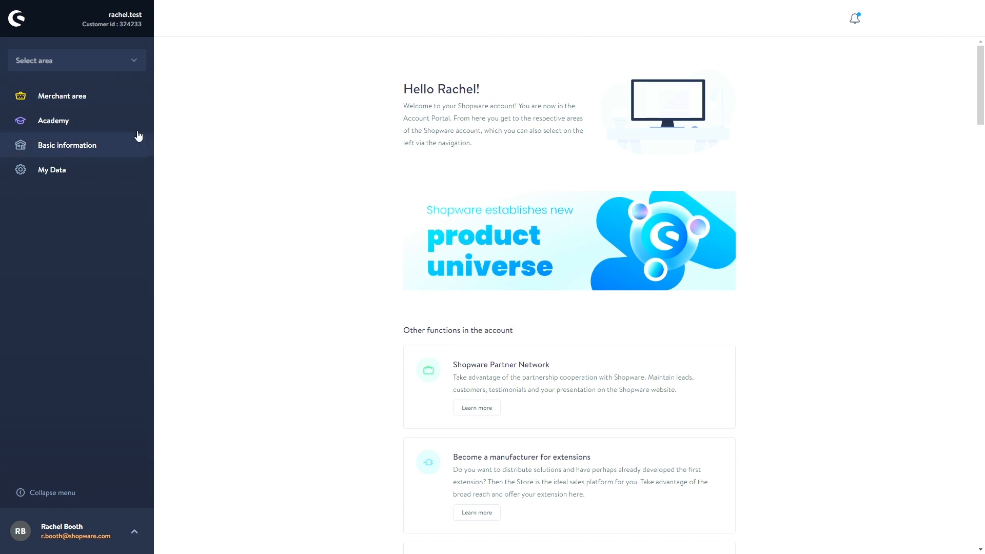
- Pass through the Merchant area welcome and shops pages to the support overview's two closed tickets
{"action": "left_click", "coordinate": [91, 98]}
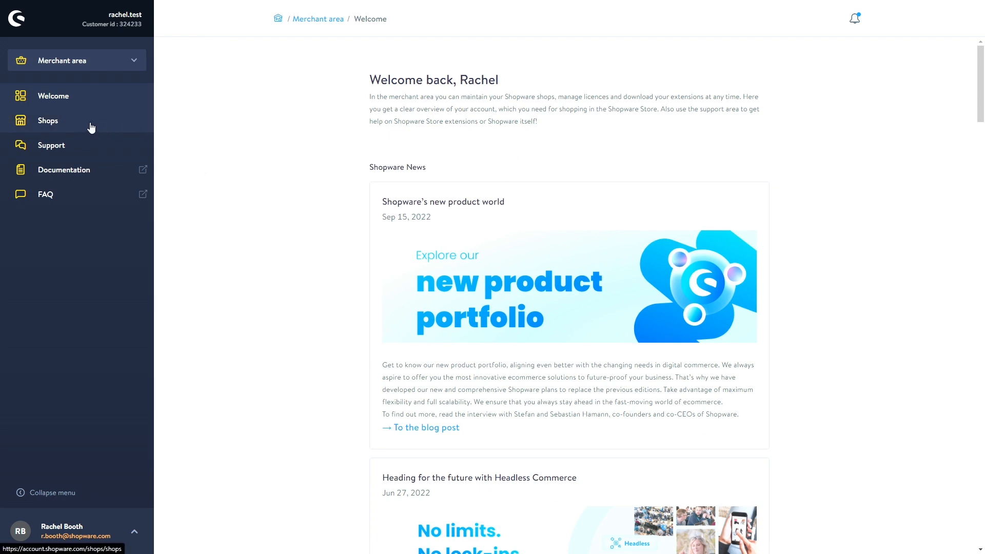
{"action": "left_click", "coordinate": [66, 127]}
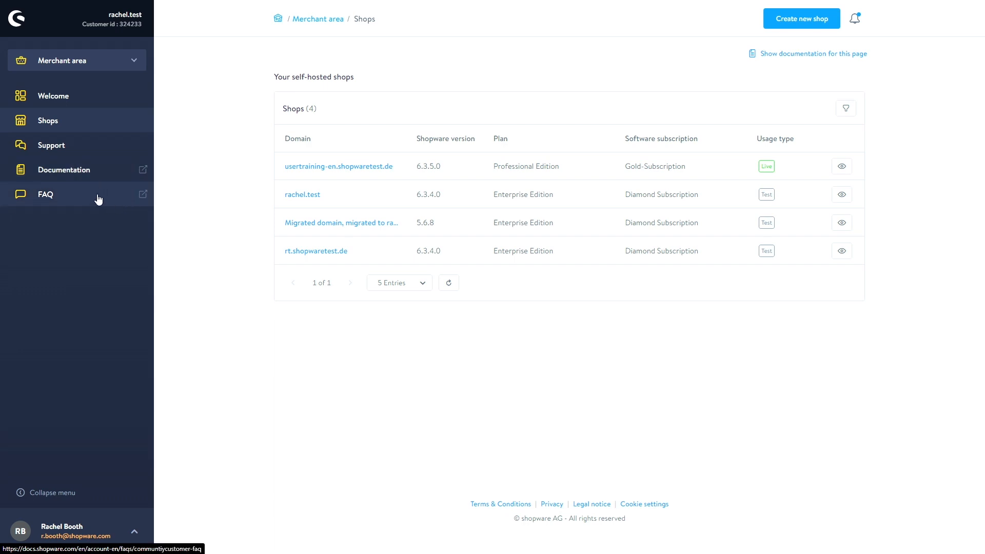
{"action": "left_click", "coordinate": [62, 148]}
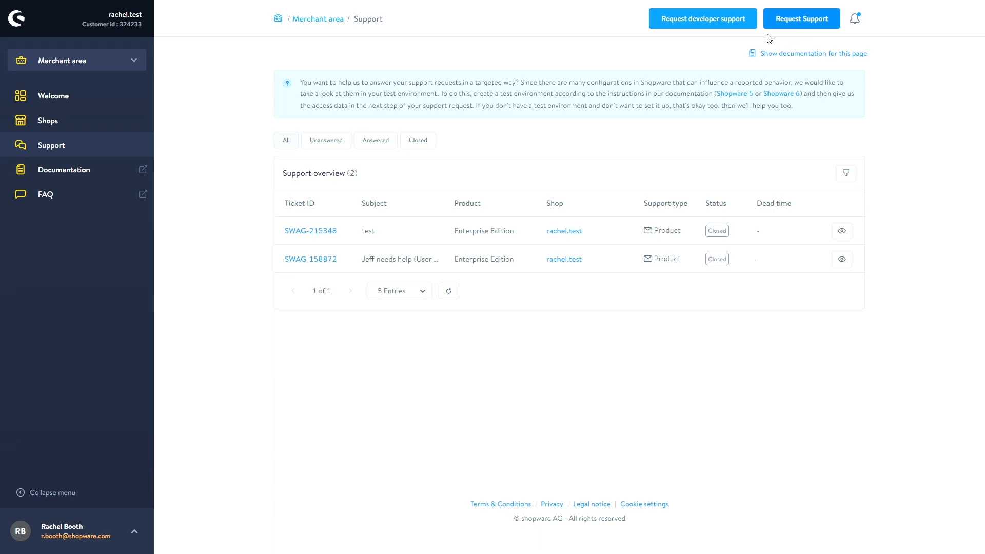
- Start a new support request for the rachel.test shop
{"action": "left_click", "coordinate": [787, 24]}
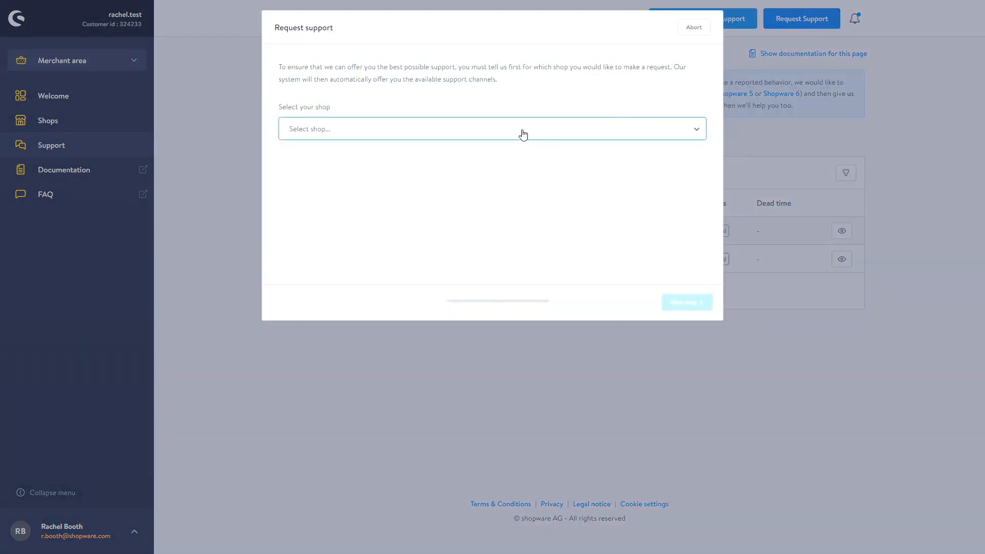
{"action": "left_click", "coordinate": [449, 134]}
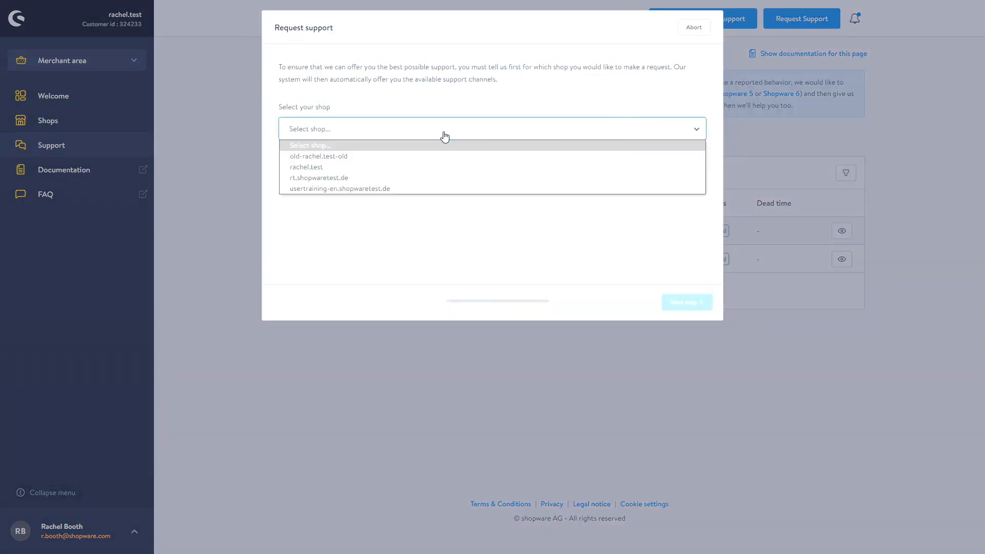
{"action": "left_click", "coordinate": [349, 167]}
{"action": "left_click", "coordinate": [690, 305]}
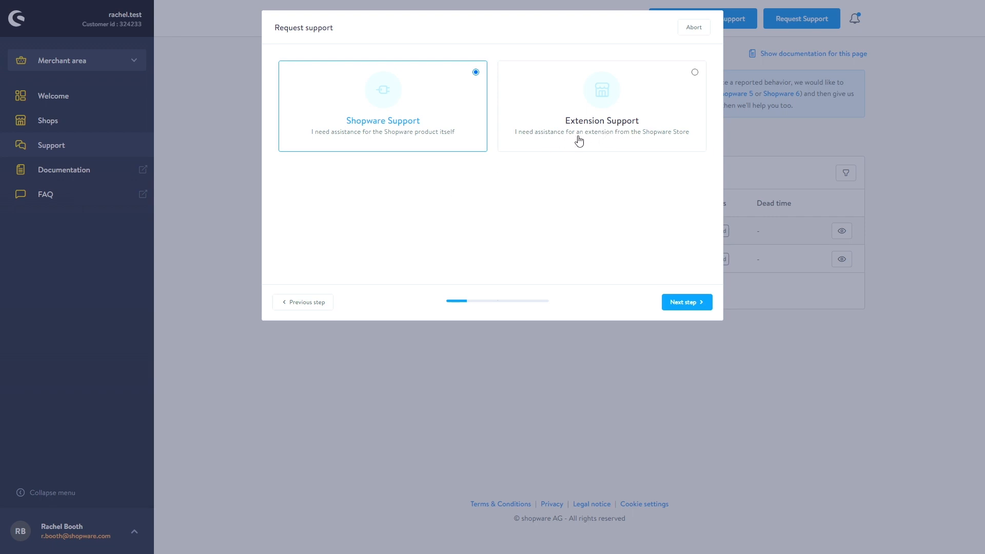
- Keep Shopware Support and email submission, advancing to the message form
{"action": "left_click", "coordinate": [682, 309]}
{"action": "left_click", "coordinate": [355, 166]}
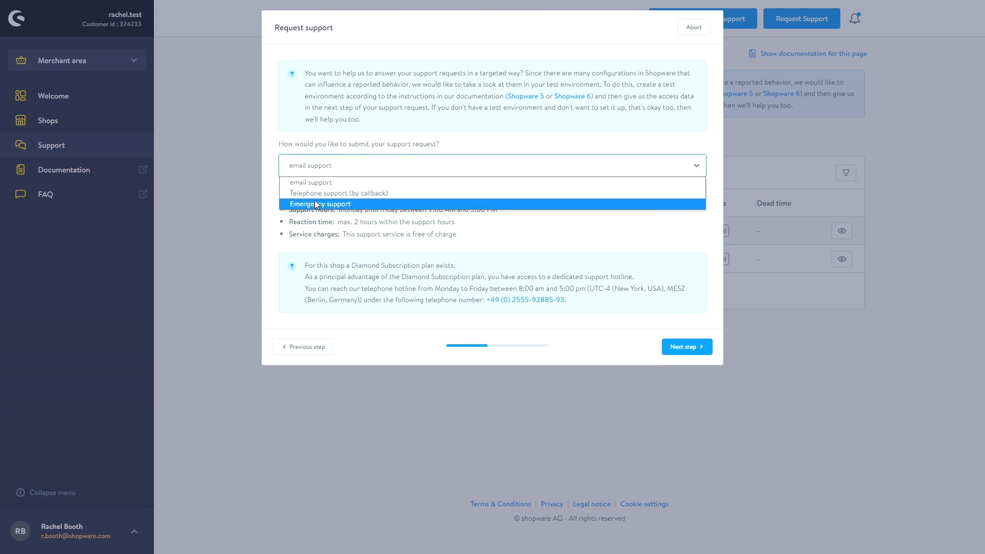
{"action": "left_click", "coordinate": [387, 220]}
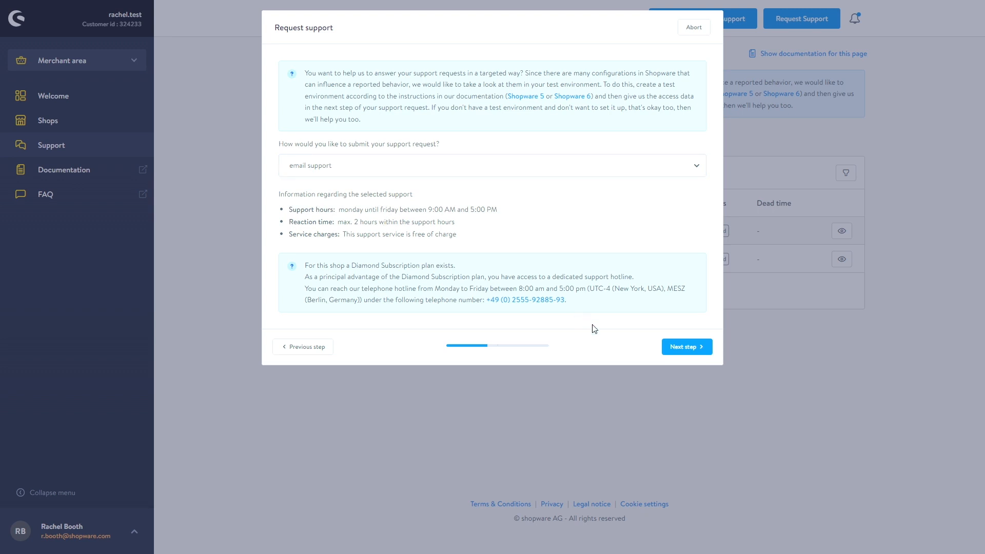
{"action": "left_click", "coordinate": [682, 347]}
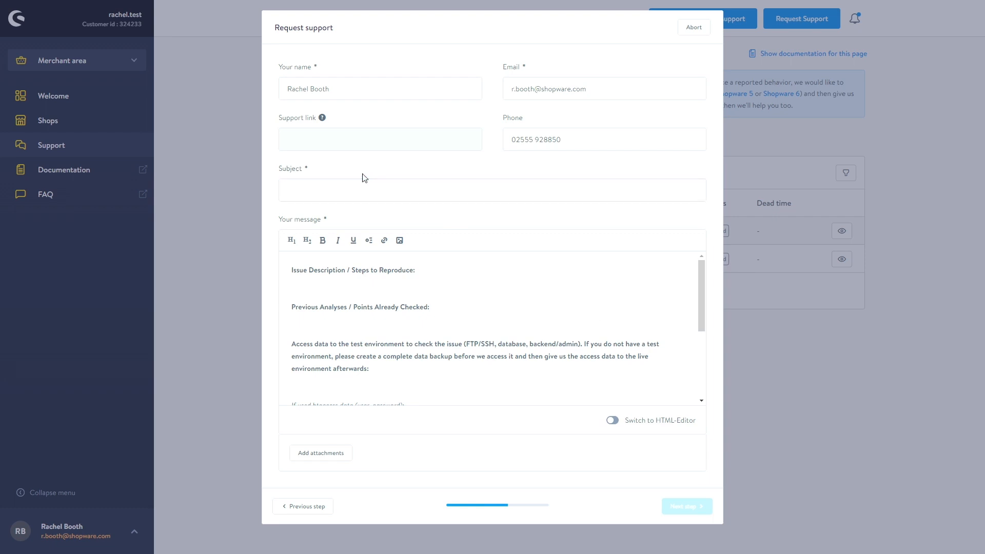
- Write 'Test' under the Issue Description heading
{"action": "left_click", "coordinate": [323, 194]}
{"action": "scroll", "coordinate": [381, 296], "scroll_direction": "down", "scroll_amount": 3}
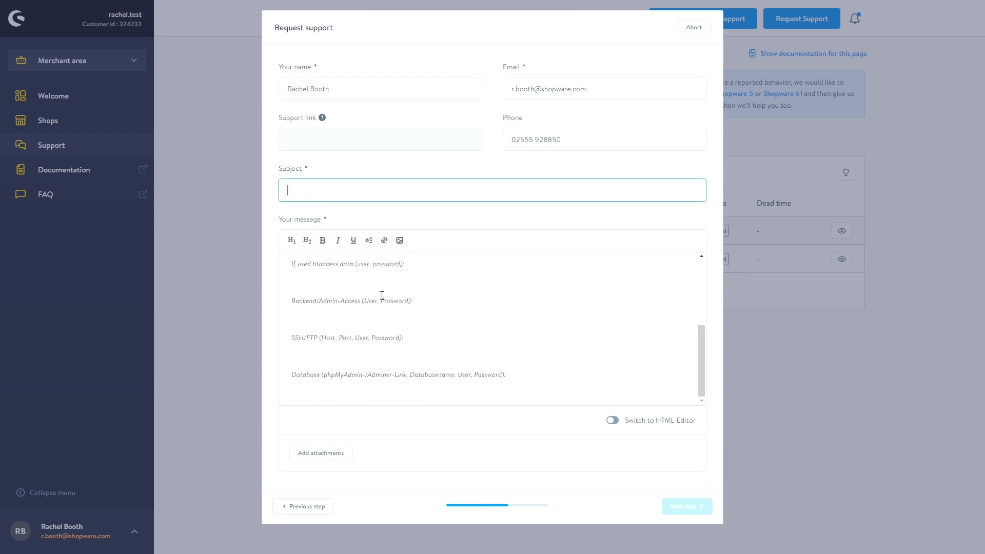
{"action": "scroll", "coordinate": [393, 350], "scroll_direction": "up", "scroll_amount": 3}
{"action": "left_click", "coordinate": [315, 283]}
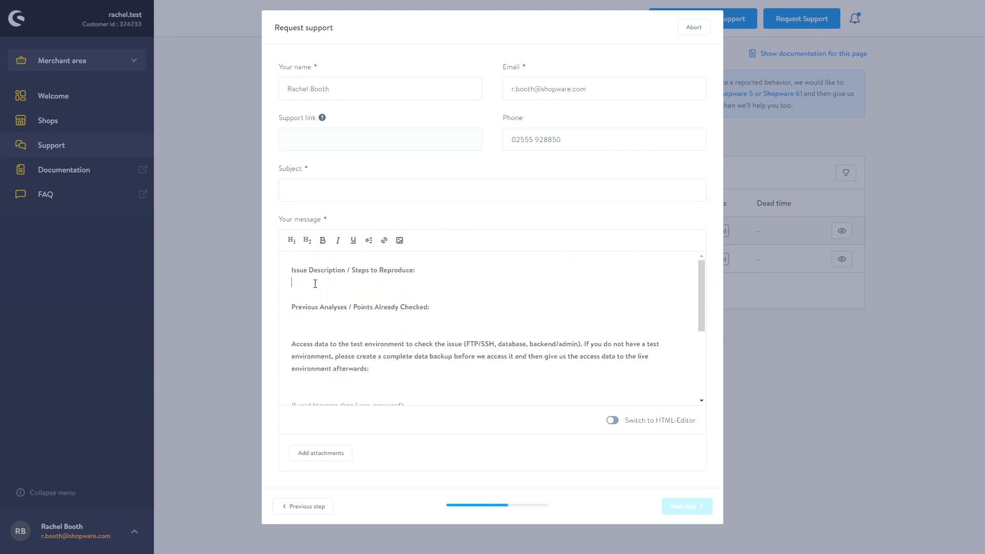
{"action": "type", "text": "Test"}
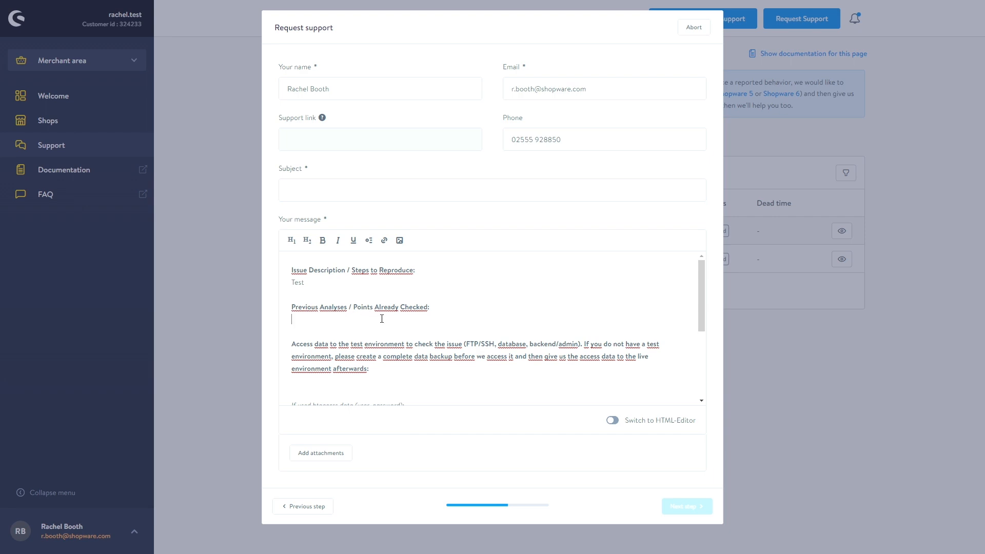
- Enter 'Test' as the subject and proceed to the final pre-submission check
{"action": "scroll", "coordinate": [420, 321], "scroll_direction": "down", "scroll_amount": 3}
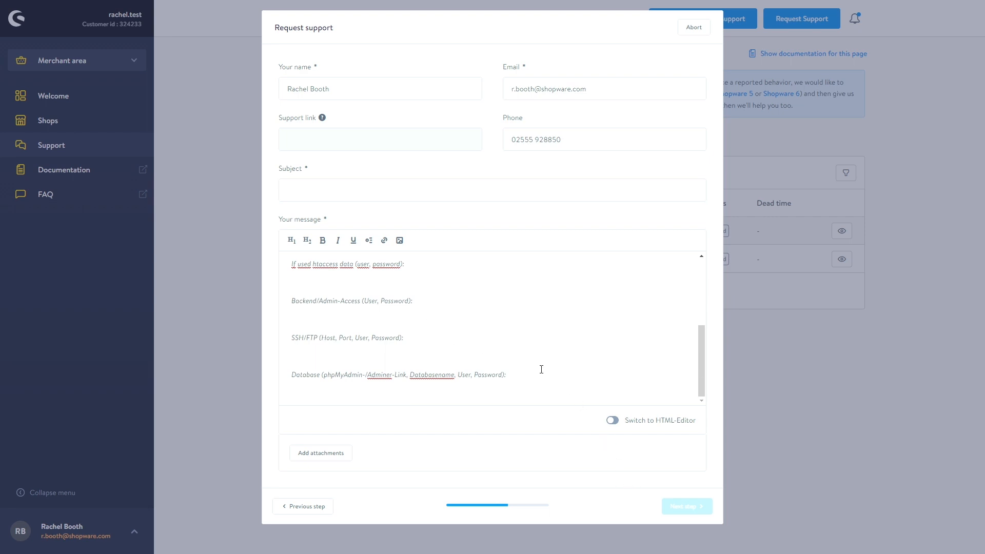
{"action": "left_click", "coordinate": [404, 189]}
{"action": "type", "text": "Test"}
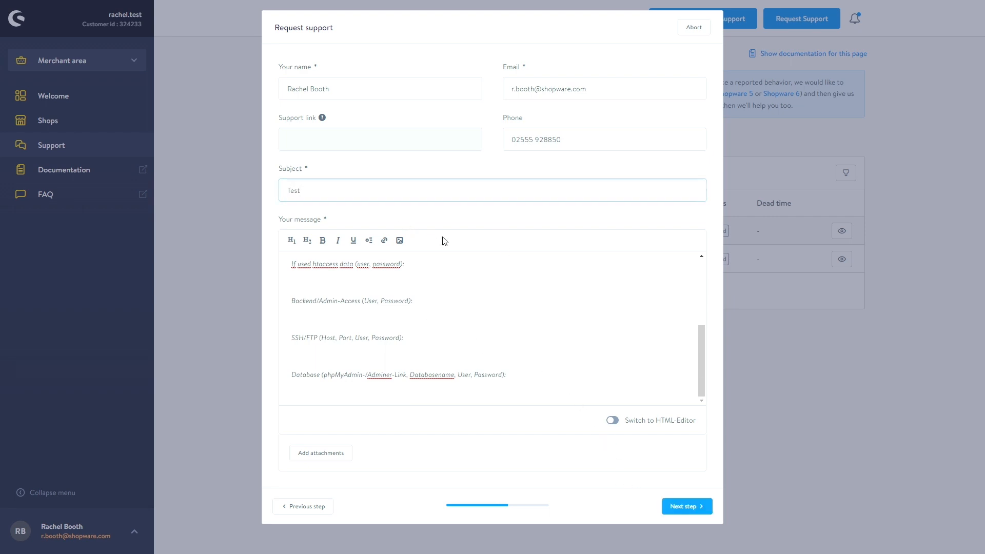
{"action": "left_click", "coordinate": [696, 508]}
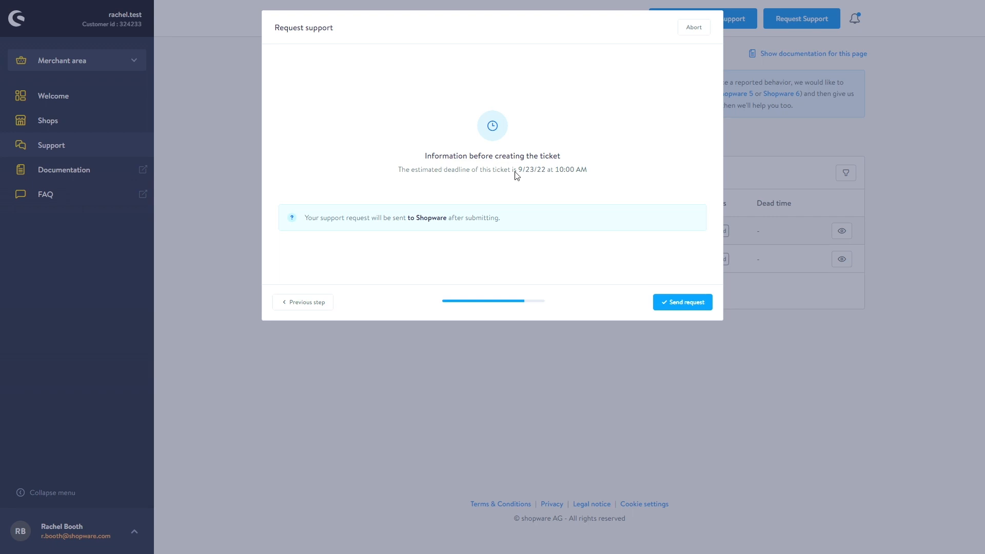
- Send the 'Test' support request, dismiss the success notice, and return to the account home
{"action": "left_click_drag", "start_coordinate": [515, 170], "coordinate": [603, 186]}
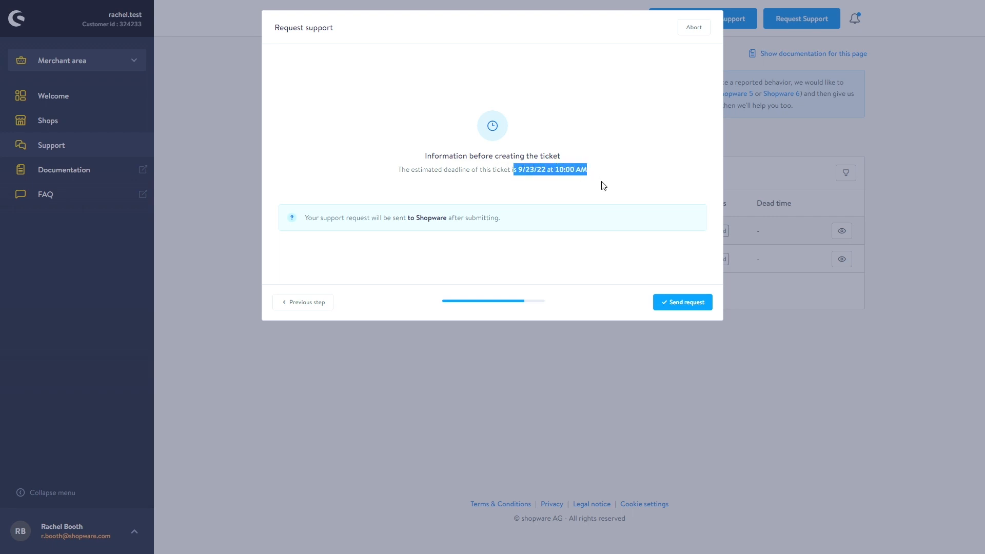
{"action": "left_click", "coordinate": [696, 303]}
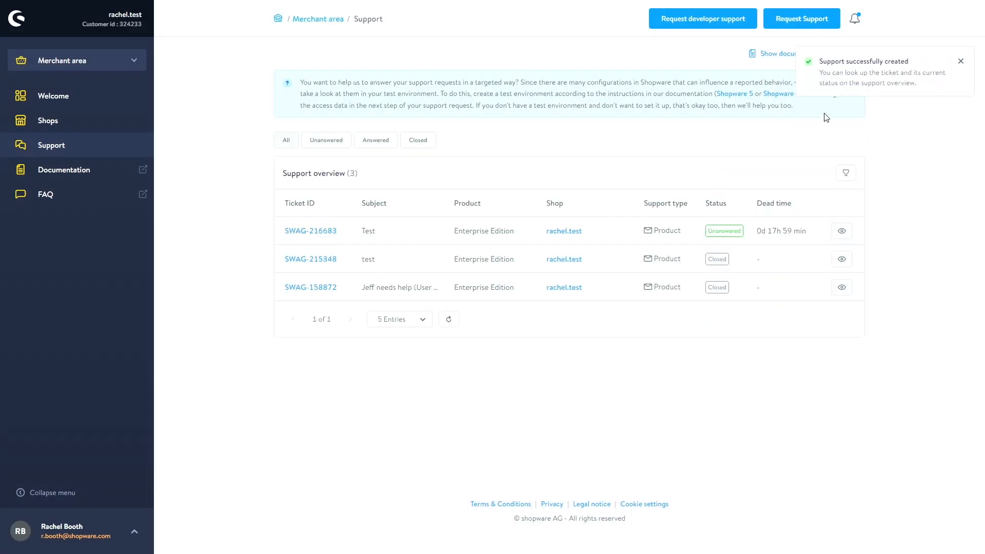
{"action": "left_click", "coordinate": [961, 62]}
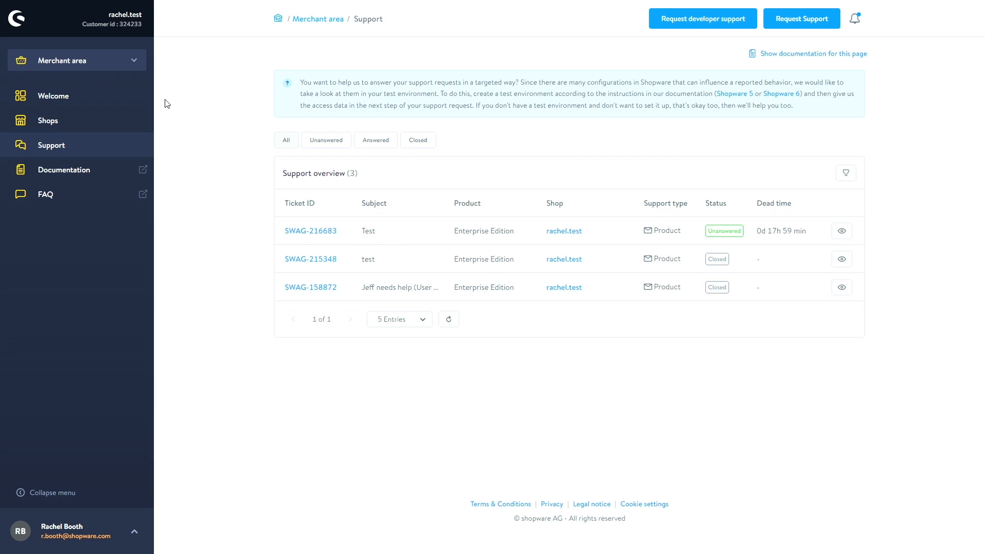
{"action": "left_click", "coordinate": [18, 23]}
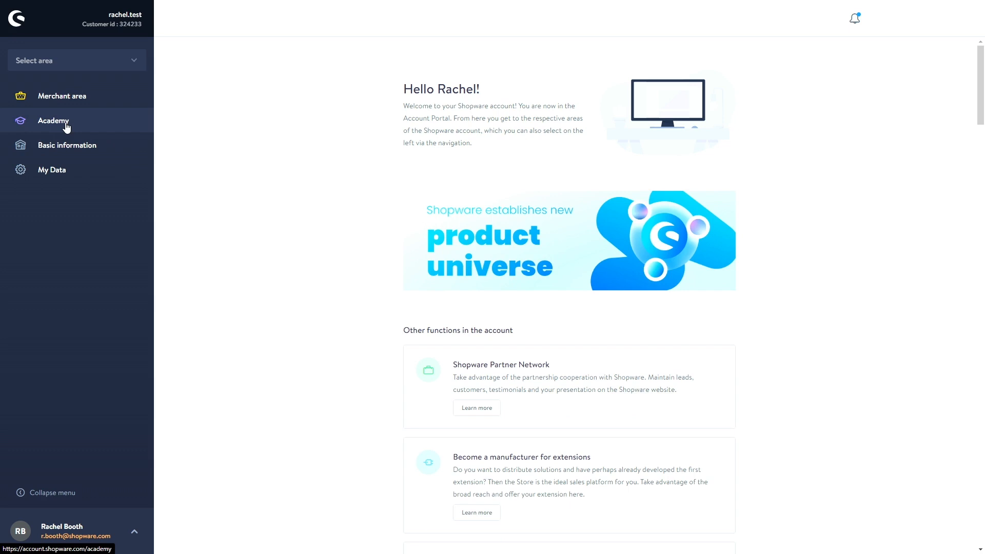
- Browse the Basic information and Accounting pages, then open the Users list
{"action": "left_click", "coordinate": [98, 150]}
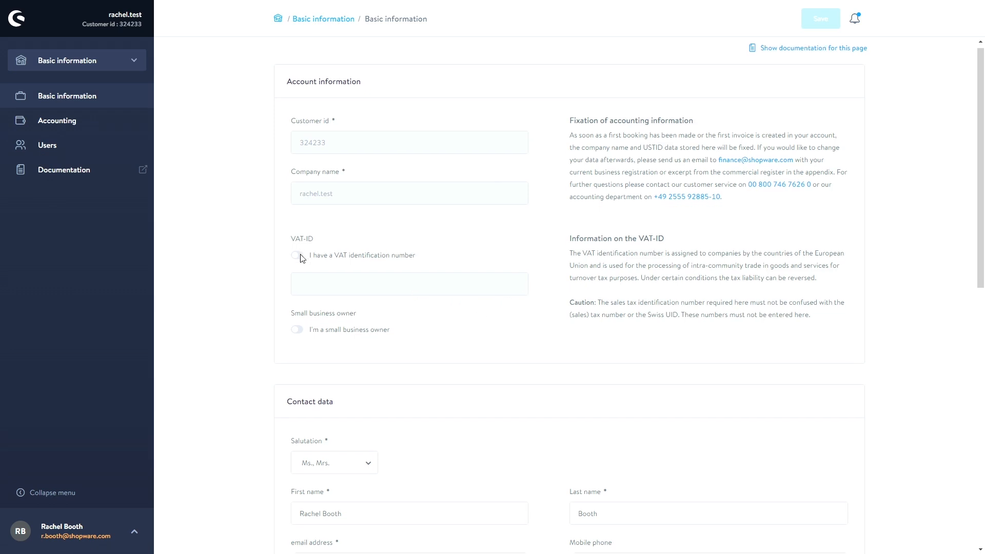
{"action": "scroll", "coordinate": [299, 256], "scroll_direction": "down", "scroll_amount": 5}
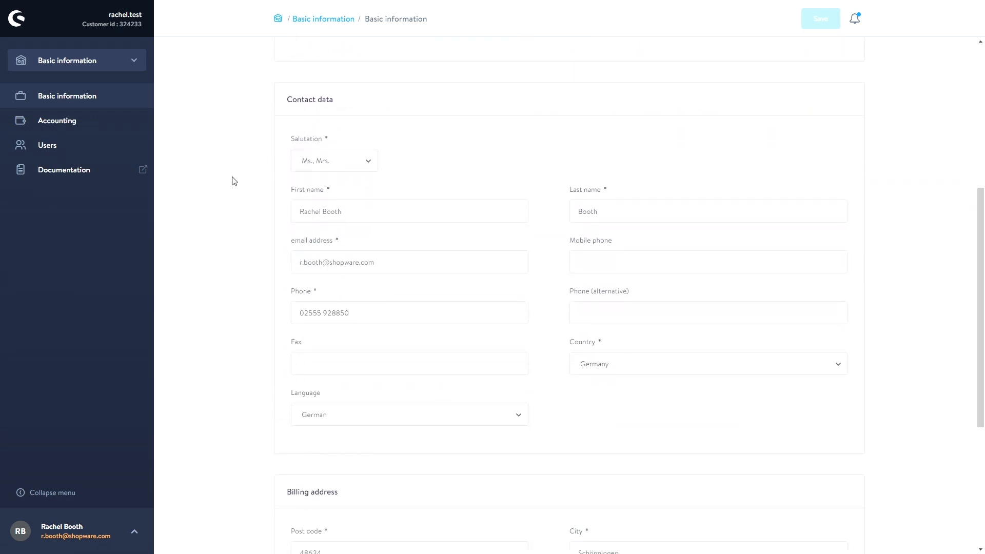
{"action": "scroll", "coordinate": [233, 182], "scroll_direction": "down", "scroll_amount": 5}
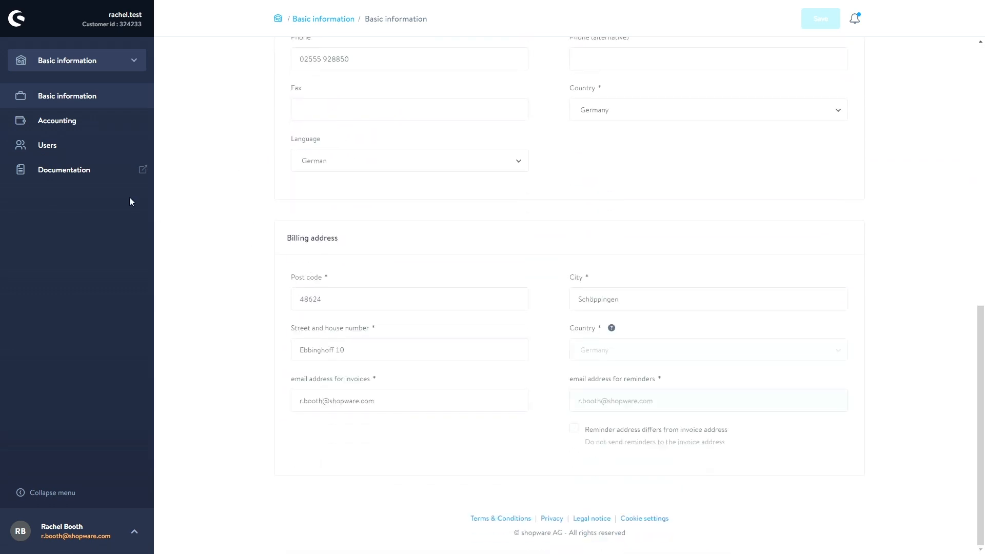
{"action": "left_click", "coordinate": [58, 129]}
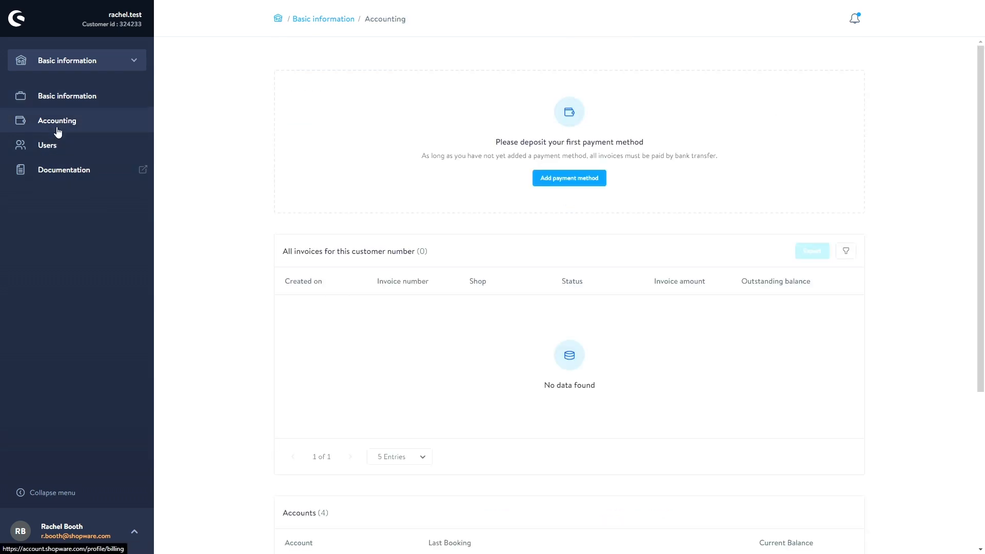
{"action": "scroll", "coordinate": [204, 166], "scroll_direction": "down", "scroll_amount": 1}
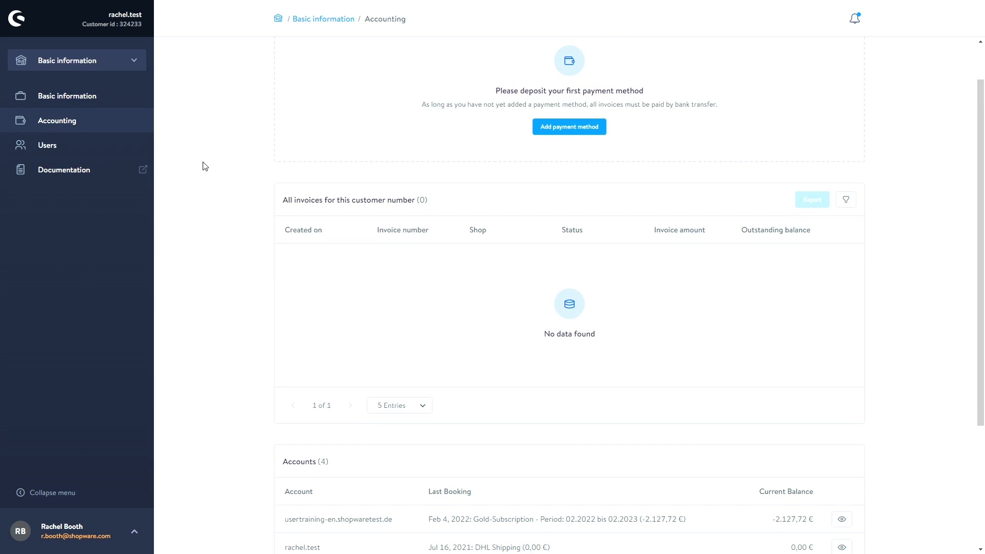
{"action": "left_click", "coordinate": [97, 146]}
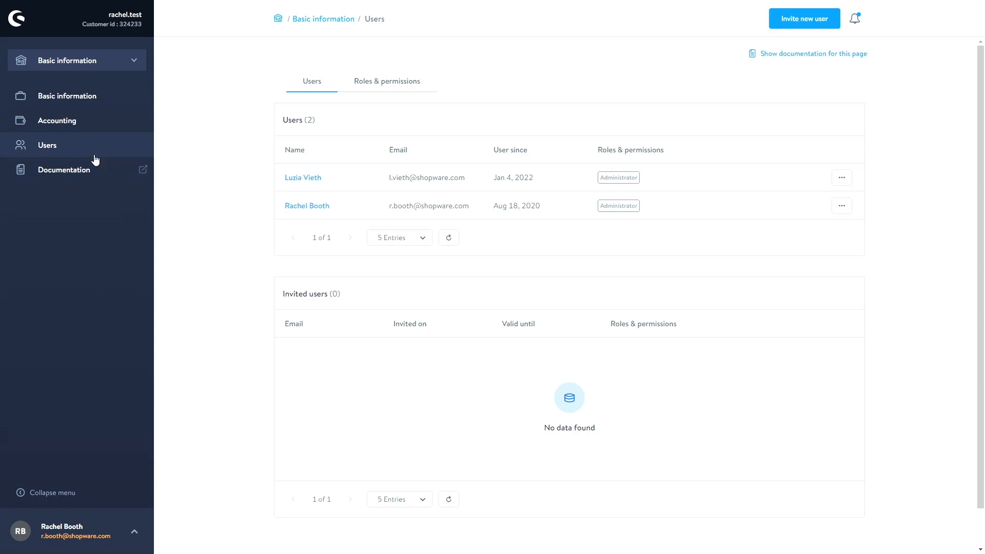
- Open the SaaS/PaaS article in a new tab and scroll to 'Overview: SaaS and PaaS'
{"action": "left_click", "coordinate": [77, 169]}
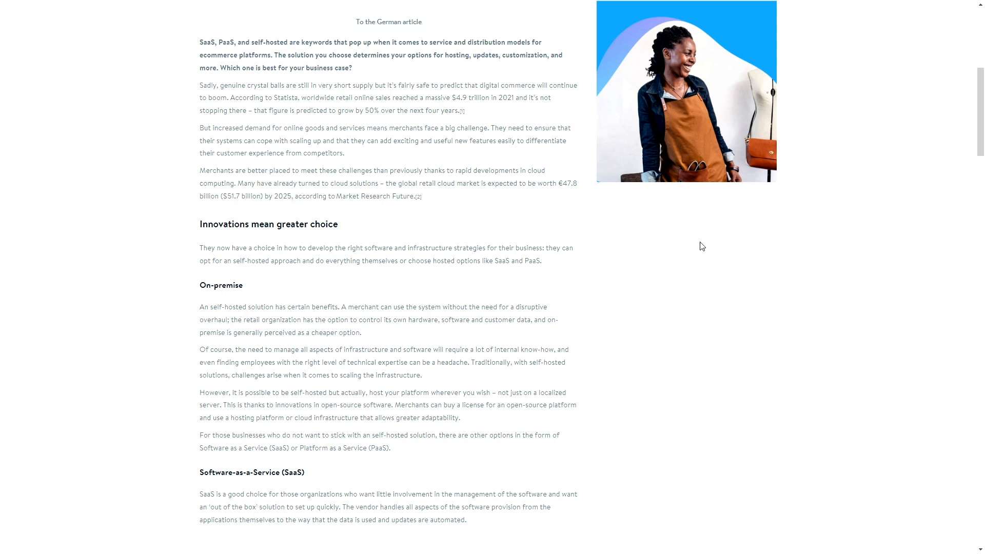
{"action": "scroll", "coordinate": [701, 246], "scroll_direction": "down", "scroll_amount": 10}
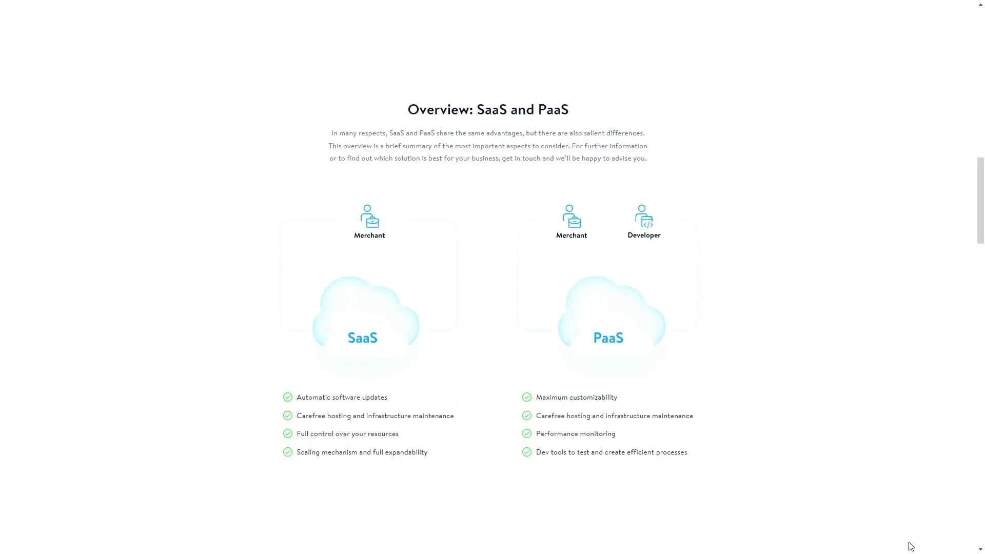